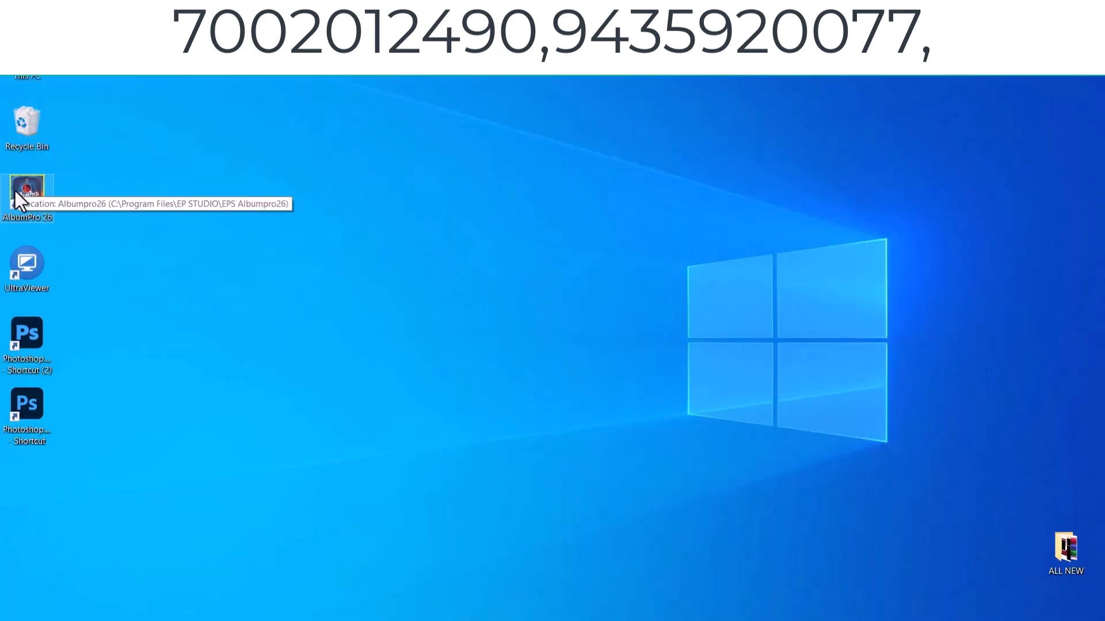
- Launch AlbumPro 26 and start Adobe Photoshop 2026 from its launcher
double_click(16, 191)
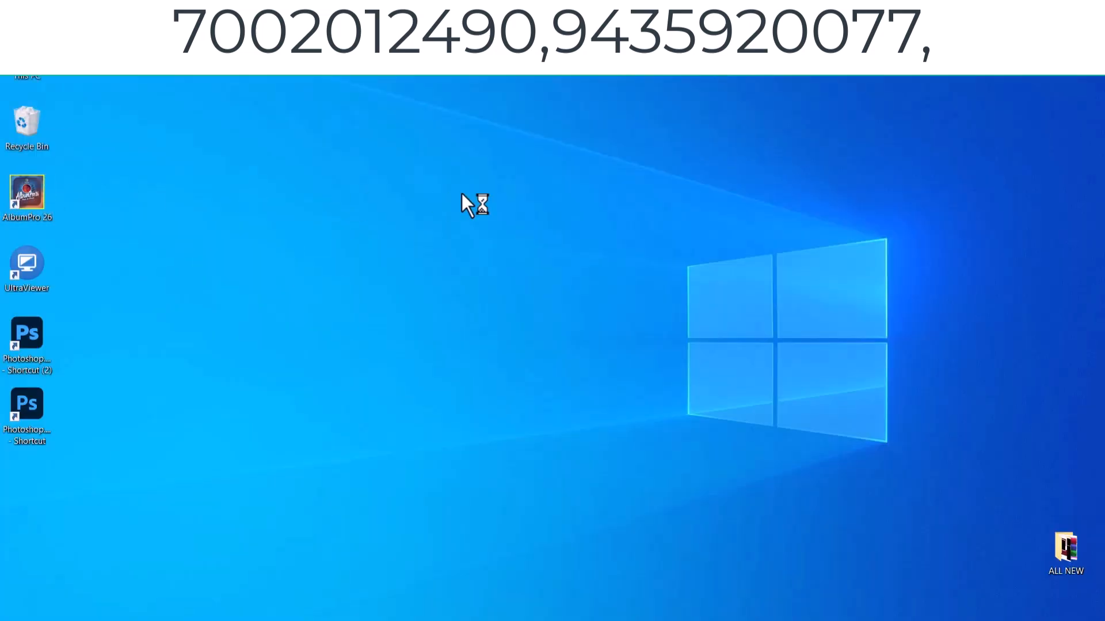
click(552, 216)
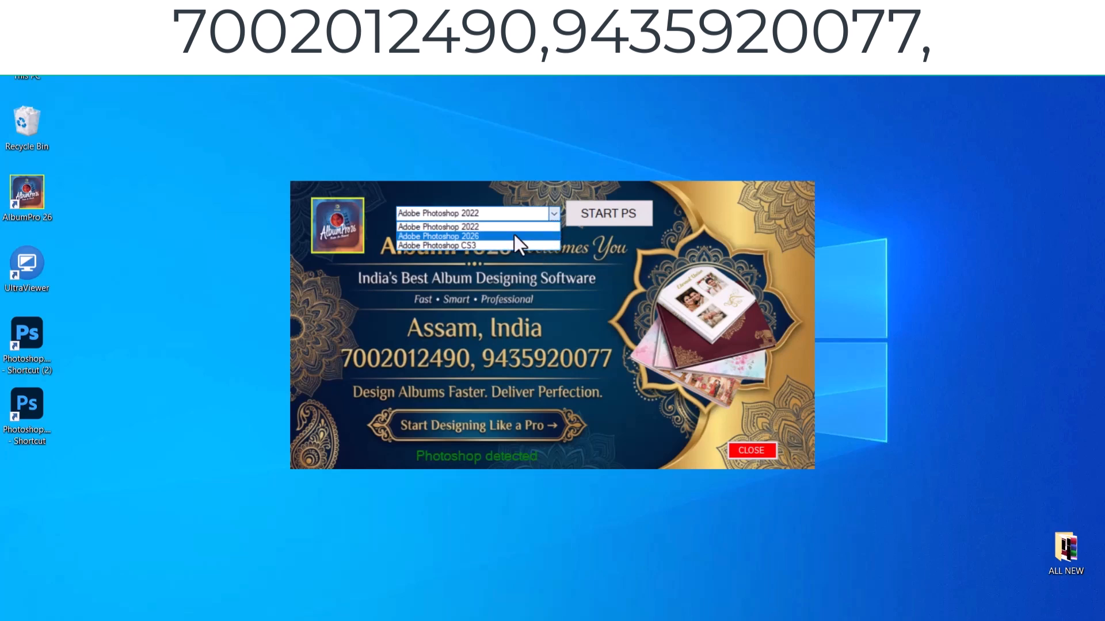
click(496, 236)
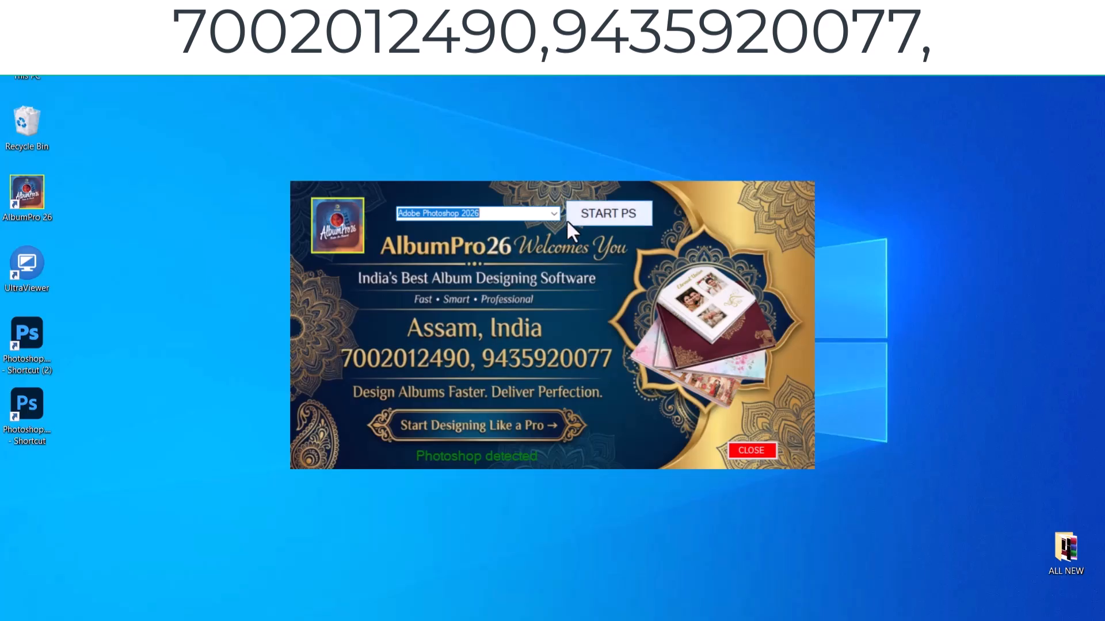
click(591, 213)
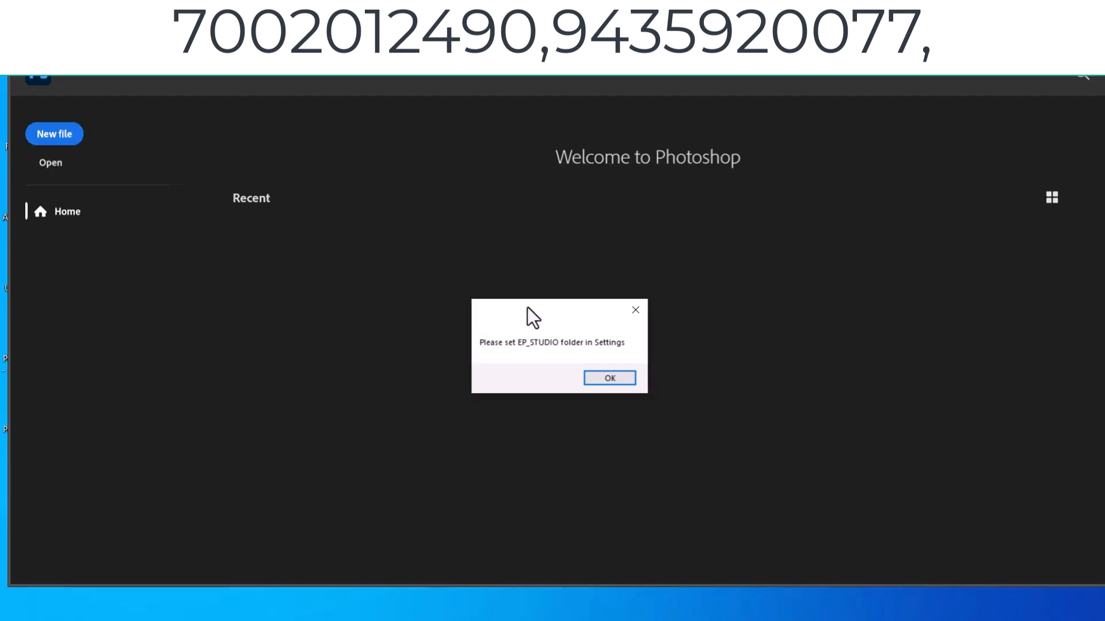
- Set the EP_STUDIO folder location to the Albumpro25 (E:) drive and save the path settings
drag(533, 316, 506, 283)
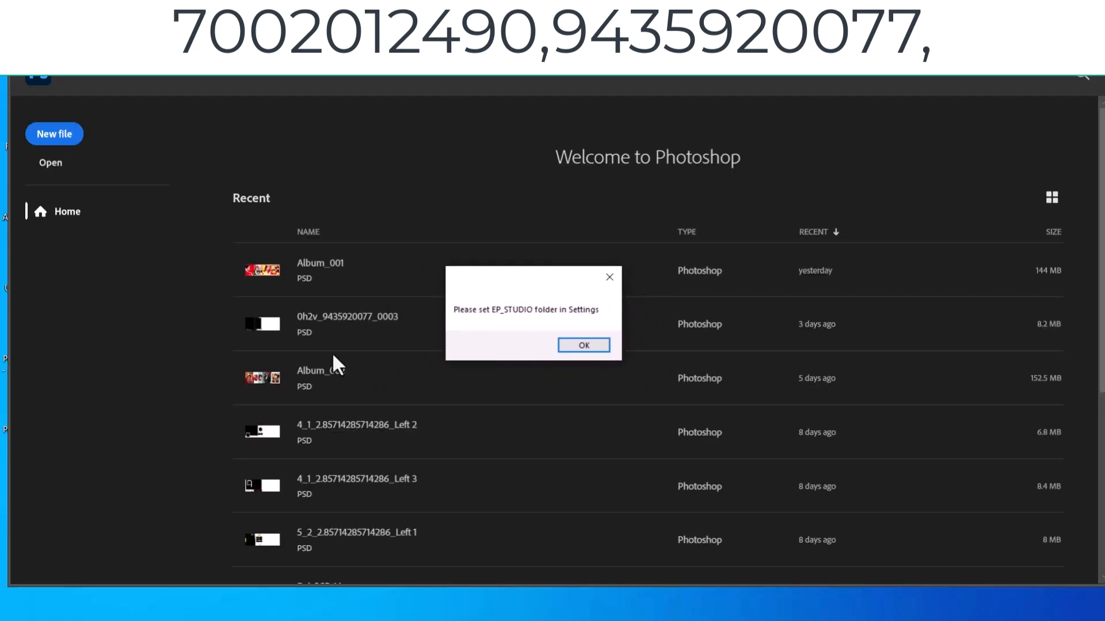
click(566, 347)
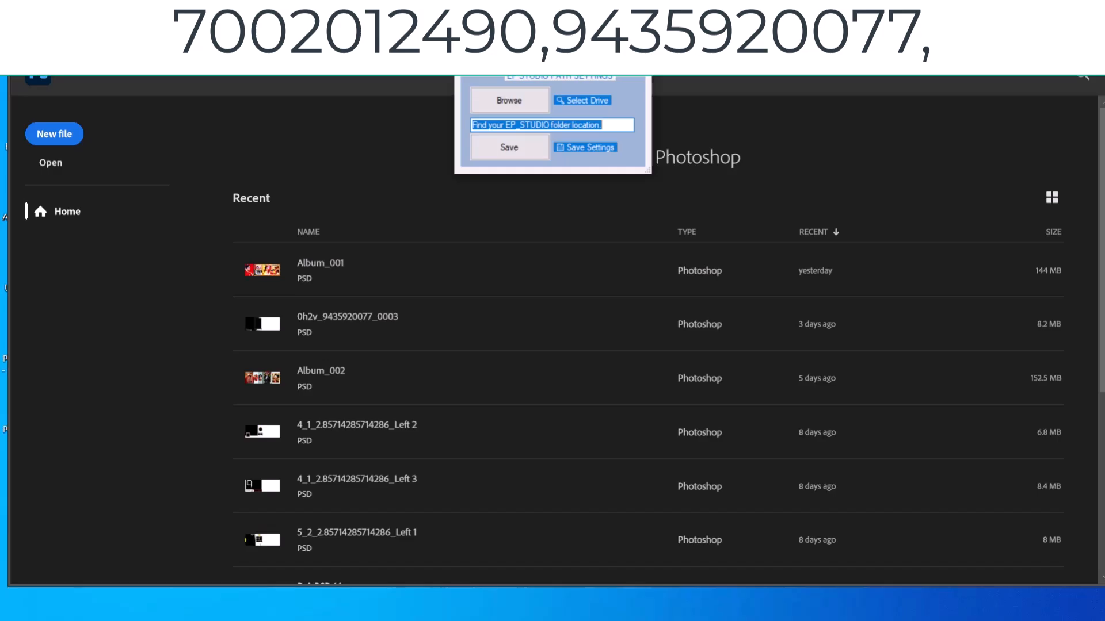
drag(554, 55, 520, 196)
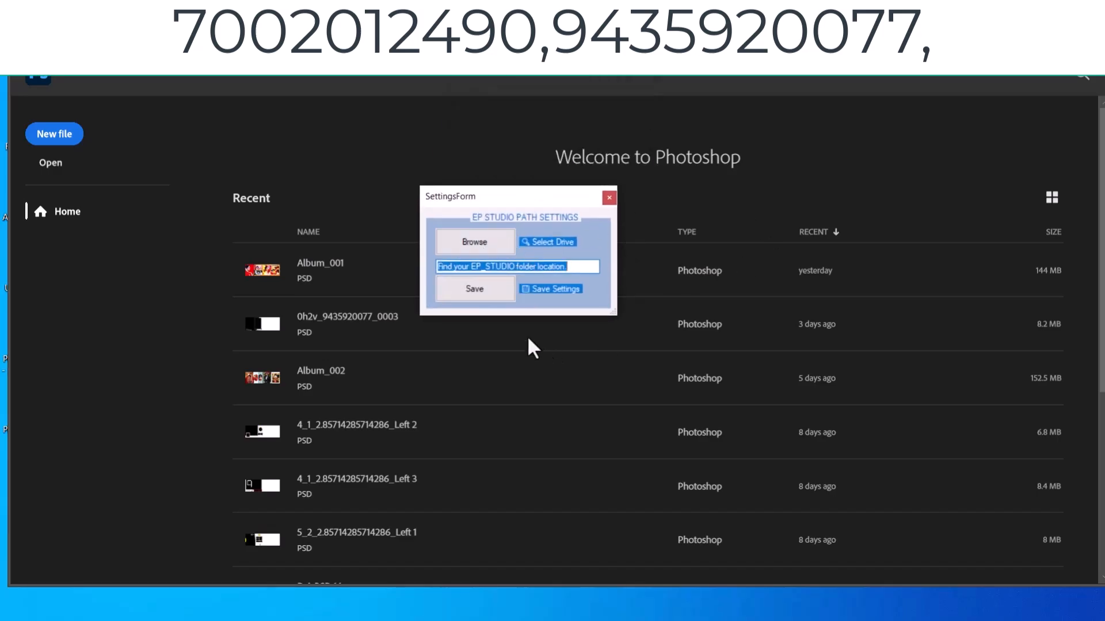
click(484, 241)
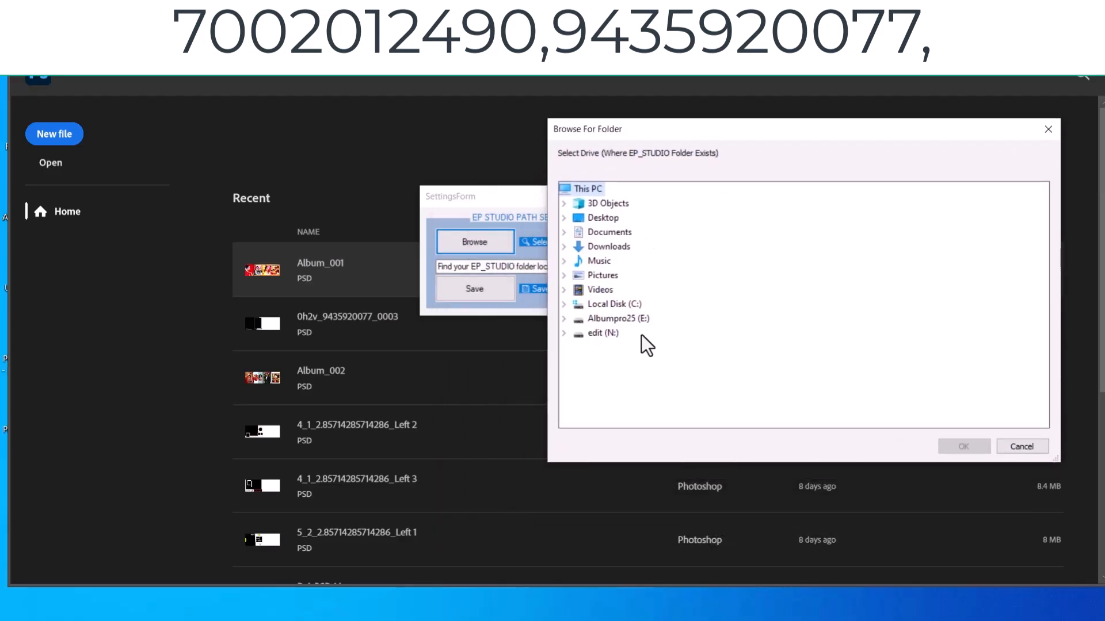
double_click(618, 319)
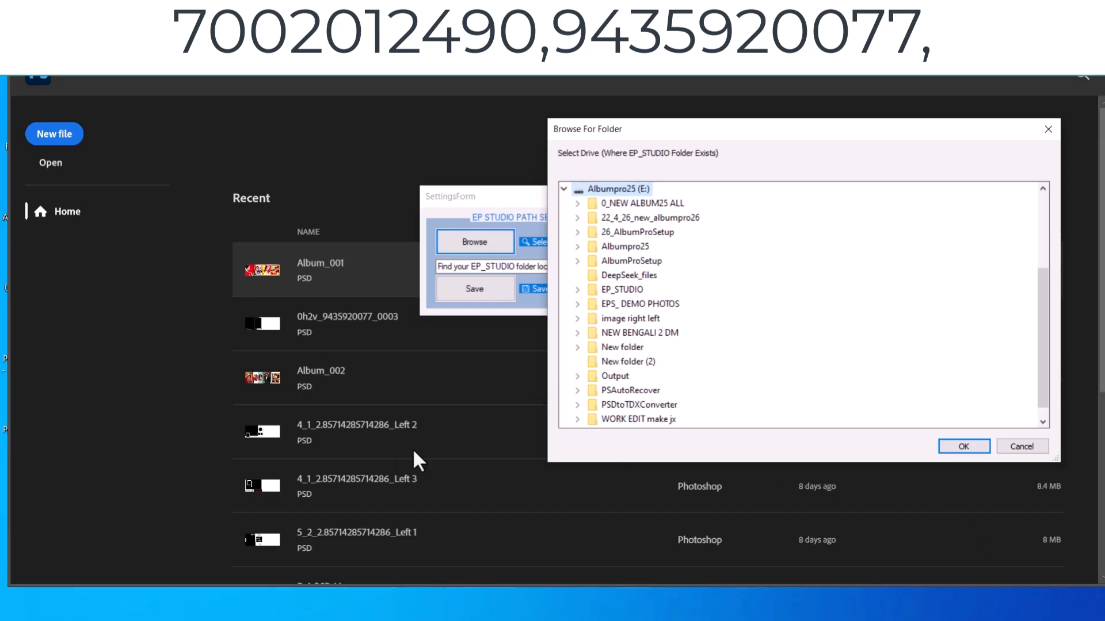
click(944, 445)
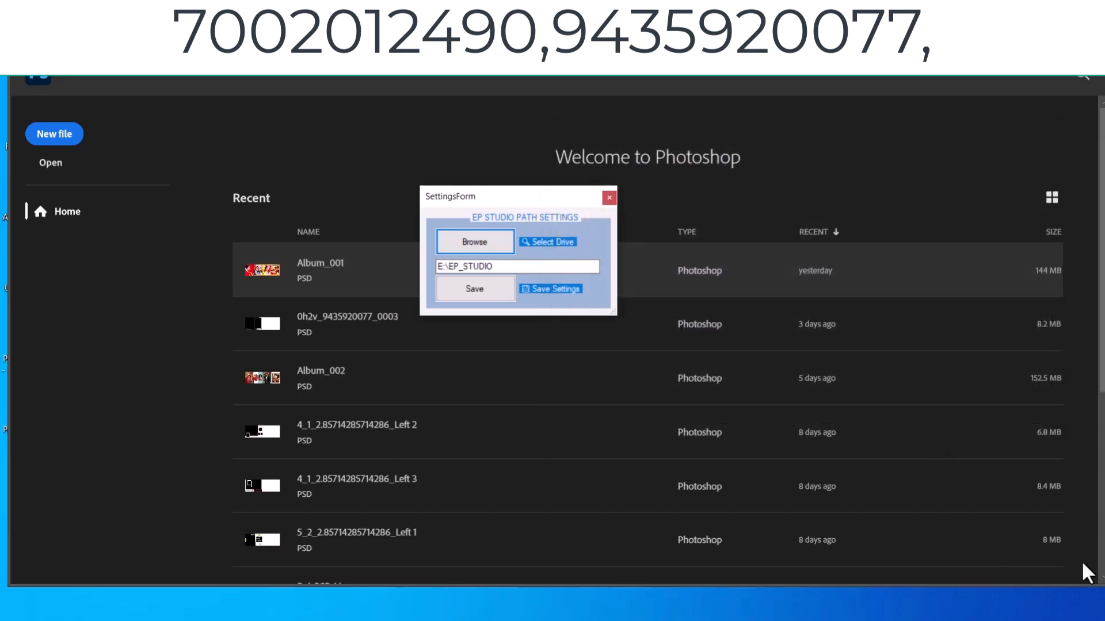
click(483, 288)
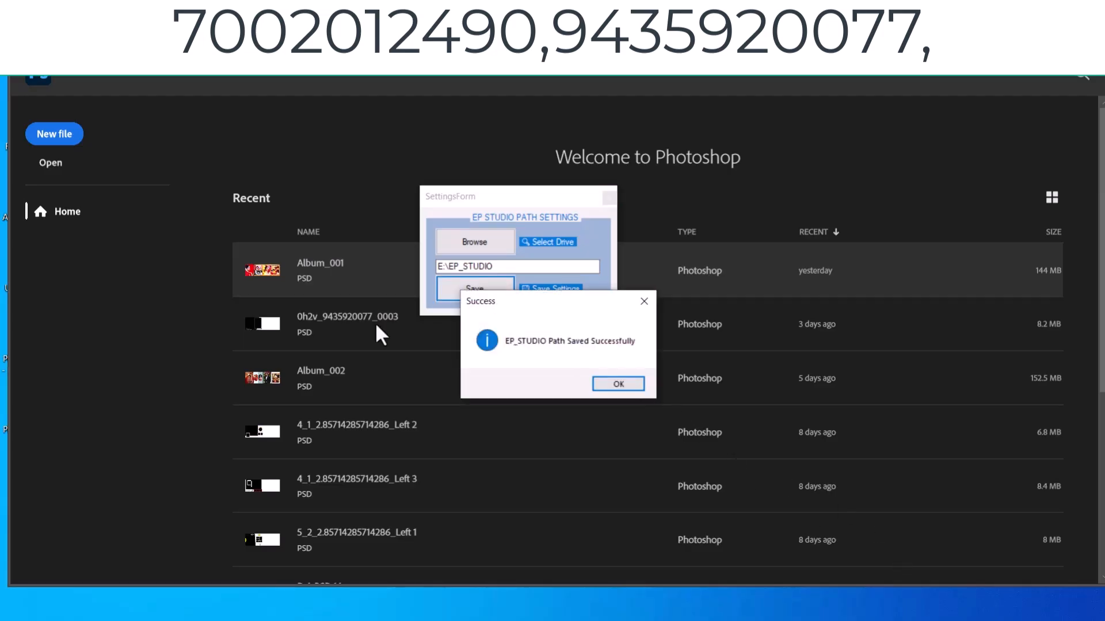
key(Return)
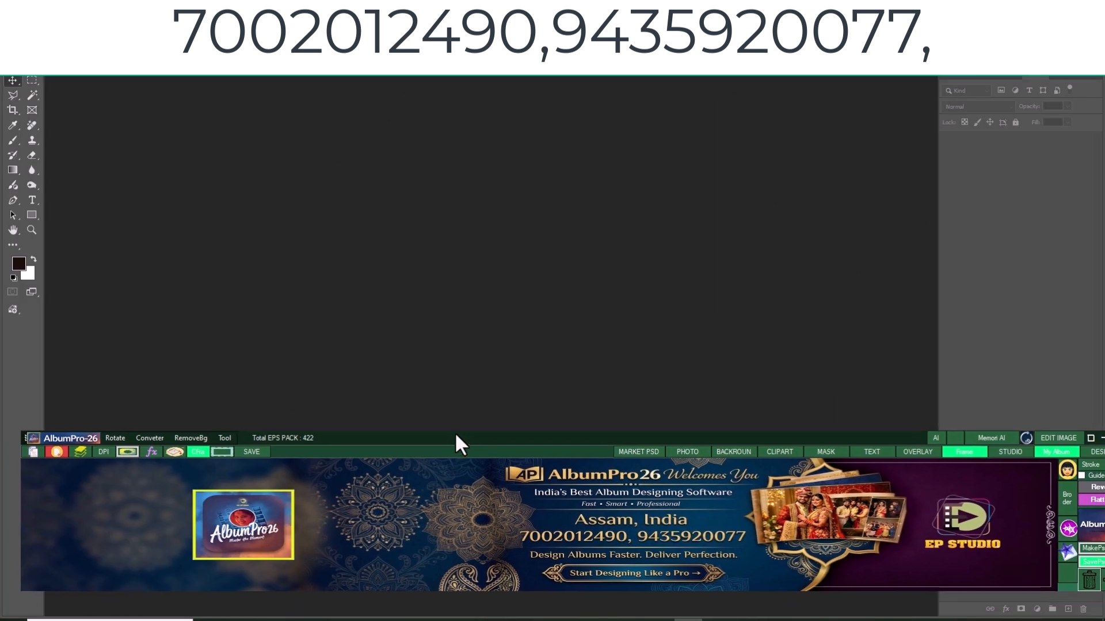
- Resize the AlbumPro panel to Mega and then to Start Size
drag(455, 435, 432, 465)
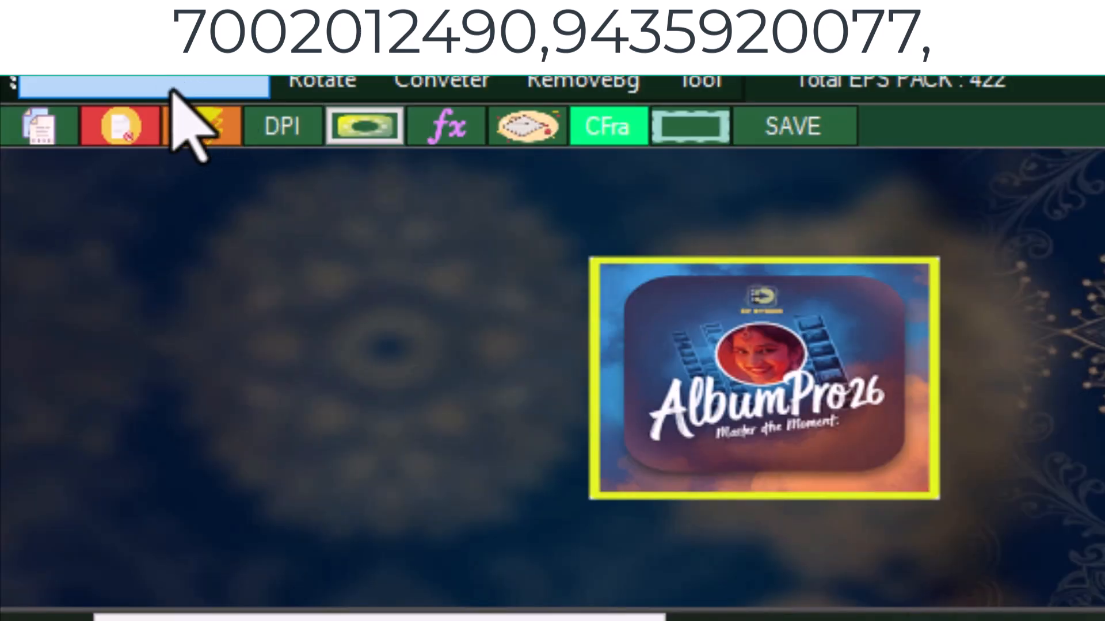
click(173, 91)
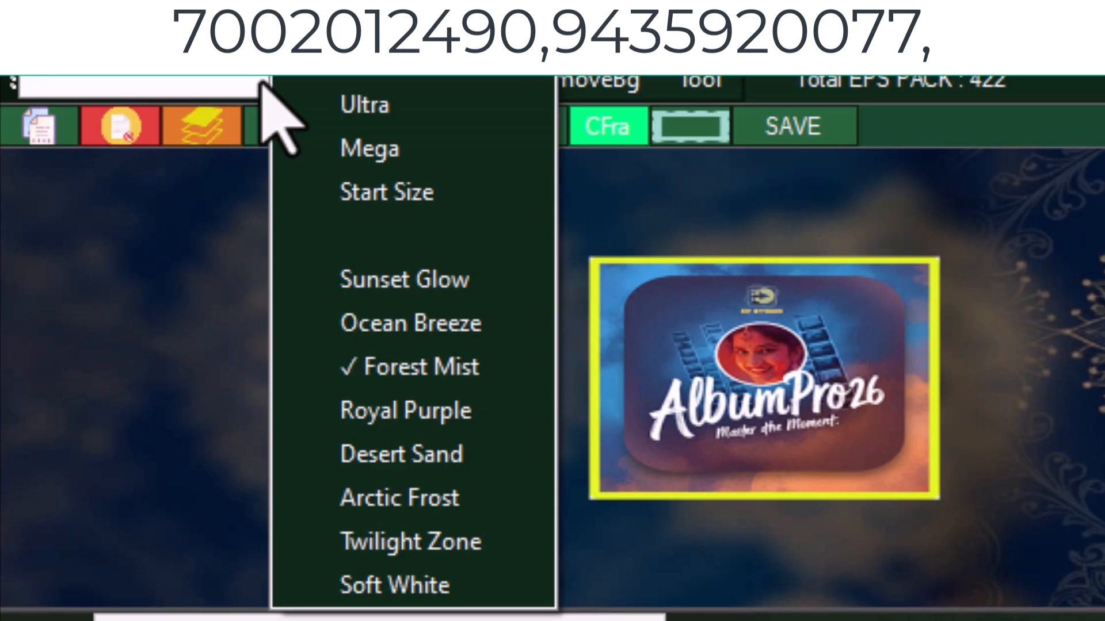
click(398, 140)
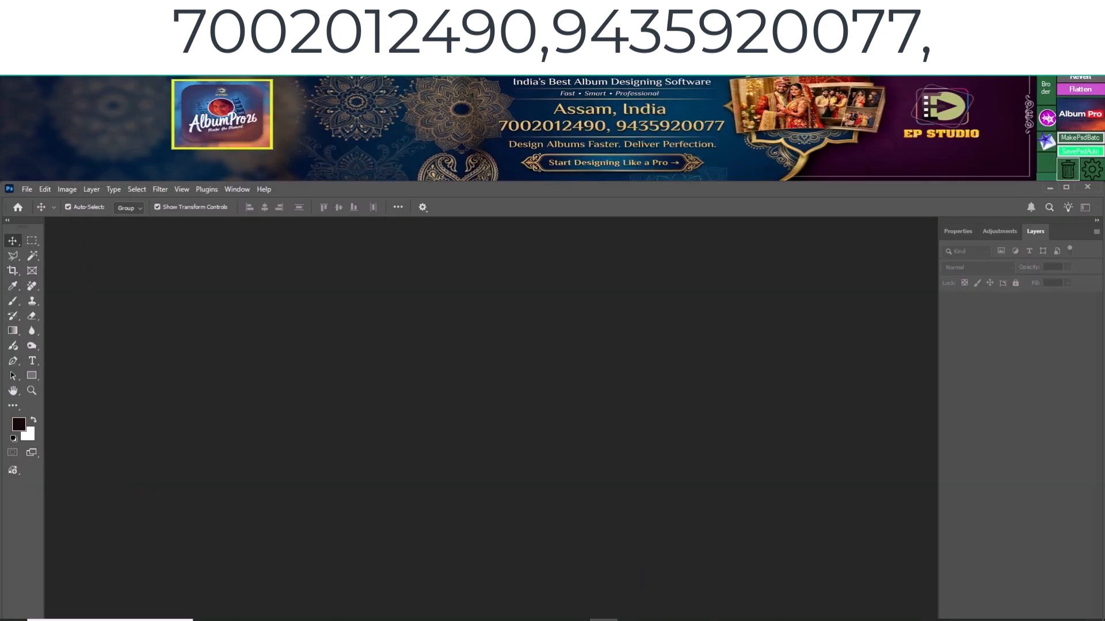
click(29, 42)
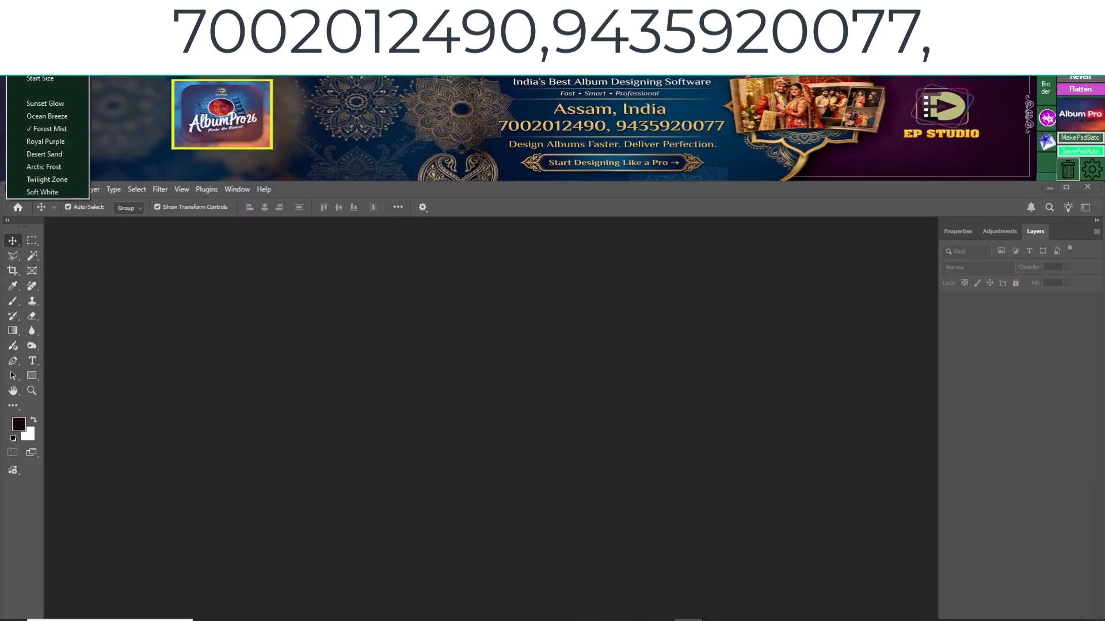
click(56, 77)
click(277, 492)
click(277, 492)
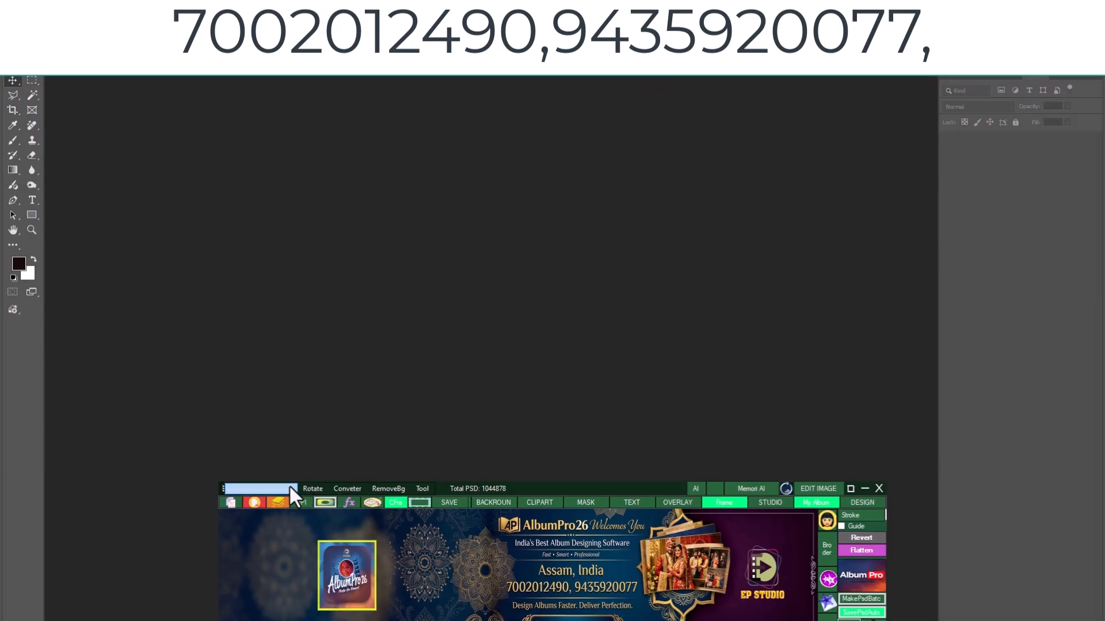
- Expand the AlbumPro panel to full width and dock it beneath the Photoshop canvas
click(284, 489)
click(329, 458)
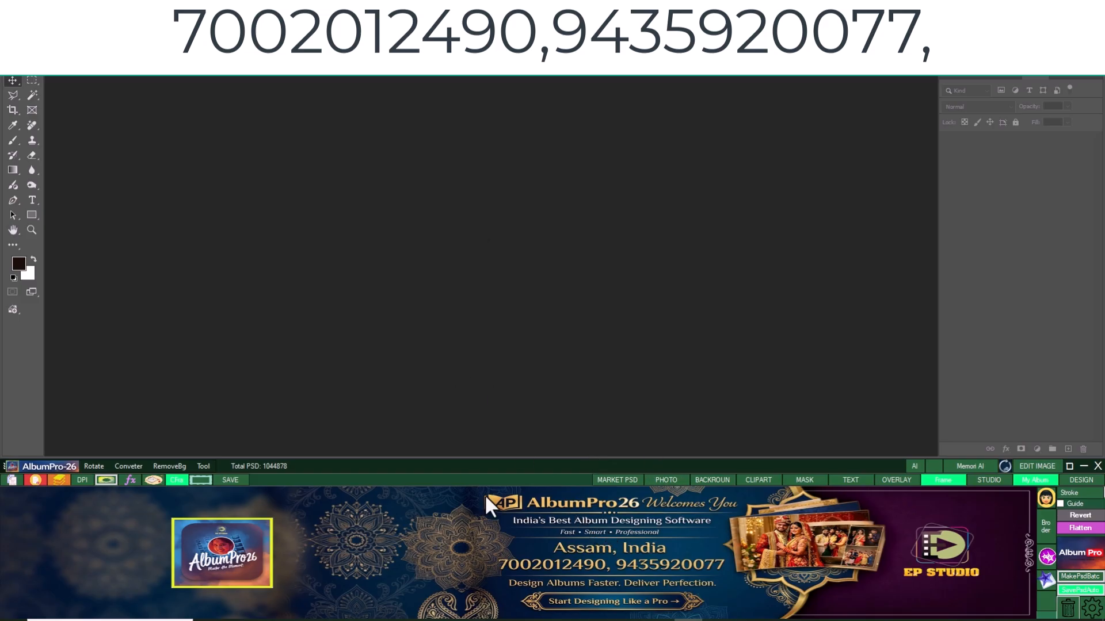
mouse_move(568, 470)
mouse_down()
mouse_move(583, 417)
mouse_move(557, 454)
mouse_move(564, 469)
mouse_up()
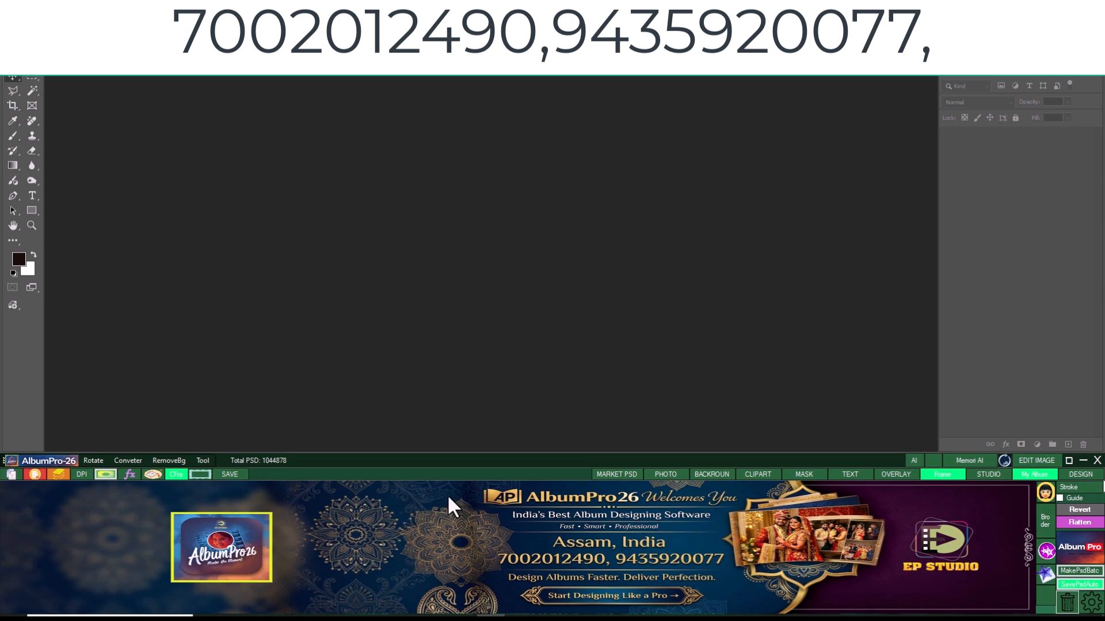
- Try the Sunset Glow, Desert Sand and Forest Mist themes on the AlbumPro panel, and apply the dark theme with blue accents
click(45, 461)
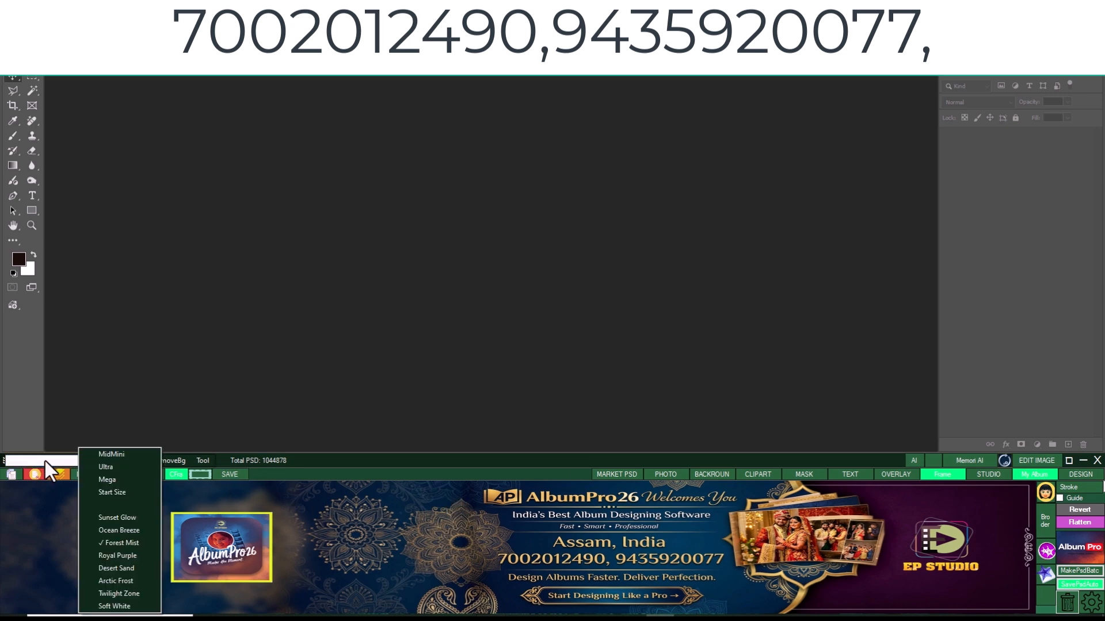
click(121, 515)
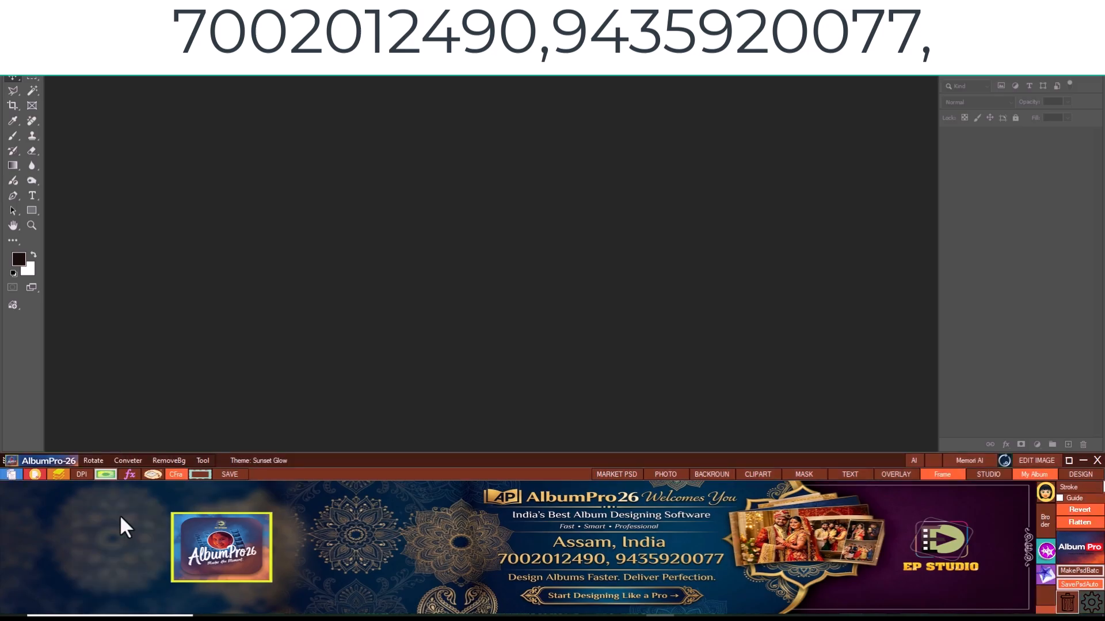
click(54, 461)
click(103, 566)
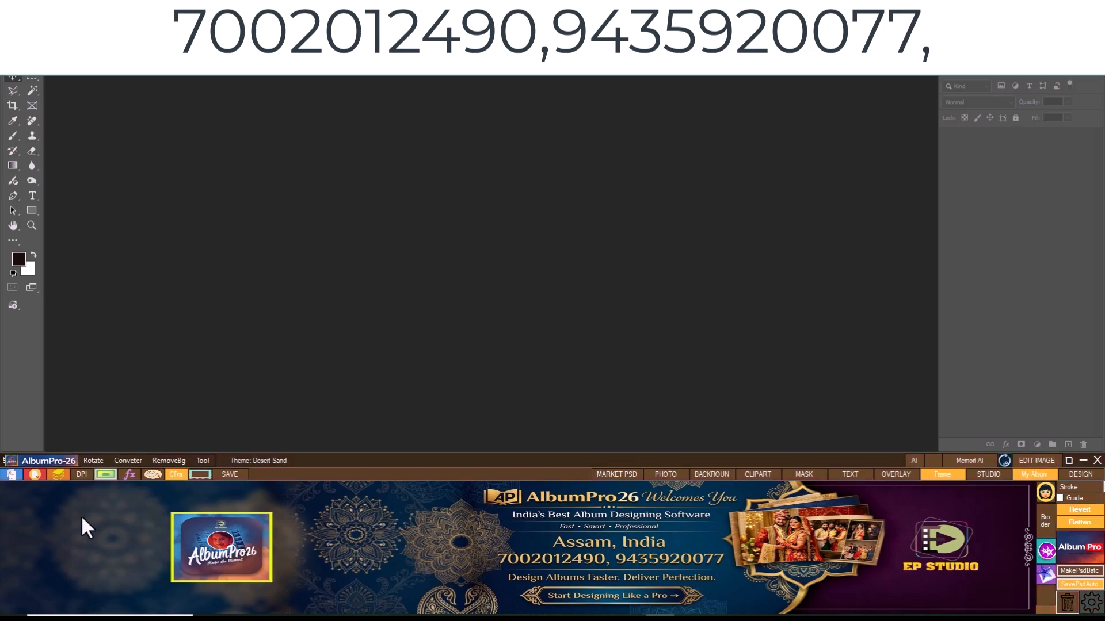
click(55, 462)
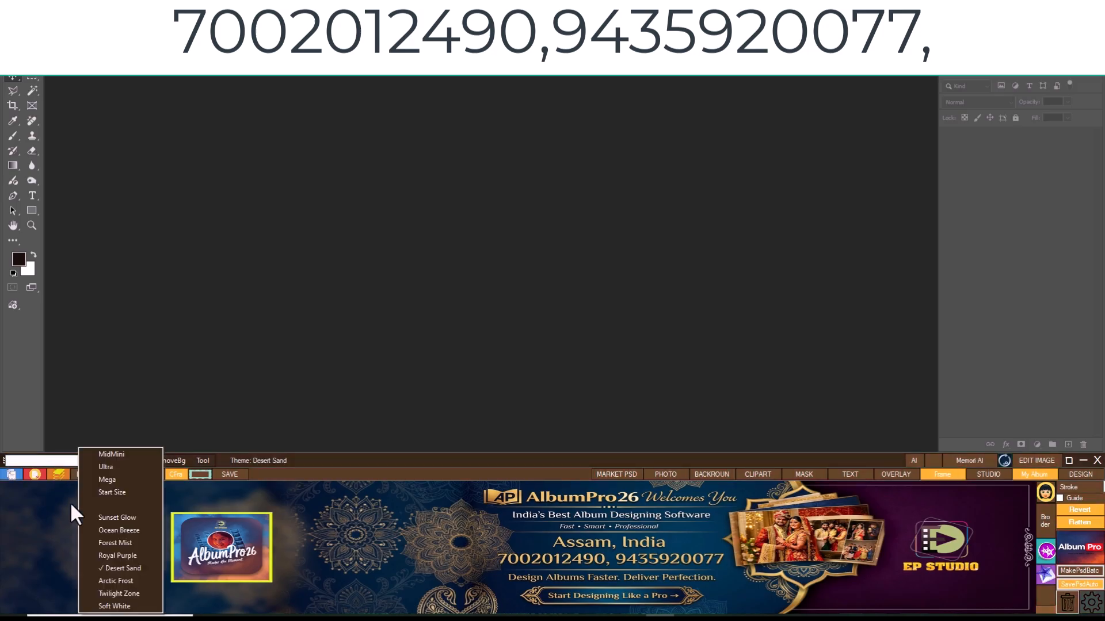
click(123, 544)
click(38, 461)
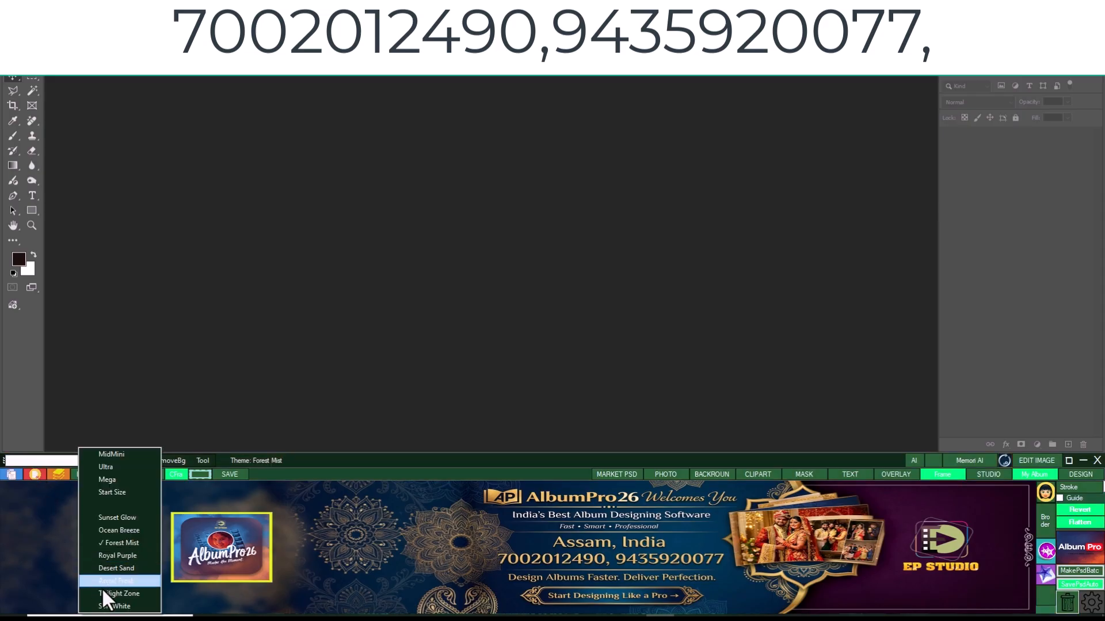
click(104, 589)
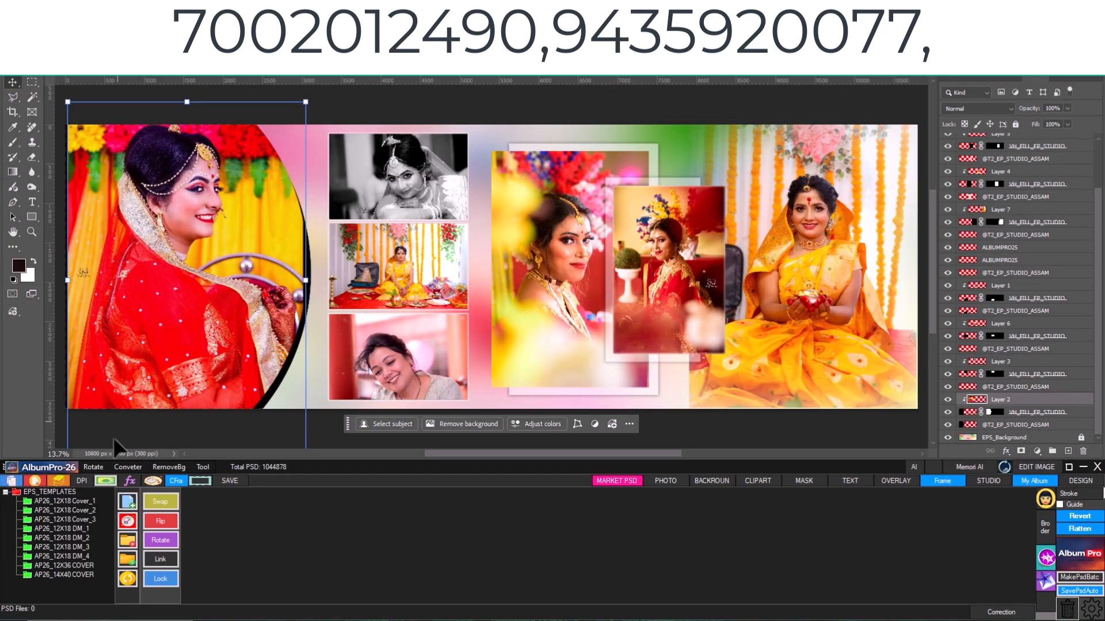
- Rotate the large photo of the bride in red by 90 degrees twice, and by 180 degrees back to upright
click(92, 468)
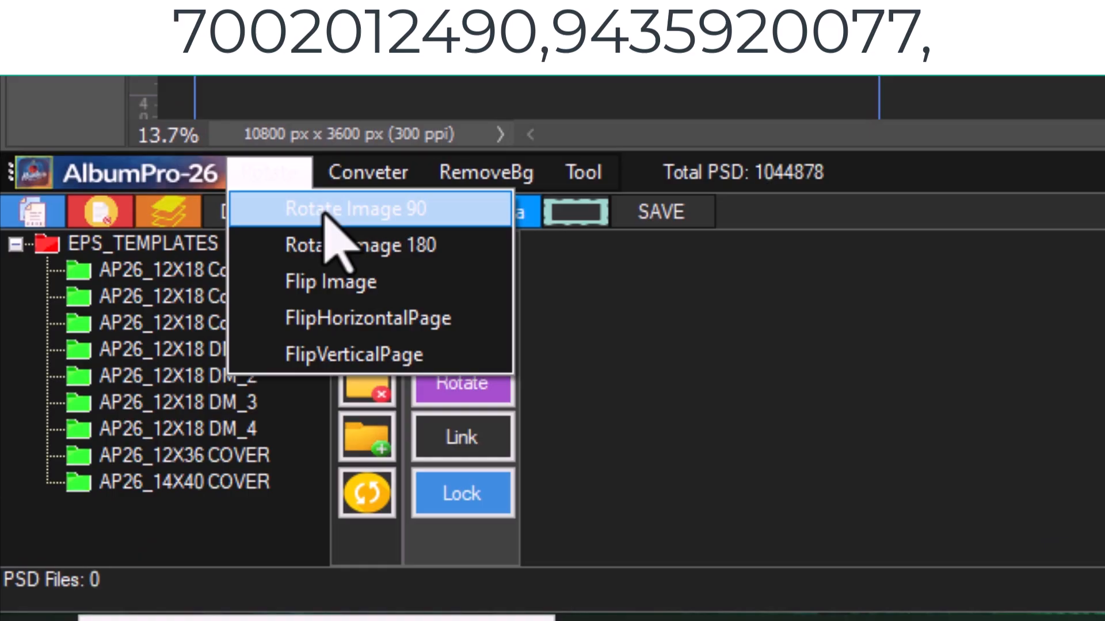
click(325, 212)
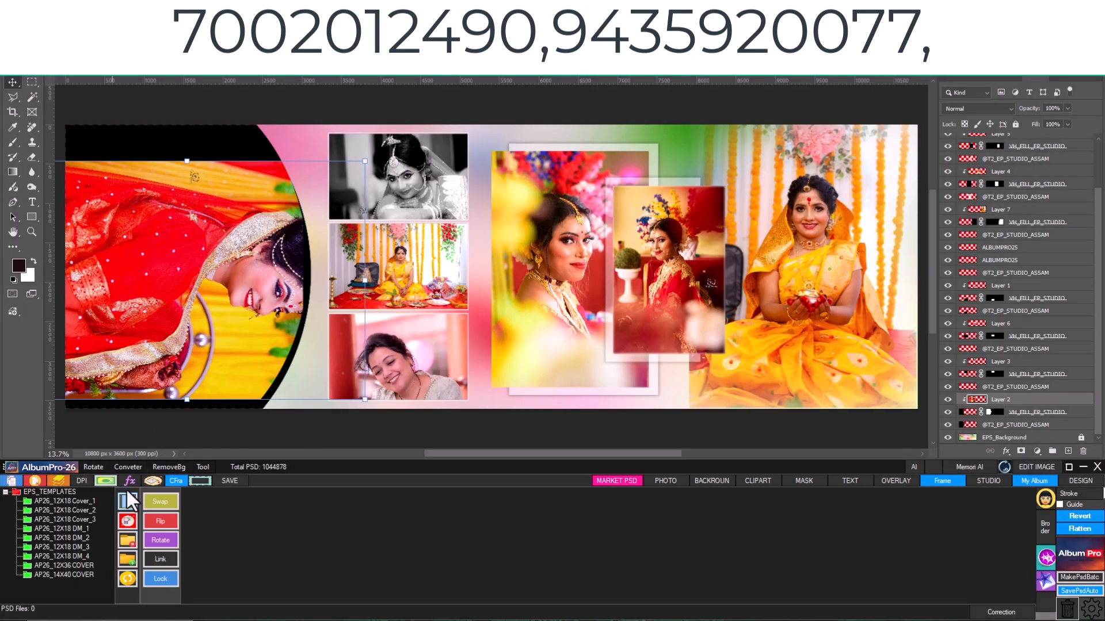
click(94, 468)
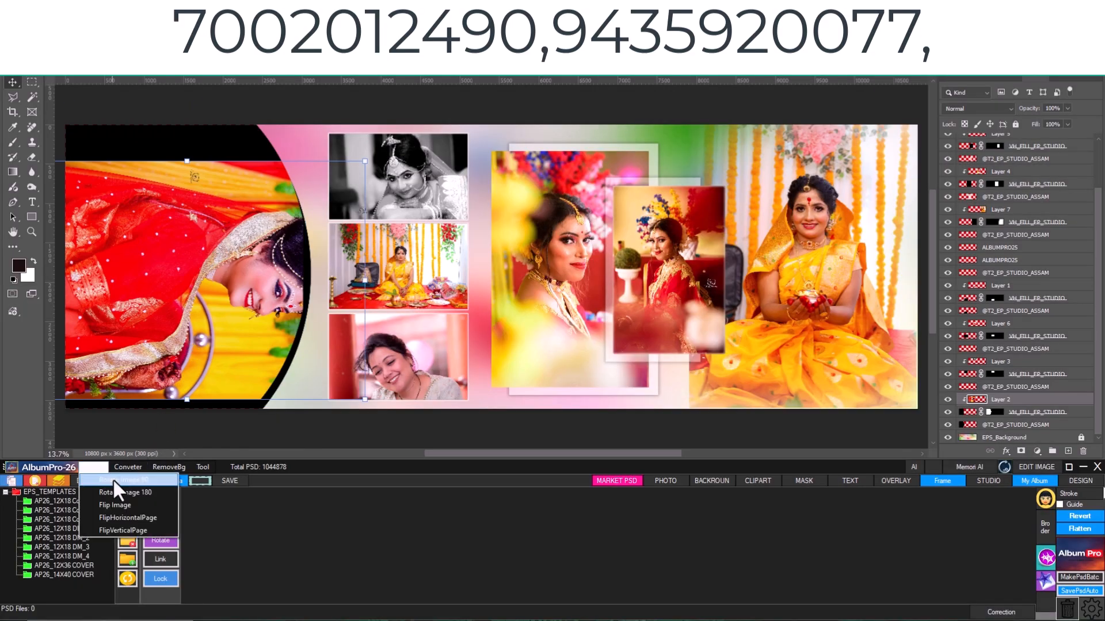
click(112, 479)
click(98, 468)
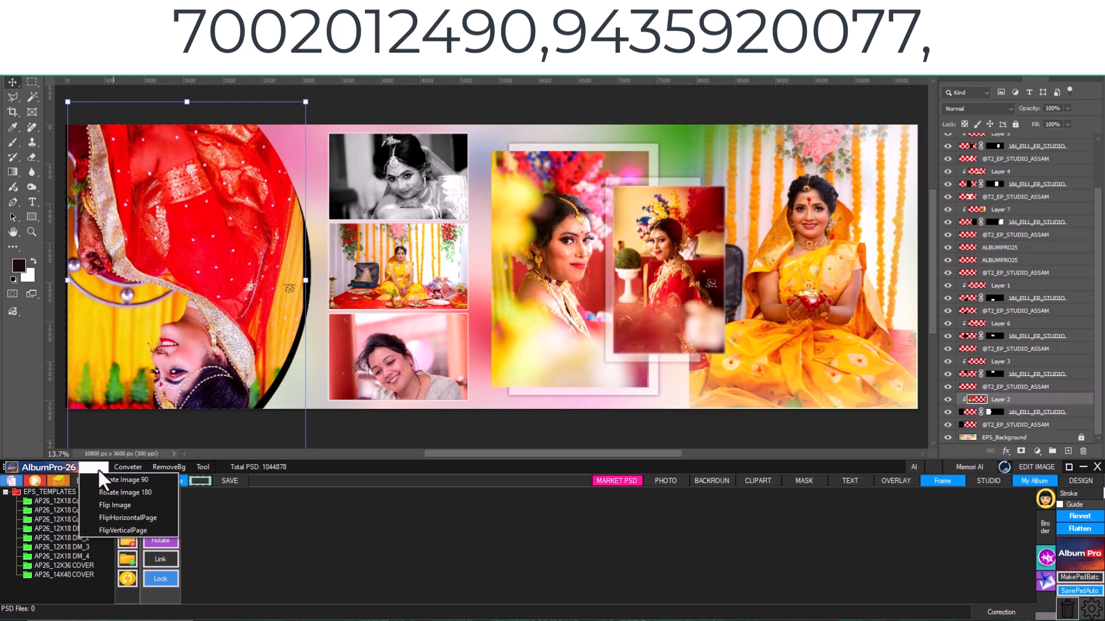
click(111, 491)
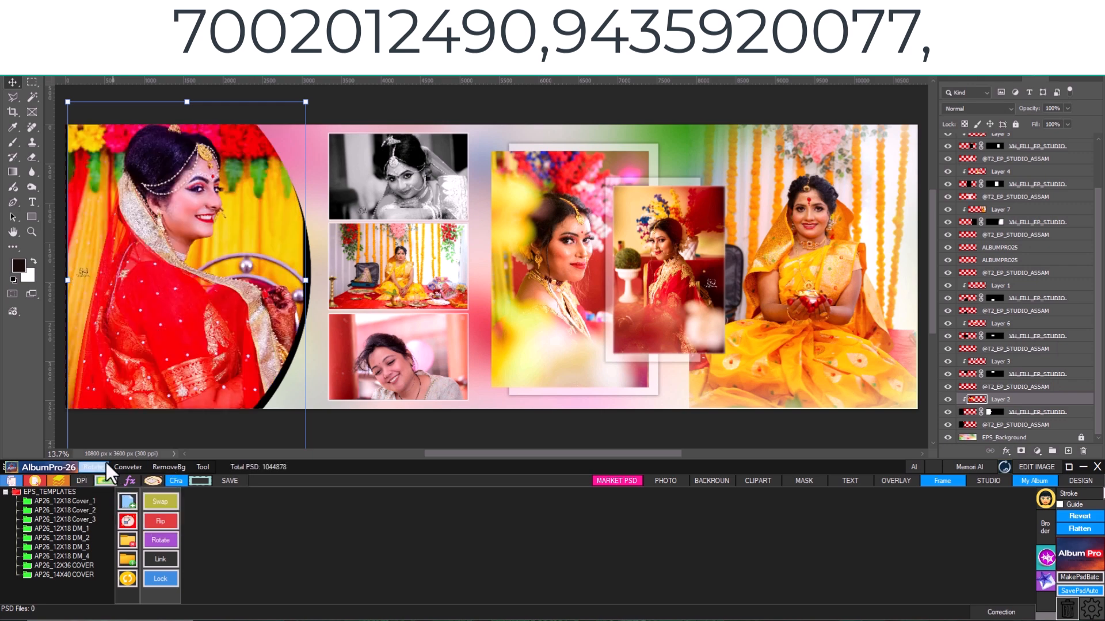
- Flip the whole album page horizontally and vertically, and flip it back to its original orientation
click(98, 466)
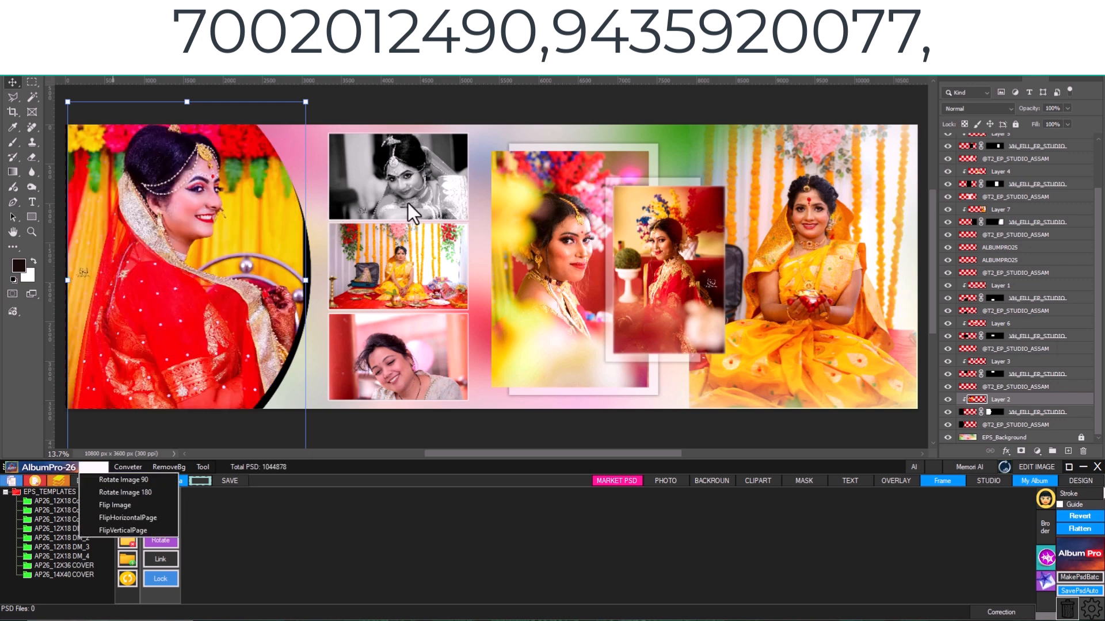
click(122, 519)
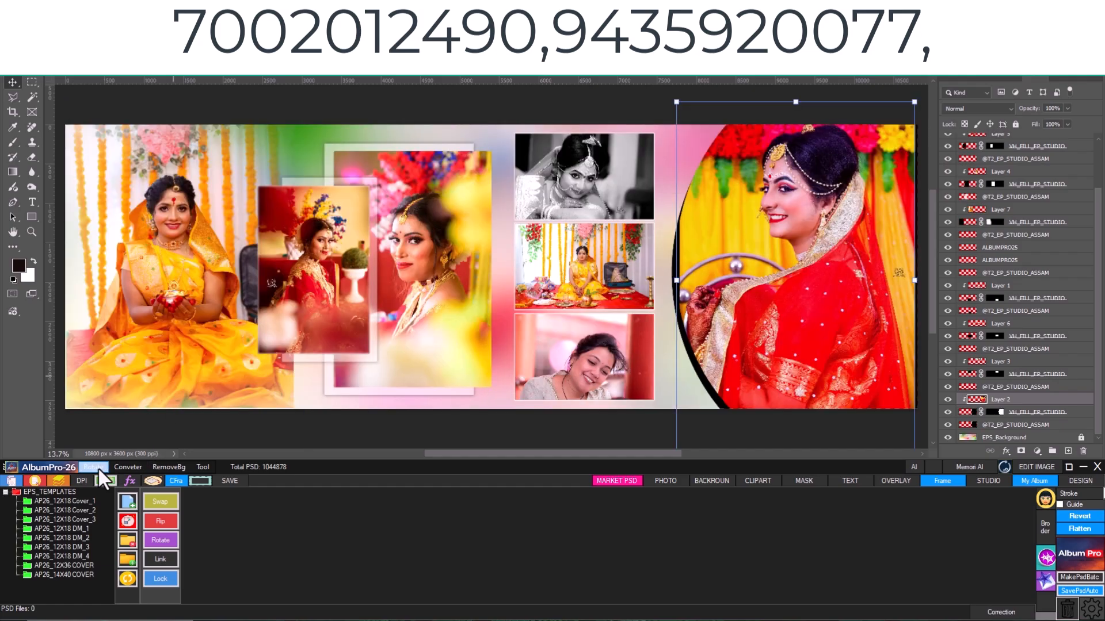
click(99, 468)
click(115, 534)
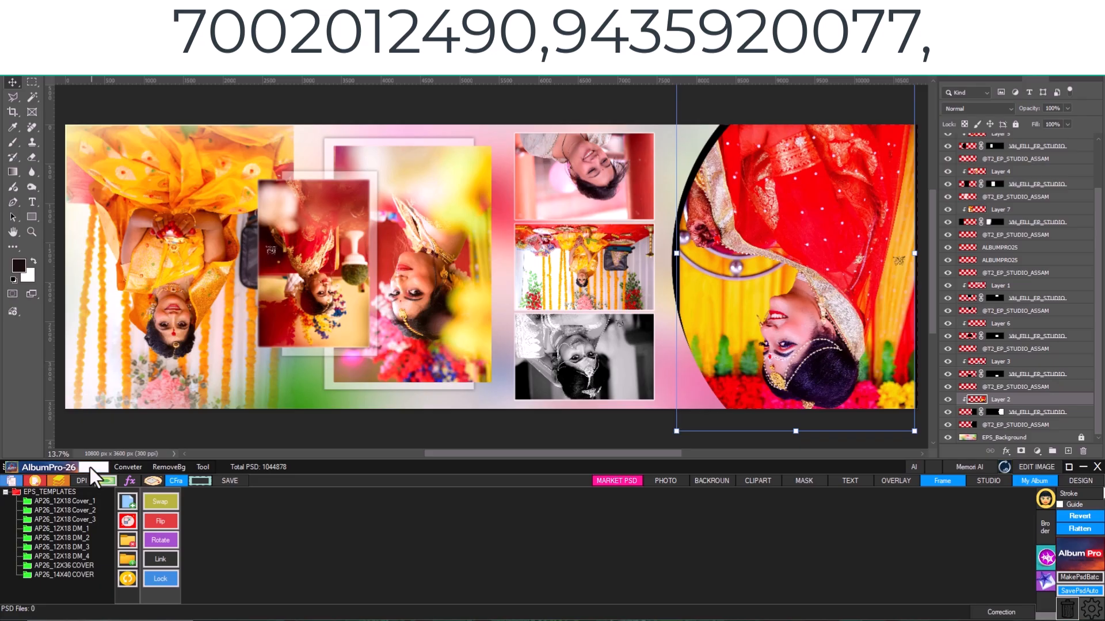
click(90, 467)
click(110, 518)
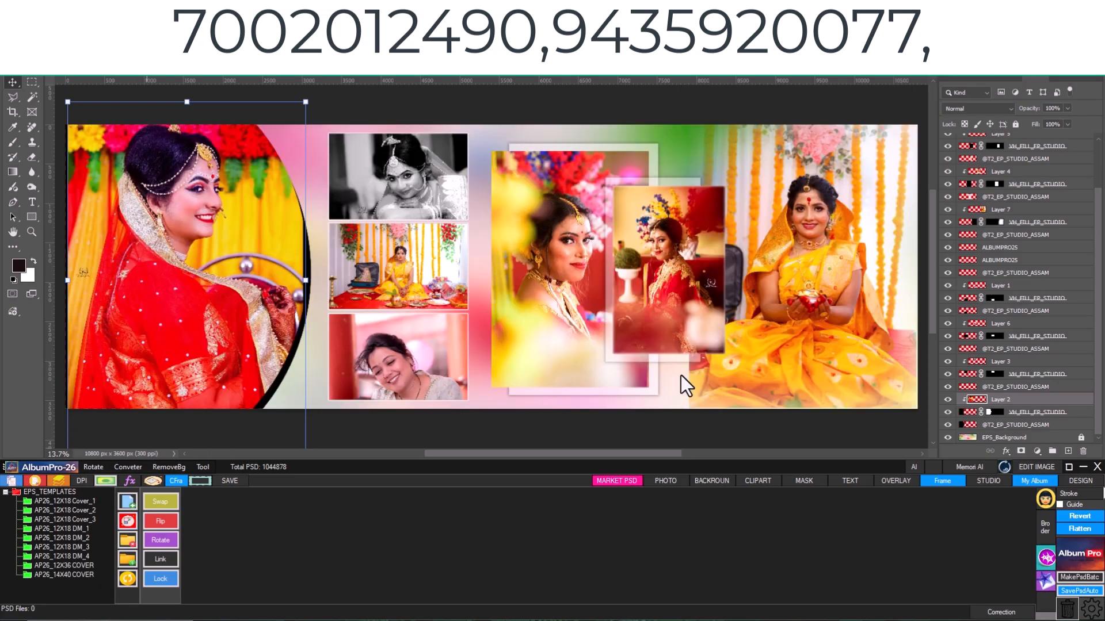
- Open the JPG to PDF and RAW to JPG converters in turn, review their options, and close both
click(726, 373)
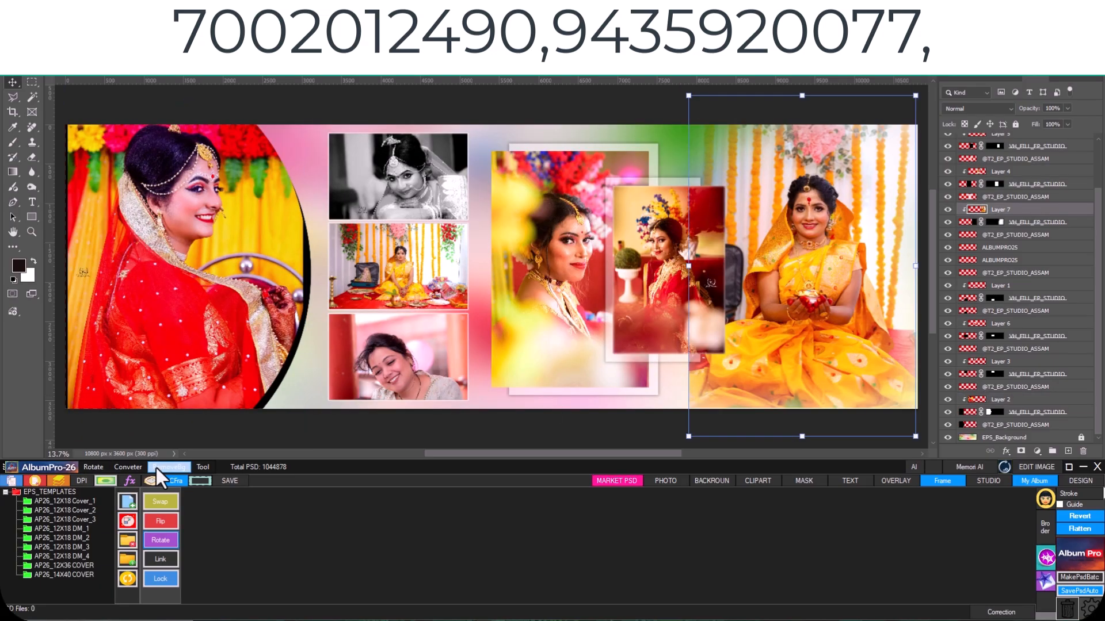
click(119, 464)
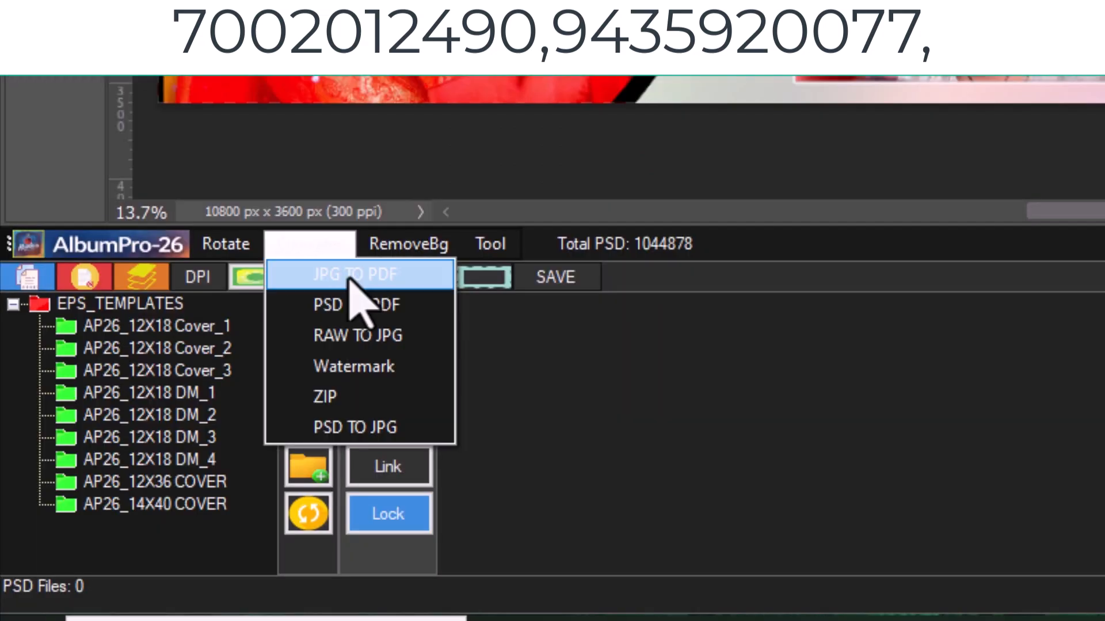
click(172, 479)
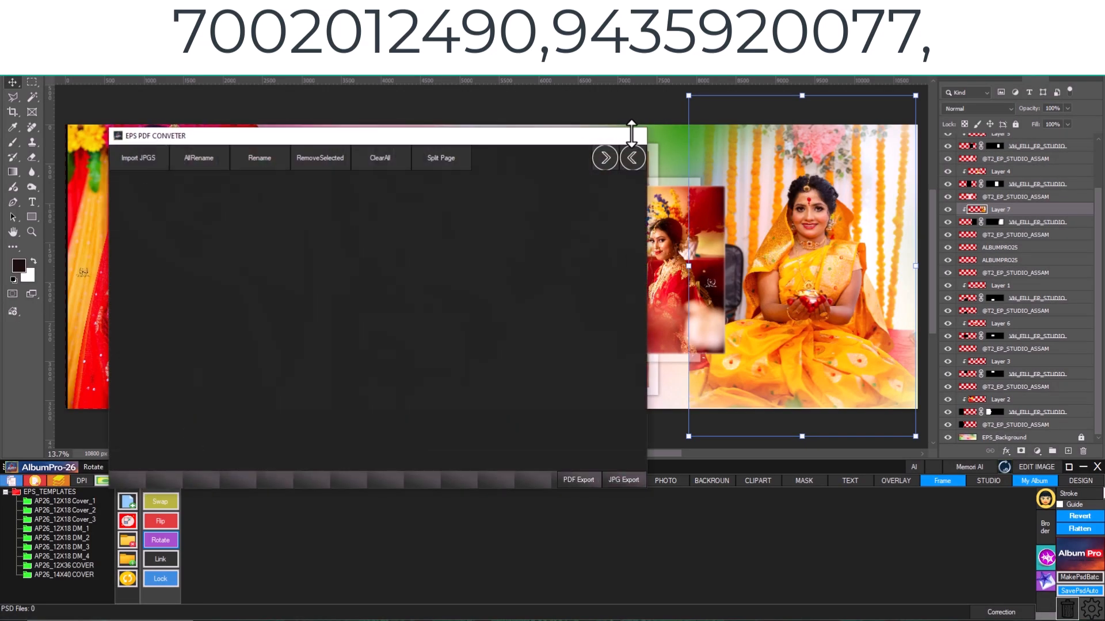
click(632, 136)
click(128, 467)
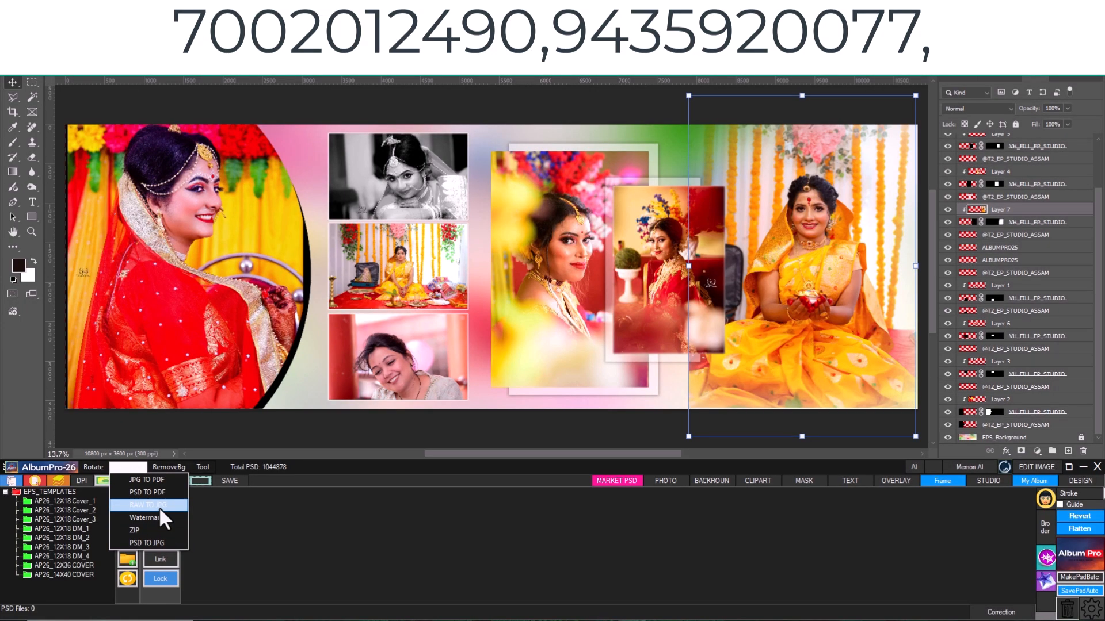
click(283, 362)
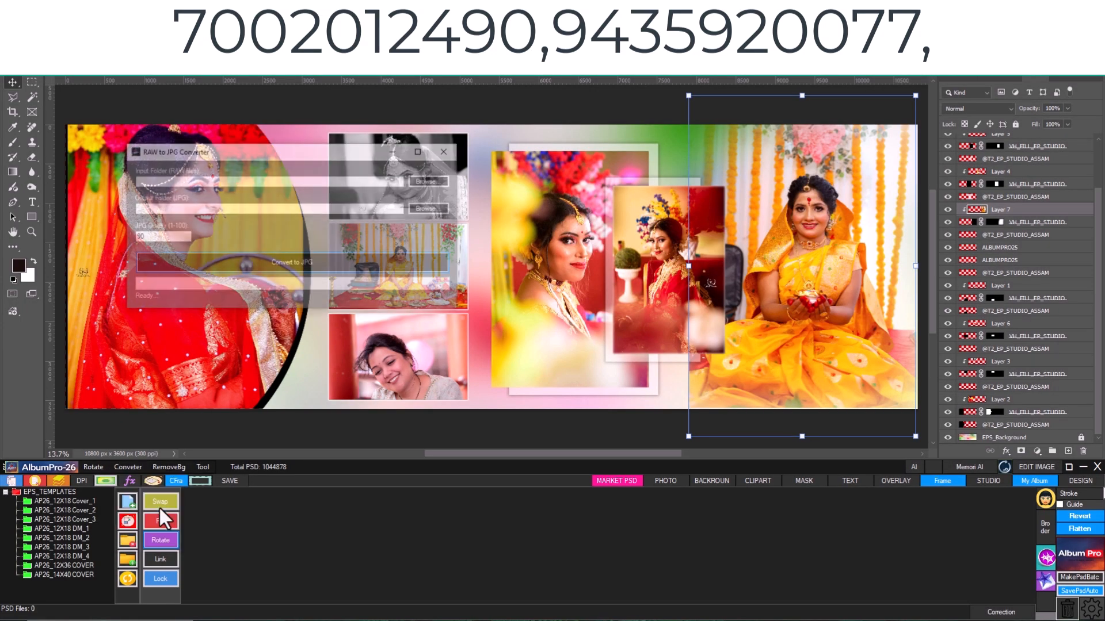
click(444, 151)
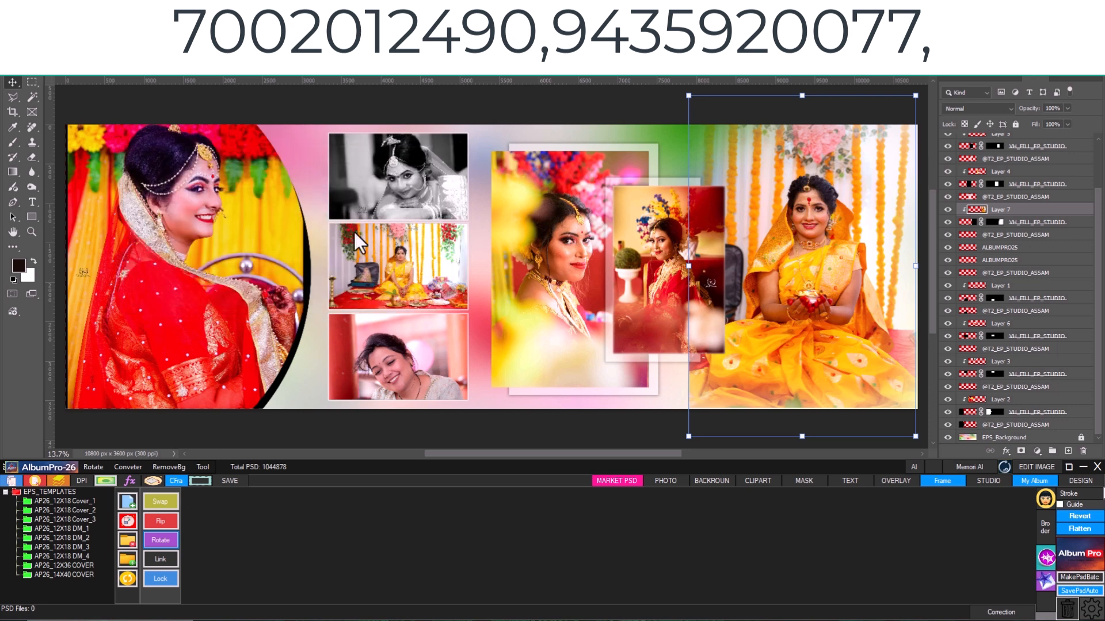
- Open the photo of the bride in red on Layer 2 for editing and remove its background
click(1000, 399)
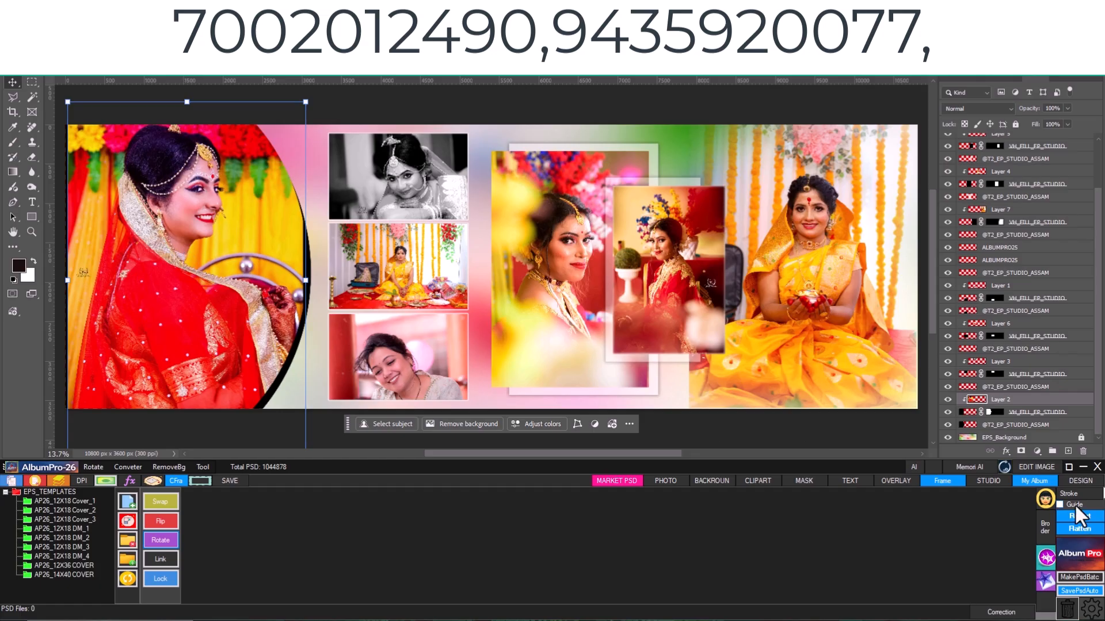
click(1041, 466)
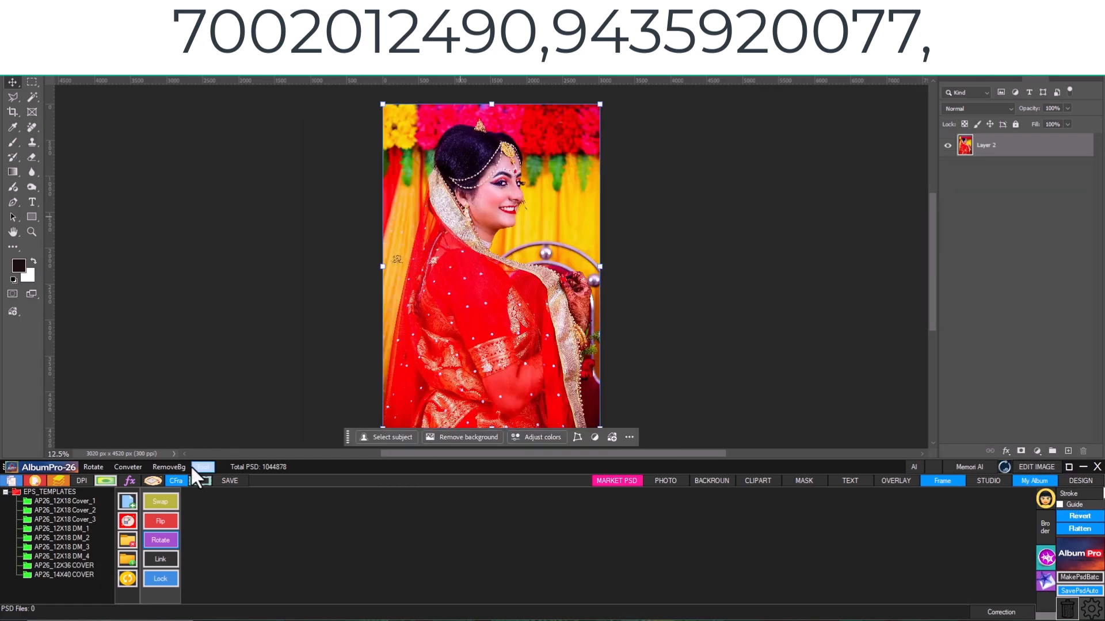
click(173, 466)
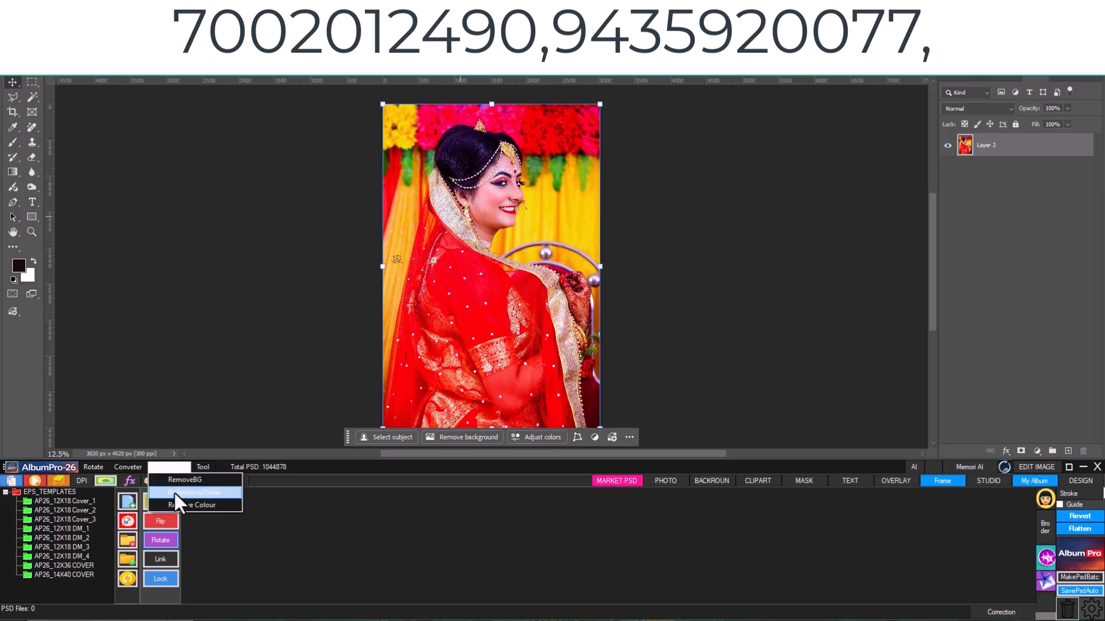
click(173, 492)
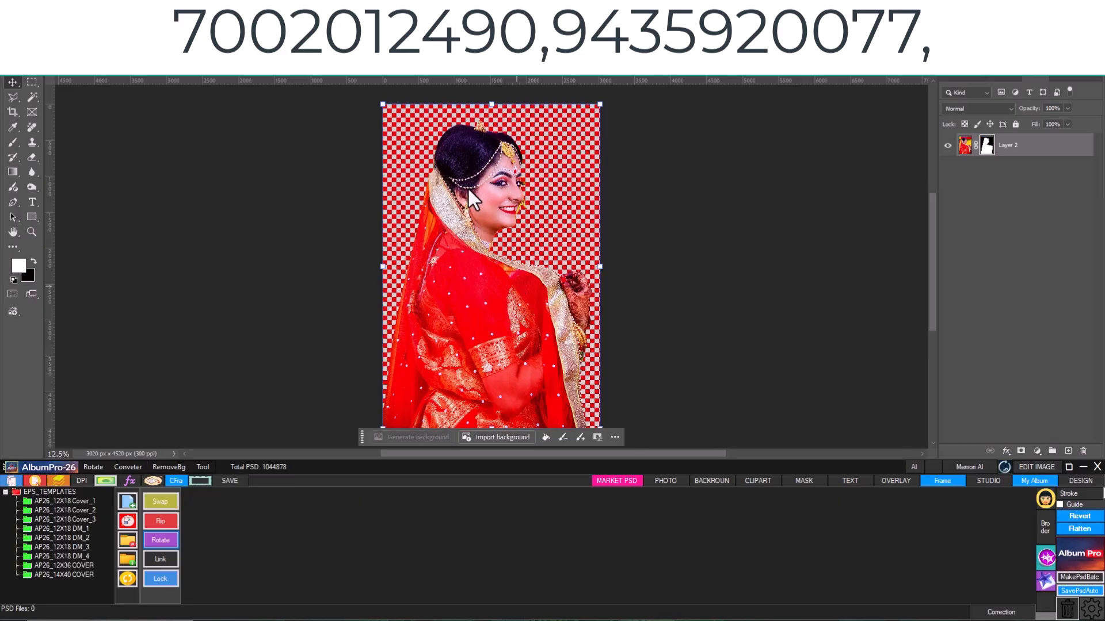
click(498, 197)
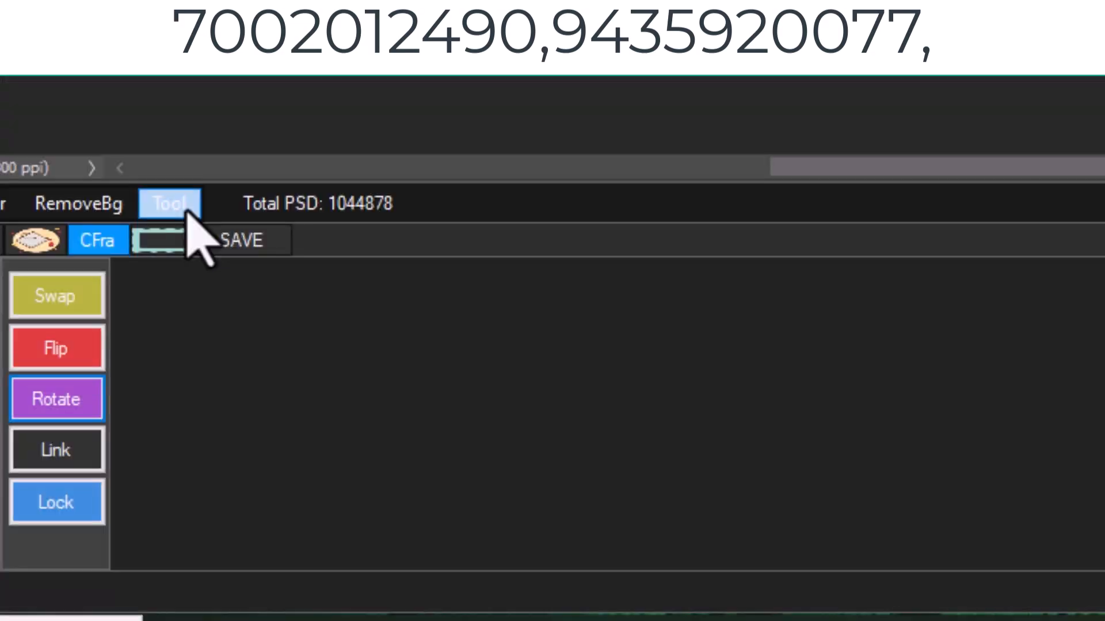
- Trim the floral ornament on Layer 8 to the page with Crop Extra and move it slightly to the right
click(208, 468)
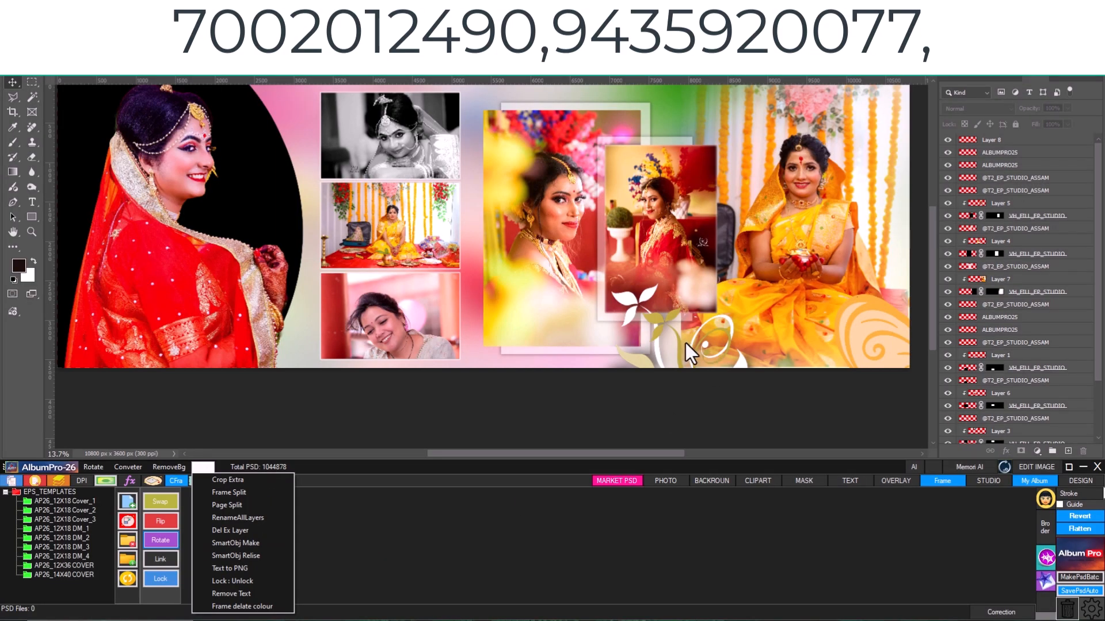
click(686, 343)
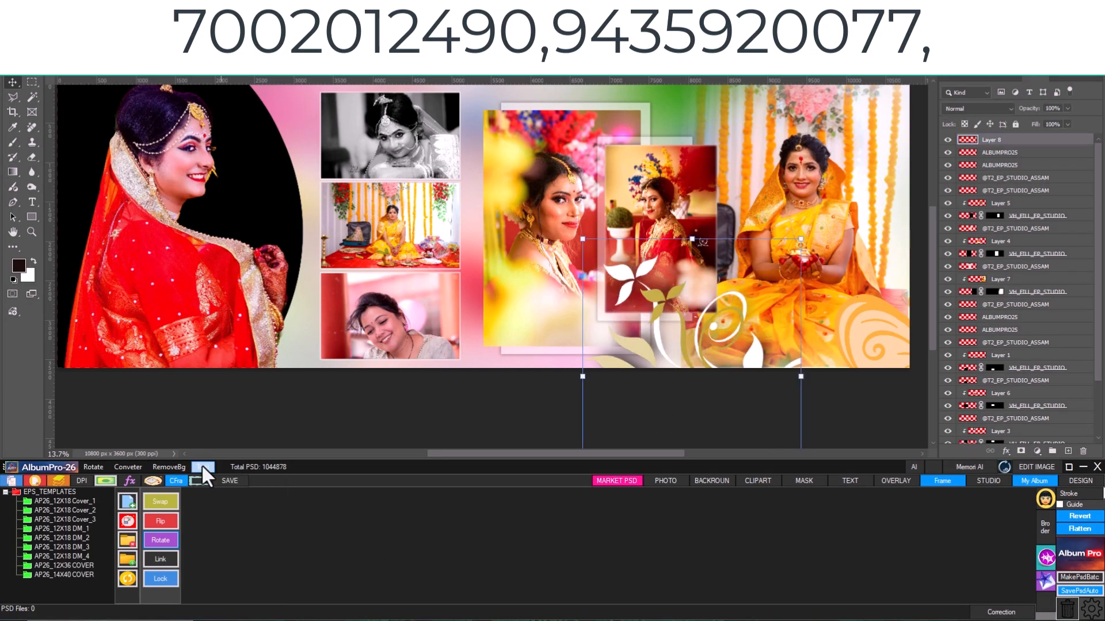
click(201, 465)
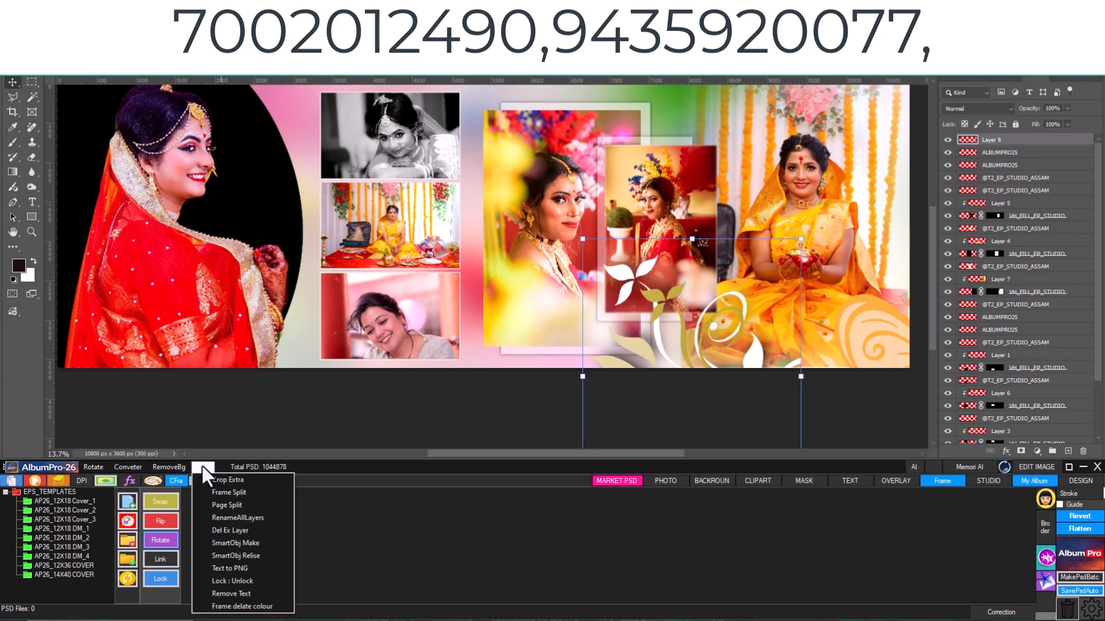
click(224, 479)
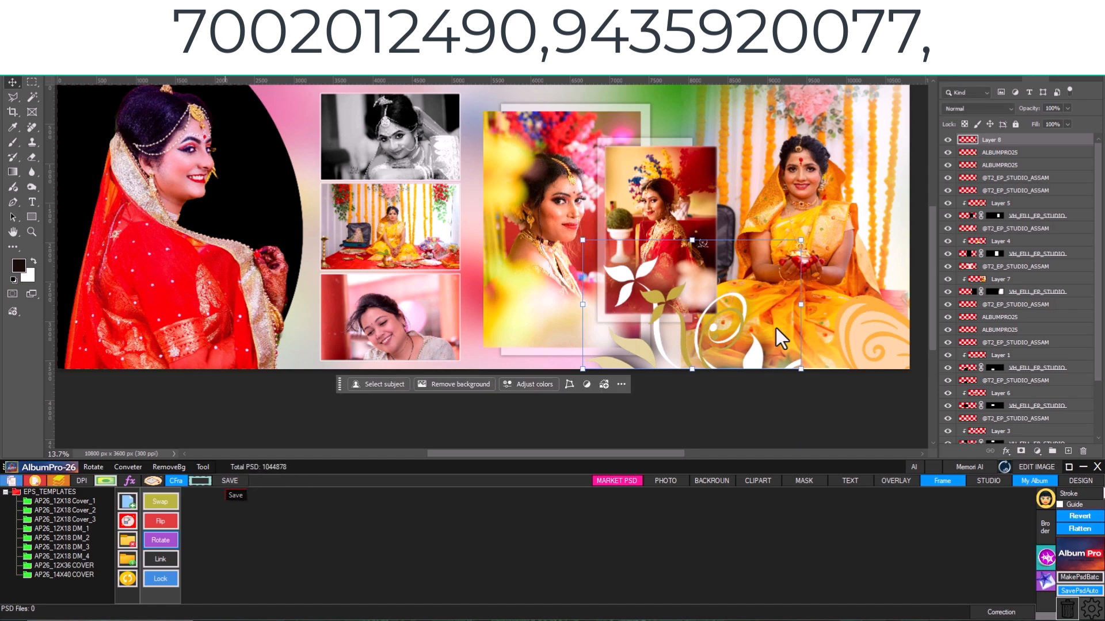
drag(657, 291, 676, 311)
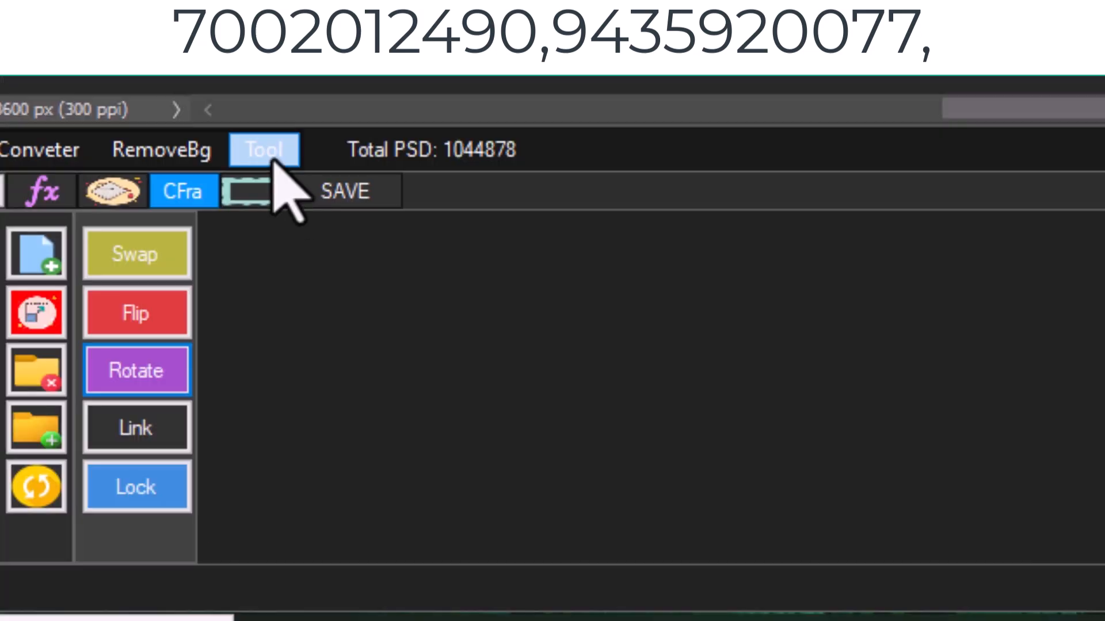
- Rename all layers of the album page using the base name album
click(274, 162)
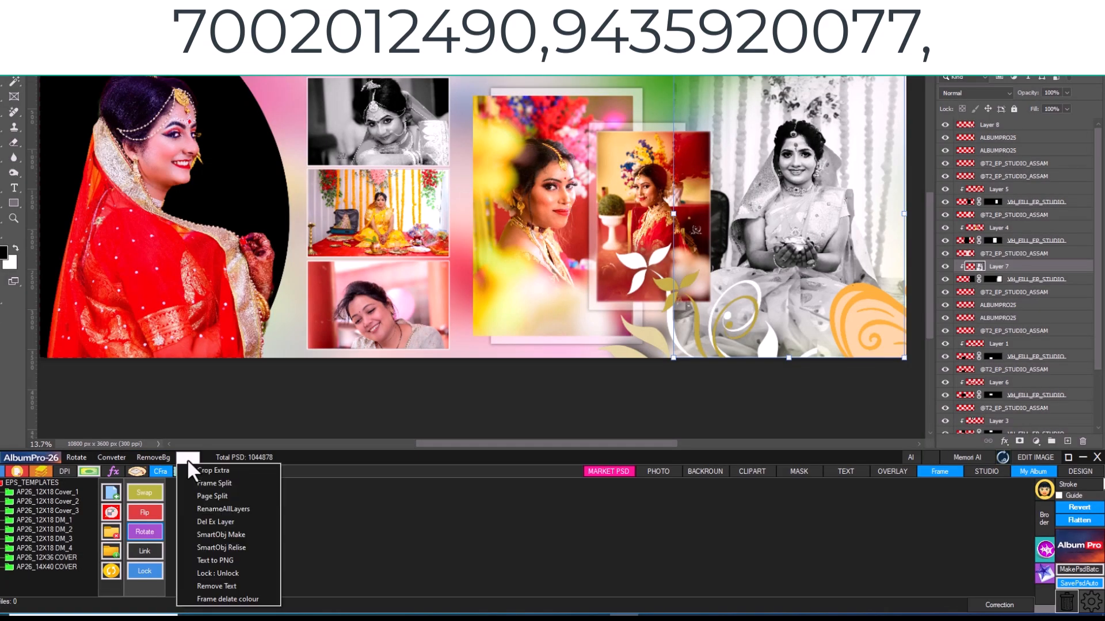
click(368, 303)
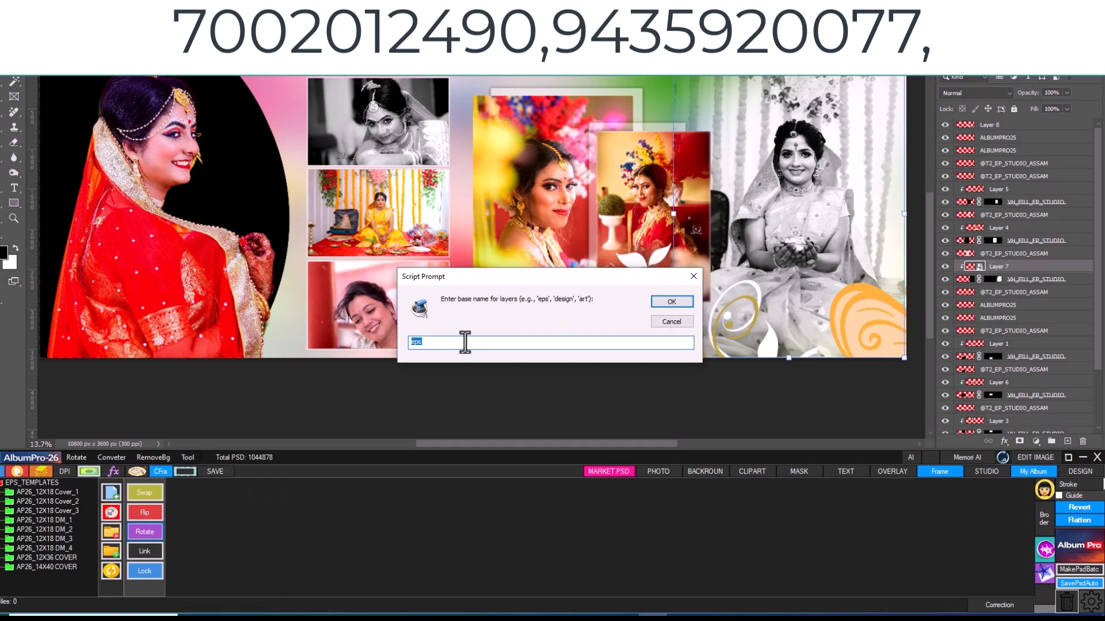
text(album)
key(Return)
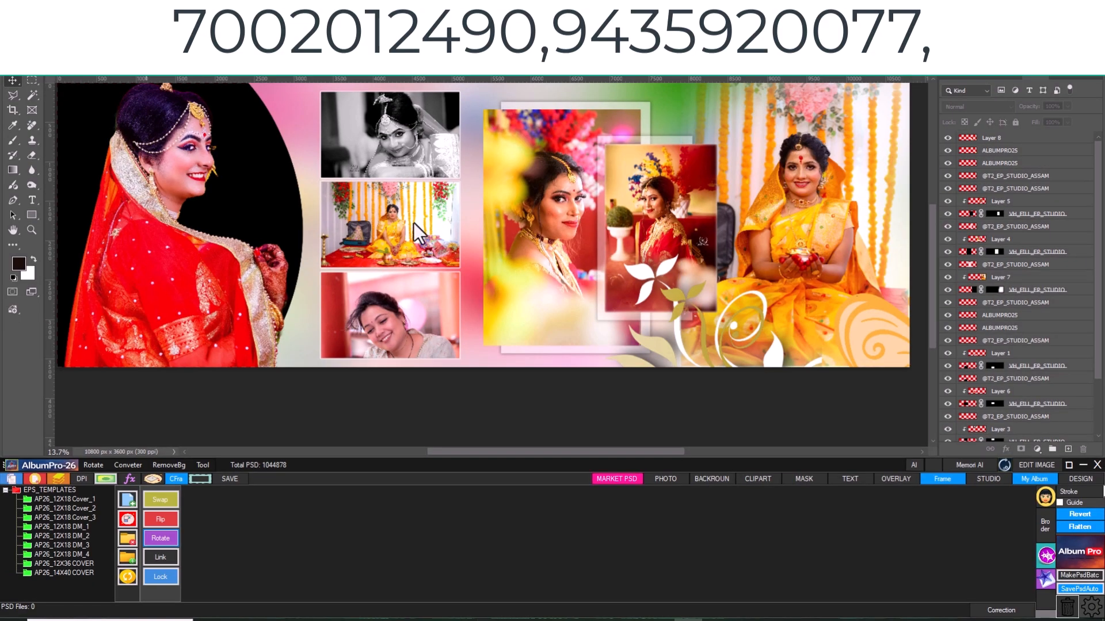
click(819, 204)
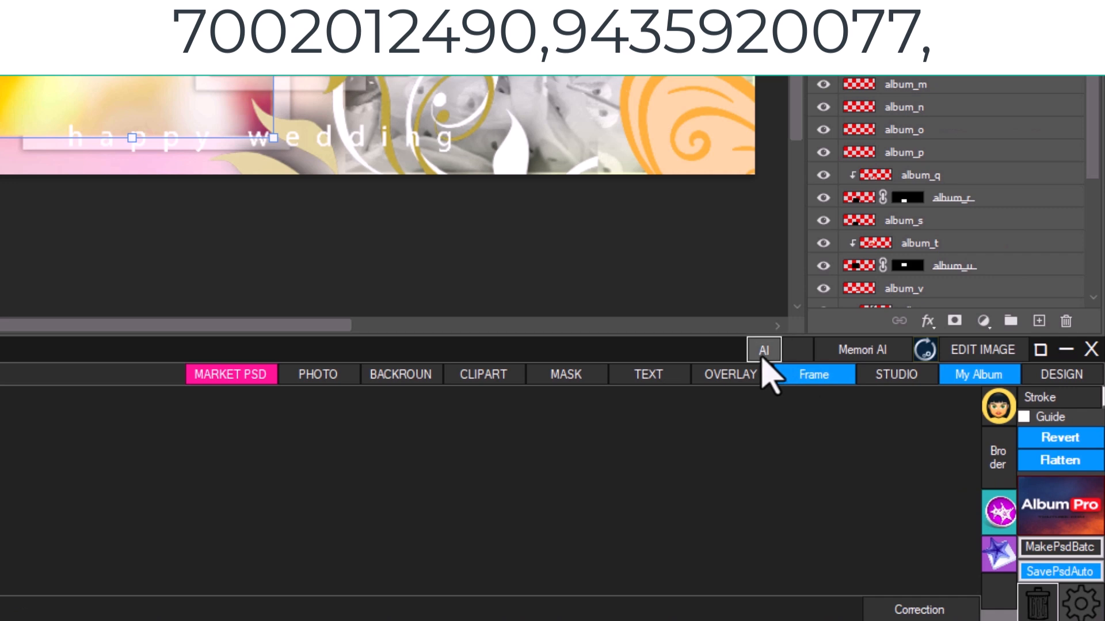
- Browse the colorization and cartoon-style prompts in the AI prompt manager and filter the list to gemini.google.com [Basic]
click(763, 352)
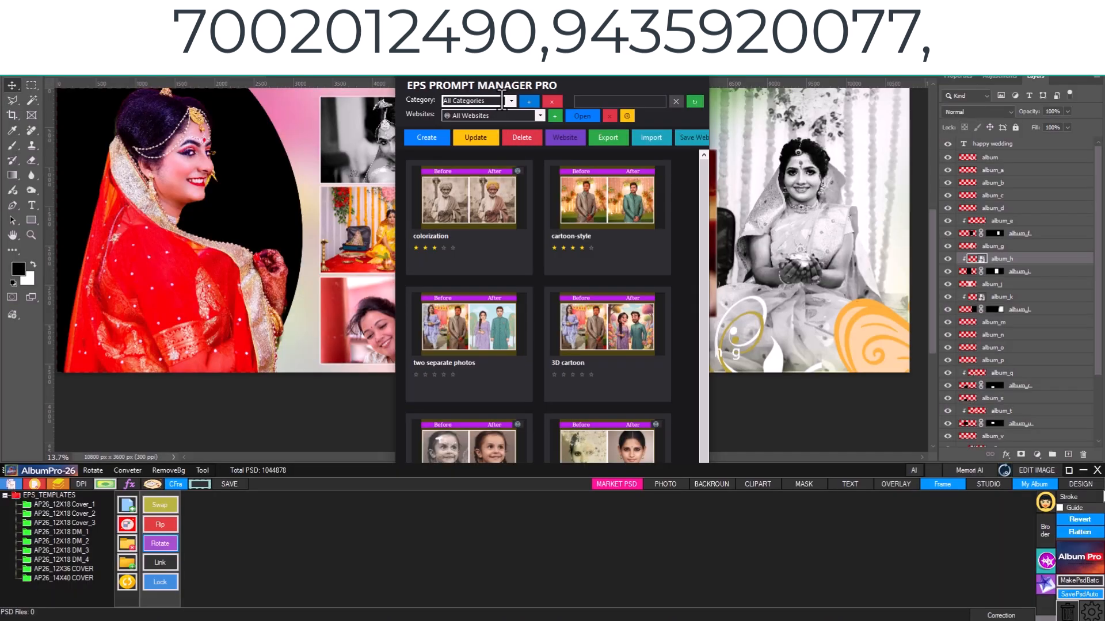
click(481, 225)
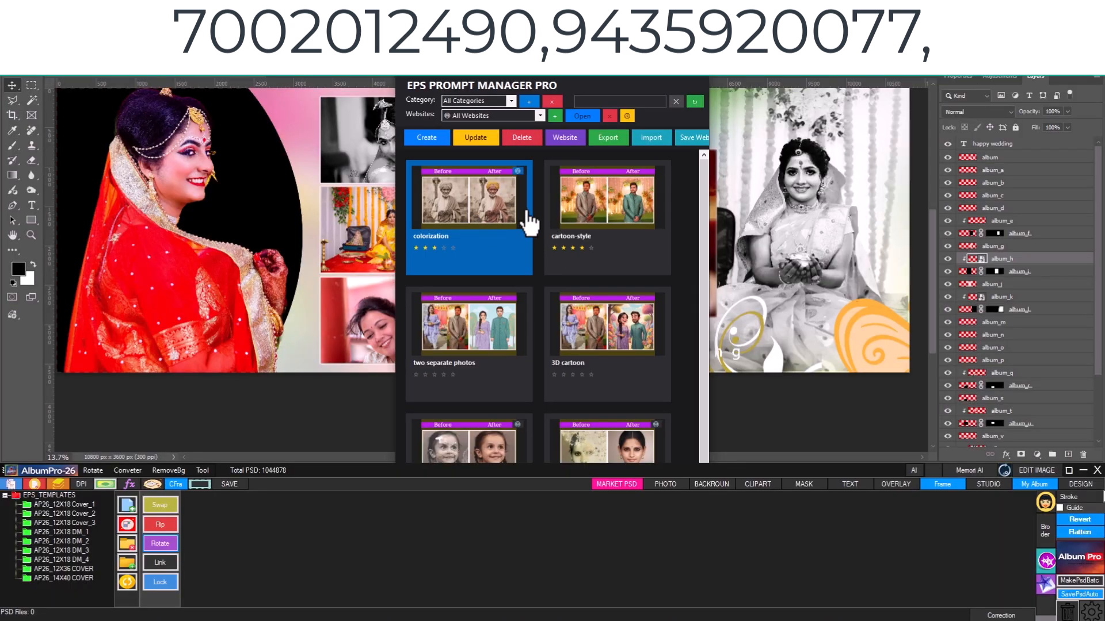
click(569, 208)
double_click(486, 212)
click(541, 114)
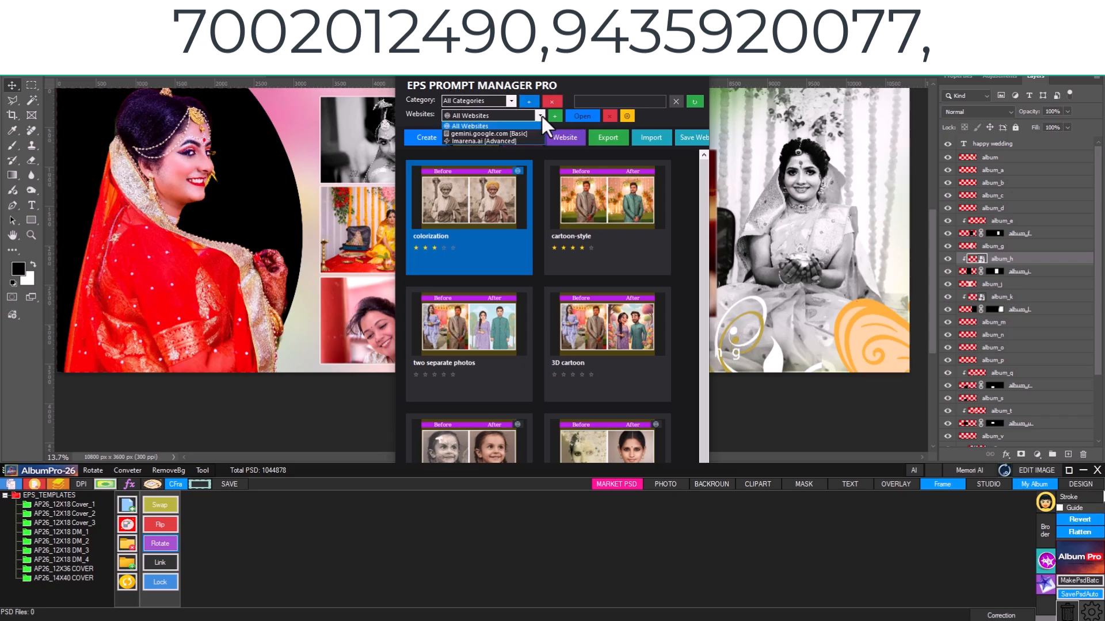
click(516, 132)
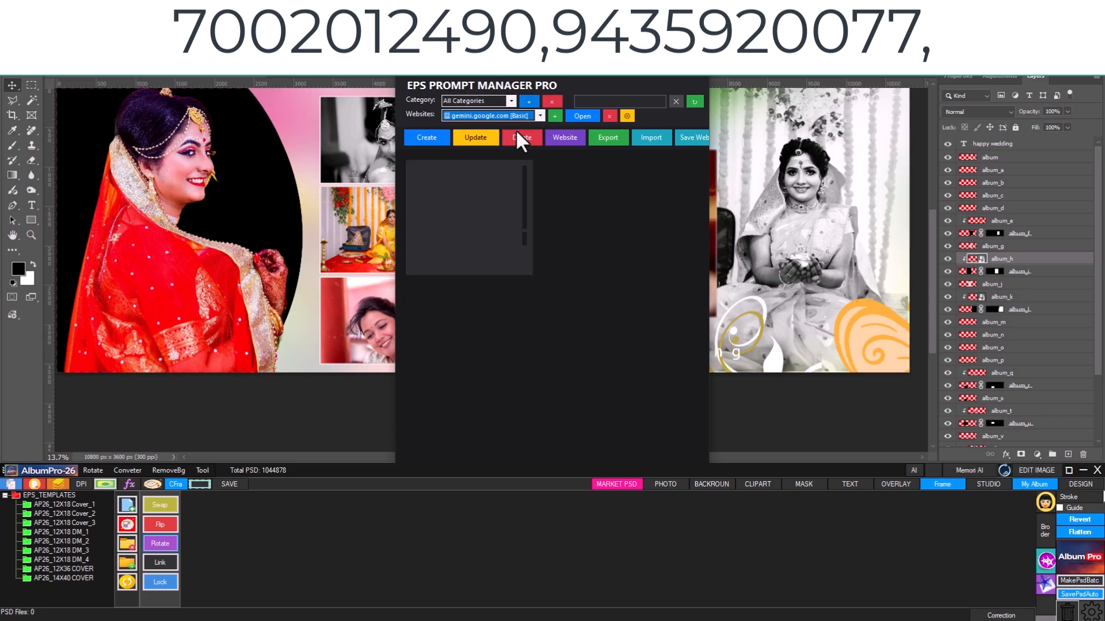
- Open the form for creating a new prompt and look over its Prompt field
click(410, 138)
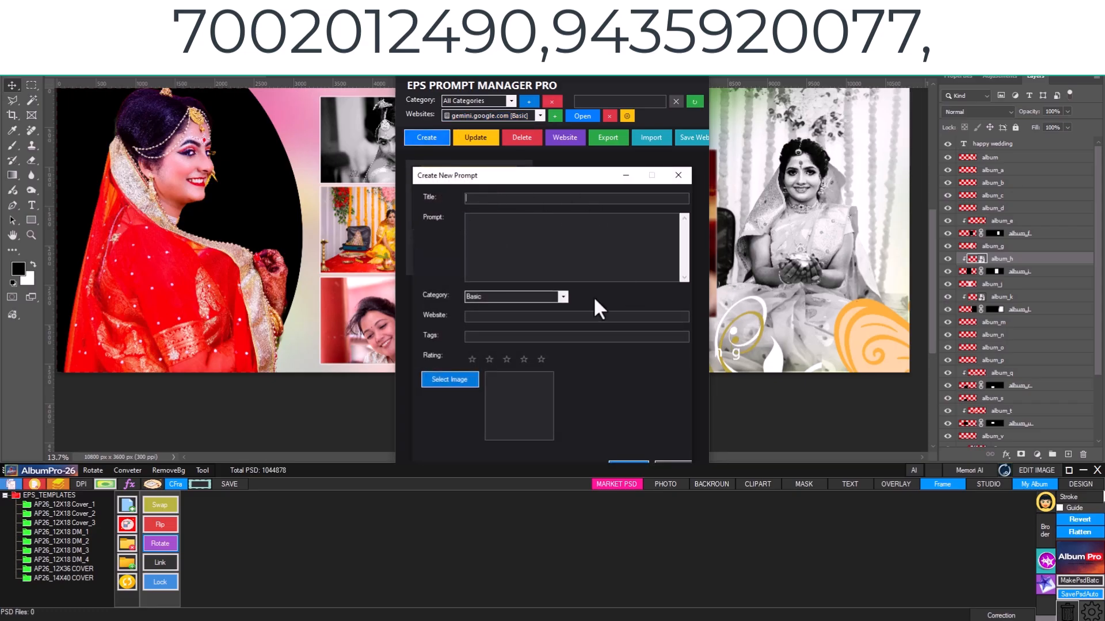
right_click(499, 218)
click(540, 266)
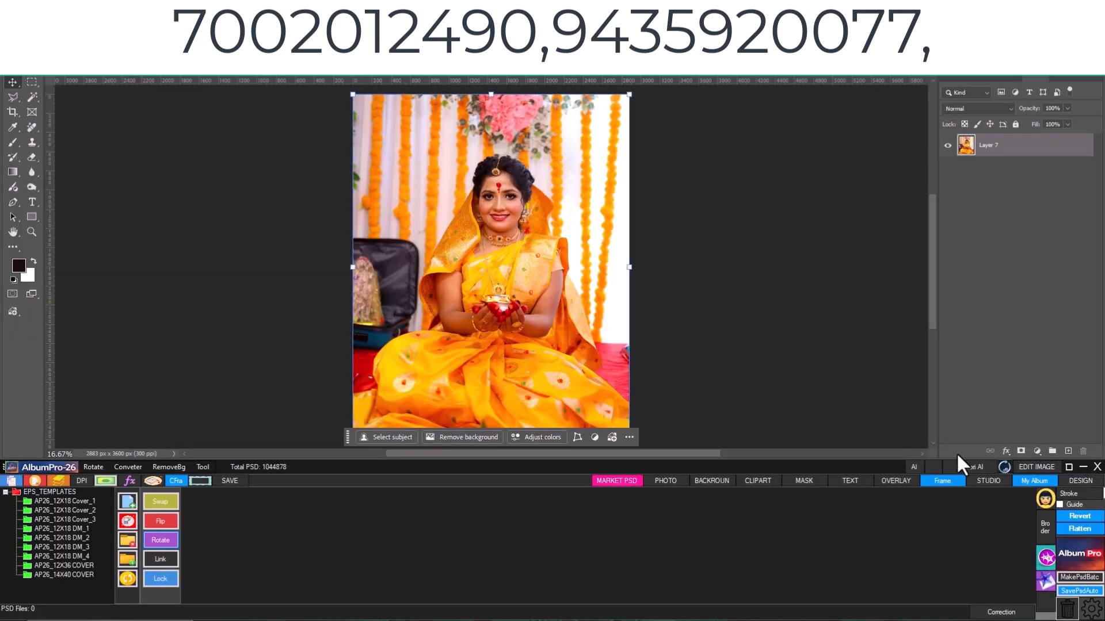
- Apply the Studio colour presets 007 and 004 to the opened photo of the bride in yellow
click(988, 481)
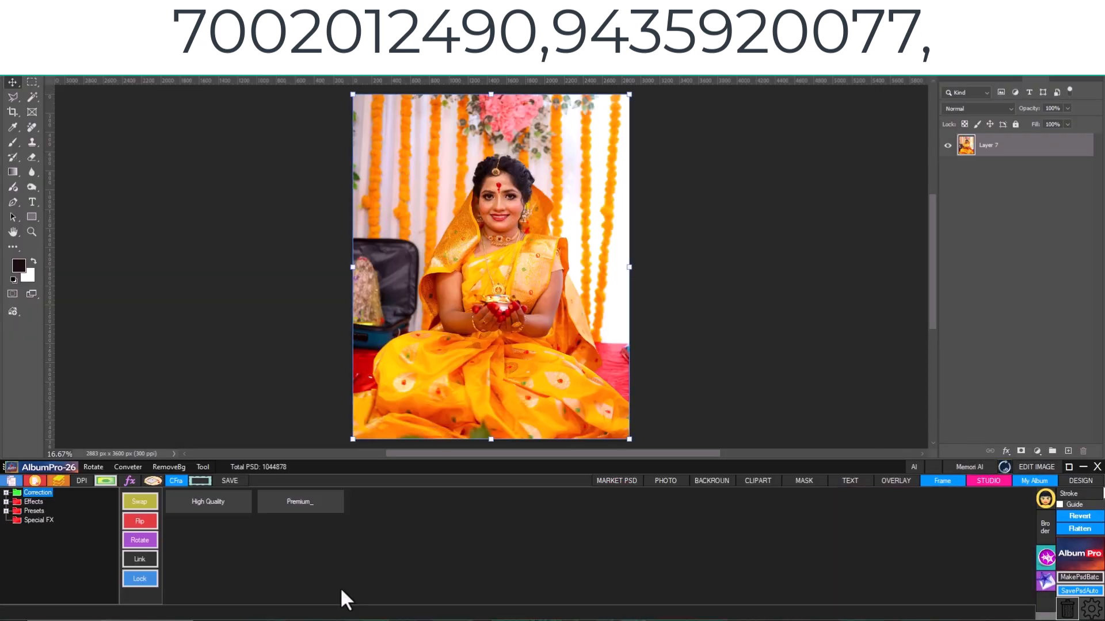
click(13, 511)
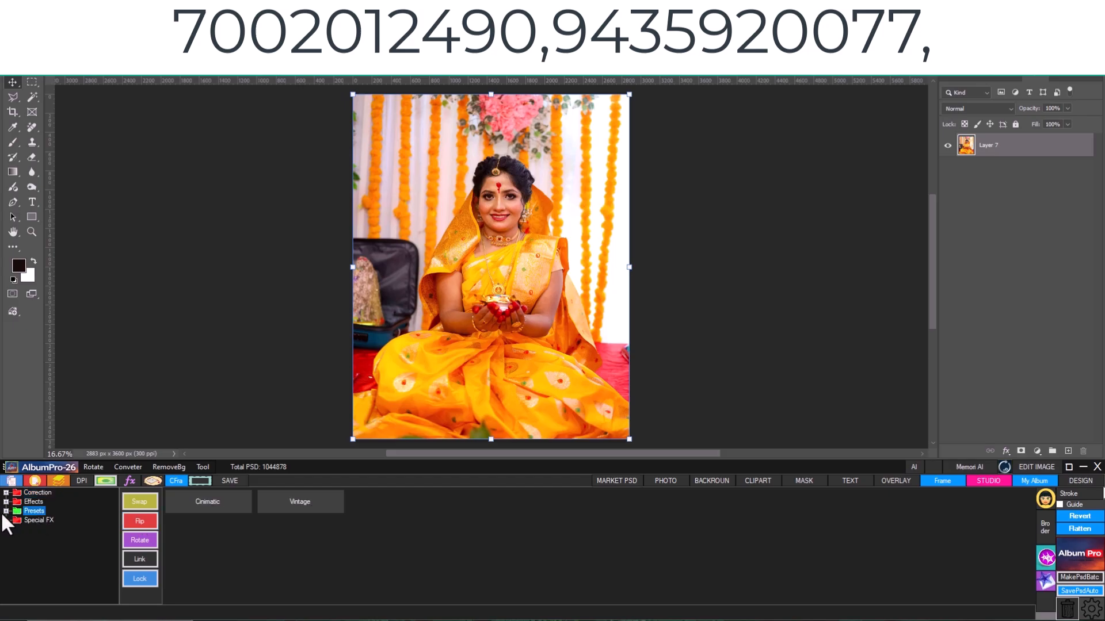
click(6, 511)
click(48, 526)
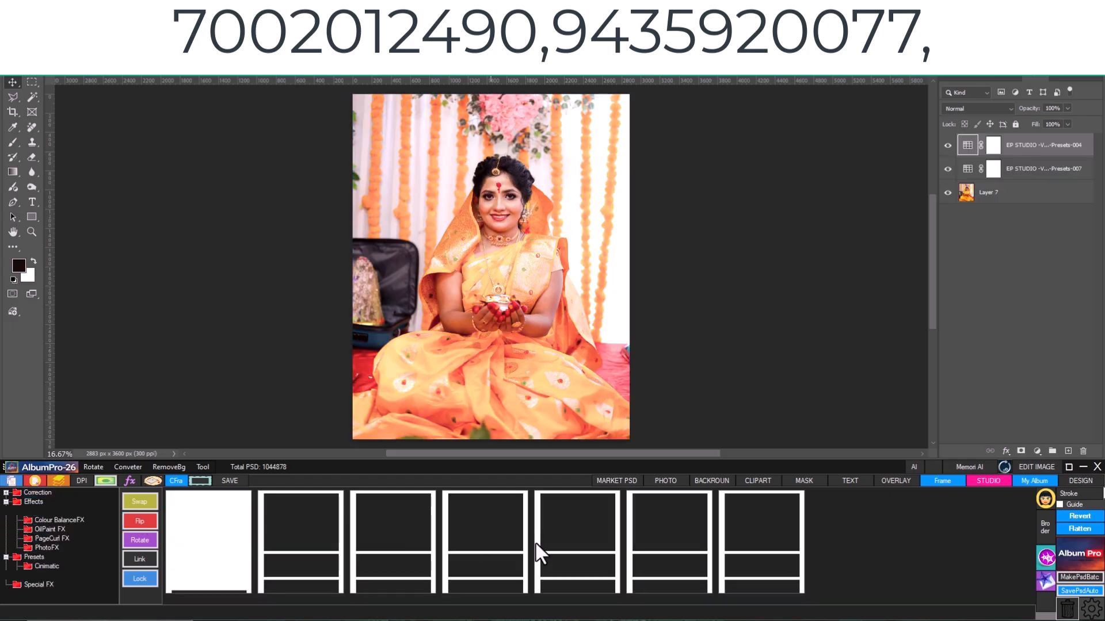
- Apply a Black & White PhotoFX effect to the bride photo and save Layer 71.psb while closing it
click(686, 530)
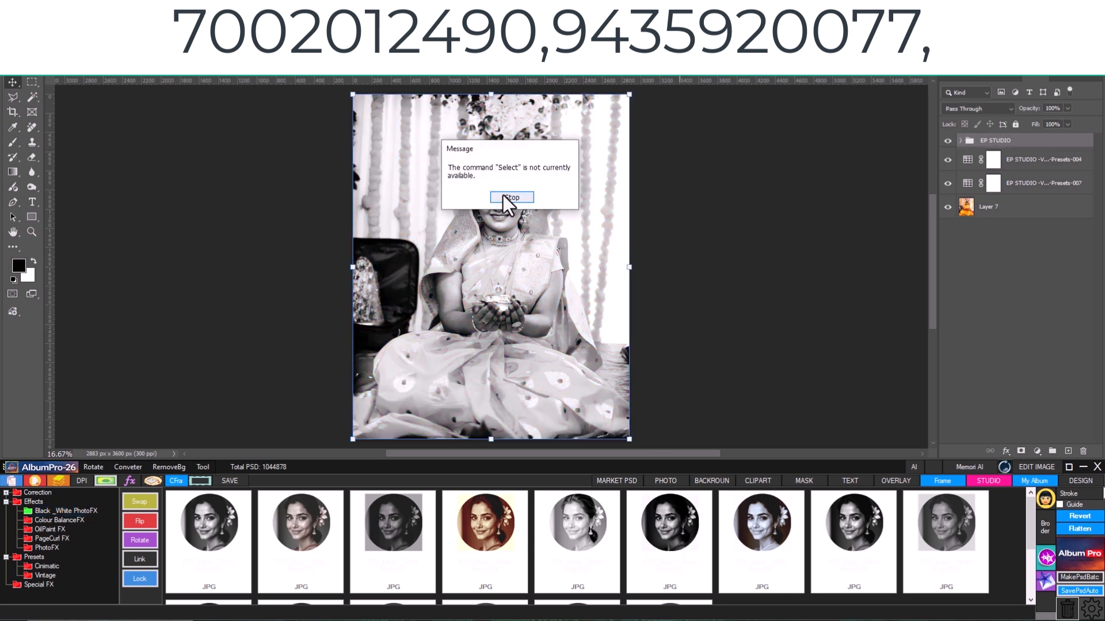
click(503, 195)
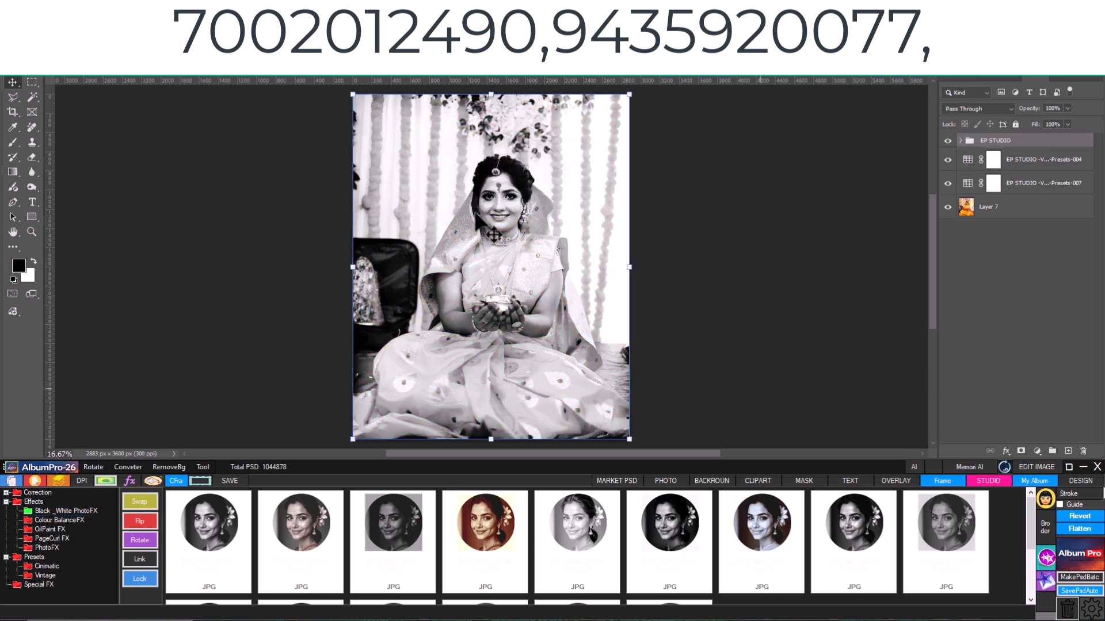
click(408, 70)
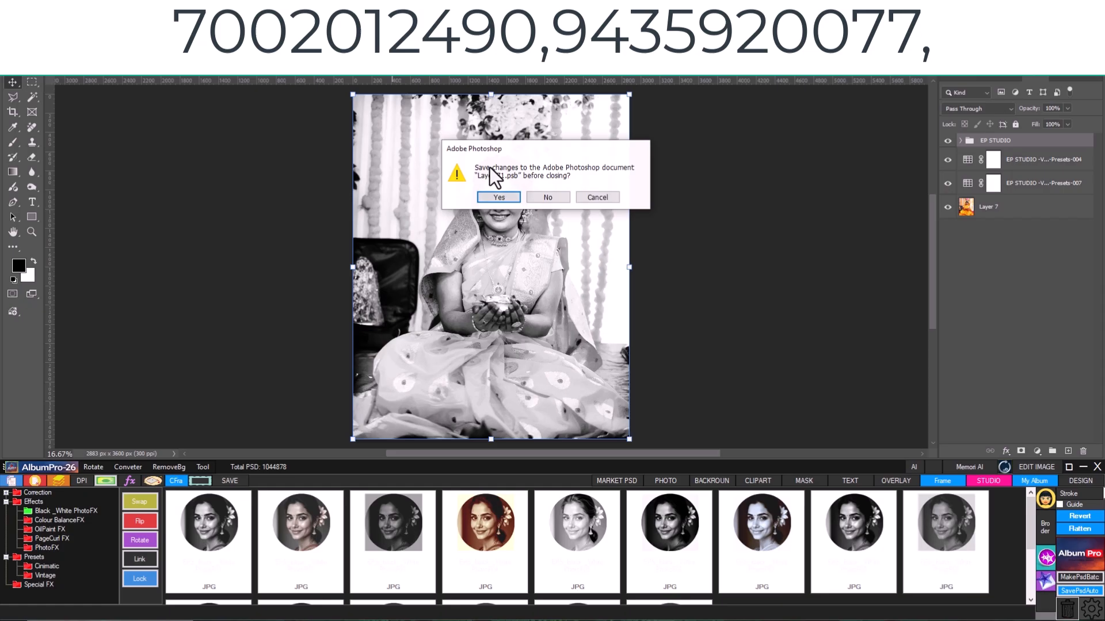
click(499, 199)
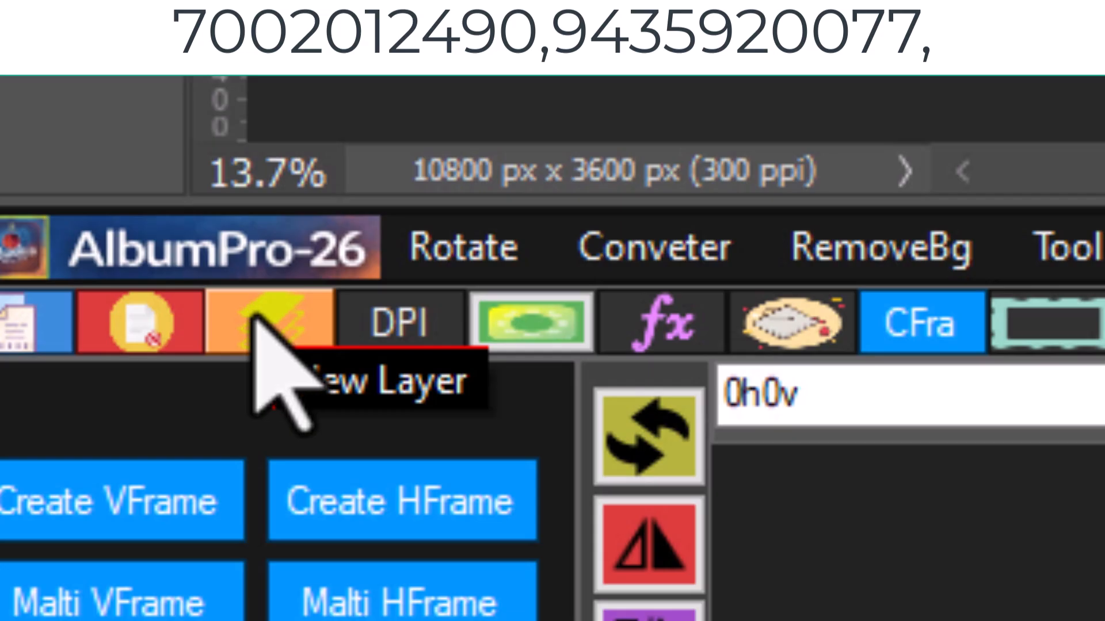
- Open the PSD DPI change command for the album page
click(401, 332)
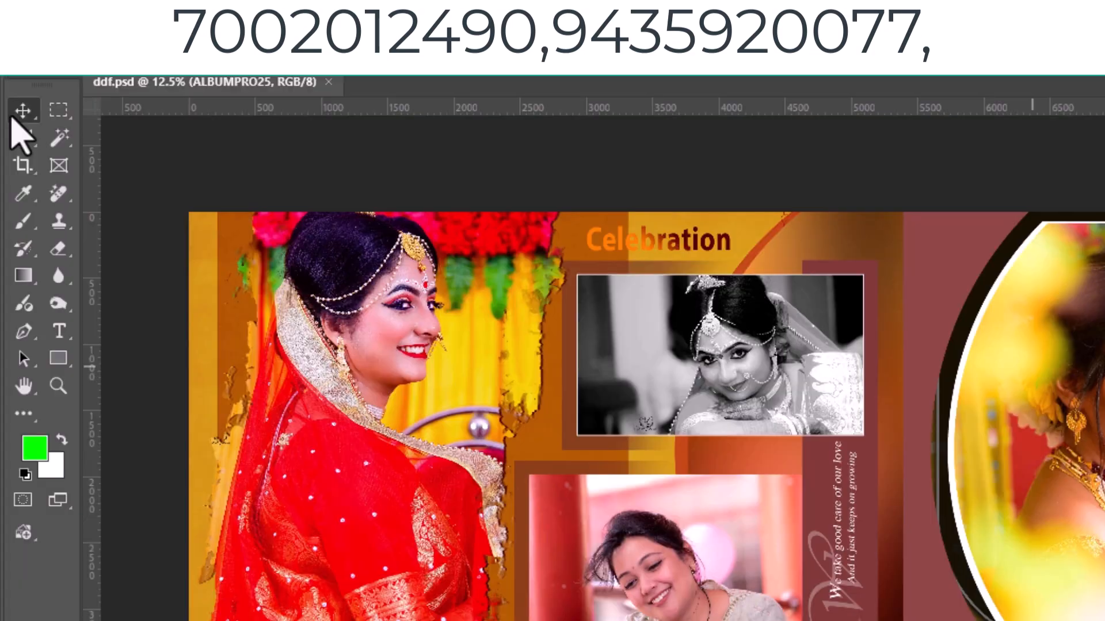
- Draw a rectangular selection near the lower-left corner of the right-hand album page and create a custom frame from it
click(59, 111)
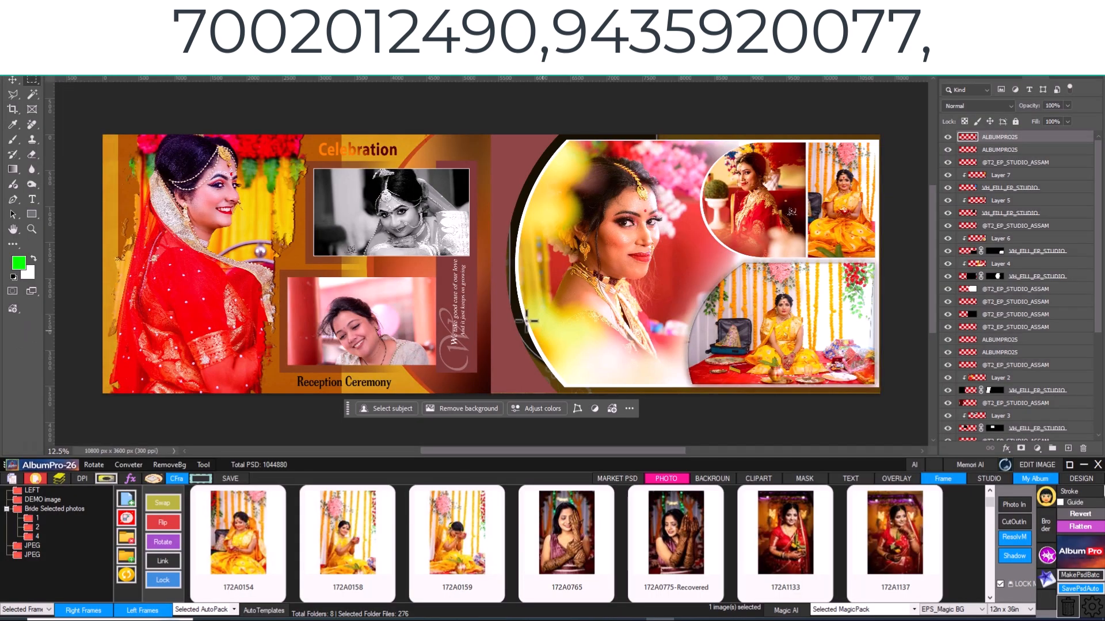
drag(503, 300, 588, 383)
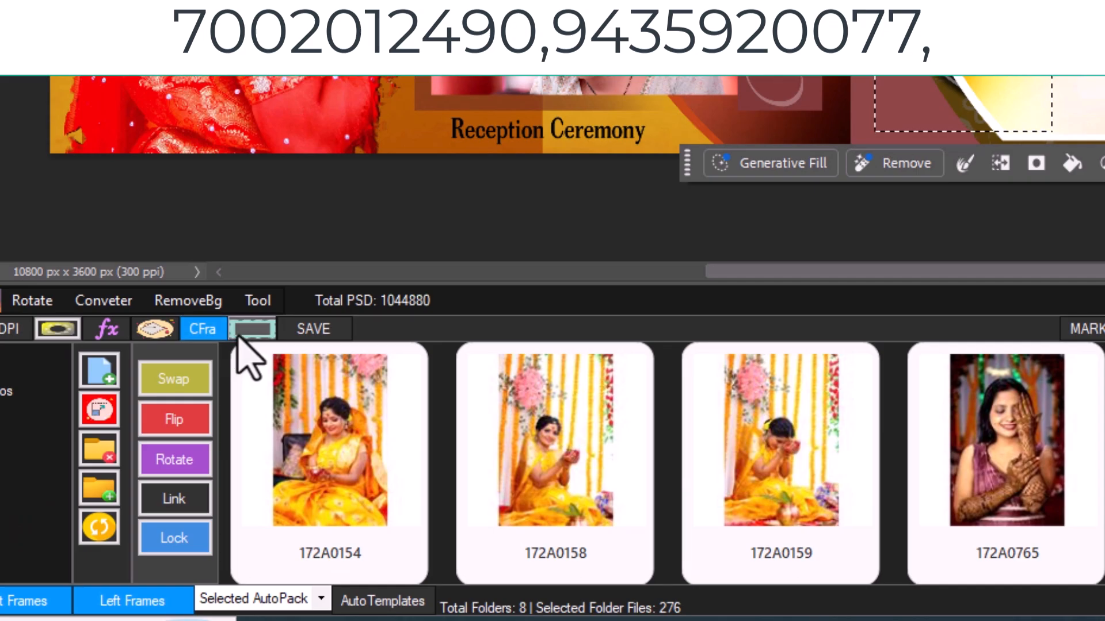
click(194, 482)
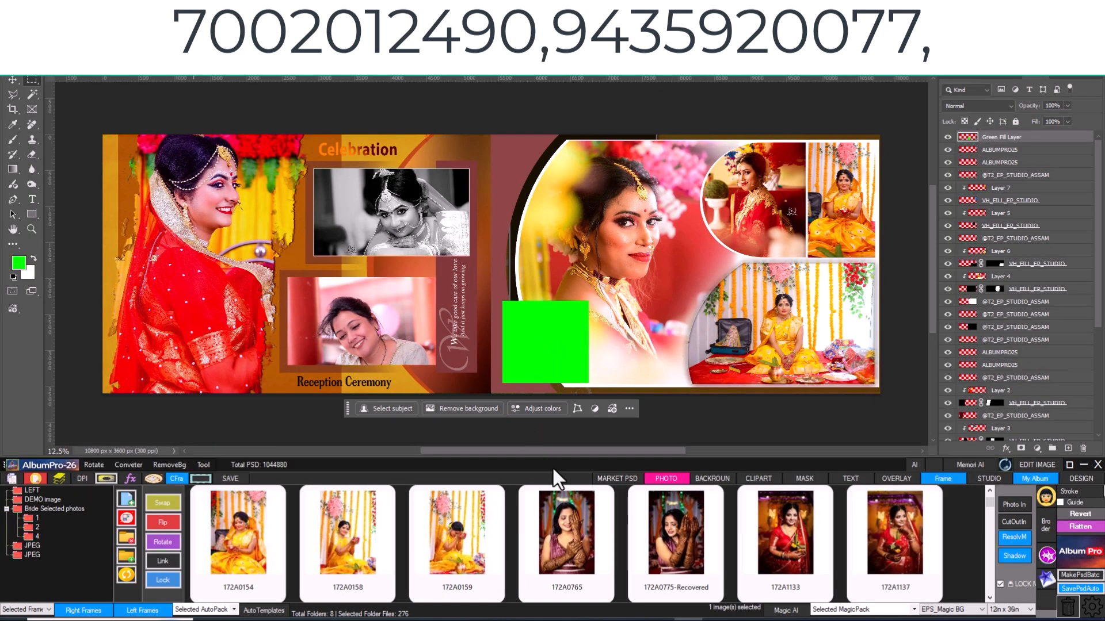
- Place photo 172A0765 into the new green frame on the album page
click(10, 80)
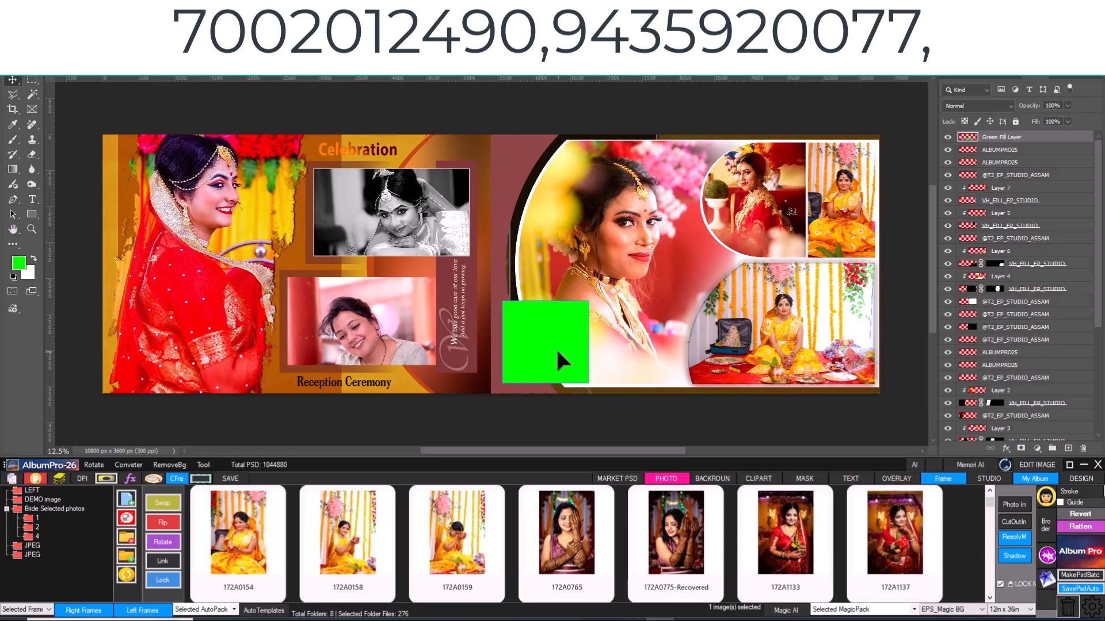
click(567, 545)
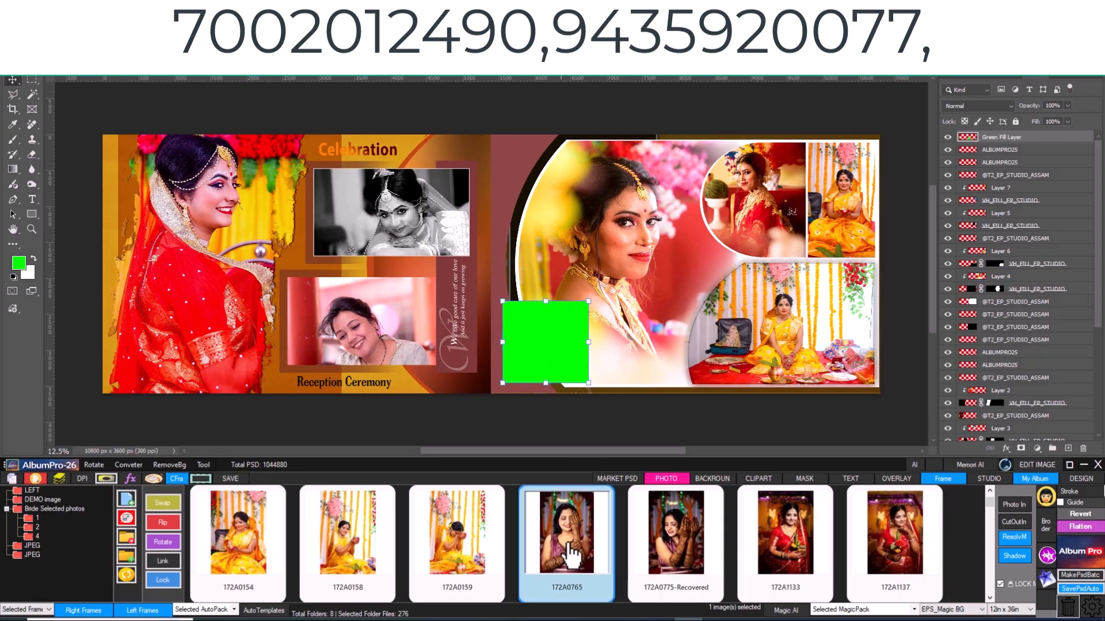
double_click(570, 544)
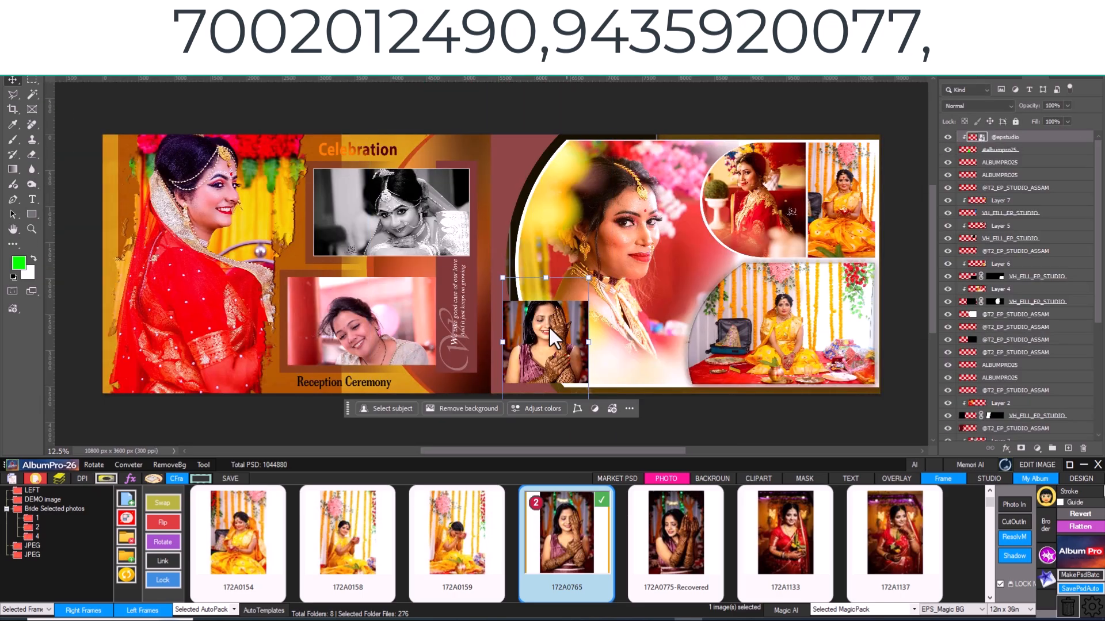
drag(550, 338, 551, 342)
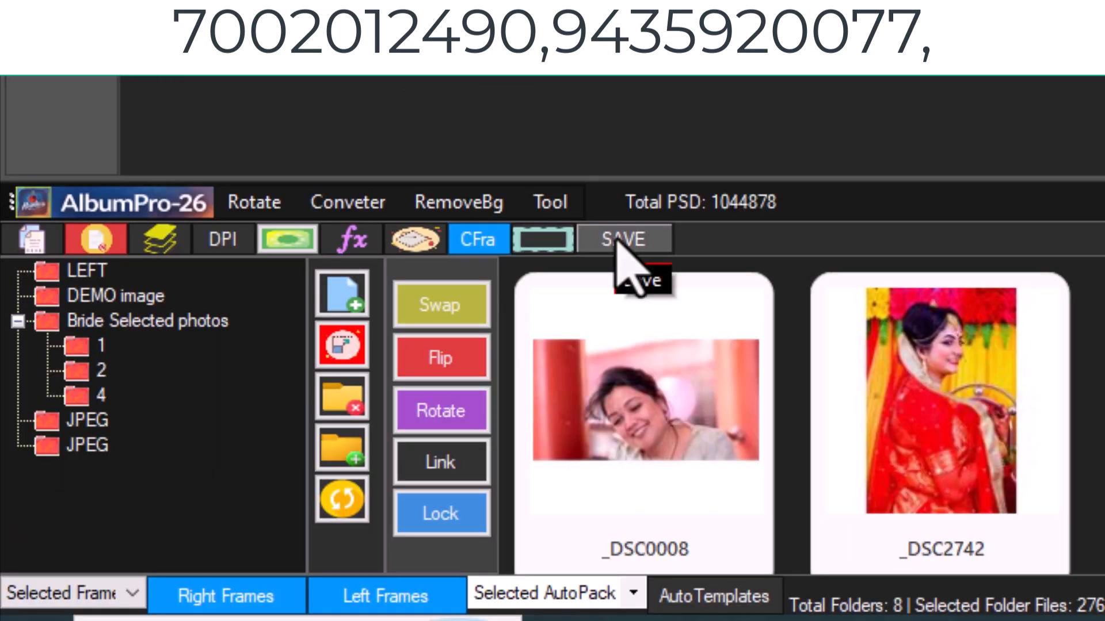
- Open the save options and set the output folder to the customer's bride folder inside costomar psd on drive F
click(618, 238)
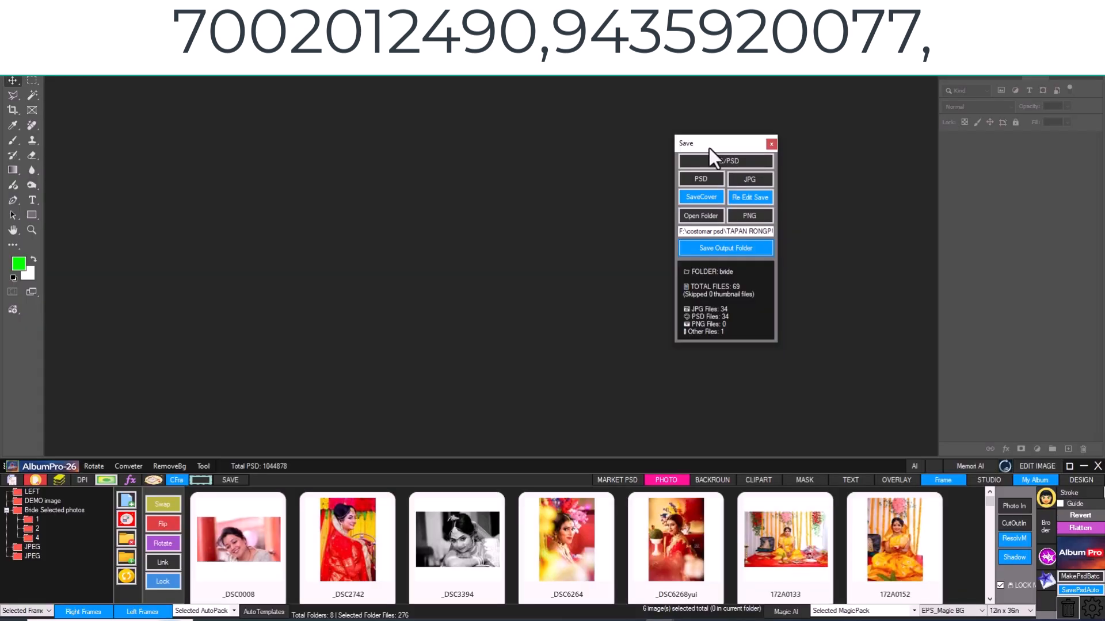
drag(708, 147, 989, 212)
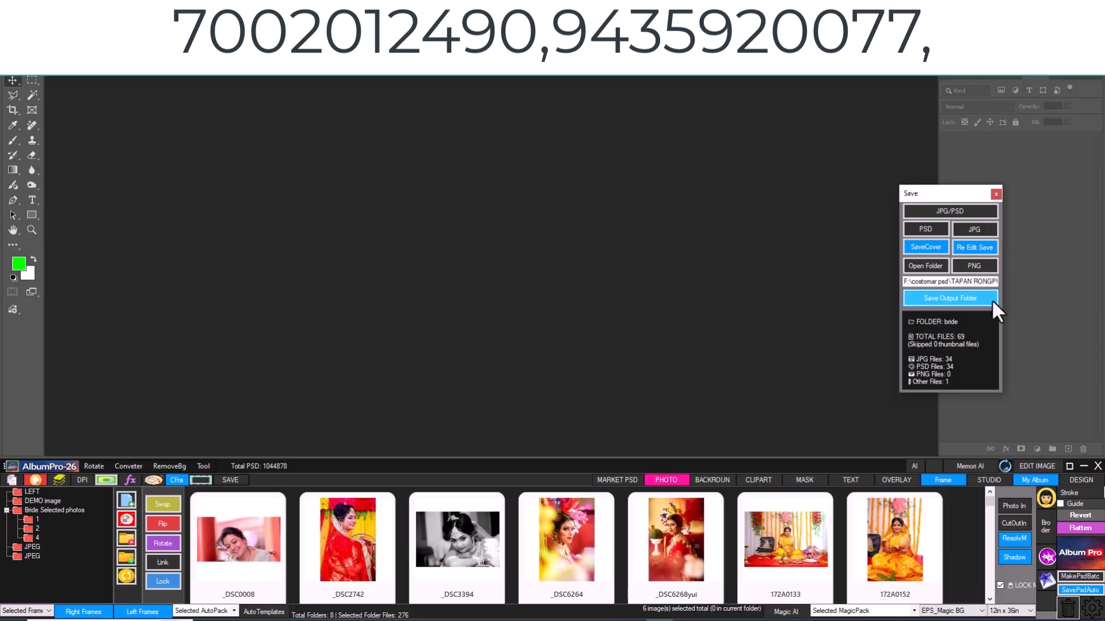
click(941, 299)
drag(676, 230, 667, 75)
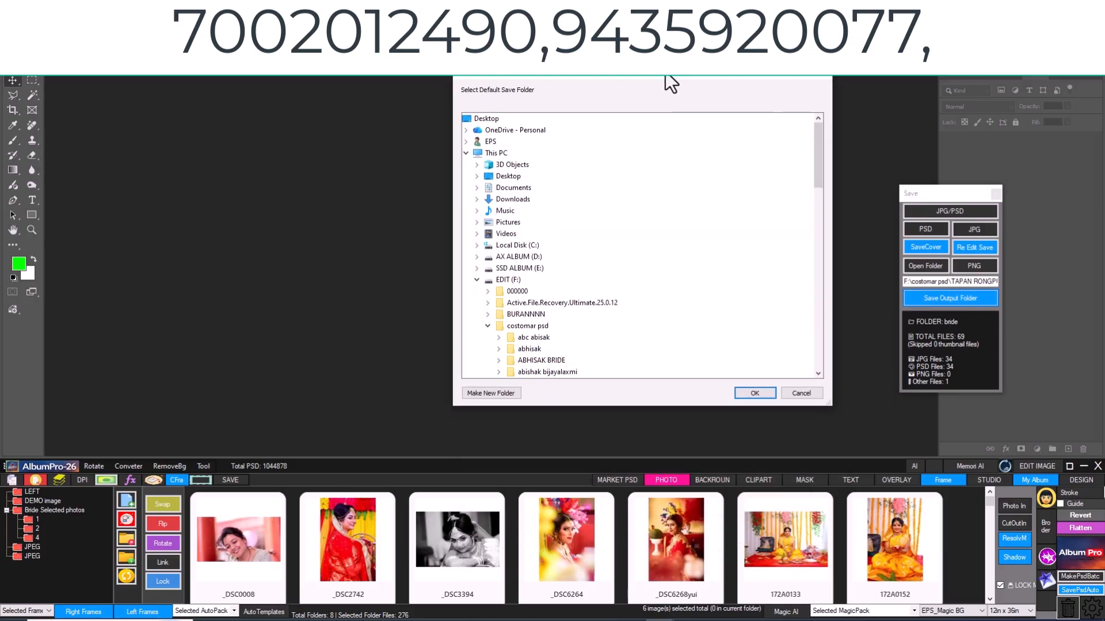
scroll(565, 209, down, 3)
scroll(599, 196, down, 5)
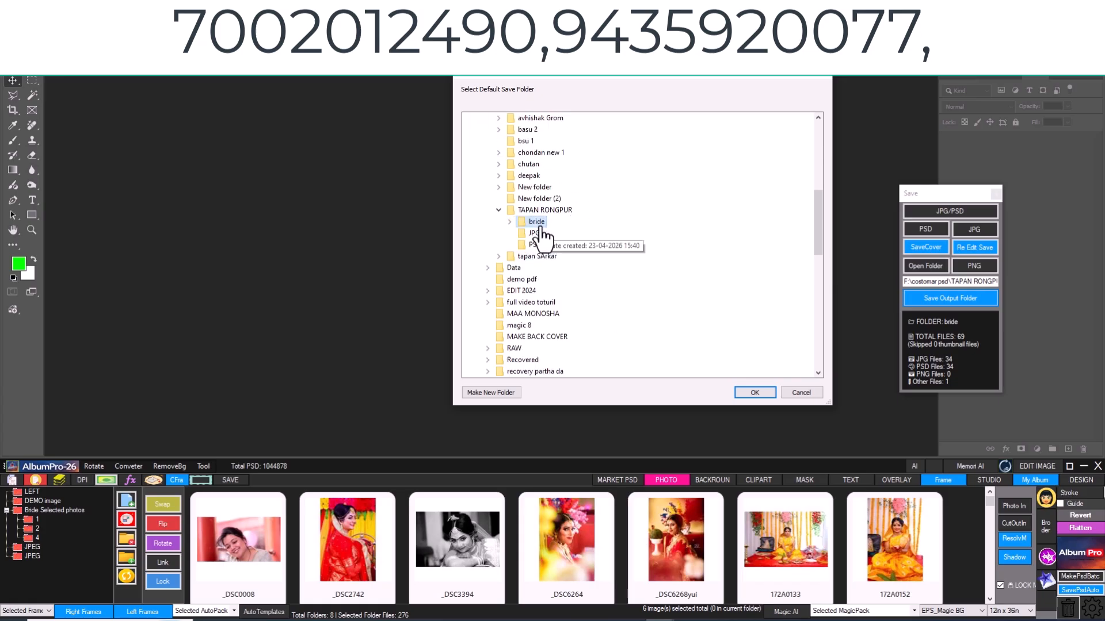
double_click(536, 222)
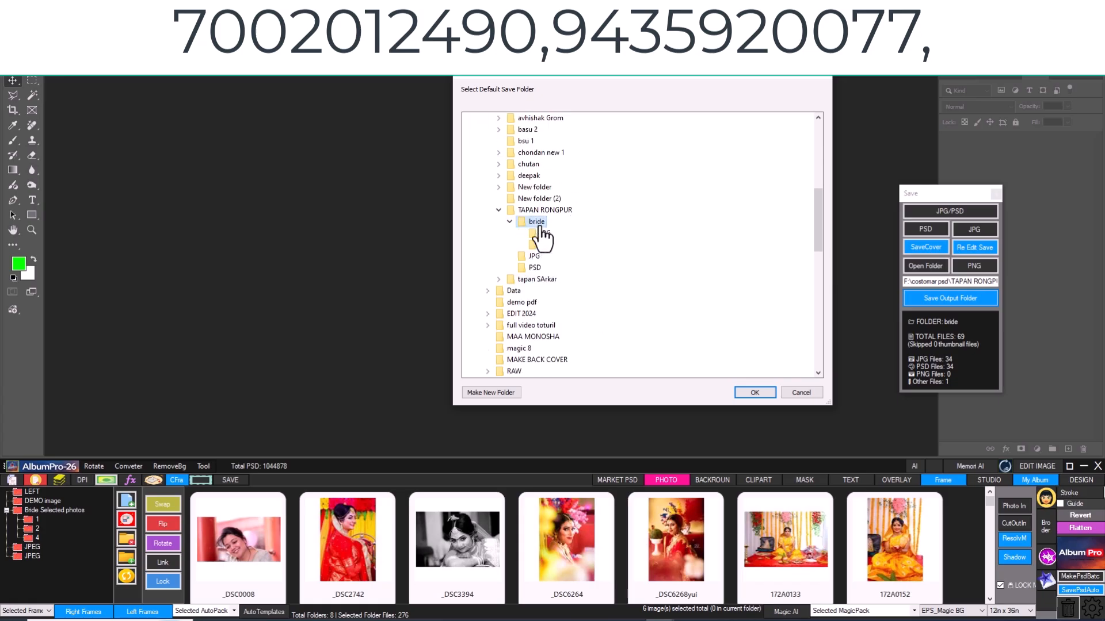
click(757, 391)
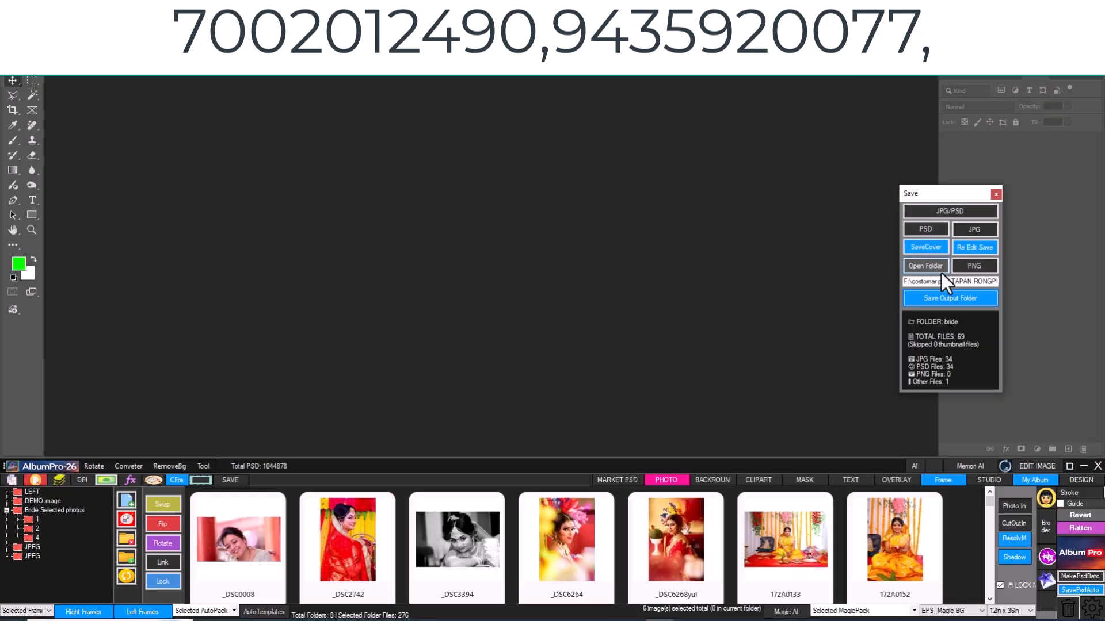
- Open the saved output folder in File Explorer and examine its PSD and JPG subfolders
click(928, 266)
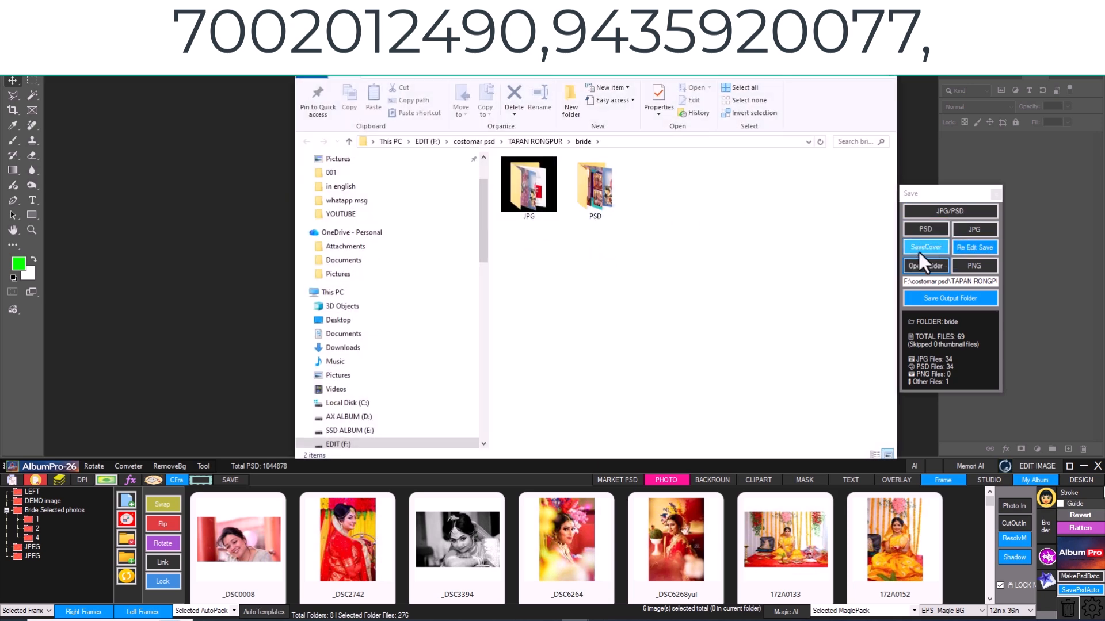
double_click(578, 191)
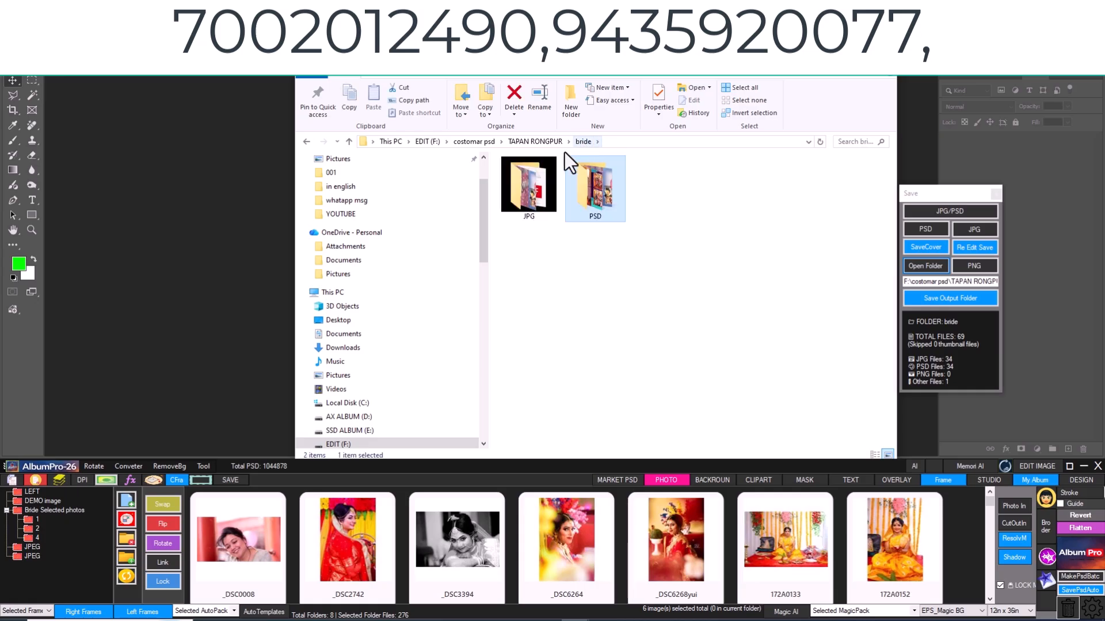
drag(733, 56, 667, 59)
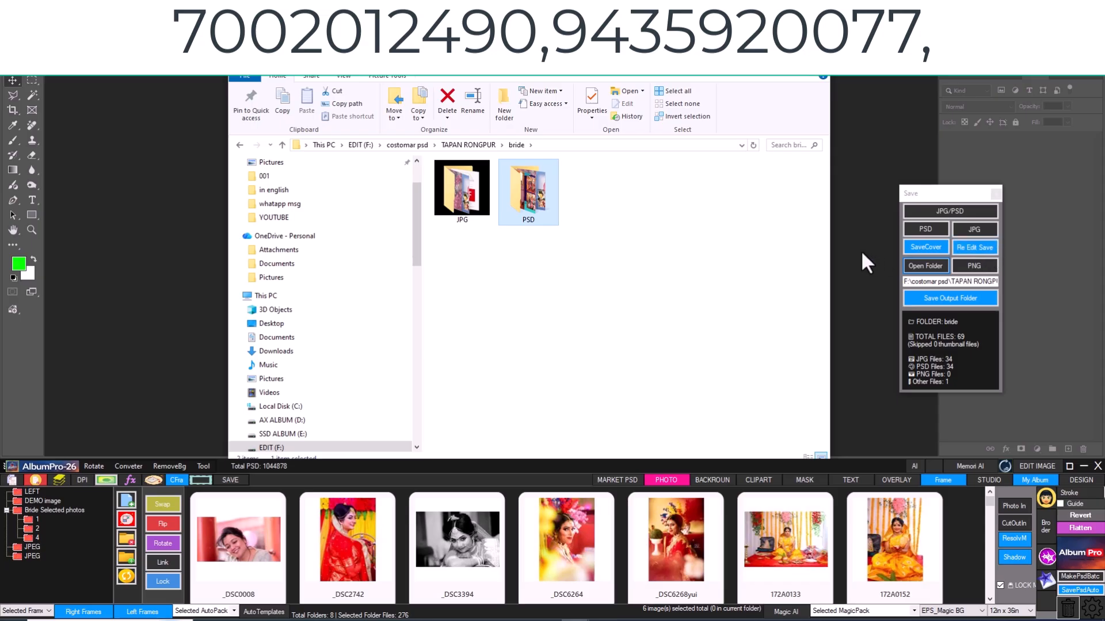
double_click(541, 195)
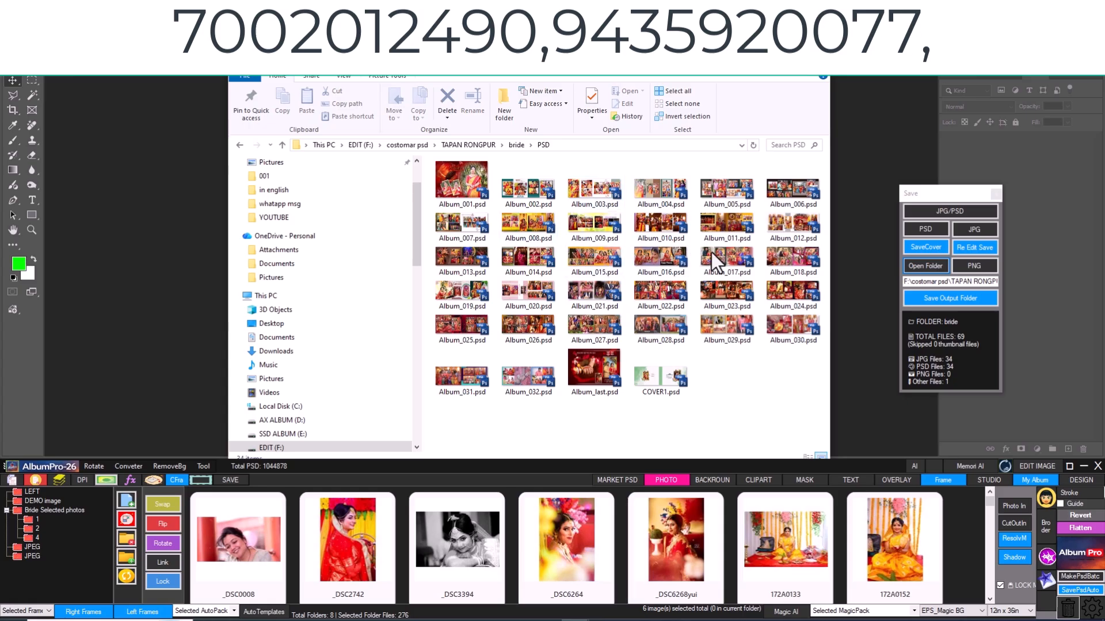
click(516, 145)
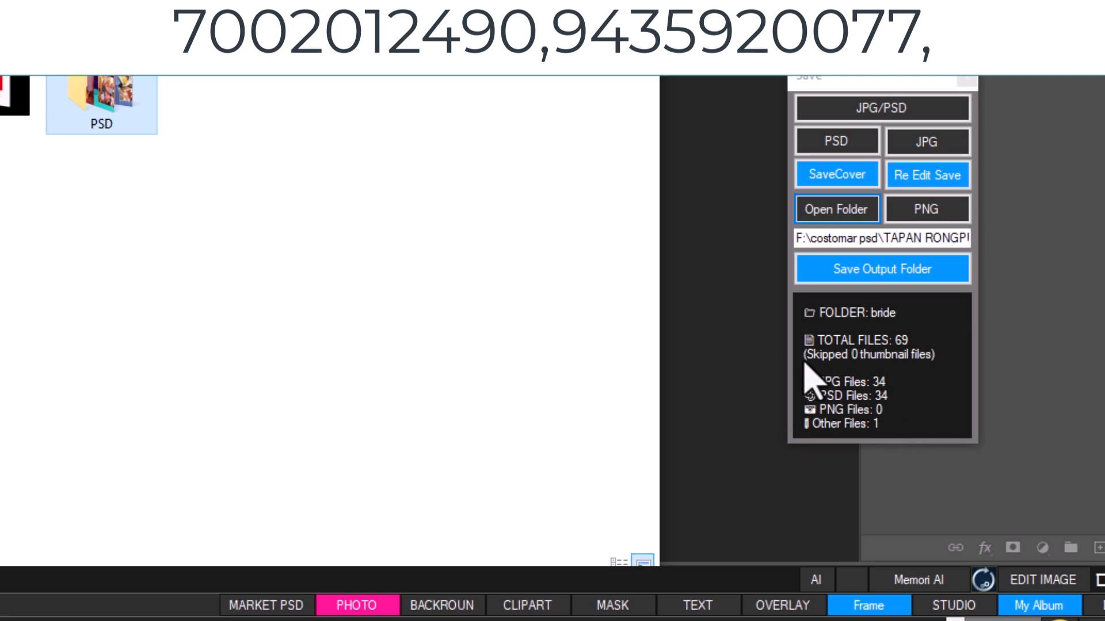
double_click(7, 95)
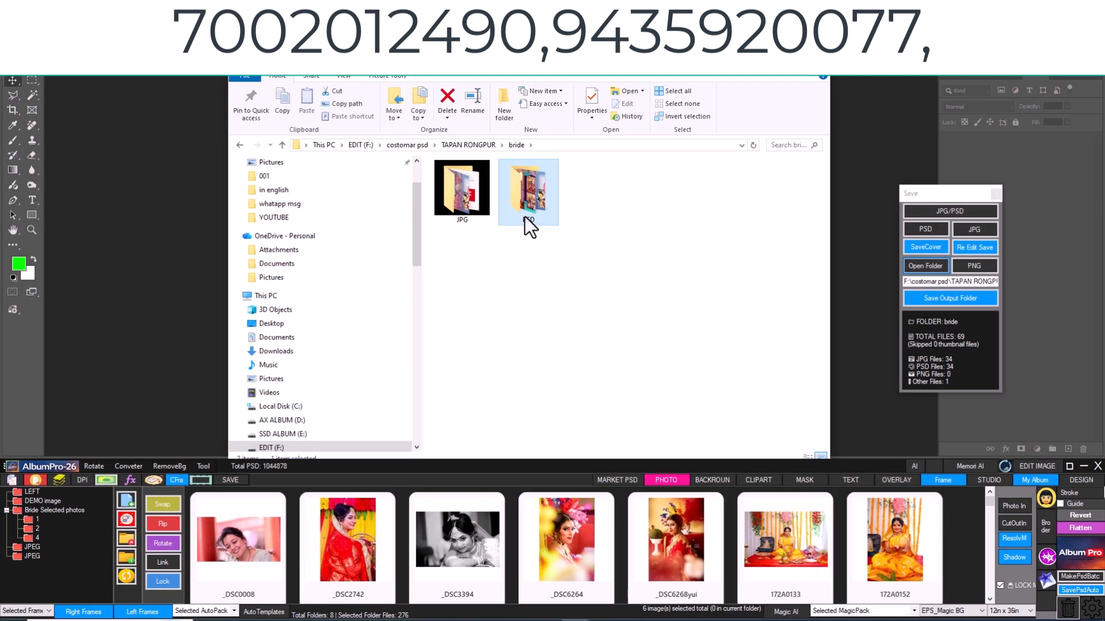
double_click(527, 217)
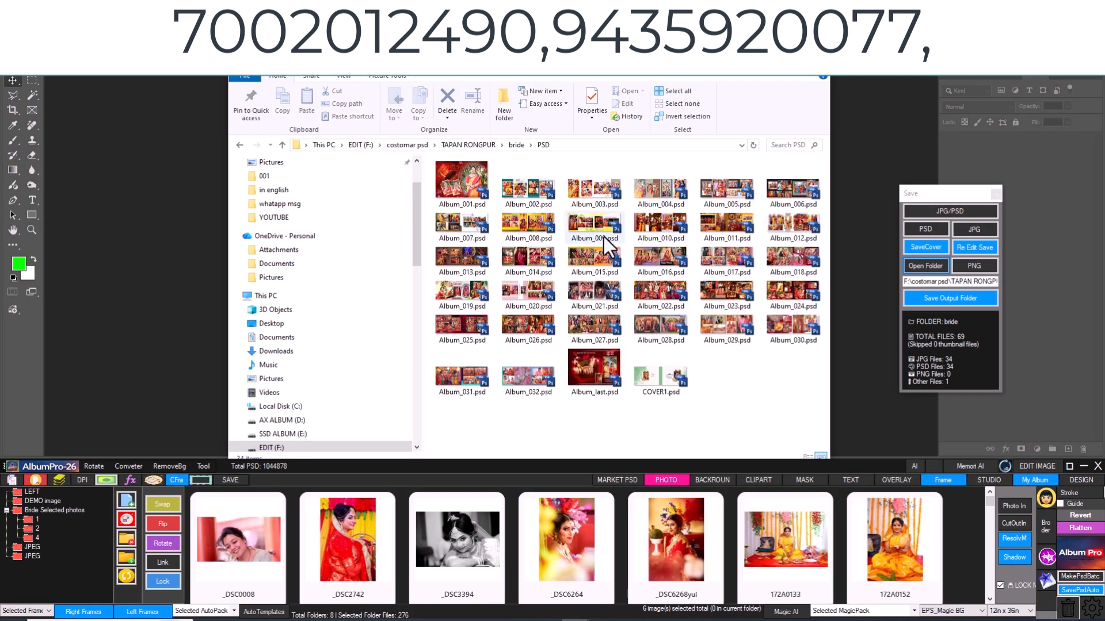
click(516, 145)
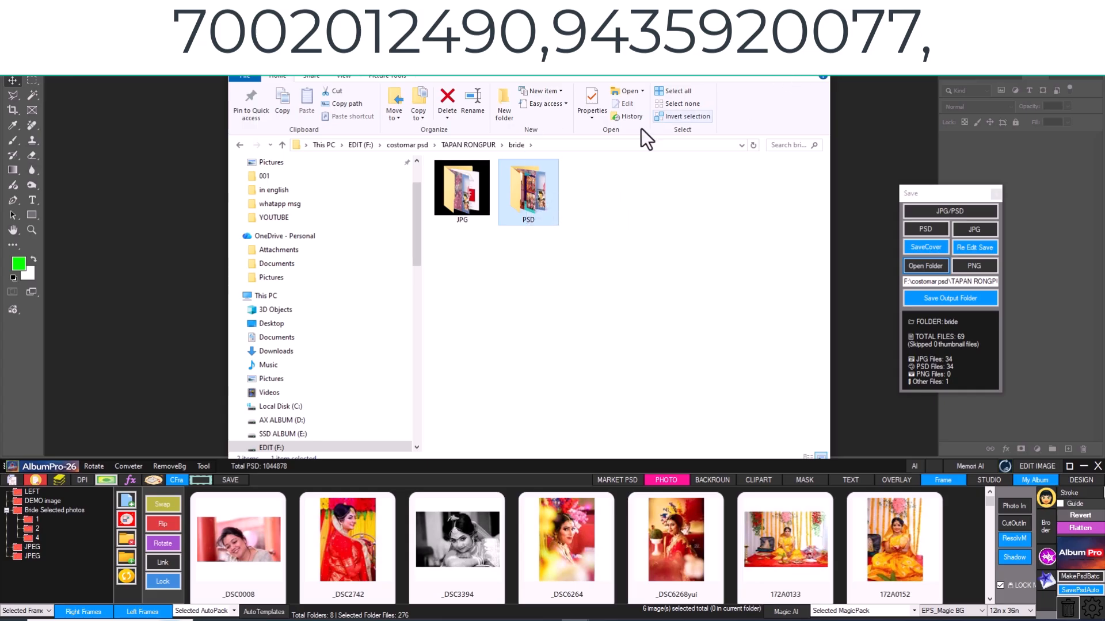
click(462, 195)
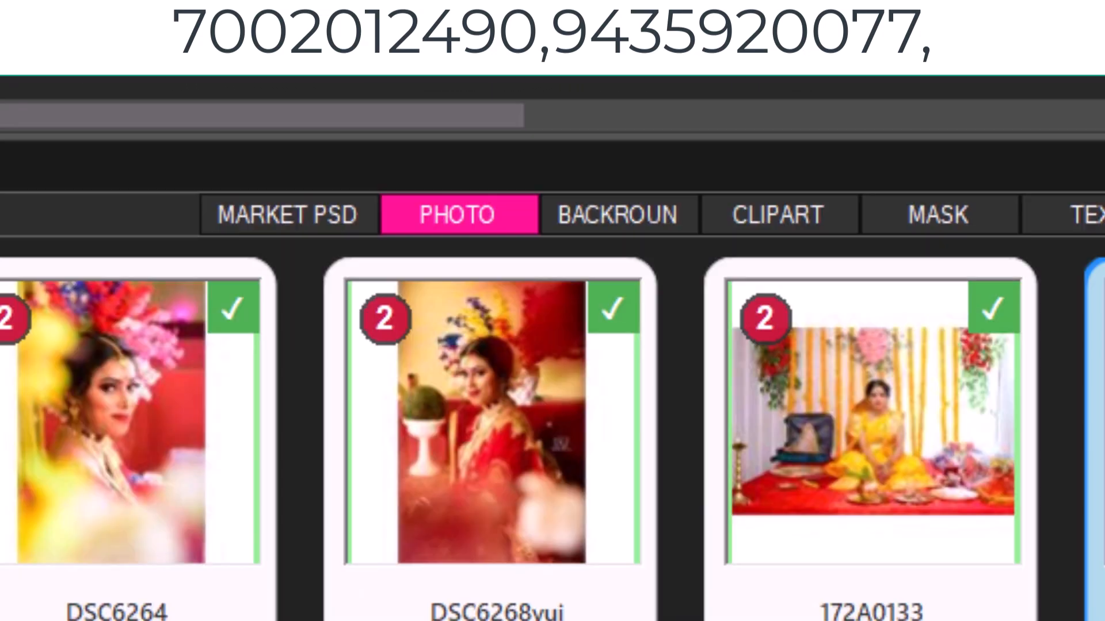
- Open the ddf template from the market PSDs and auto-place photos 172A1145 through 172A1631 into its frames
click(202, 224)
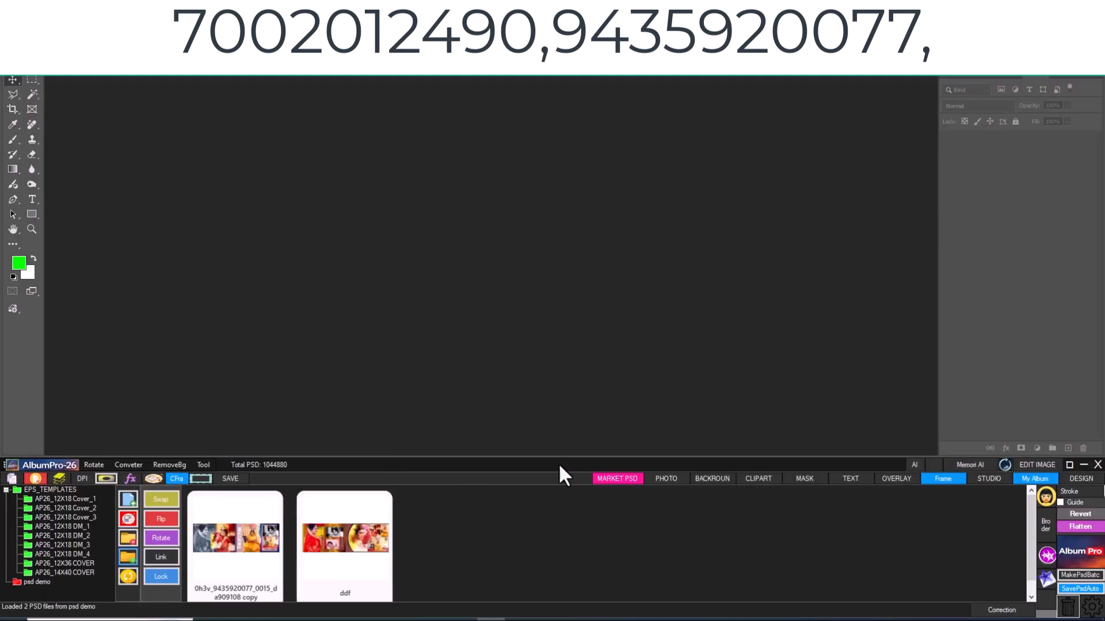
click(326, 551)
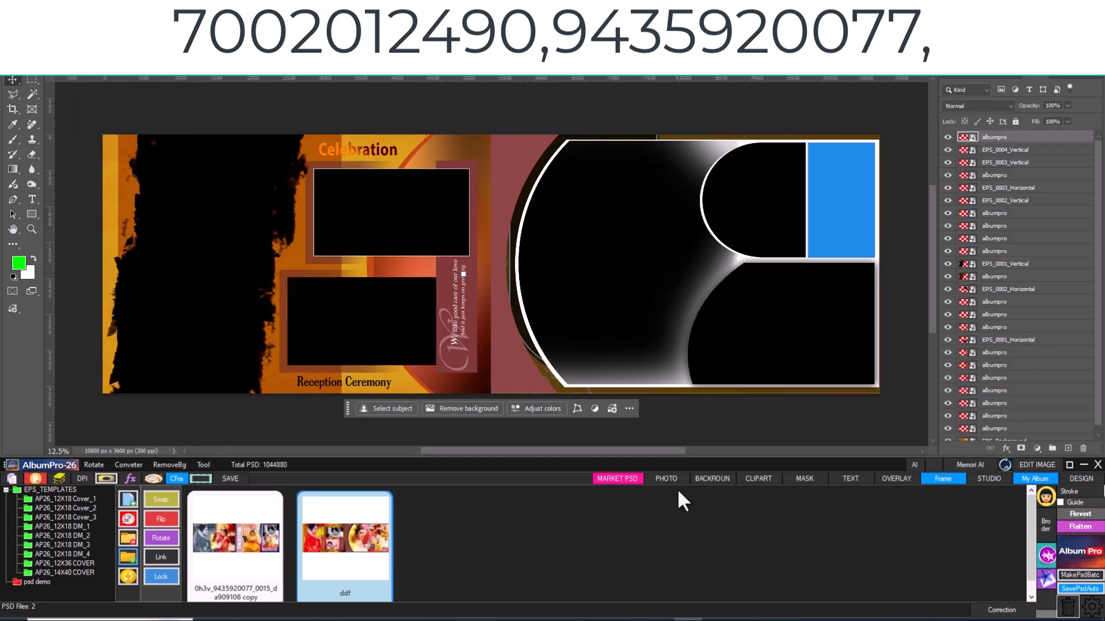
click(675, 479)
scroll(663, 506, down, 2)
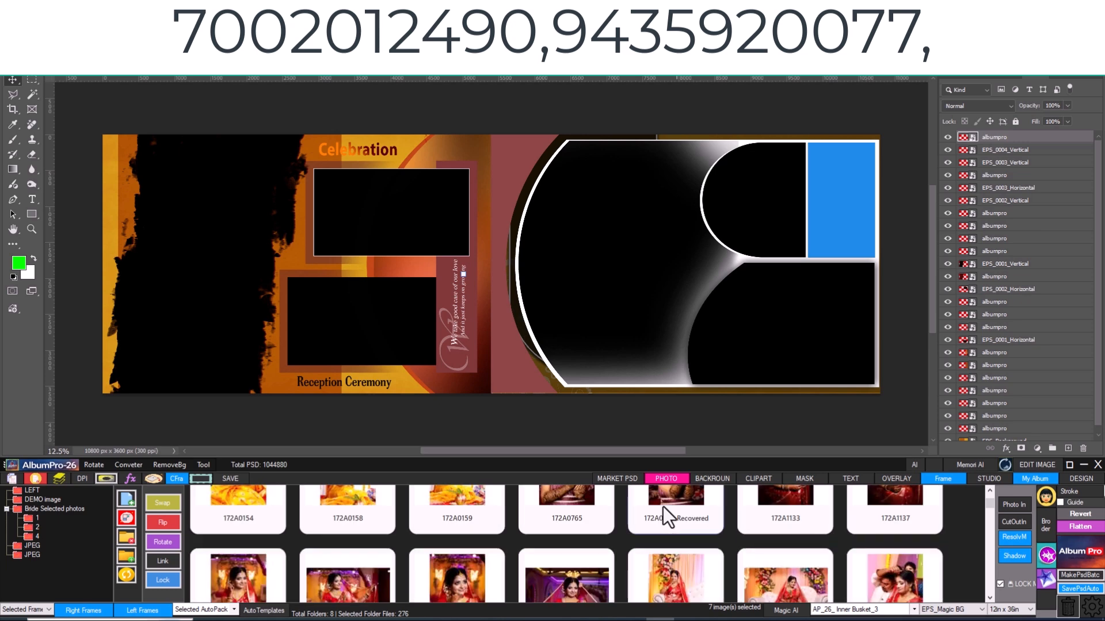
scroll(277, 540, down, 1)
click(266, 527)
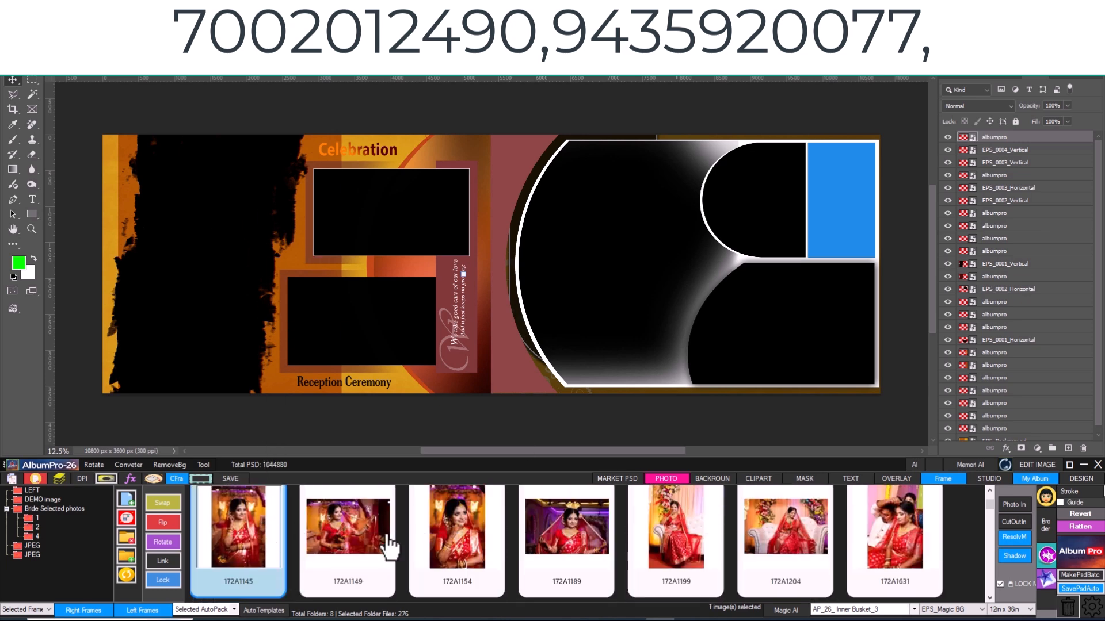
shift+click(882, 544)
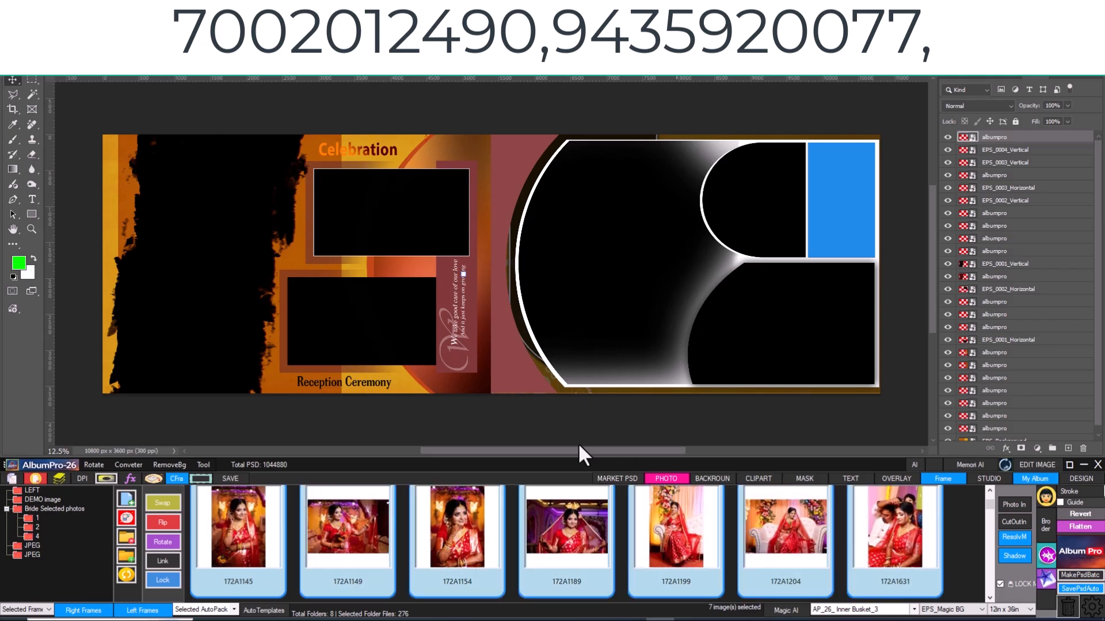
right_click(794, 558)
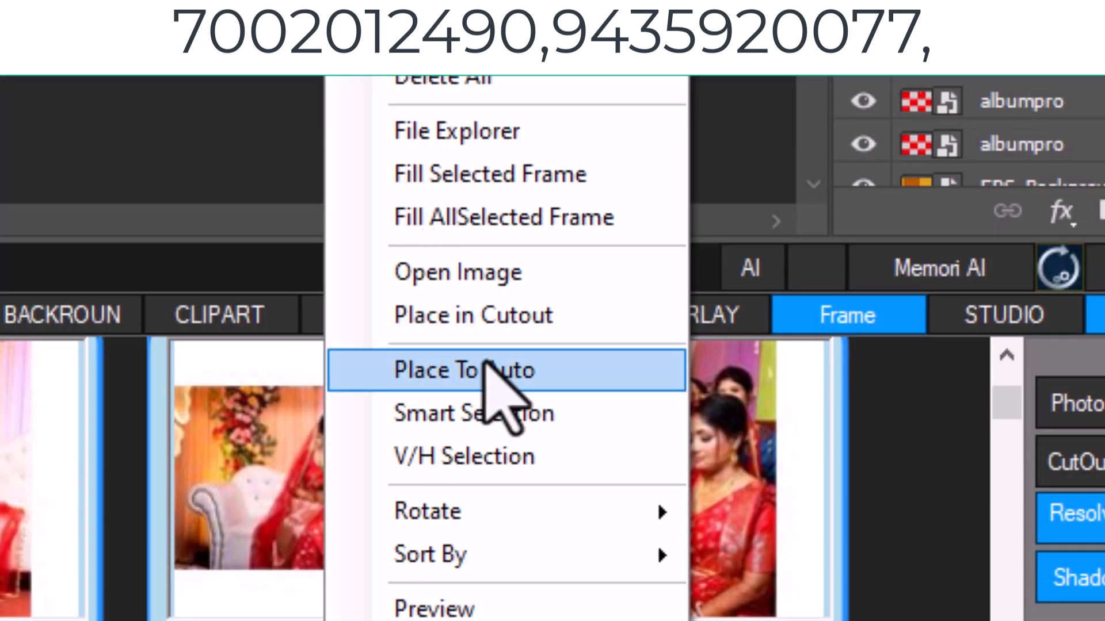
click(483, 381)
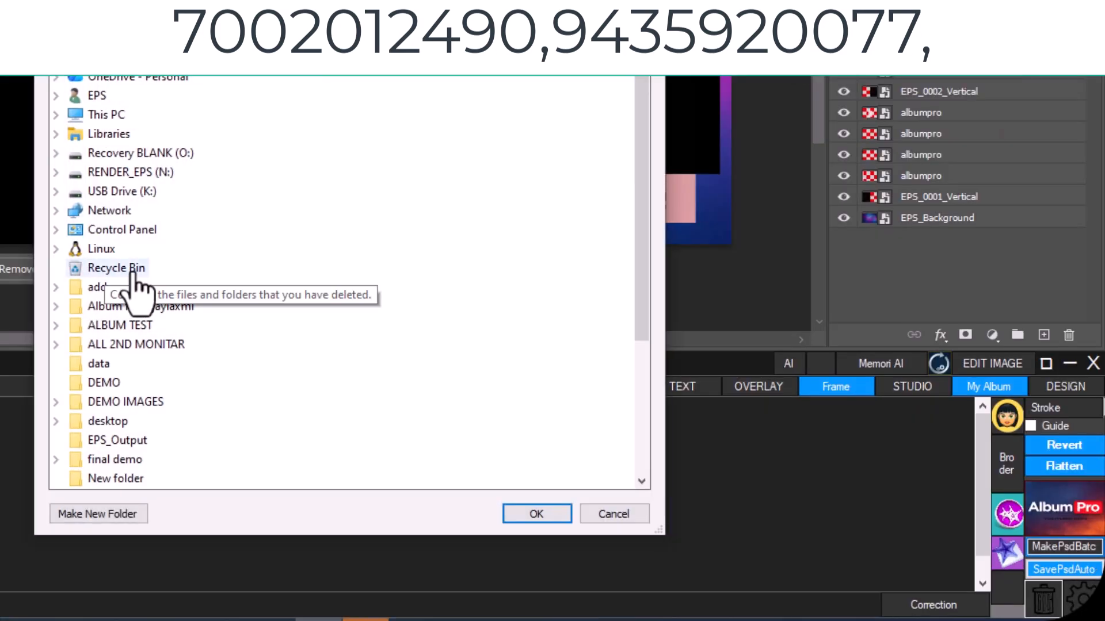
scroll(572, 440, down, 4)
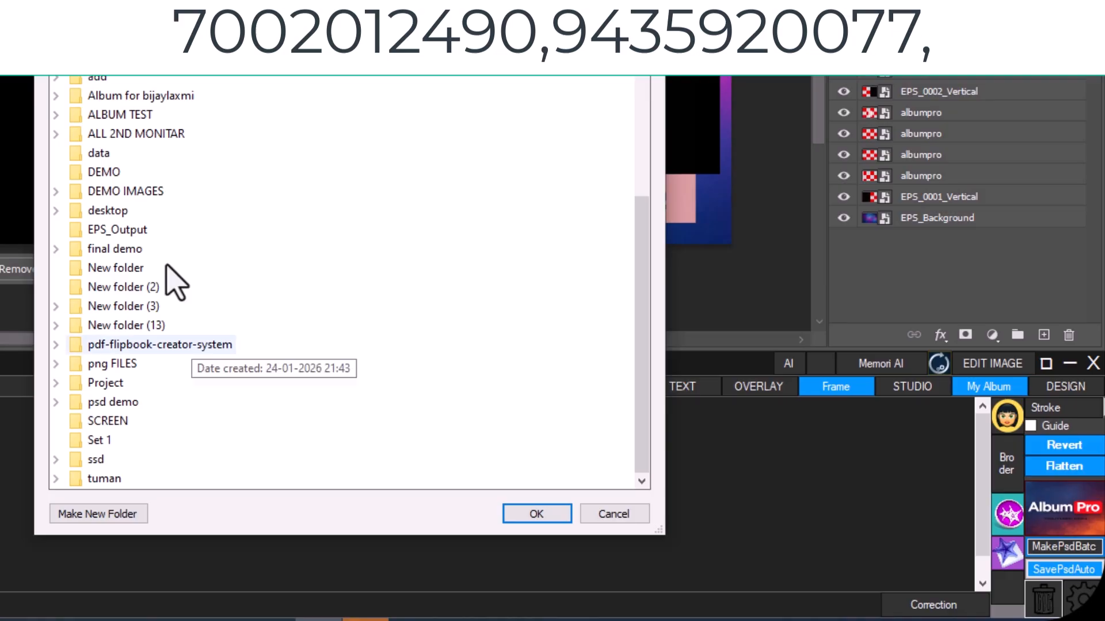
click(555, 518)
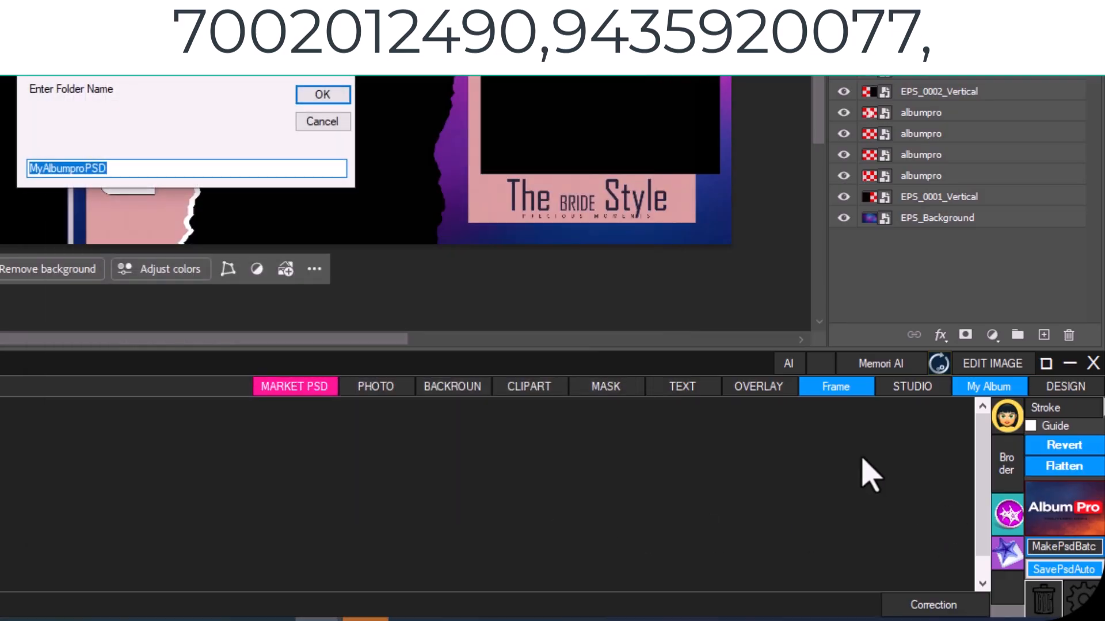
click(323, 122)
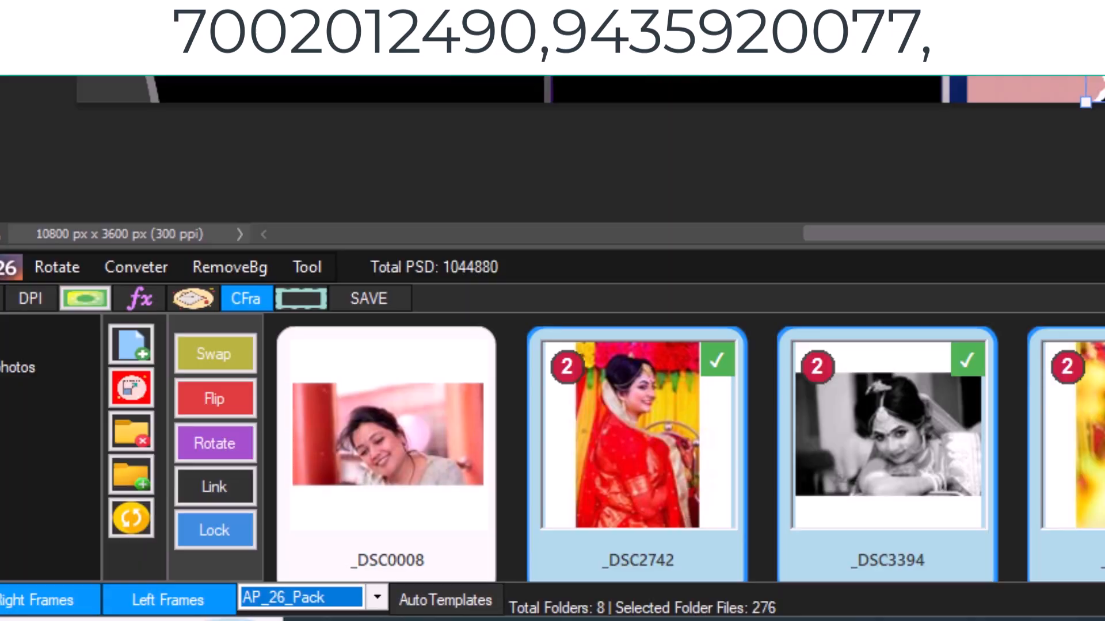
- Generate an auto-template page from AP_26_Pack with the six selected photos, _DSC2742 through 172A0152
click(403, 600)
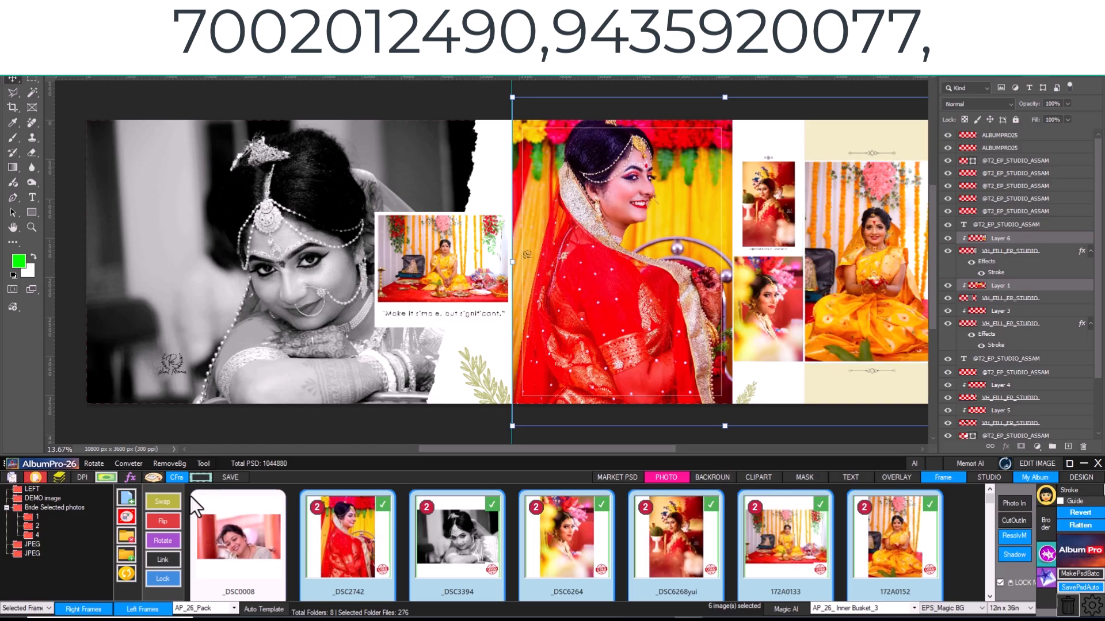
- Swap the large red-saree and yellow-saree bride photos on the page and flip the yellow one horizontally
click(163, 502)
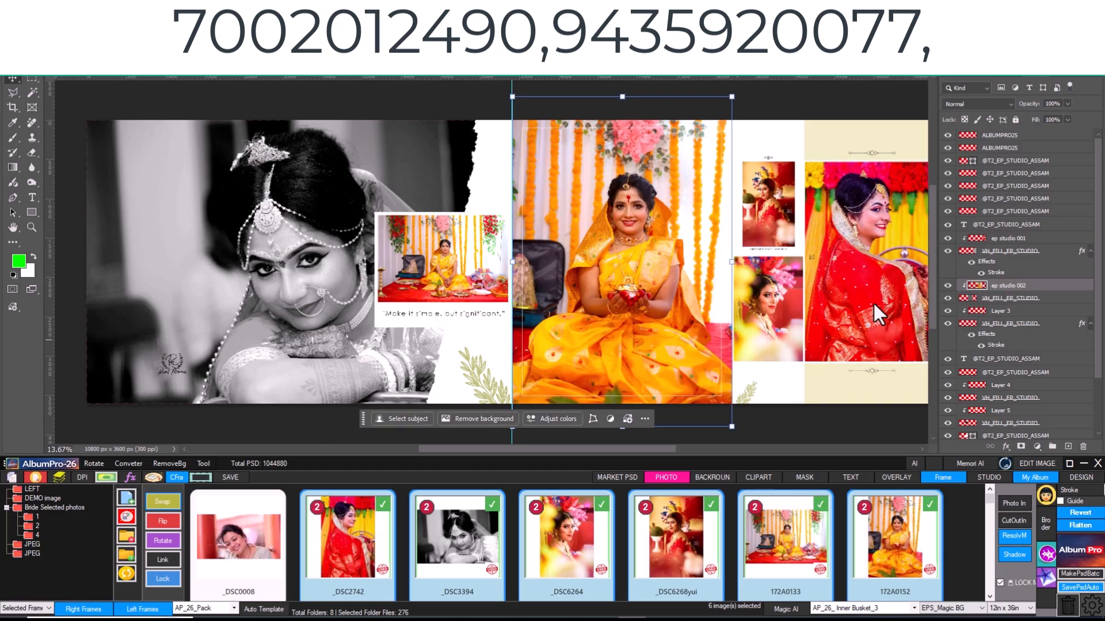
click(165, 518)
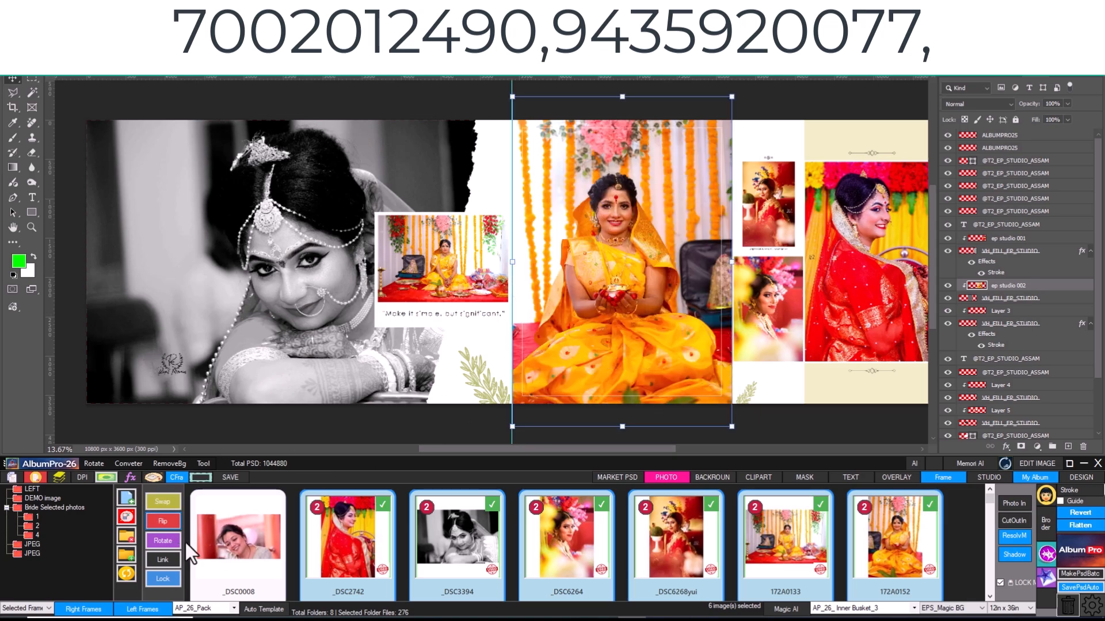
- Try the Rotate tool on the yellow-saree photo and link all page layers to shift the whole layout slightly
click(164, 541)
click(170, 541)
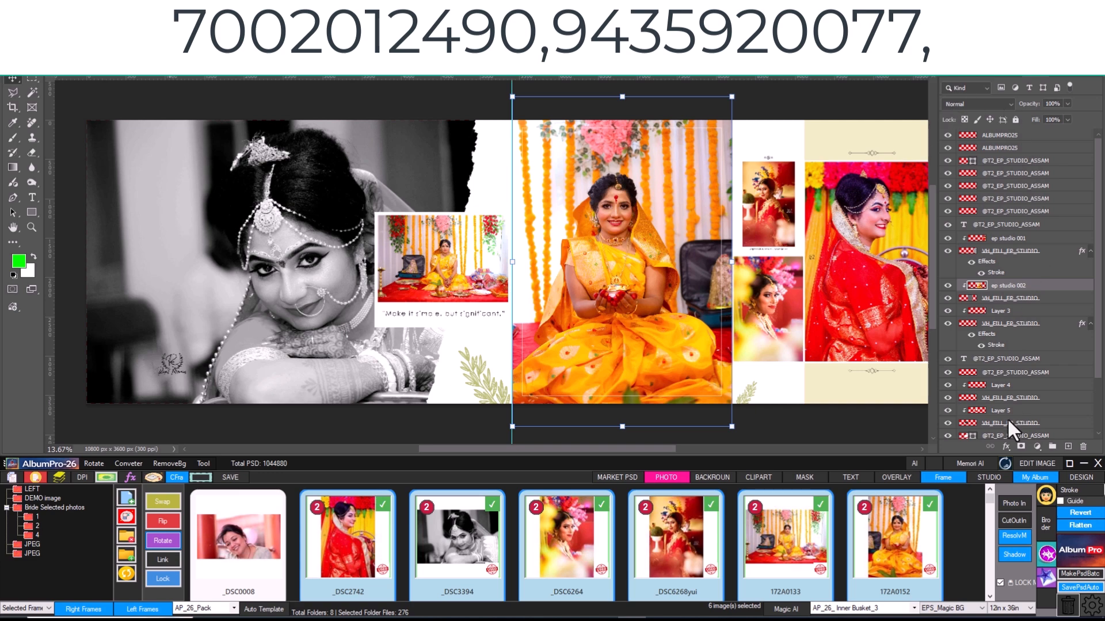
click(164, 560)
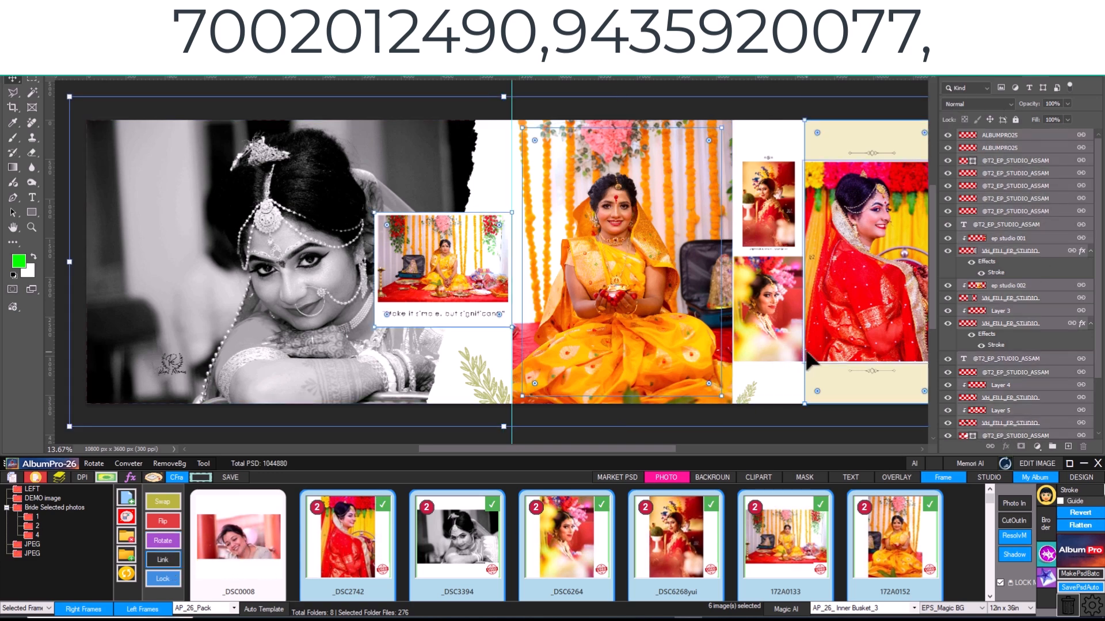
mouse_move(605, 355)
mouse_down()
mouse_move(620, 345)
mouse_move(607, 357)
mouse_up()
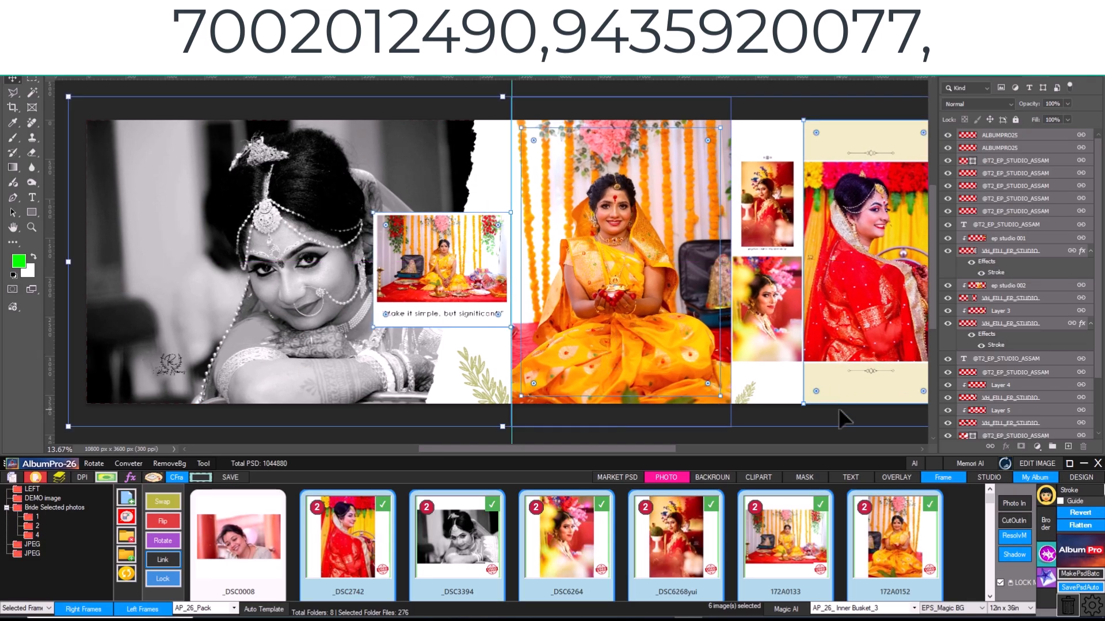
click(171, 563)
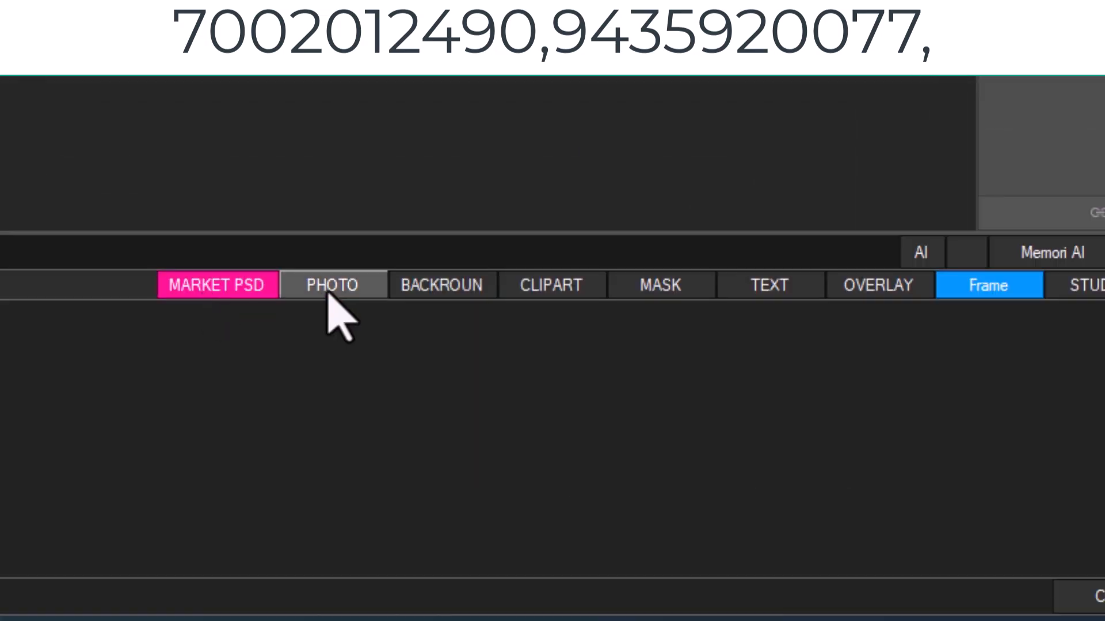
- Show the photo library and examine the Magic AI page-size, custom-size and background options without changing them
click(336, 285)
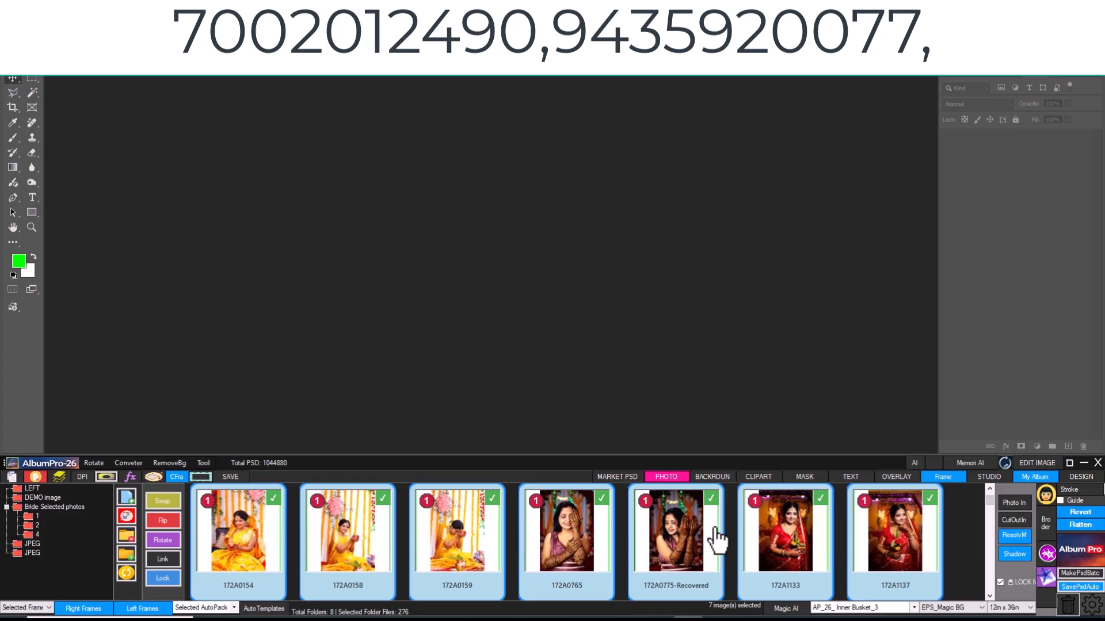
scroll(505, 539, down, 3)
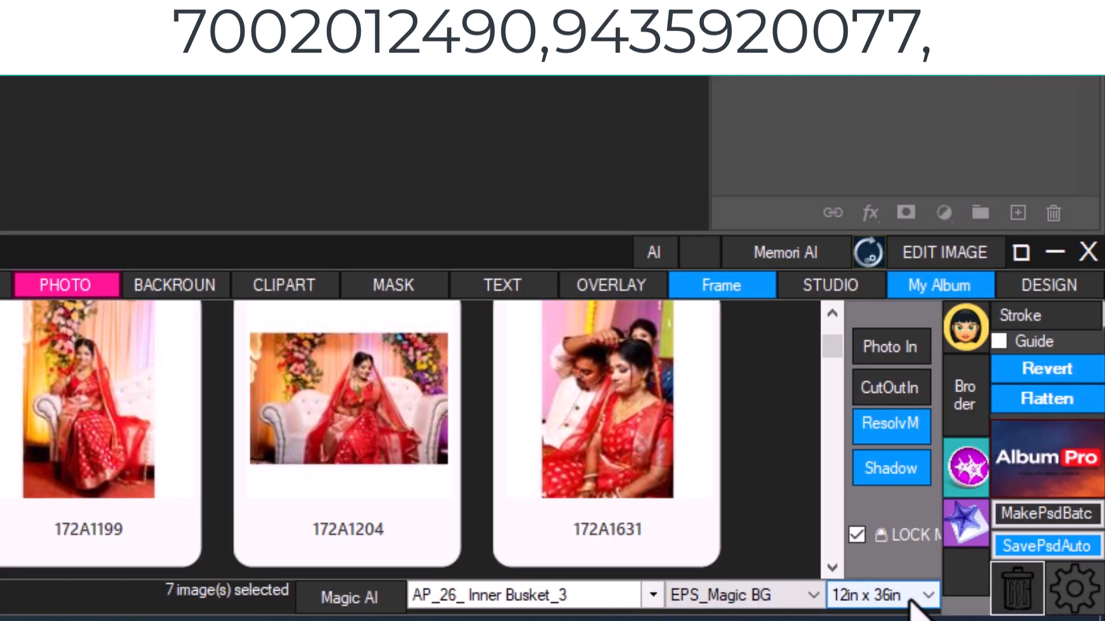
click(1029, 608)
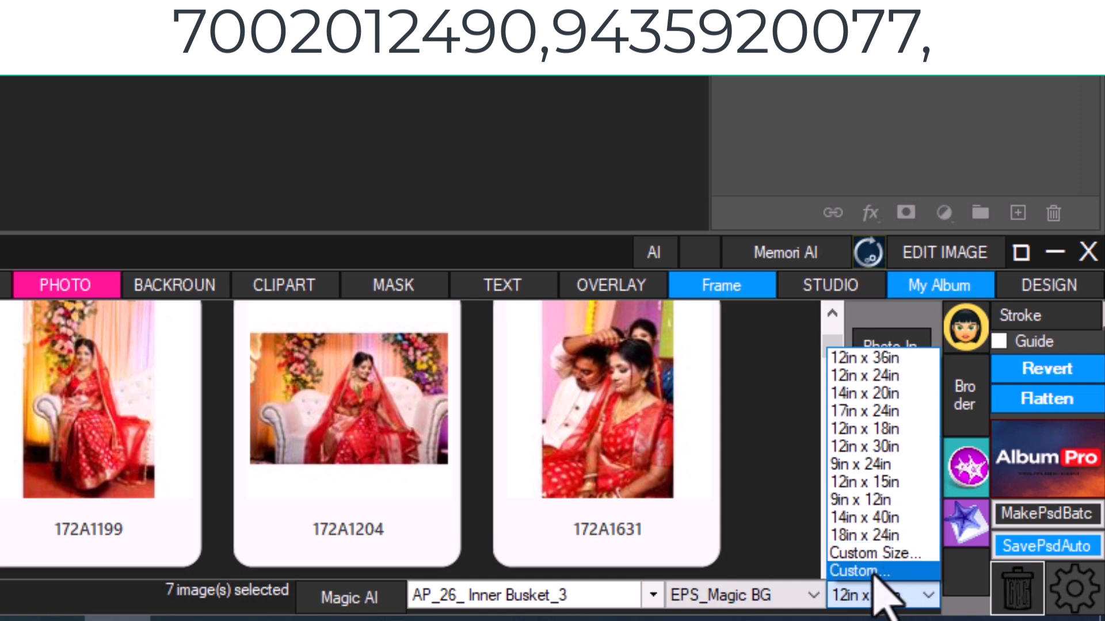
click(874, 553)
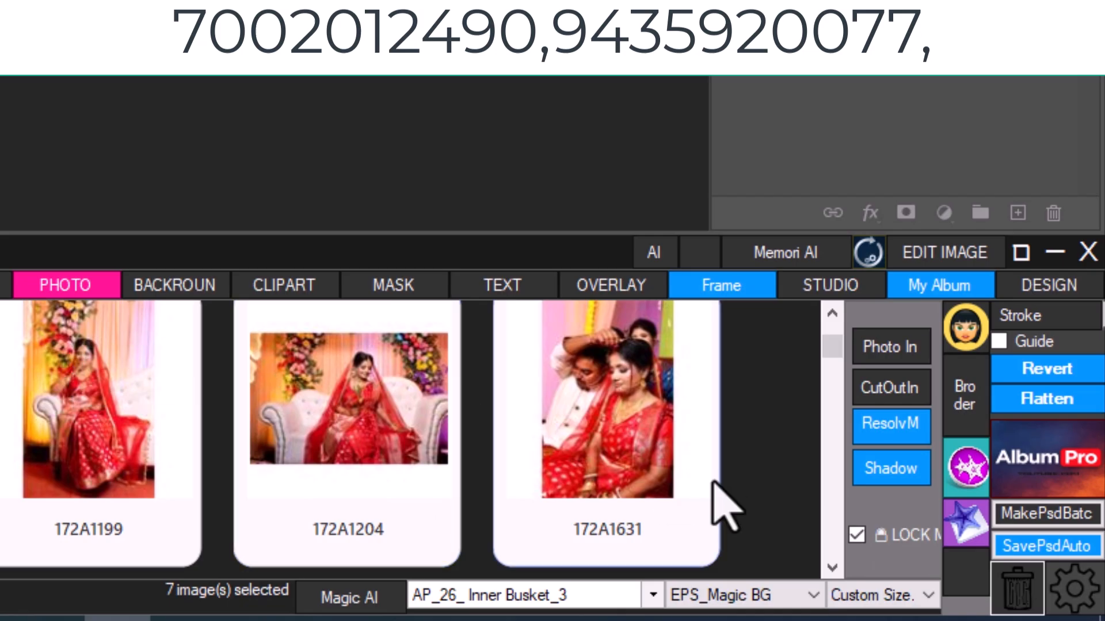
click(913, 595)
click(1007, 596)
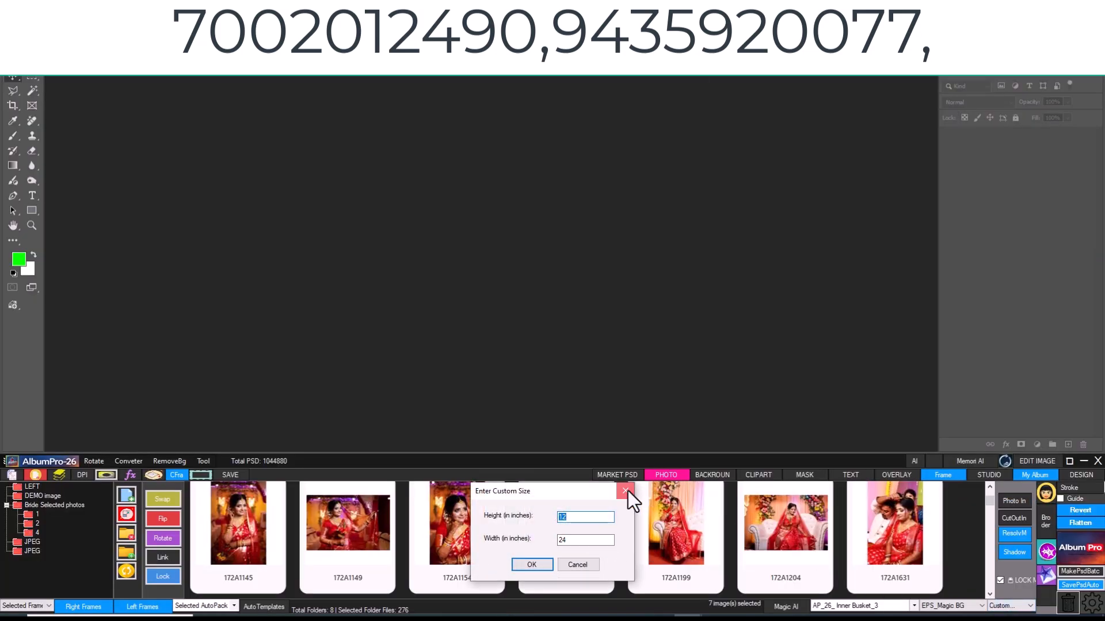
click(627, 491)
click(966, 610)
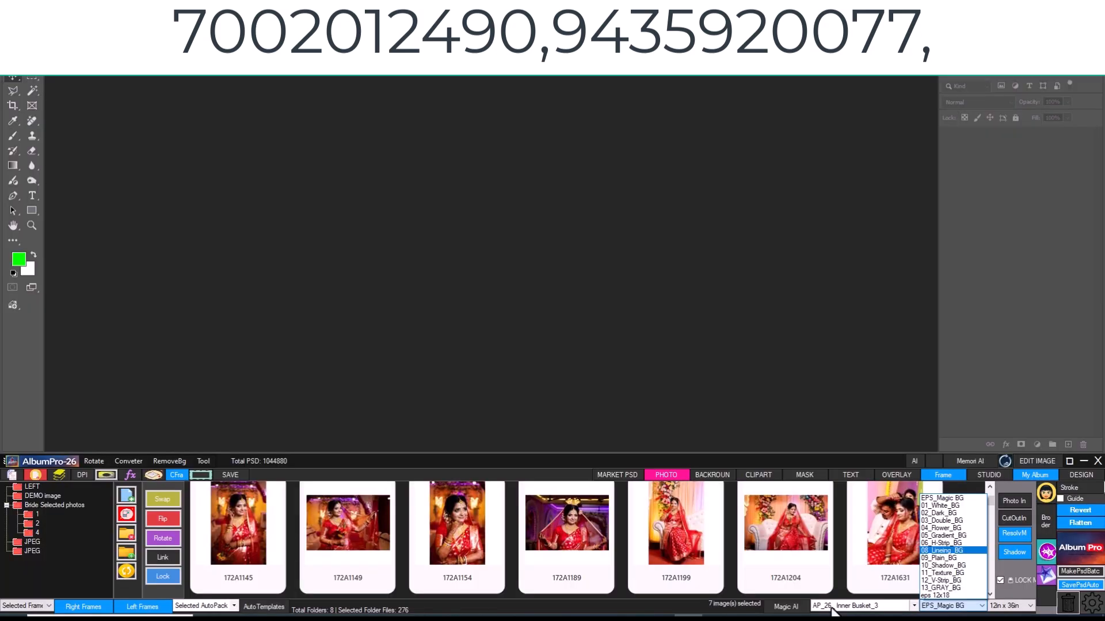
click(832, 611)
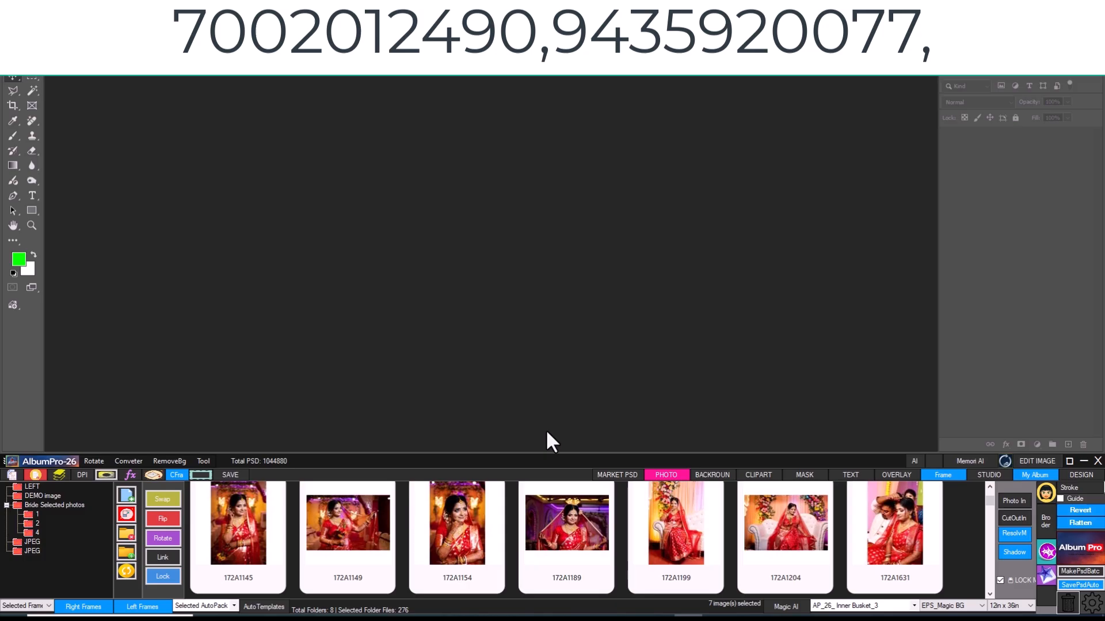
- Choose the AP_26_ Inner Busket_3 pack and run Magic AI on the seven photos 172A1145 through 172A1631
click(885, 609)
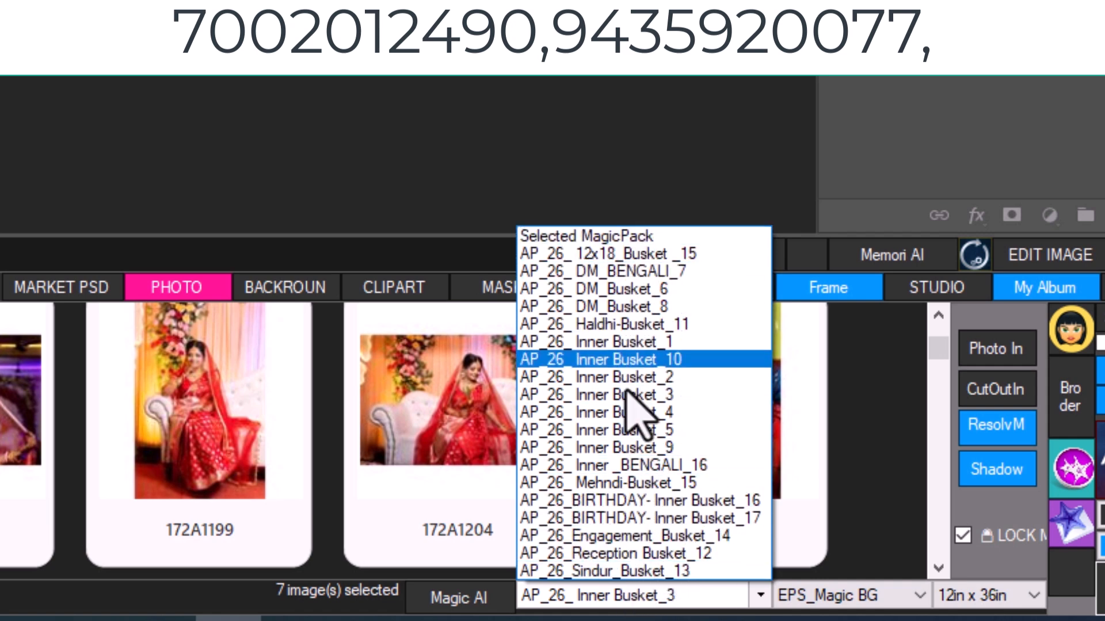
click(714, 402)
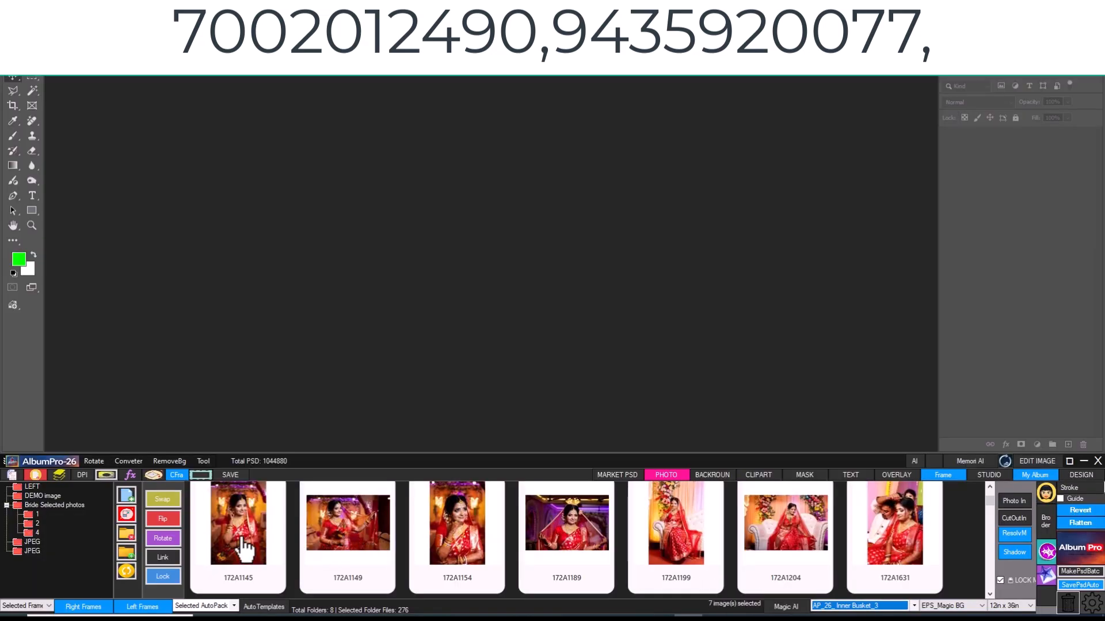
click(242, 538)
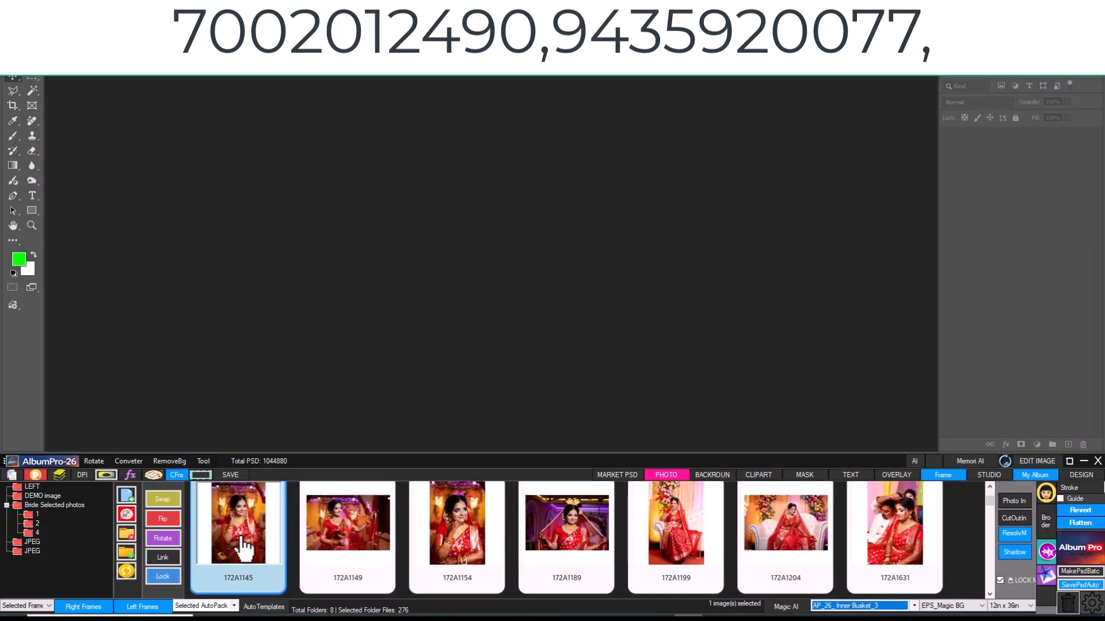
shift+click(900, 532)
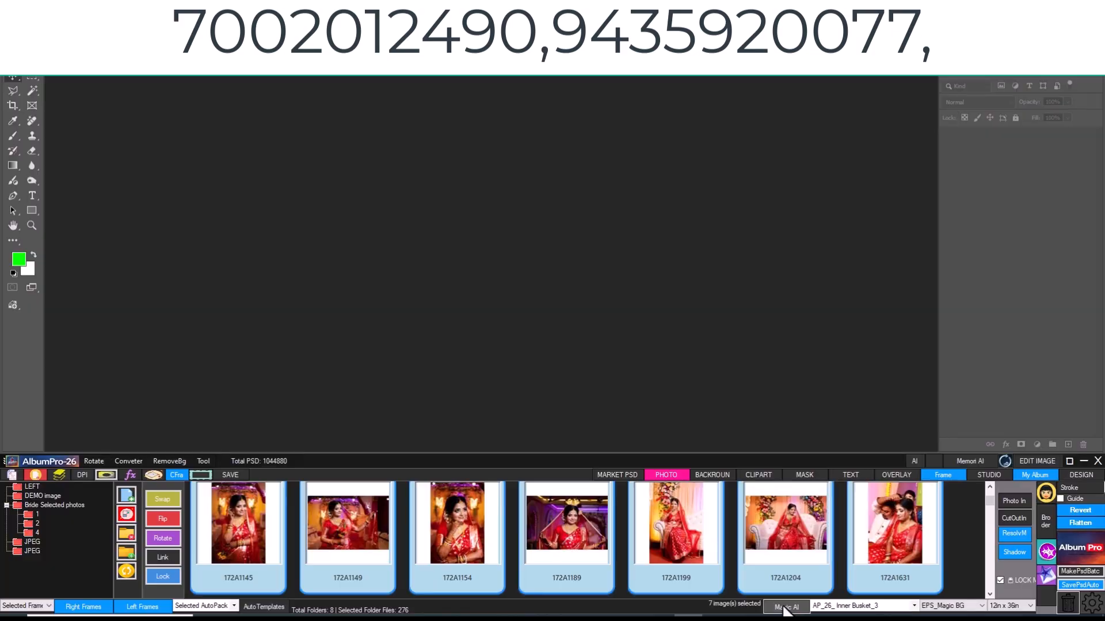
click(792, 600)
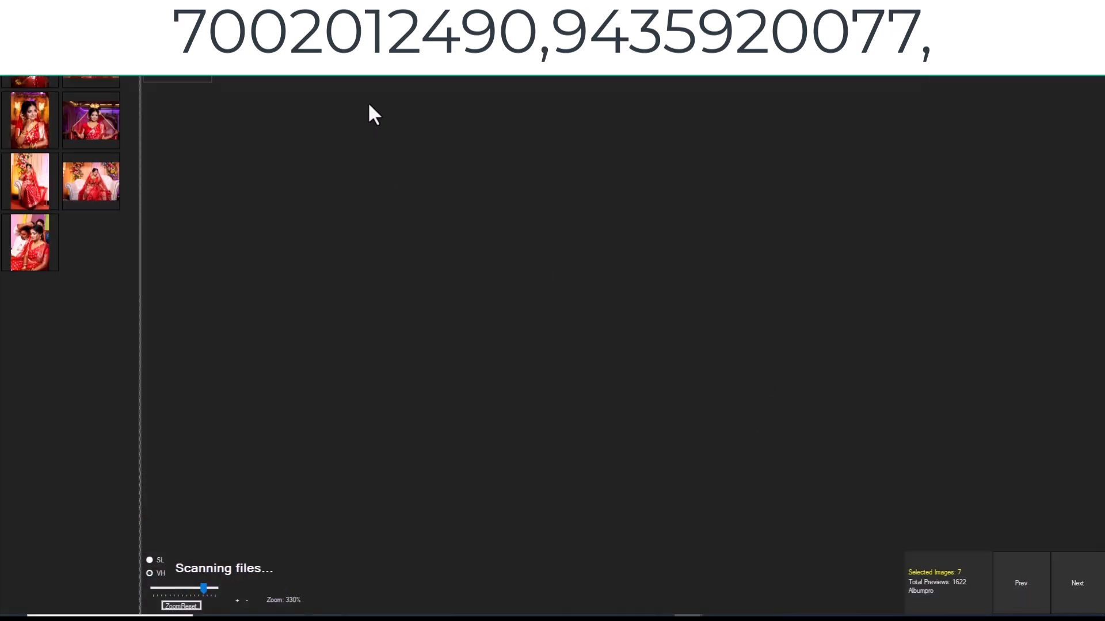
- Compare SL and VH preview modes, keep VH, and build the page from the layout with the dark oval frame
scroll(935, 345, down, 6)
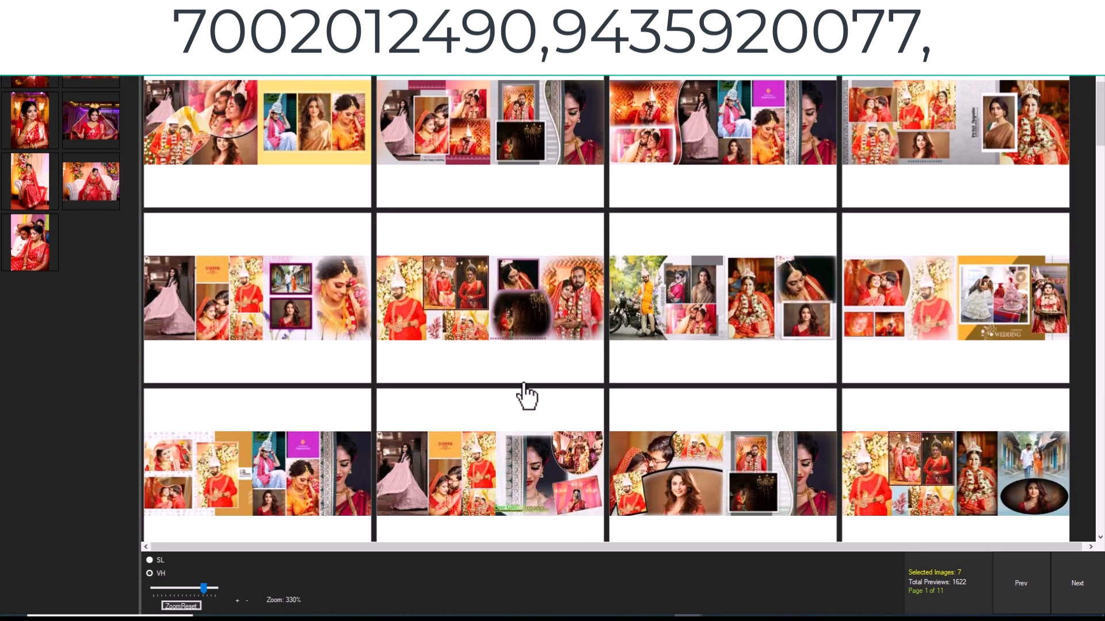
scroll(494, 346, down, 6)
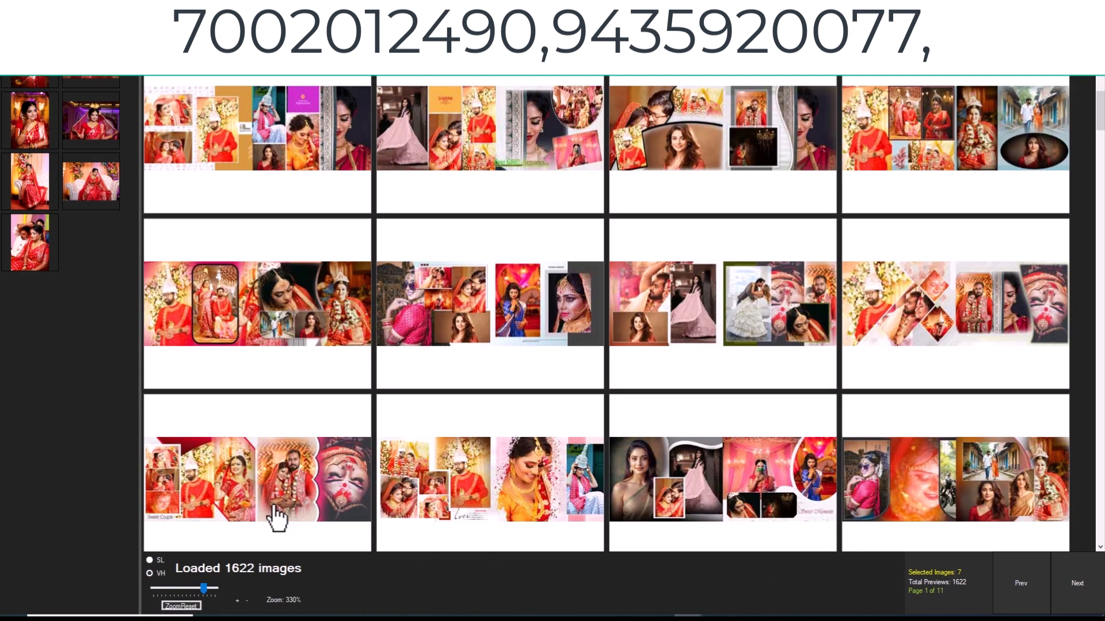
click(149, 560)
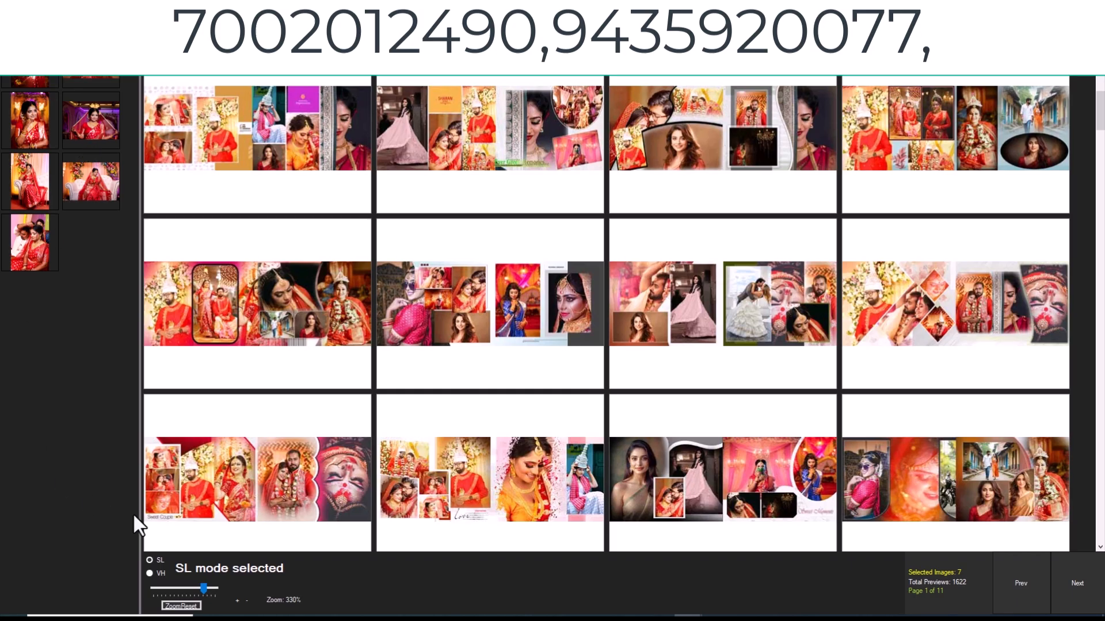
click(149, 574)
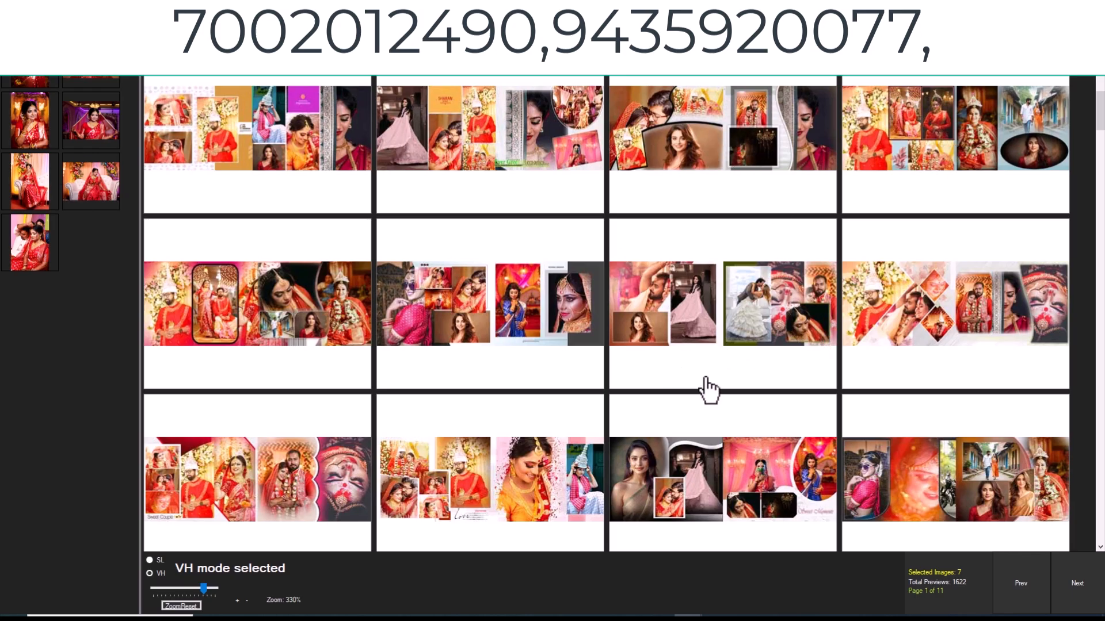
click(952, 144)
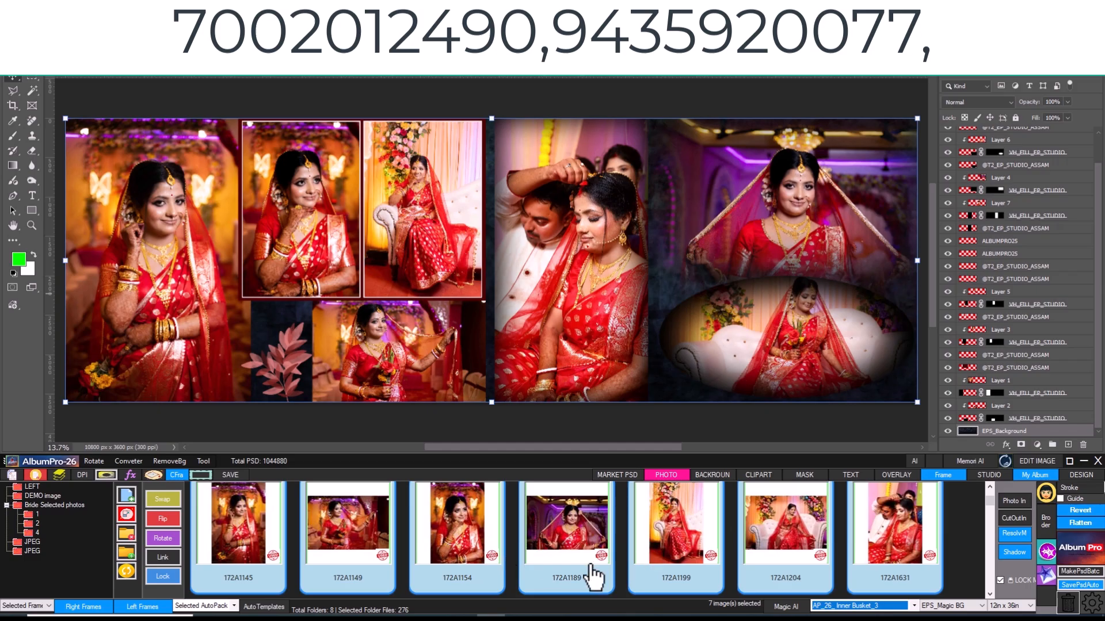
- Open the LEFT folder and place photo 172A1199 into the tall frame holding the couple's photo
scroll(971, 540, down, 1)
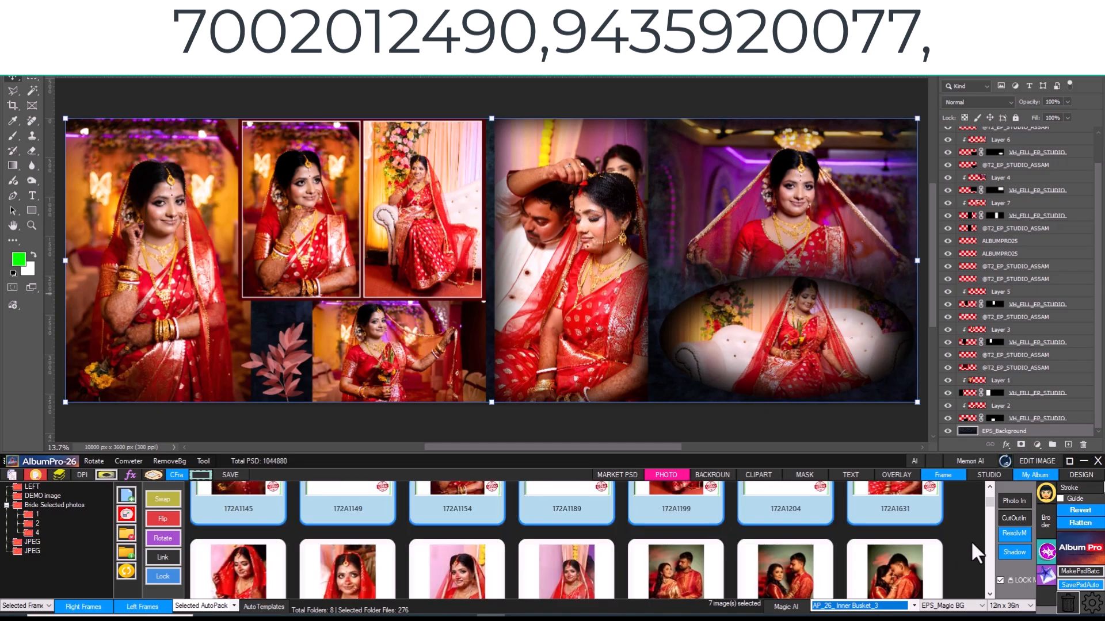
scroll(944, 527, up, 1)
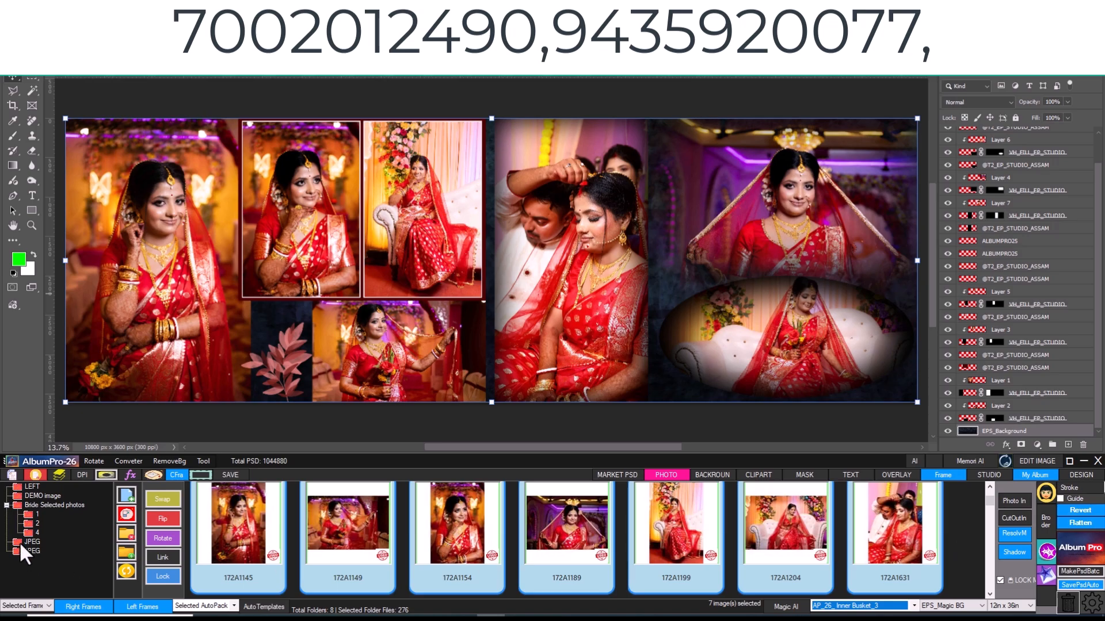
click(30, 489)
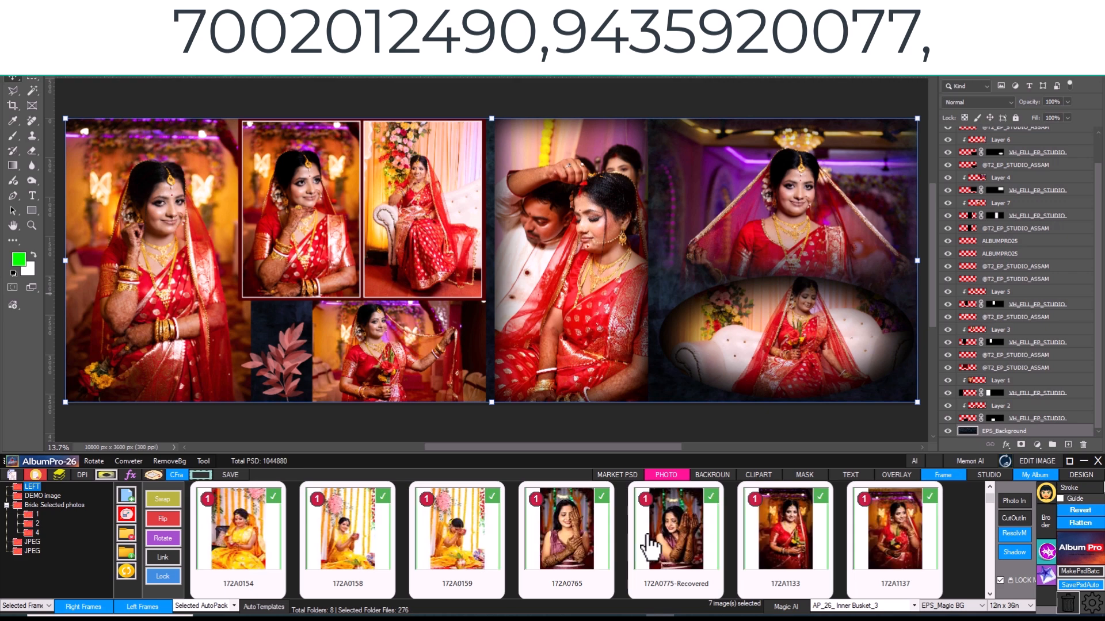
scroll(649, 536, down, 2)
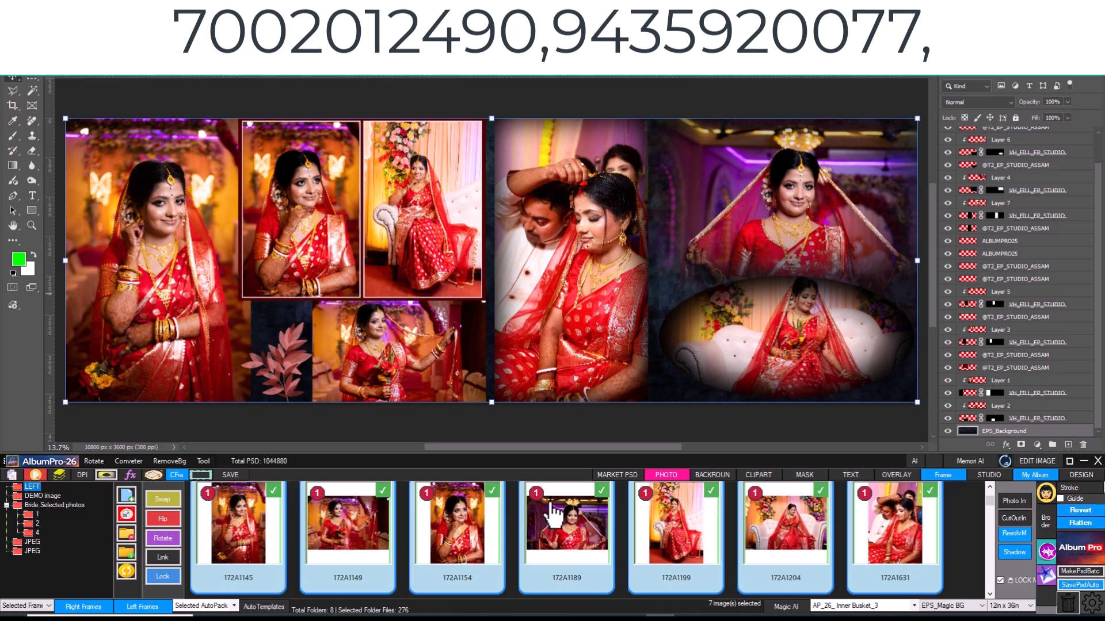
click(687, 528)
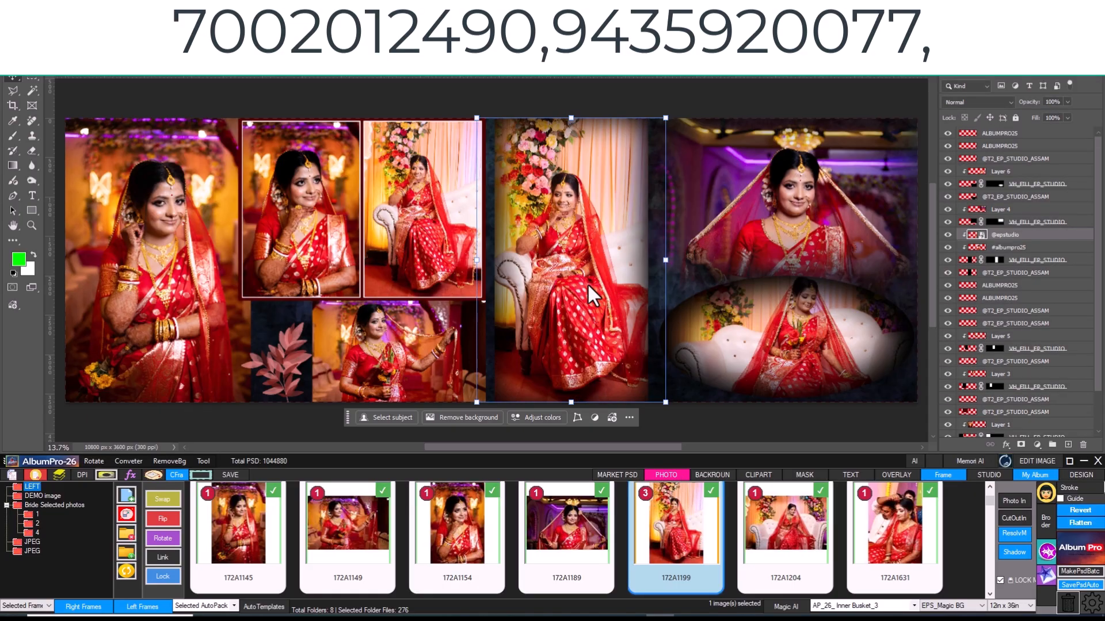
- Switch the photo list to Normal mode, examine the unprocessed photos, and return the list to Lock mode
click(1000, 580)
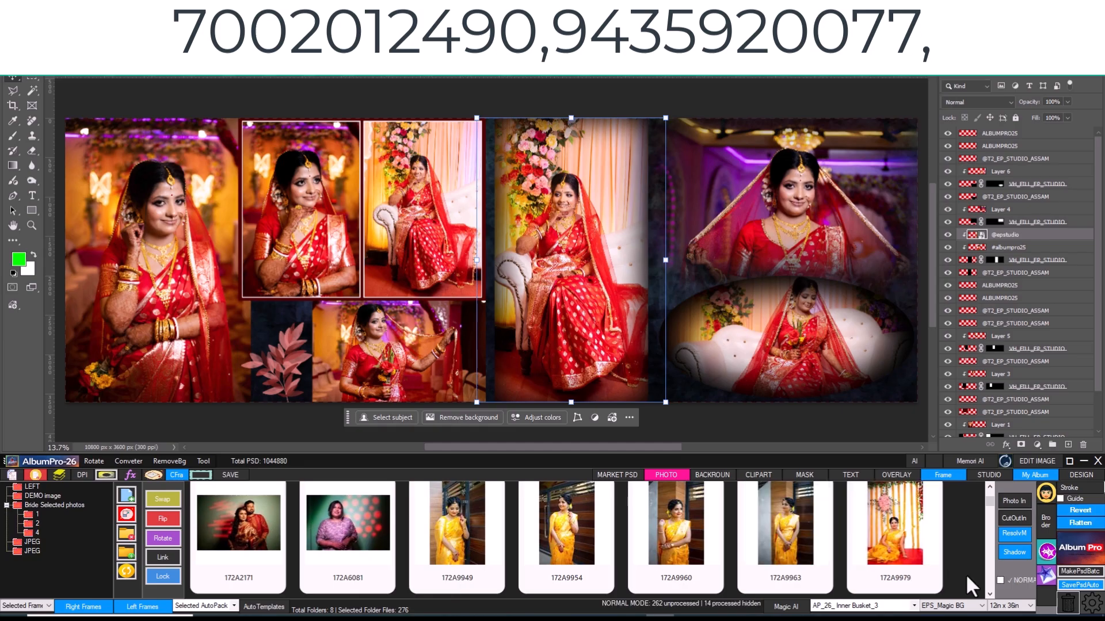
scroll(968, 550, down, 2)
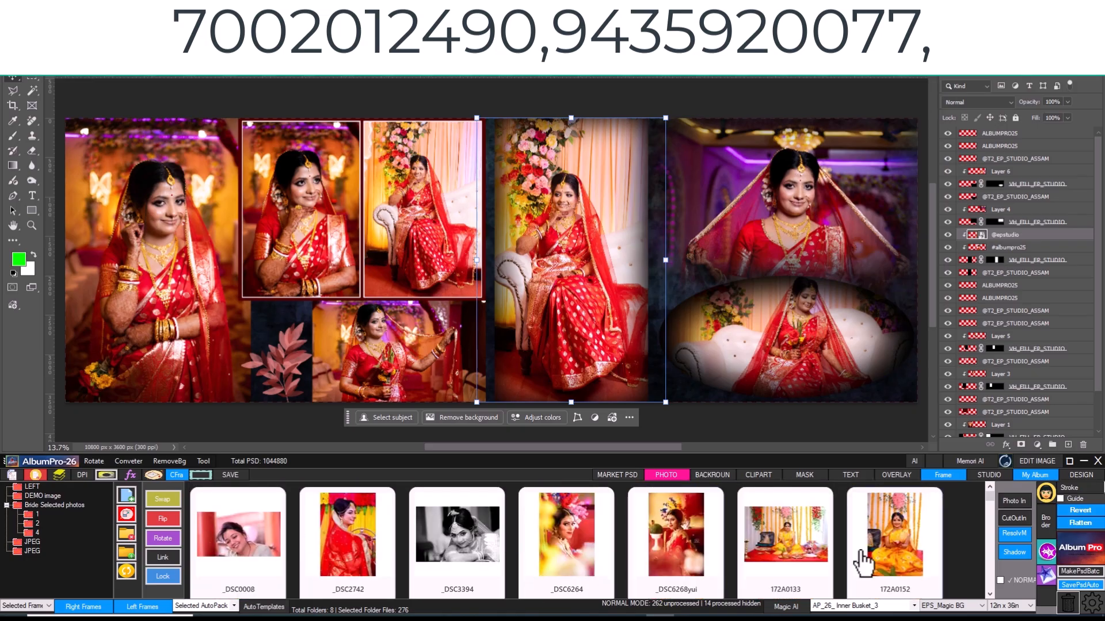
scroll(837, 539, down, 2)
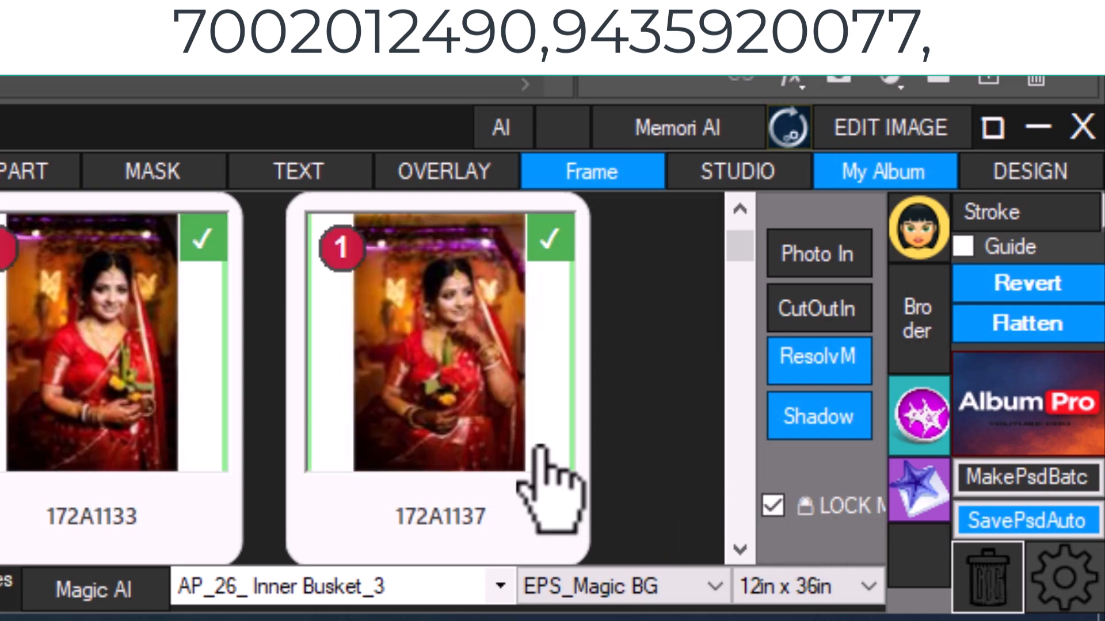
scroll(535, 443, up, 2)
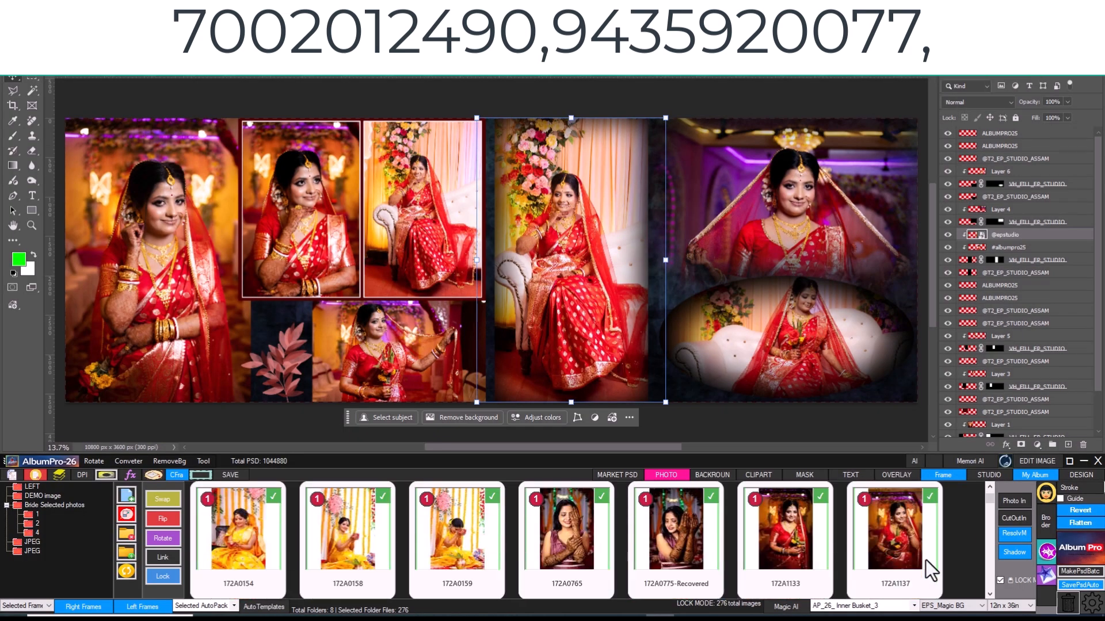
scroll(906, 555, down, 1)
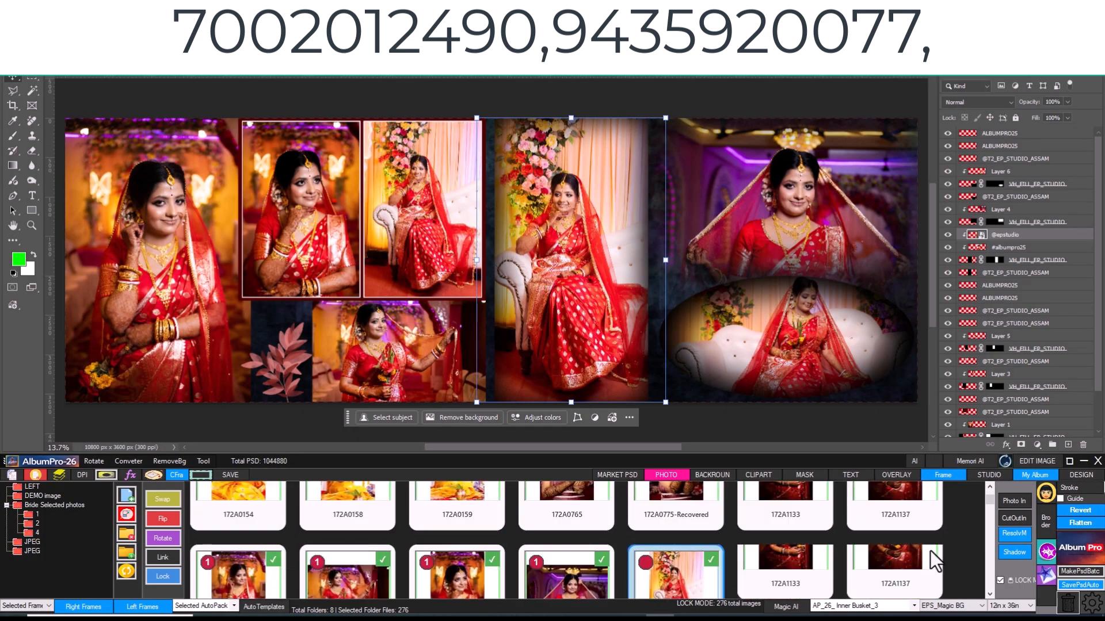
- Select the five photos 172A1643, 172A1645, 172A1654, 172A1660 and 172A2144 in the photo list
scroll(933, 562, down, 1)
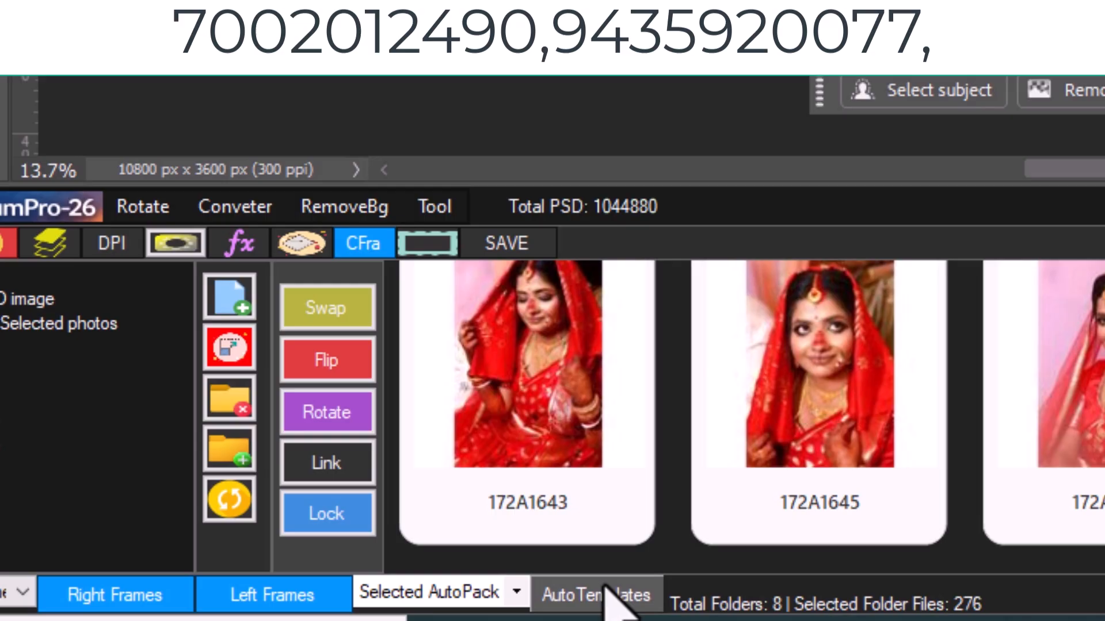
click(506, 592)
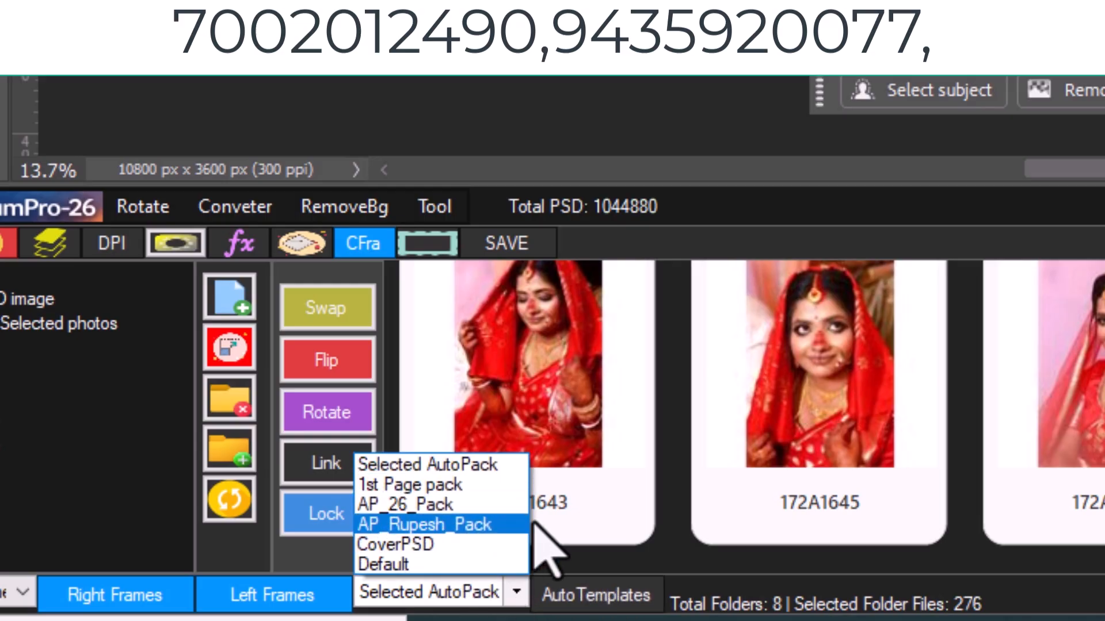
click(872, 564)
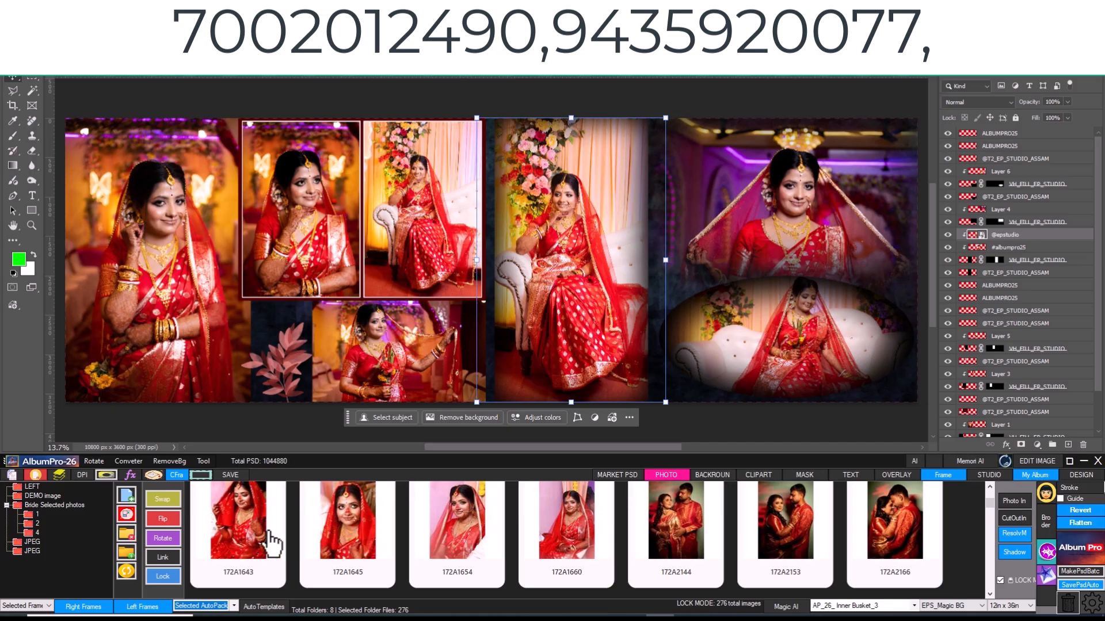
click(270, 544)
ctrl+click(316, 546)
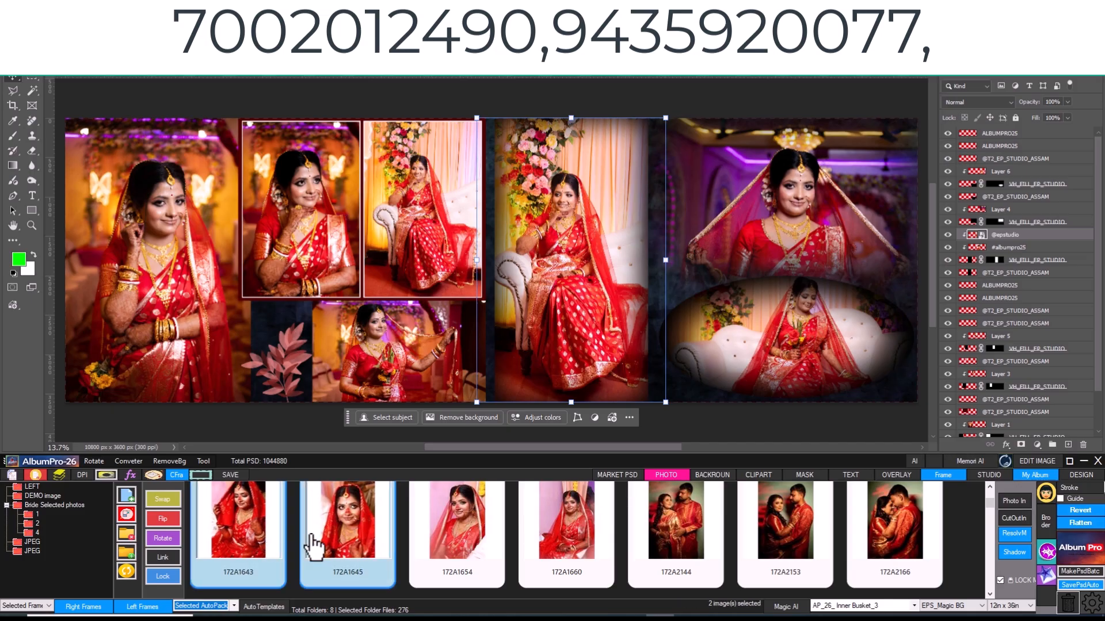
ctrl+click(464, 547)
ctrl+click(581, 544)
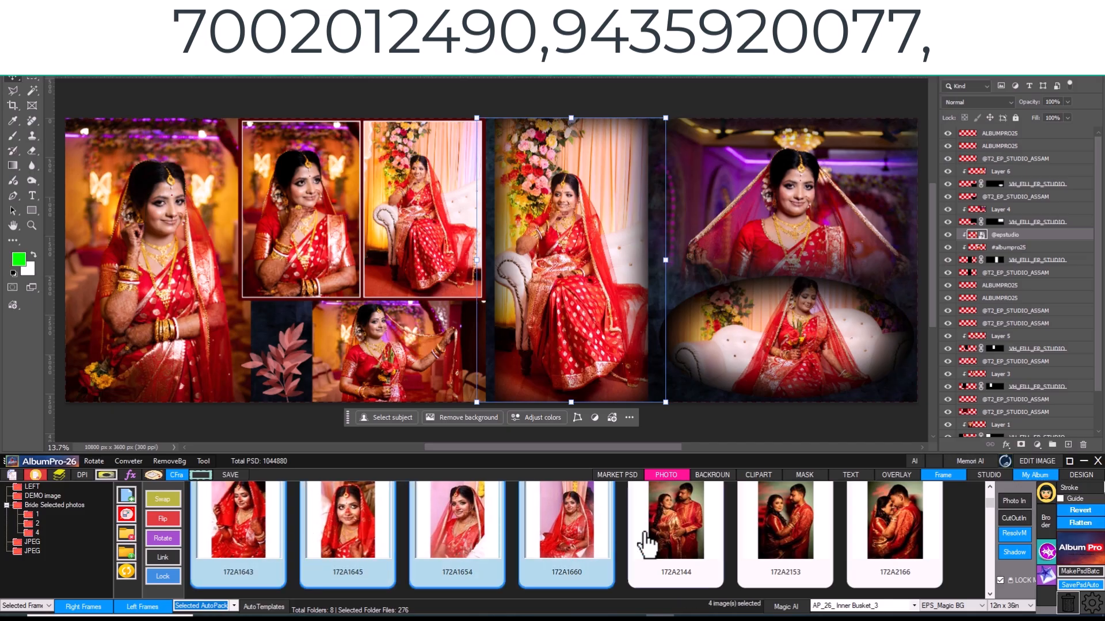
ctrl+click(679, 542)
- Choose AP_26_Pack and build the page with Auto Template, using the white BRIDE layout with the green leaf
click(233, 607)
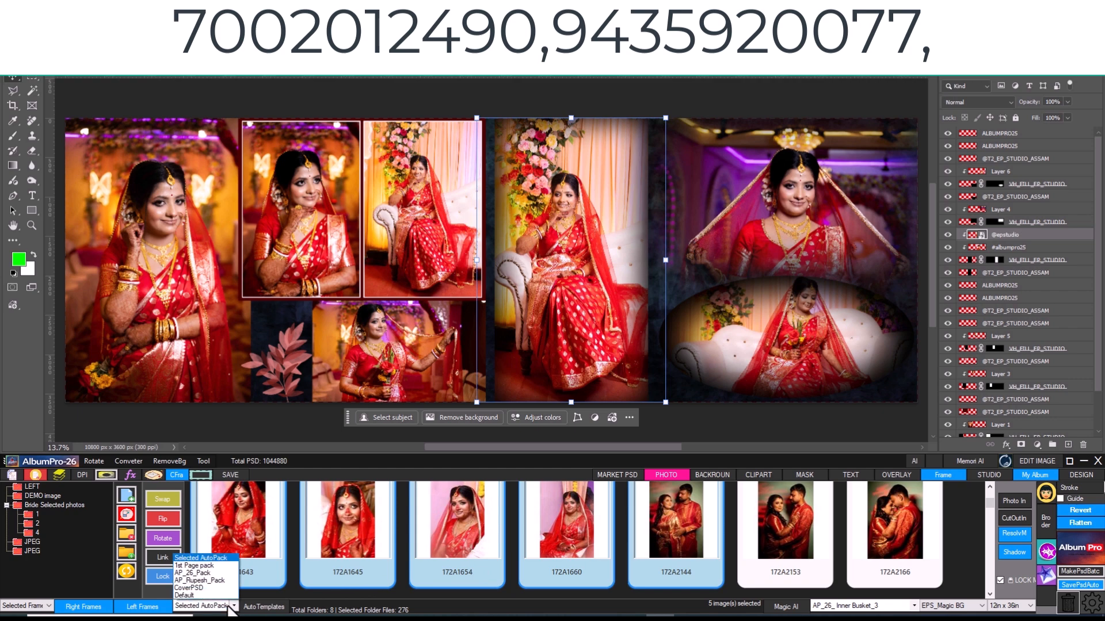
click(214, 588)
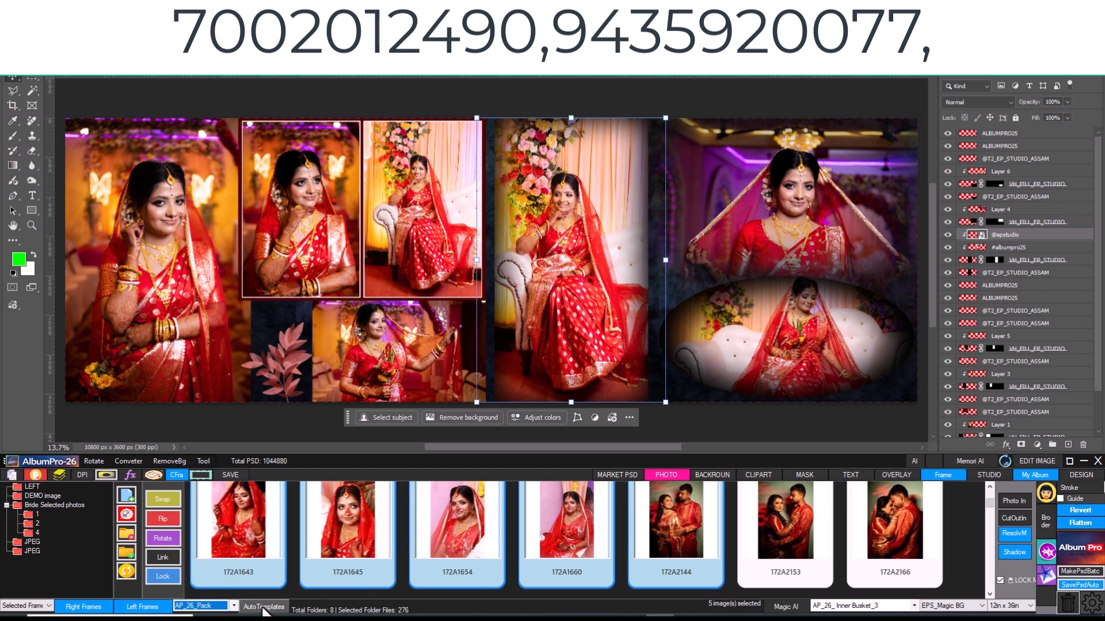
click(269, 606)
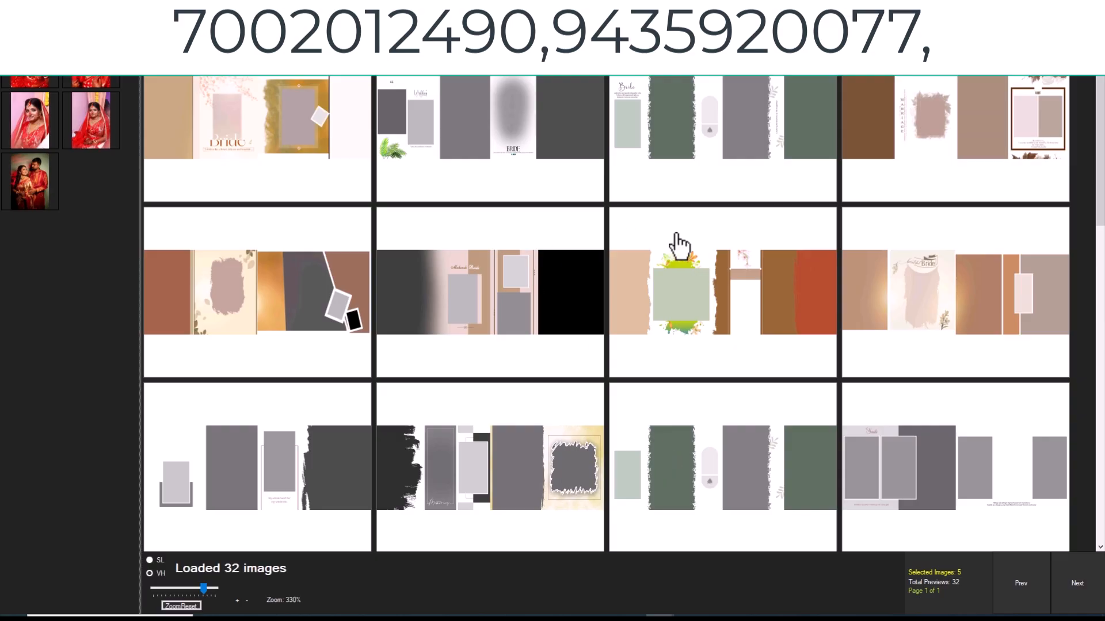
click(521, 141)
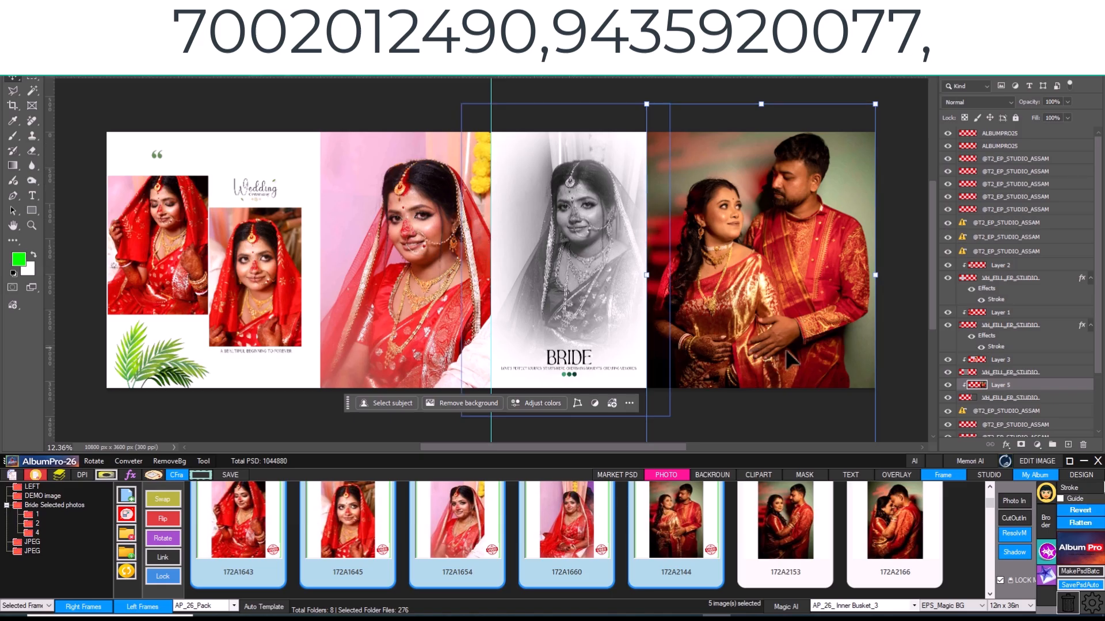
click(971, 281)
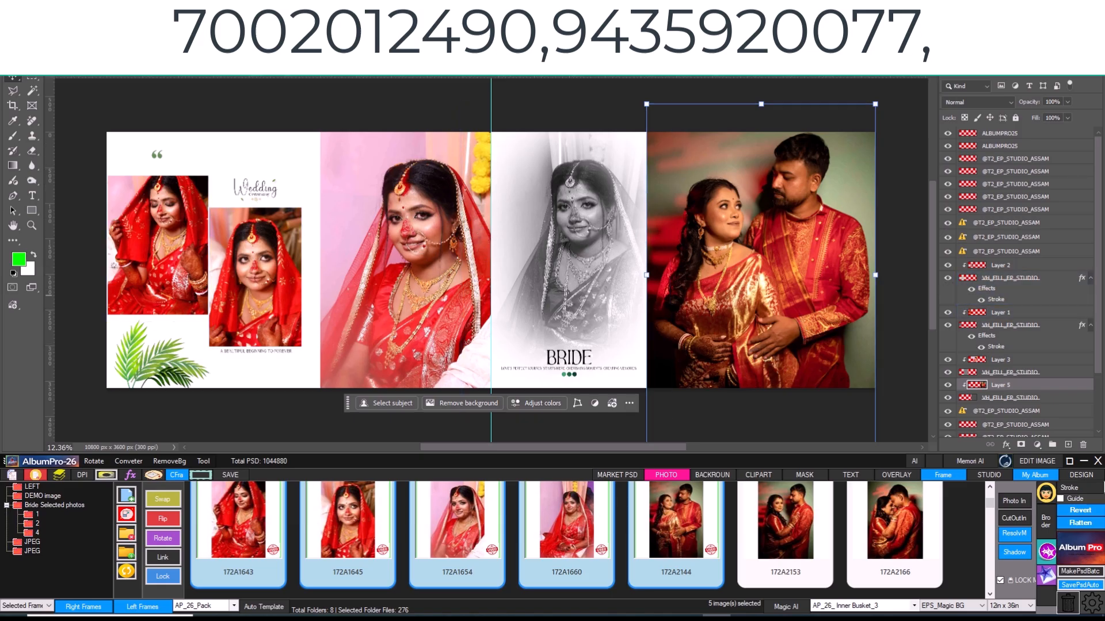
click(490, 617)
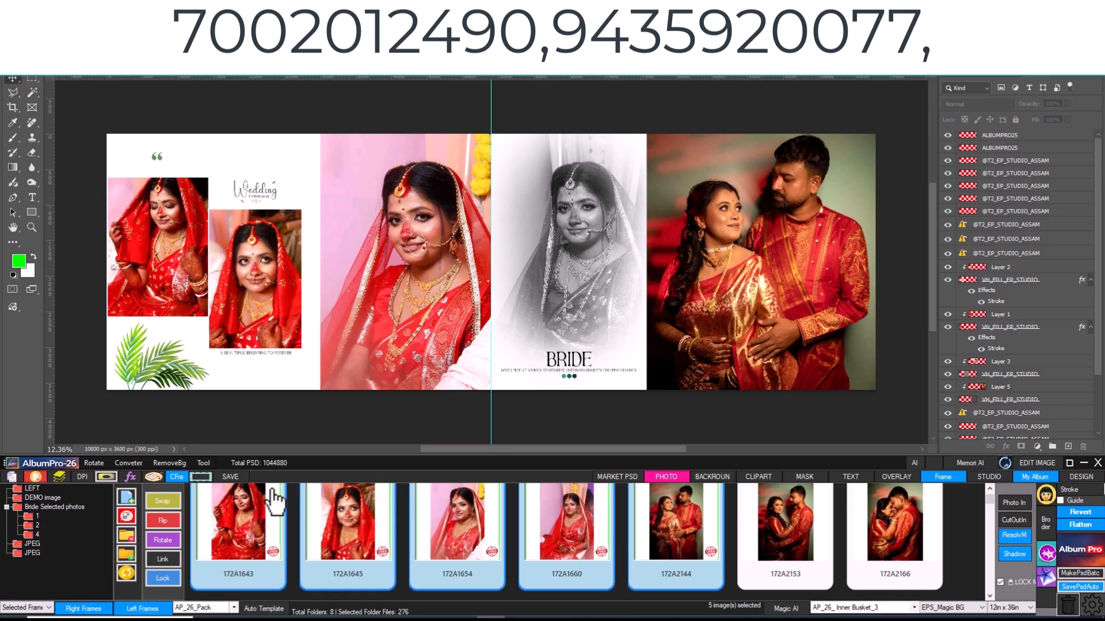
- Narrow the photo selection to the three photos 172A1643, 172A1645 and 172A1654
click(239, 523)
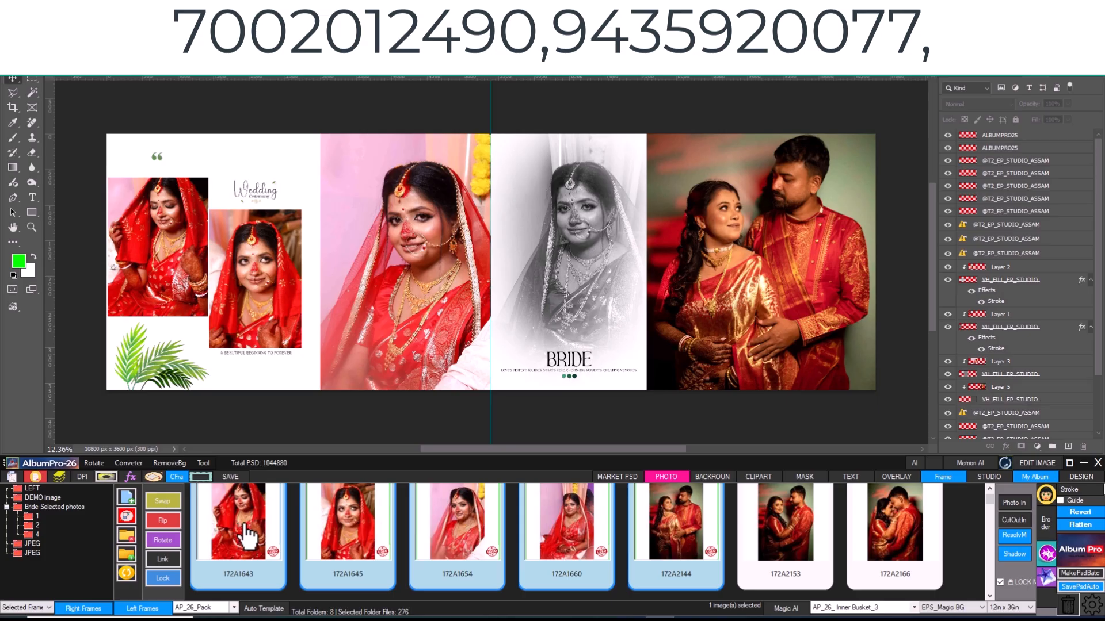
ctrl+click(459, 539)
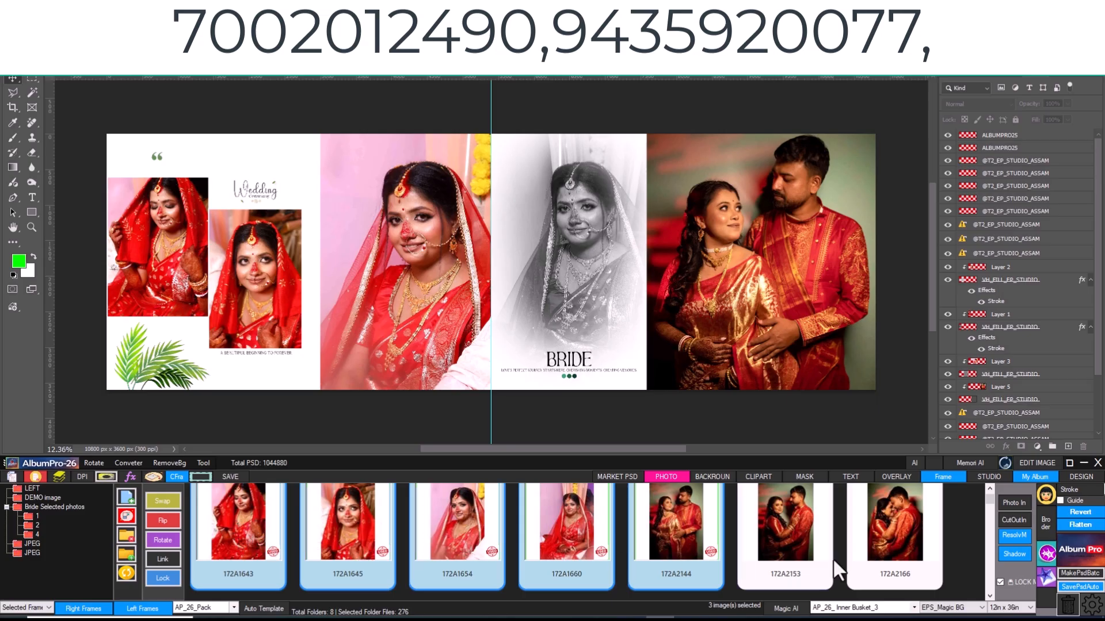
click(794, 564)
ctrl+click(233, 549)
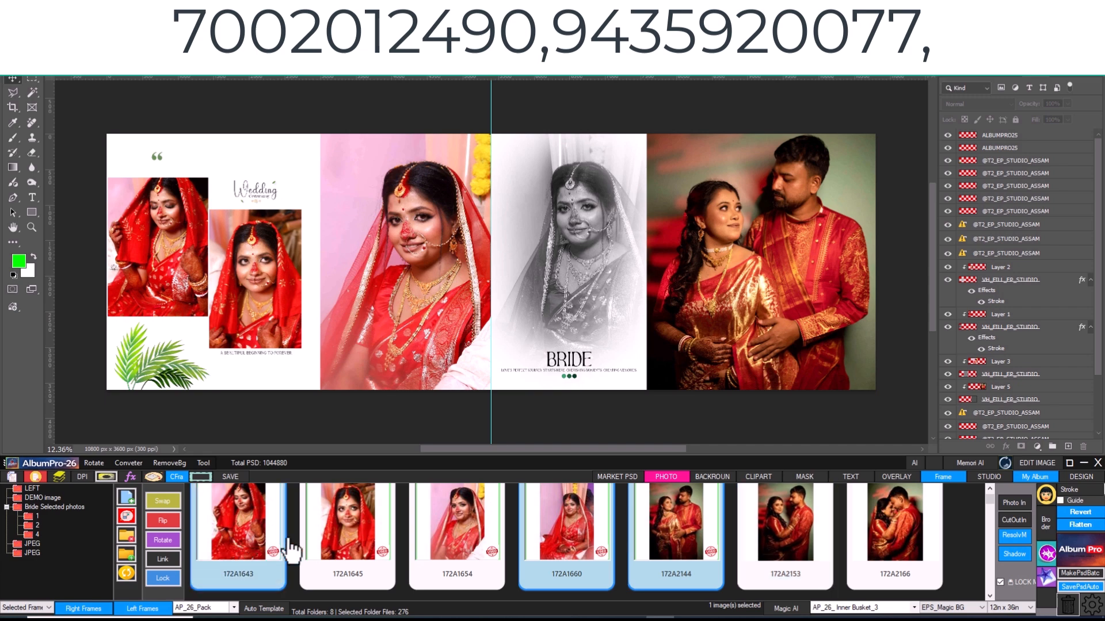
ctrl+click(325, 550)
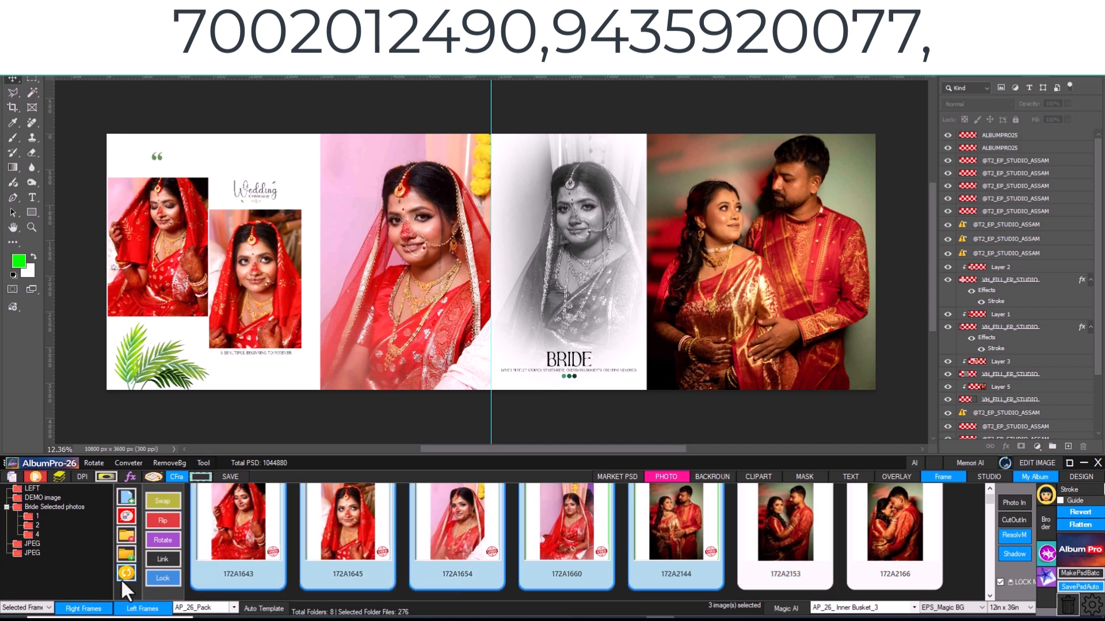
- Choose the AP26_FRAMES pack and rebuild the left page with the Reception Ceremony three-photo frame
click(40, 609)
click(58, 620)
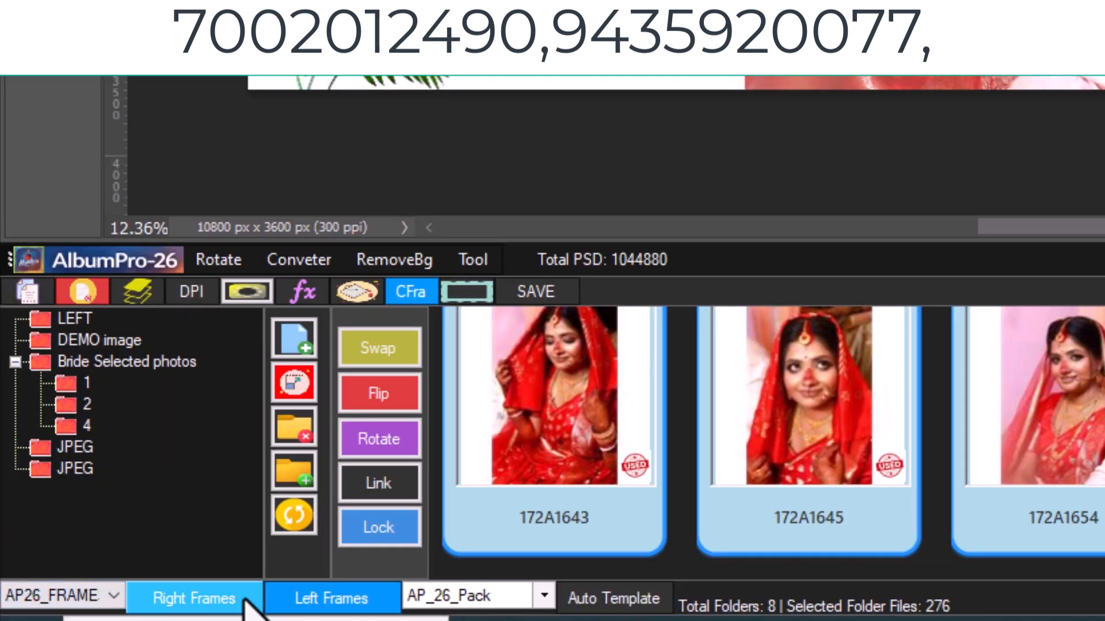
click(348, 599)
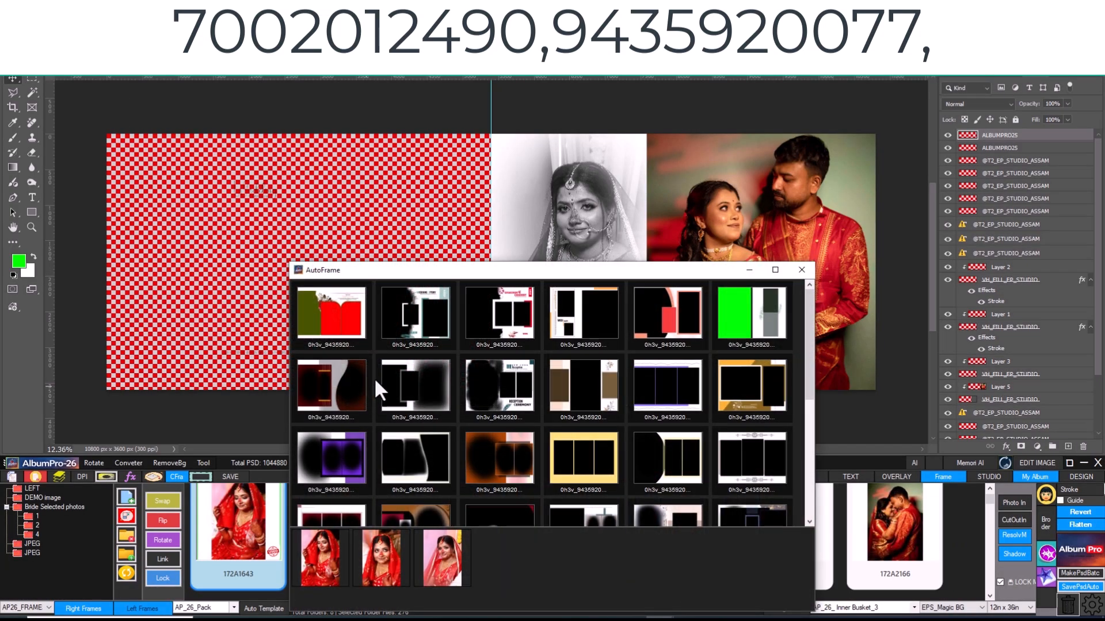
double_click(500, 395)
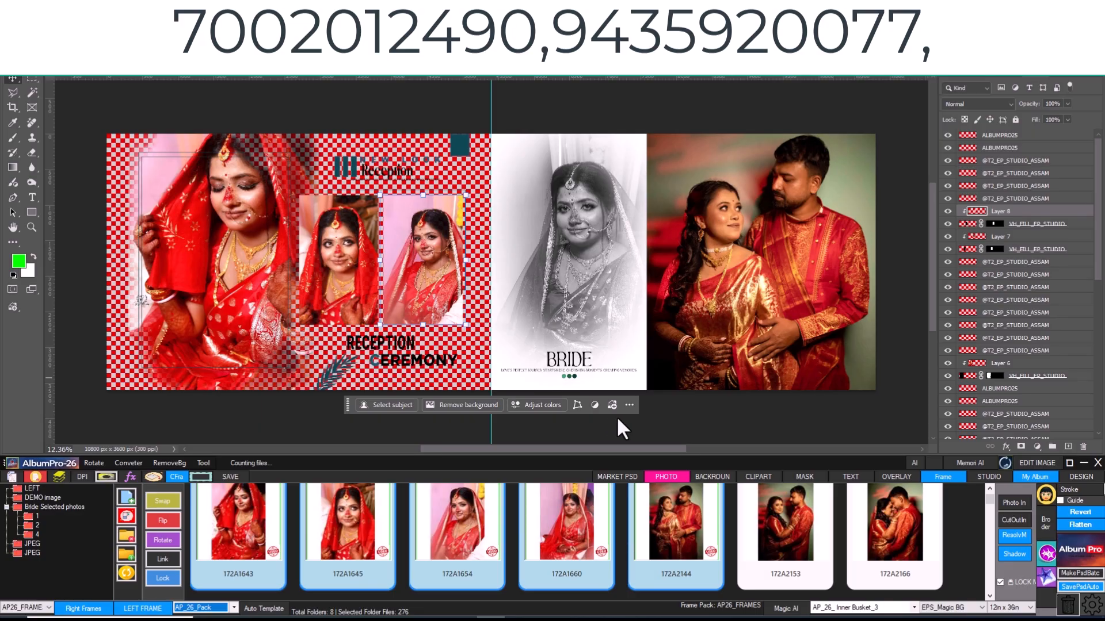
- Apply background 0410 from _EPS_BackGround (4) and replace it with background 0411, giving each a 150.3-pixel Gaussian Blur
click(714, 476)
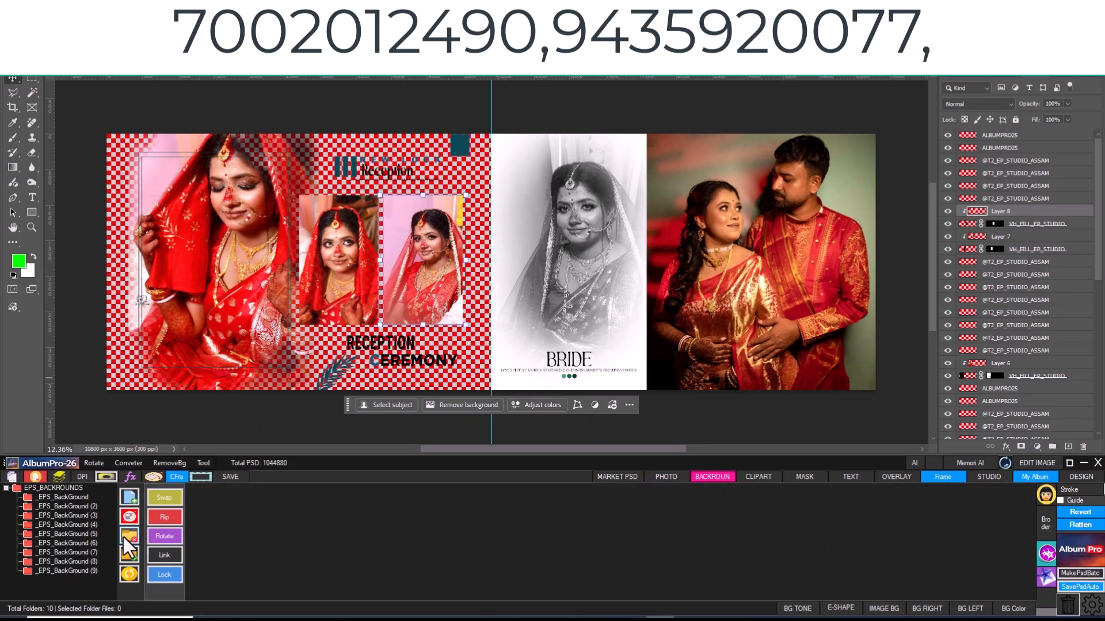
click(95, 523)
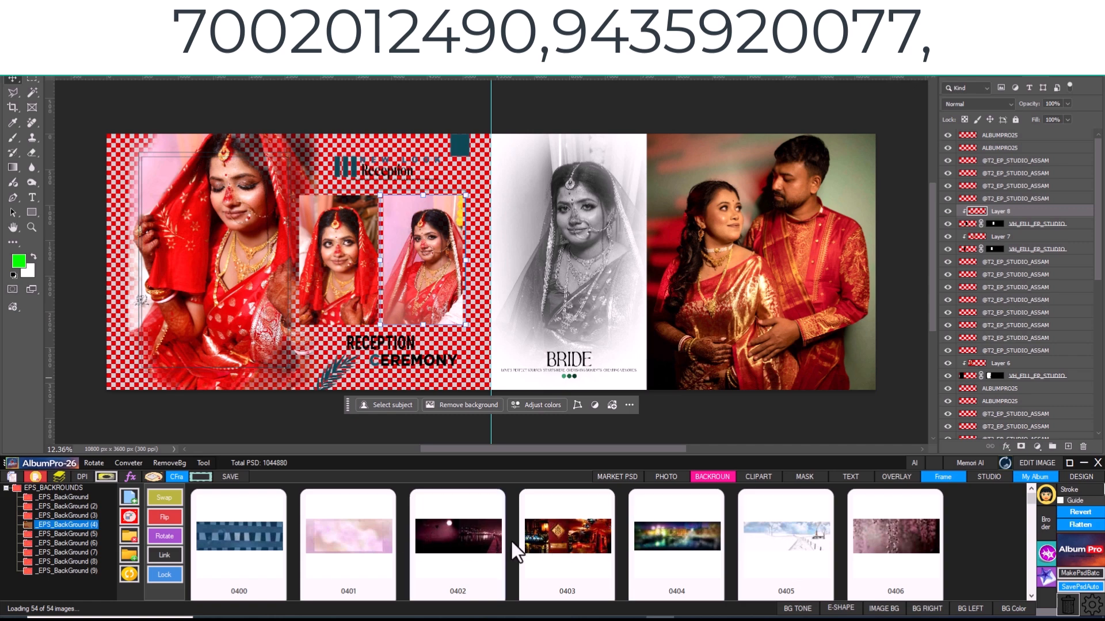
scroll(575, 549, down, 2)
click(564, 538)
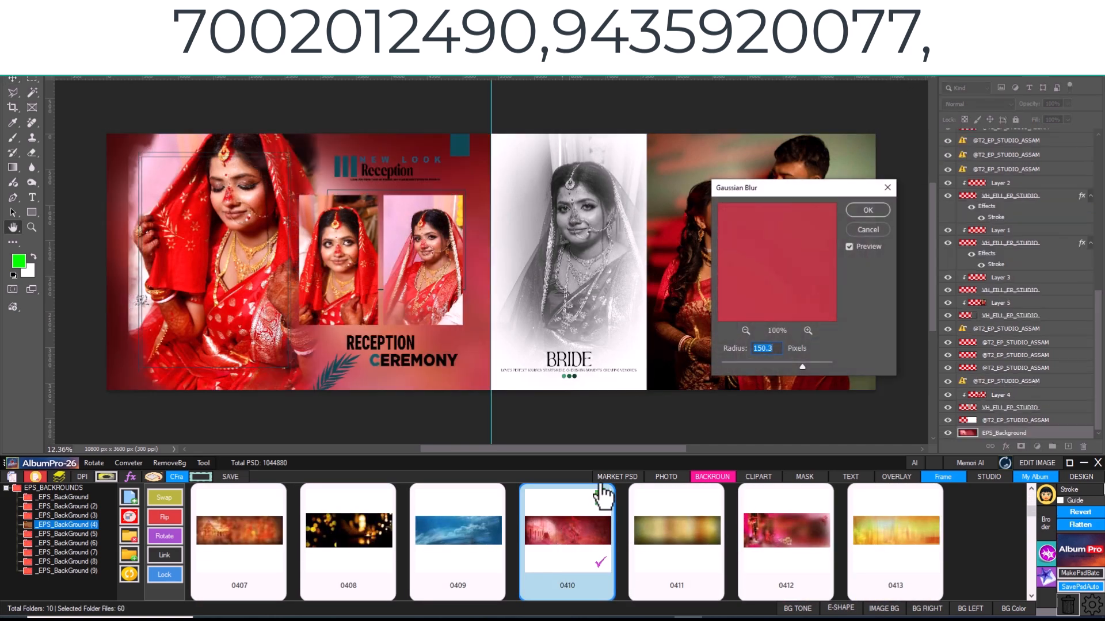
click(875, 212)
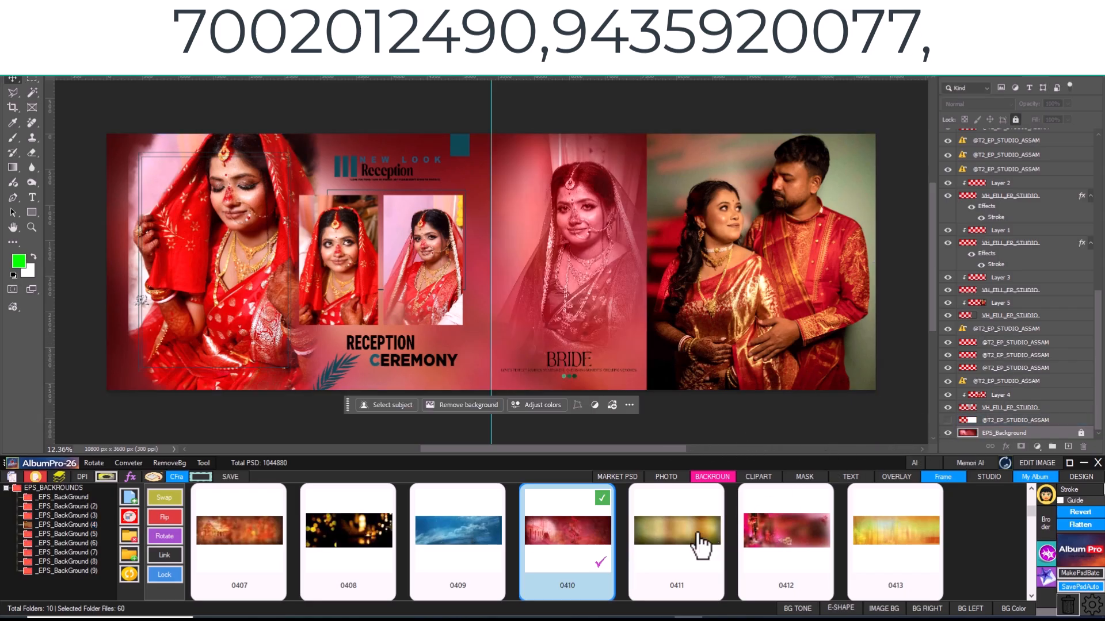
click(662, 547)
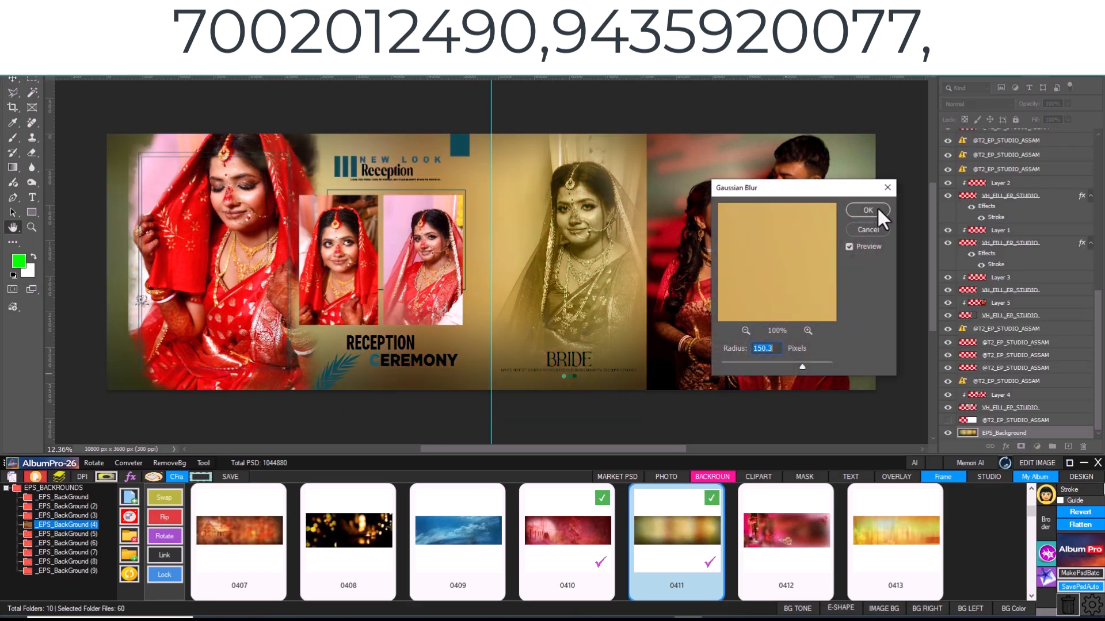
click(877, 206)
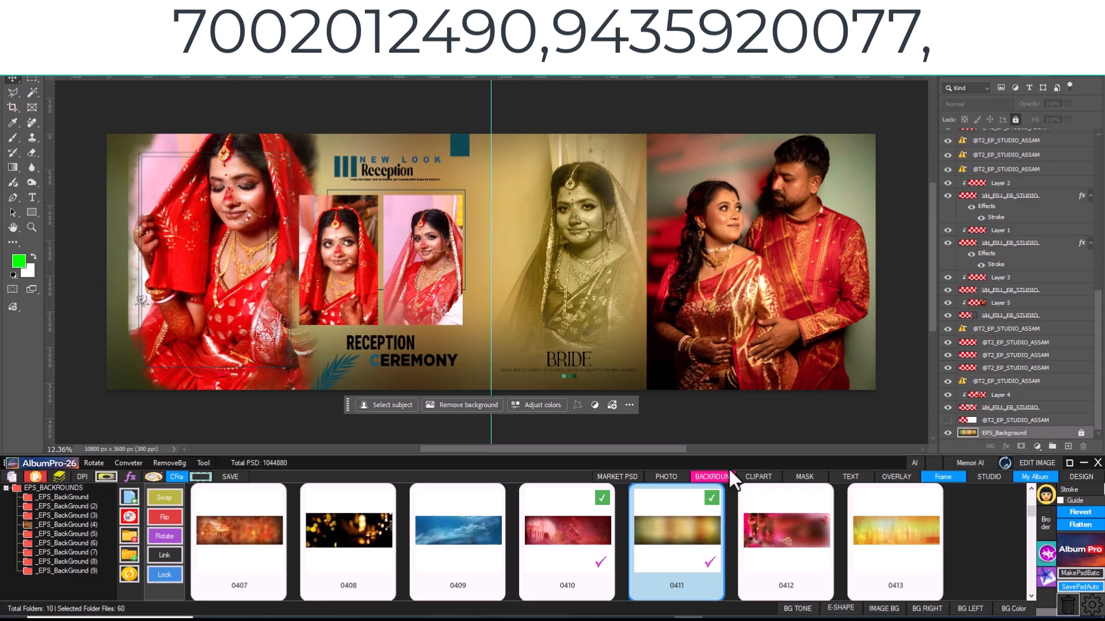
- Place photo 172A9960 and scale it down to a small inset low on the page between the BRIDE portrait and the couple
click(649, 477)
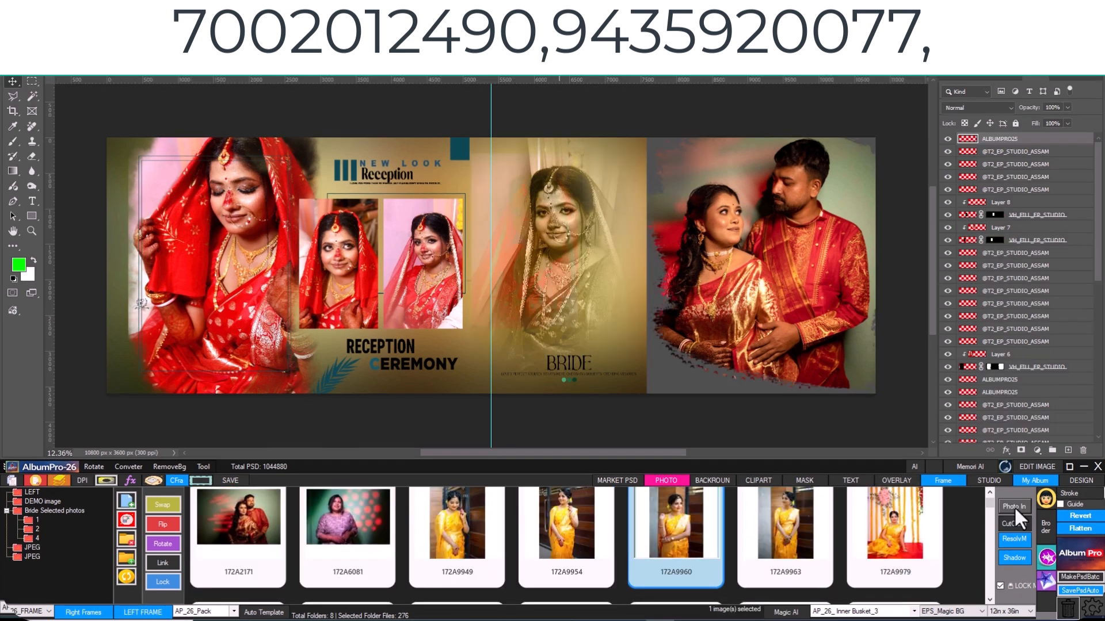
click(1014, 505)
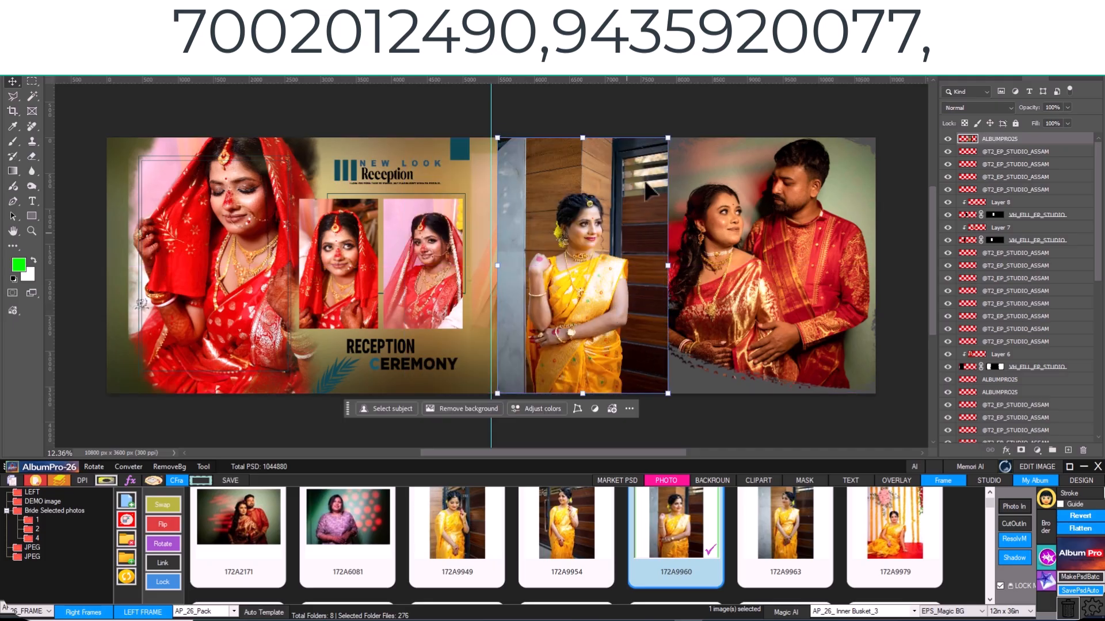
drag(667, 139, 620, 248)
drag(564, 322, 664, 312)
drag(696, 244, 669, 285)
drag(646, 330, 657, 319)
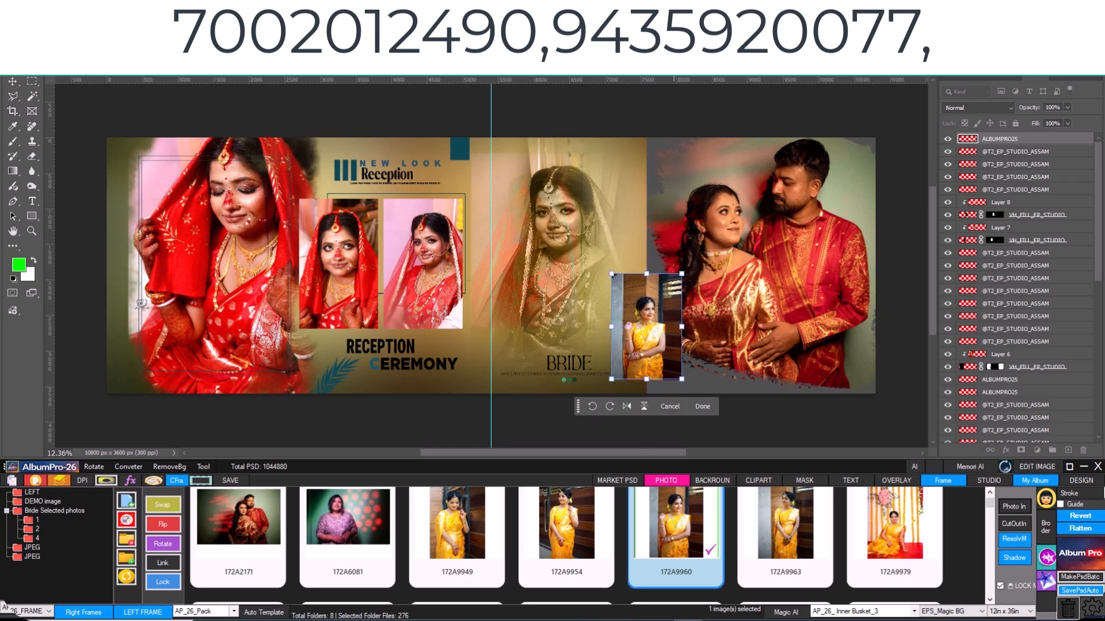
key(Return)
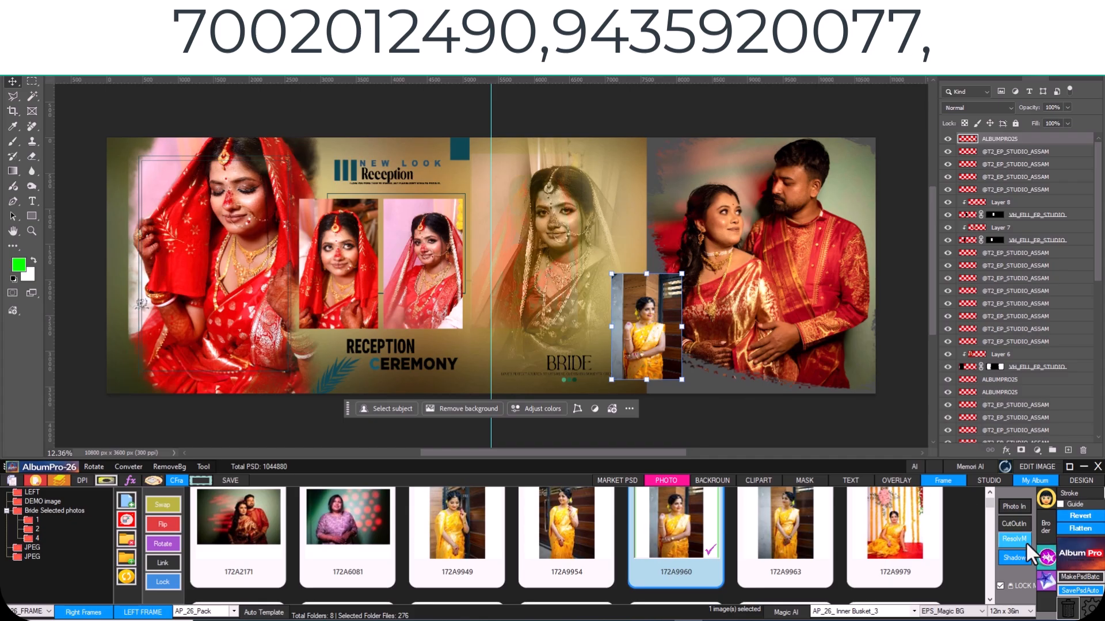
- Add a yellow-to-blue border to the inset photo and return to the photo list
click(1045, 525)
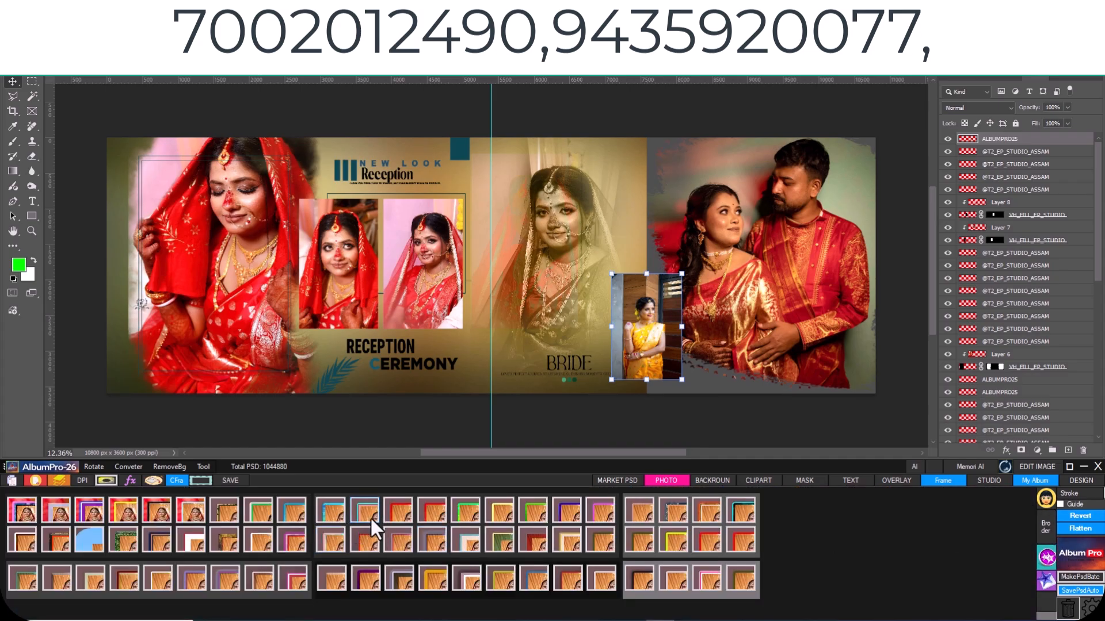
click(370, 517)
click(667, 480)
- Reposition the single-tone bride portrait within its frame above the BRIDE title
mouse_move(603, 203)
mouse_down()
mouse_move(460, 163)
mouse_move(462, 148)
mouse_up()
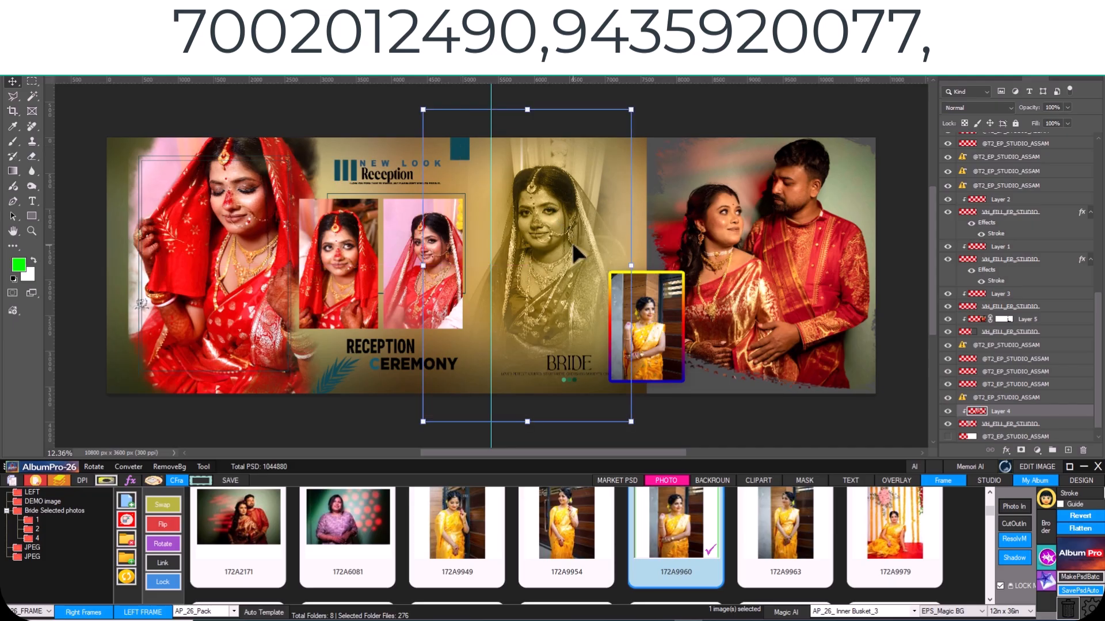
drag(562, 254, 577, 254)
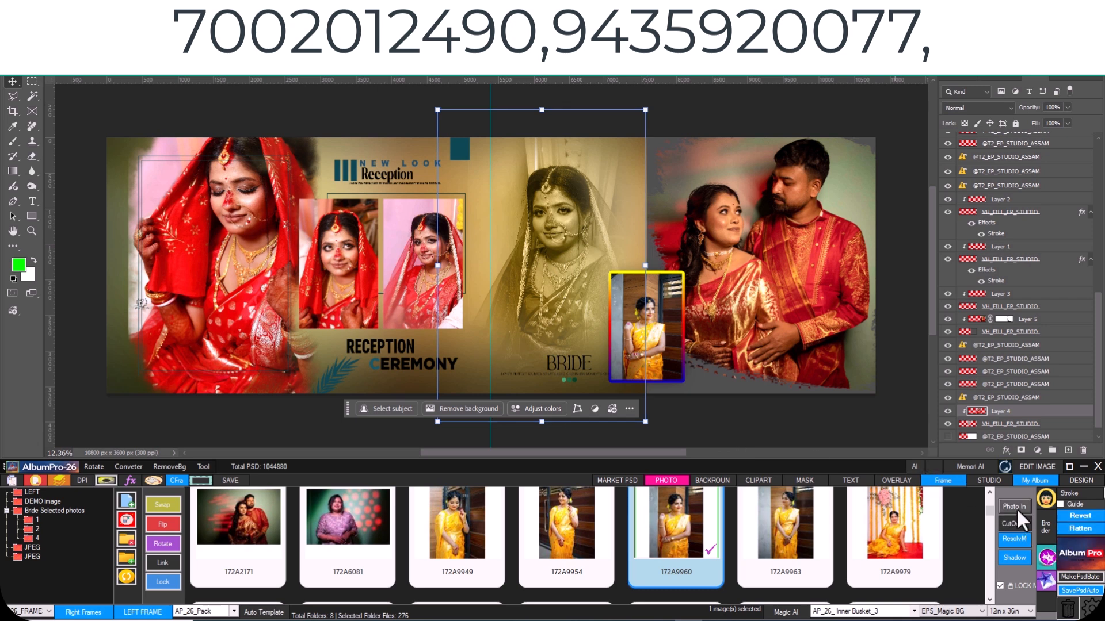
click(734, 413)
- Apply a ResolvM mask to the single-tone bride portrait and paint the portrait back in with the rough-edged brush
click(538, 247)
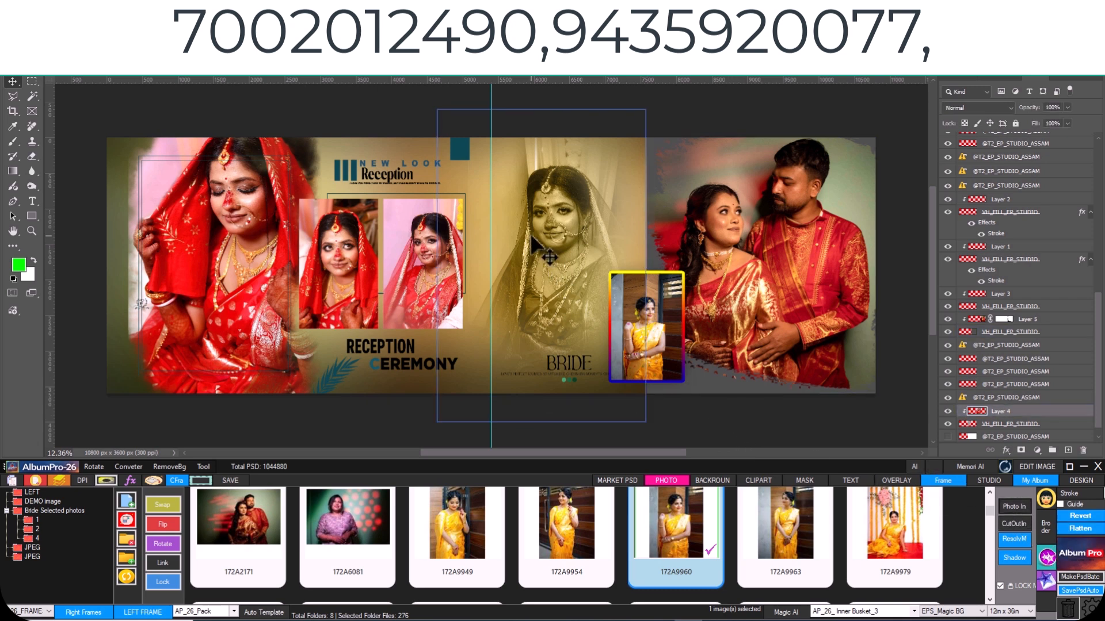
click(1009, 538)
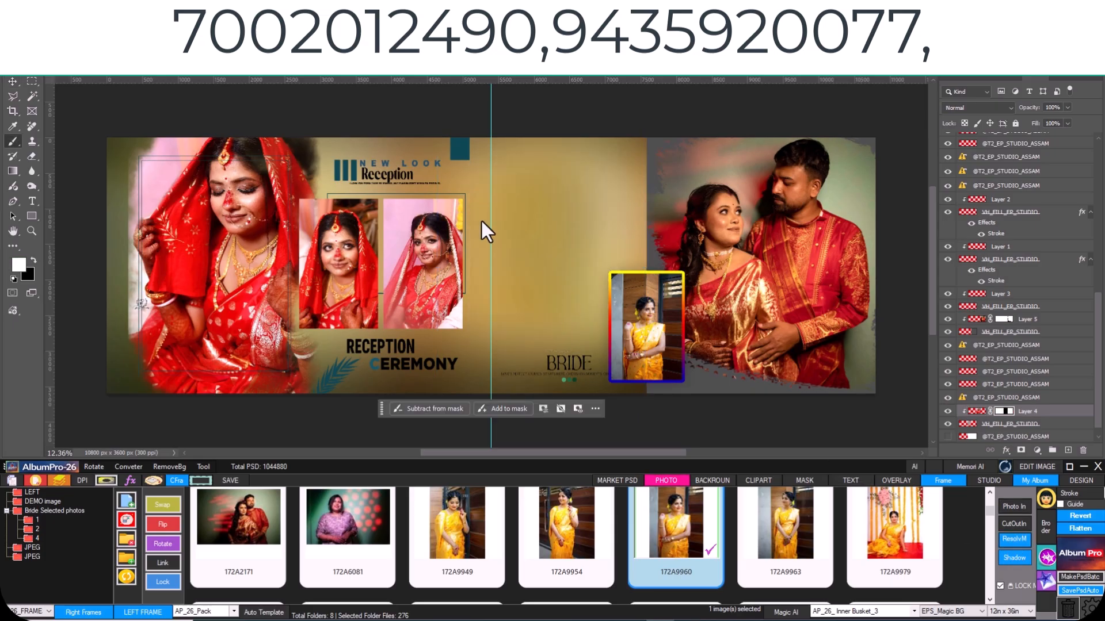
mouse_move(515, 215)
mouse_down()
mouse_move(466, 219)
mouse_move(547, 216)
mouse_move(542, 198)
mouse_move(565, 209)
mouse_move(551, 248)
mouse_move(534, 250)
mouse_up()
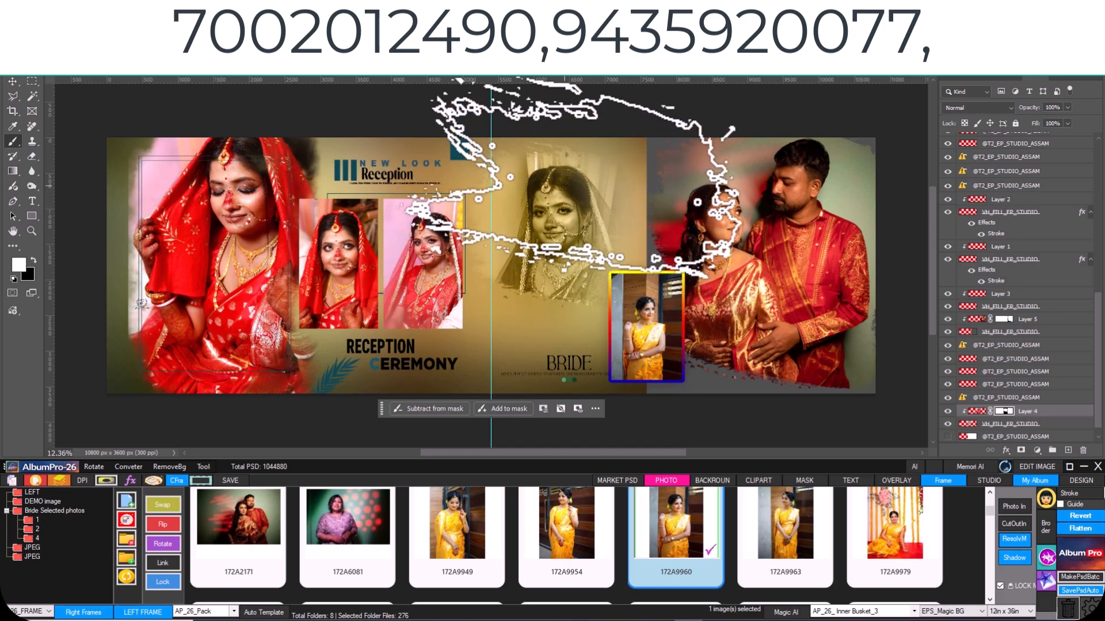
right_click(552, 207)
click(535, 265)
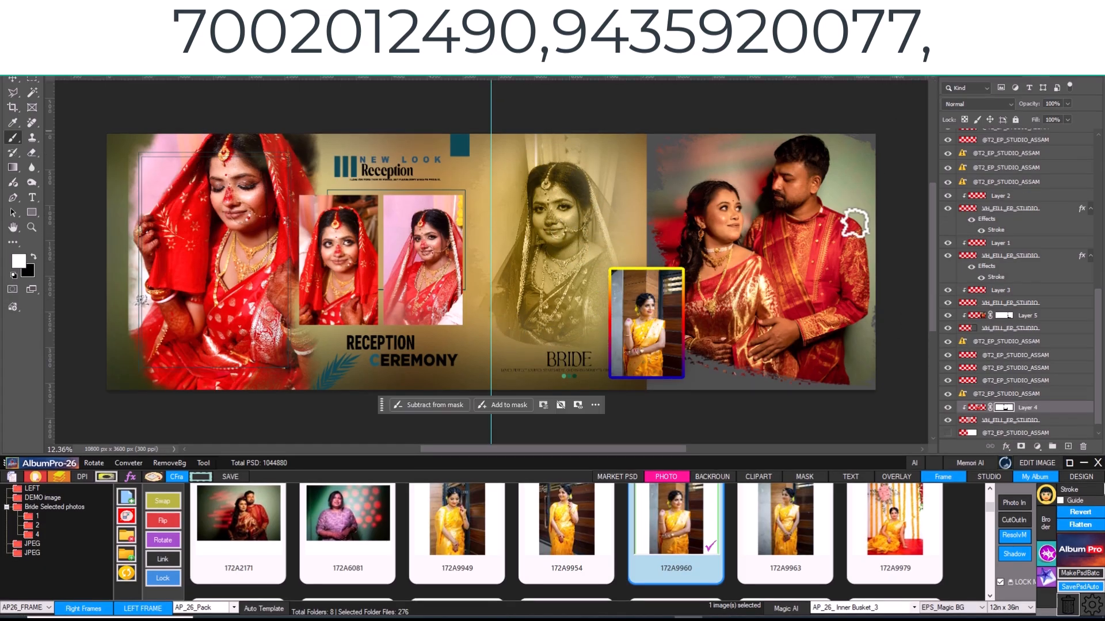
- Delete the couple photo and its frame from the album spread
key(v)
click(726, 217)
key(Delete)
key(Delete)
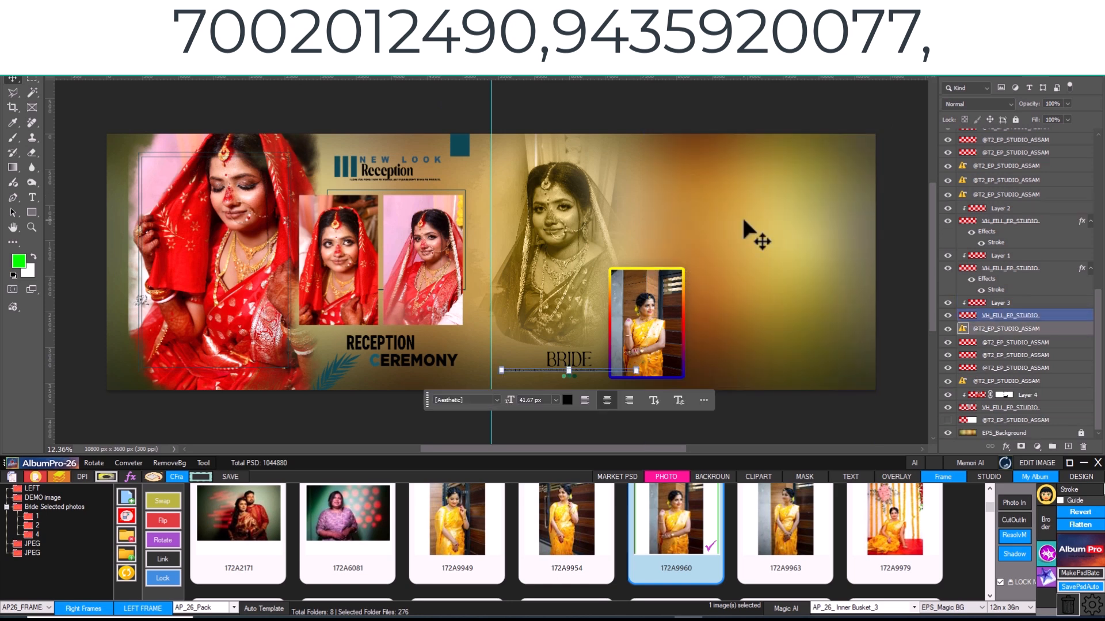
- Create a faded Shadow copy of the bordered inset photo and enlarge it to fill the emptied area of the spread
click(638, 348)
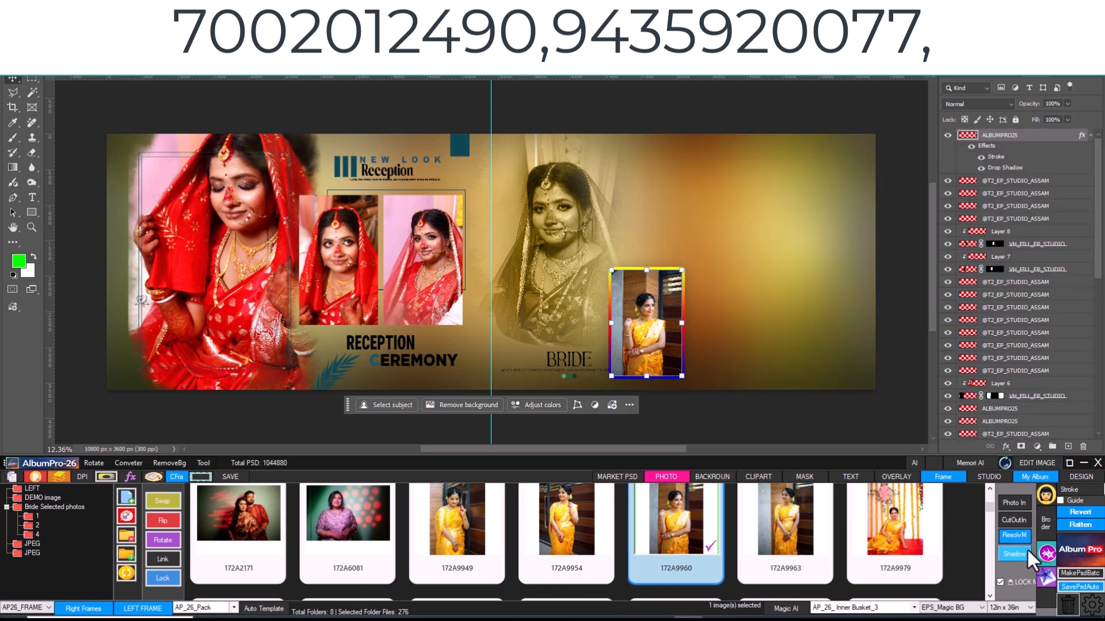
click(1013, 555)
drag(1097, 271, 1035, 412)
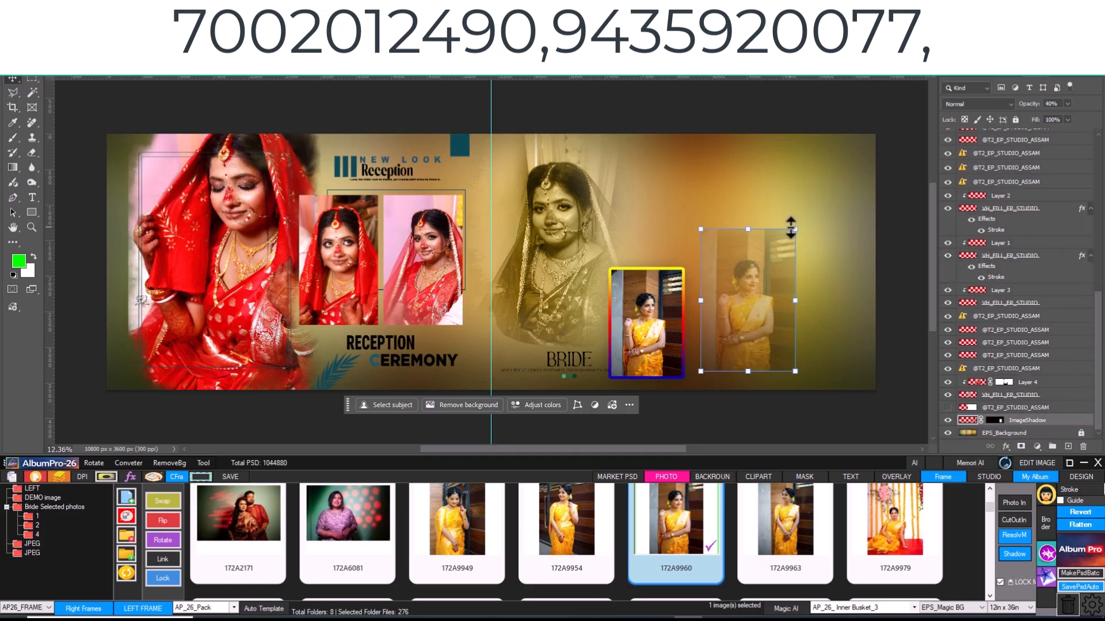
drag(793, 228, 860, 131)
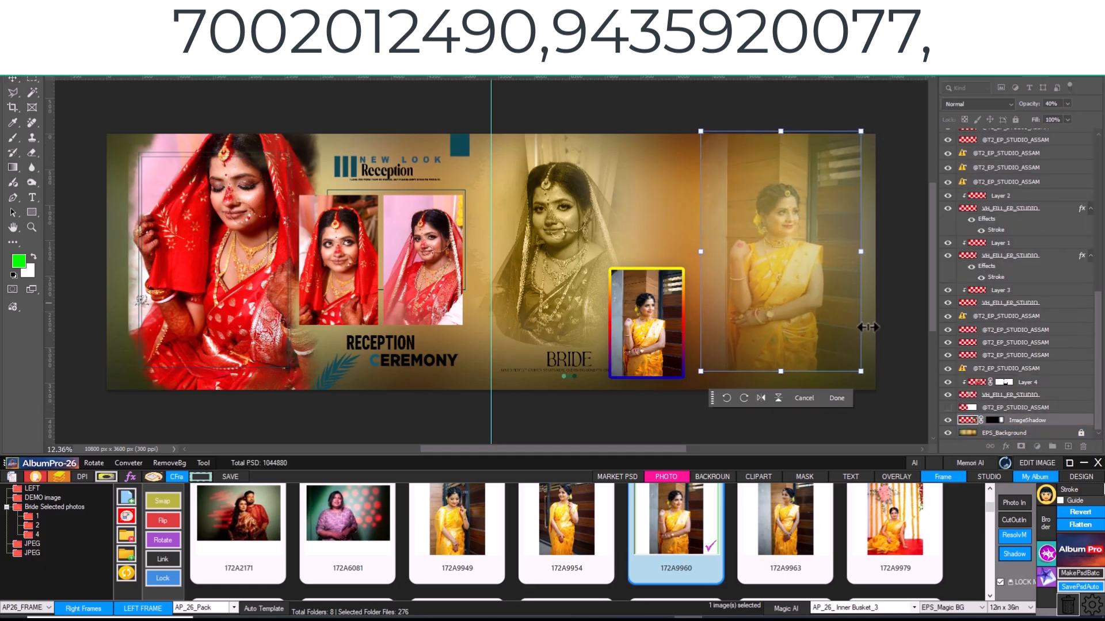
drag(860, 371, 877, 396)
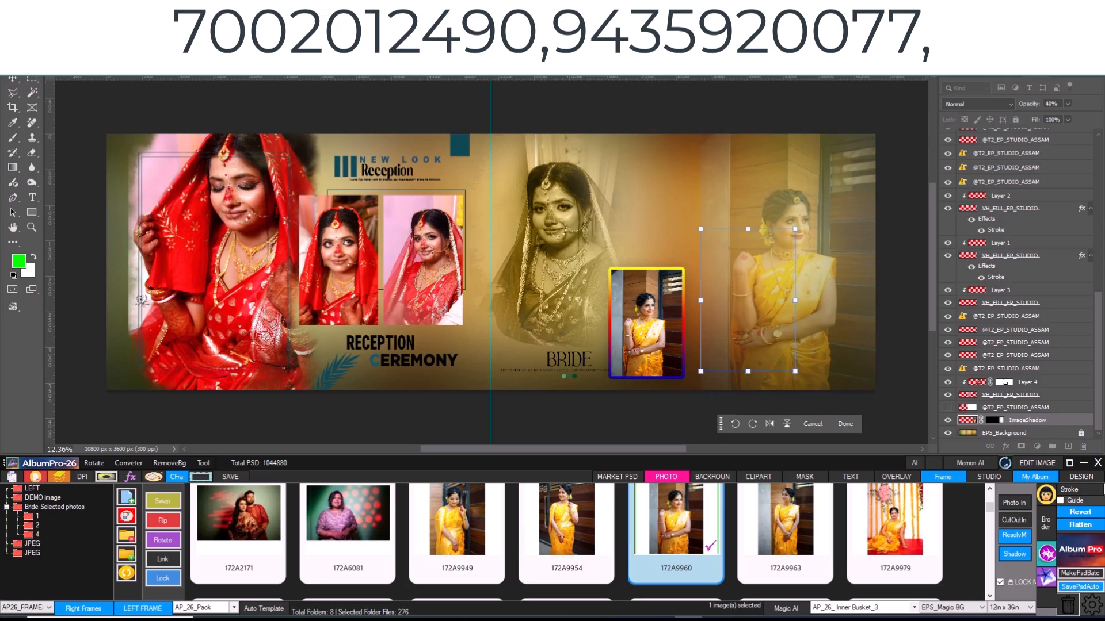
key(Return)
- Move the bordered inset photo over beside the faded copy and scale it up
drag(679, 337, 738, 320)
key(ctrl+t)
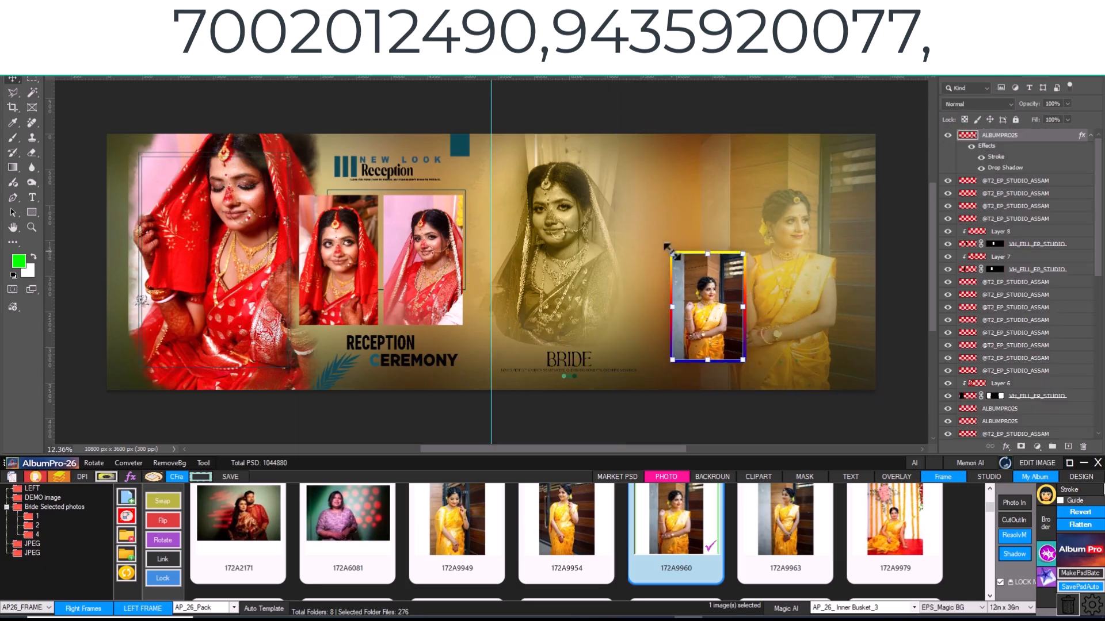
drag(672, 252, 628, 193)
drag(697, 293, 702, 304)
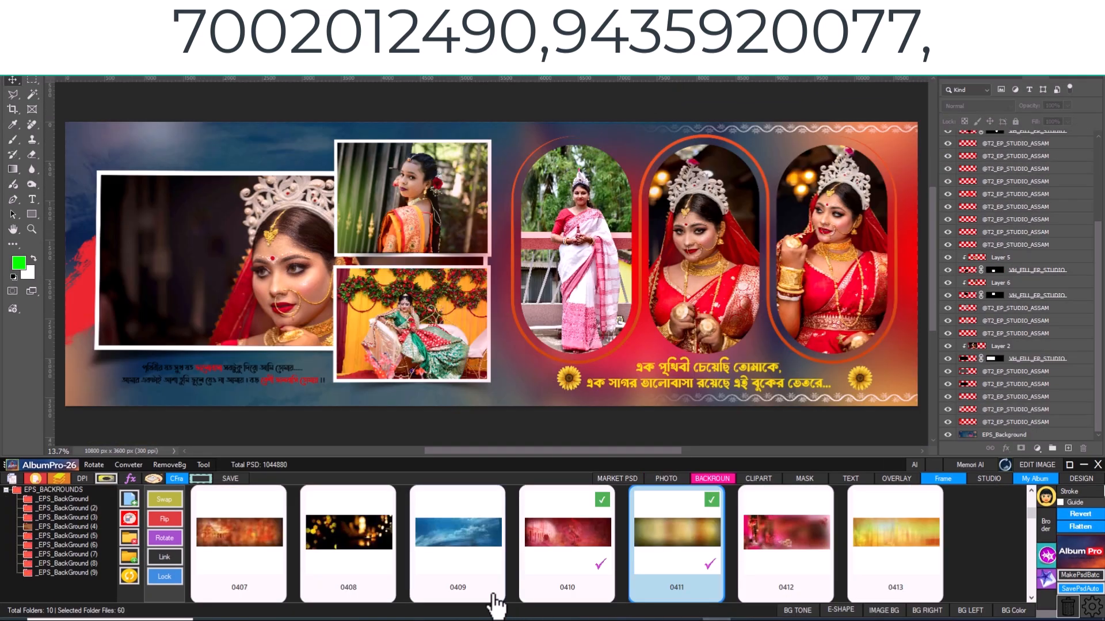
- Replace the bridal spread's background with 0422 and set its Gaussian Blur radius to 5.8 pixels
scroll(703, 526, down, 3)
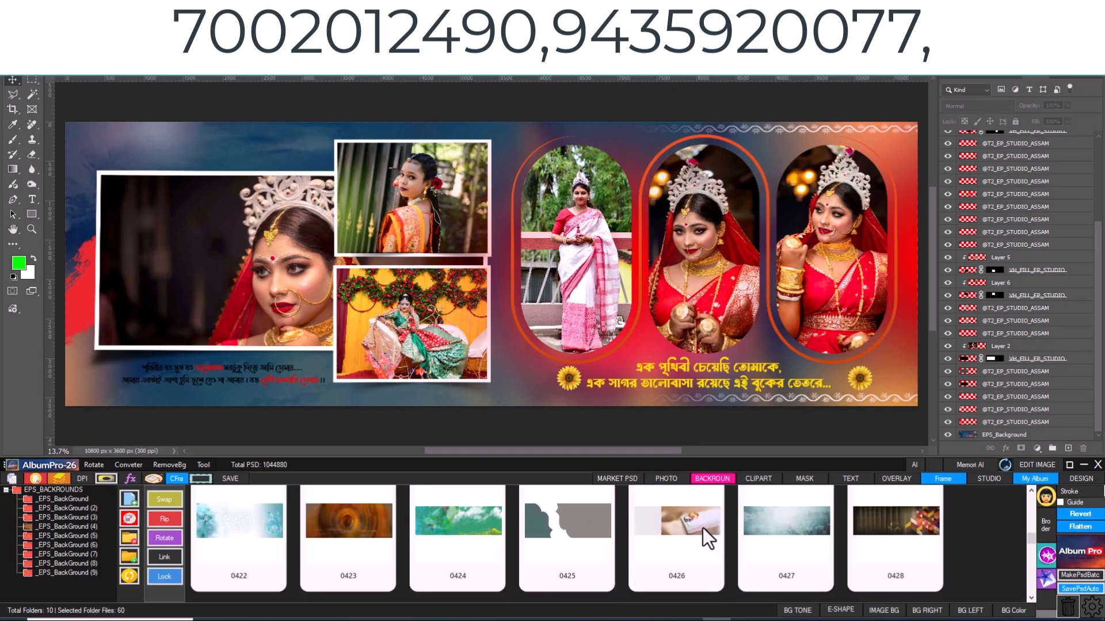
click(224, 539)
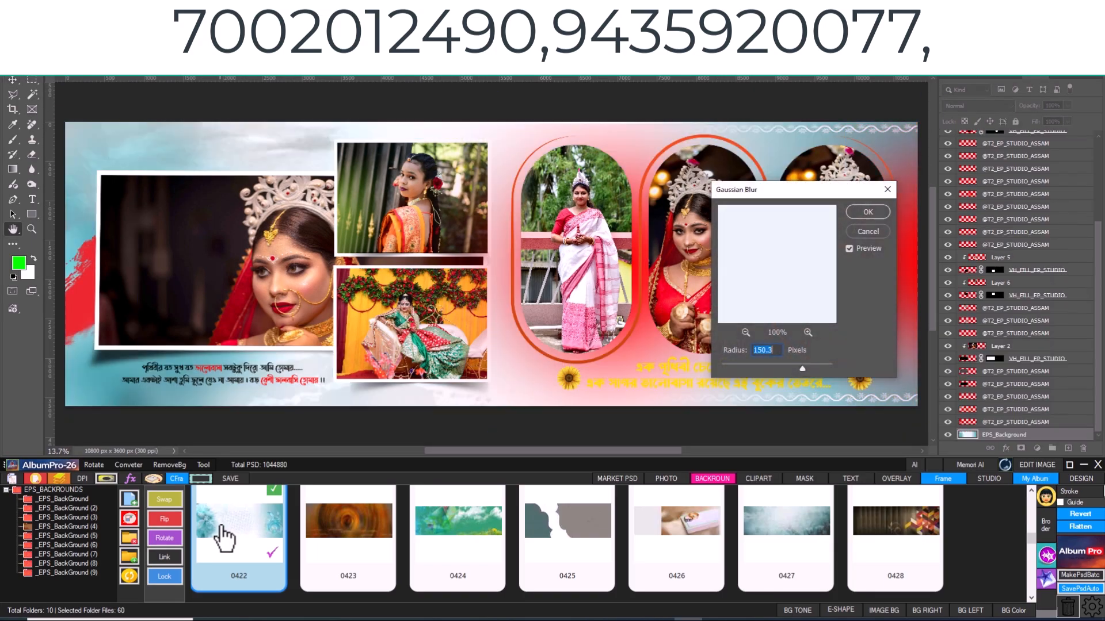
mouse_move(775, 372)
mouse_down()
mouse_move(737, 374)
mouse_move(760, 371)
mouse_up()
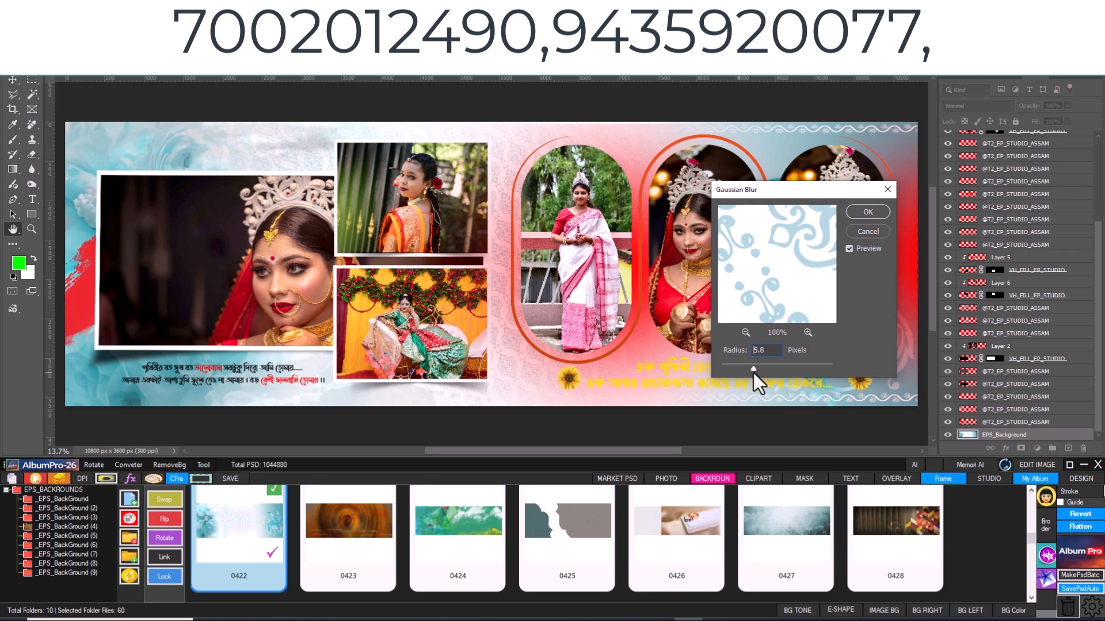
click(882, 211)
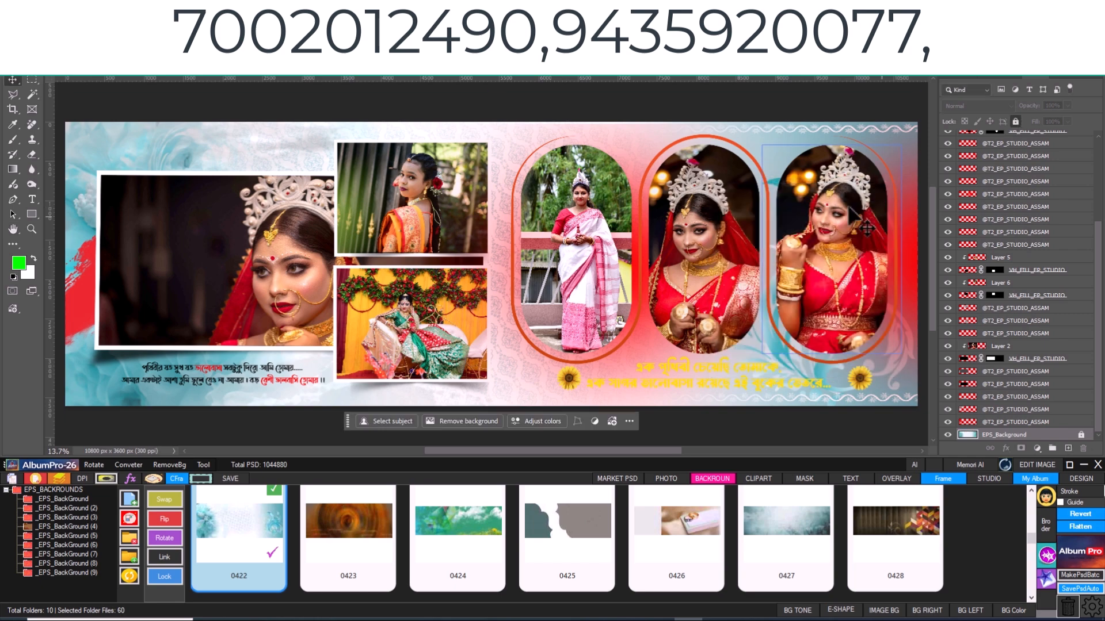
click(703, 391)
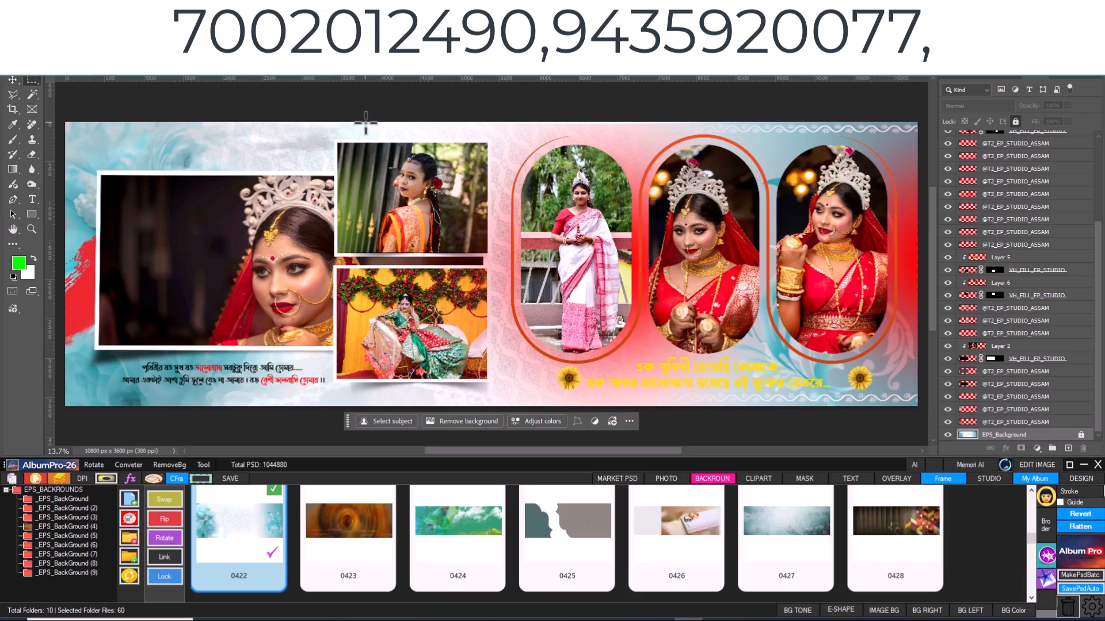
- Apply BG Tone to a full-height strip behind the two stacked photos with Hue +90 and Lightness -46, and deselect it
drag(365, 123, 452, 414)
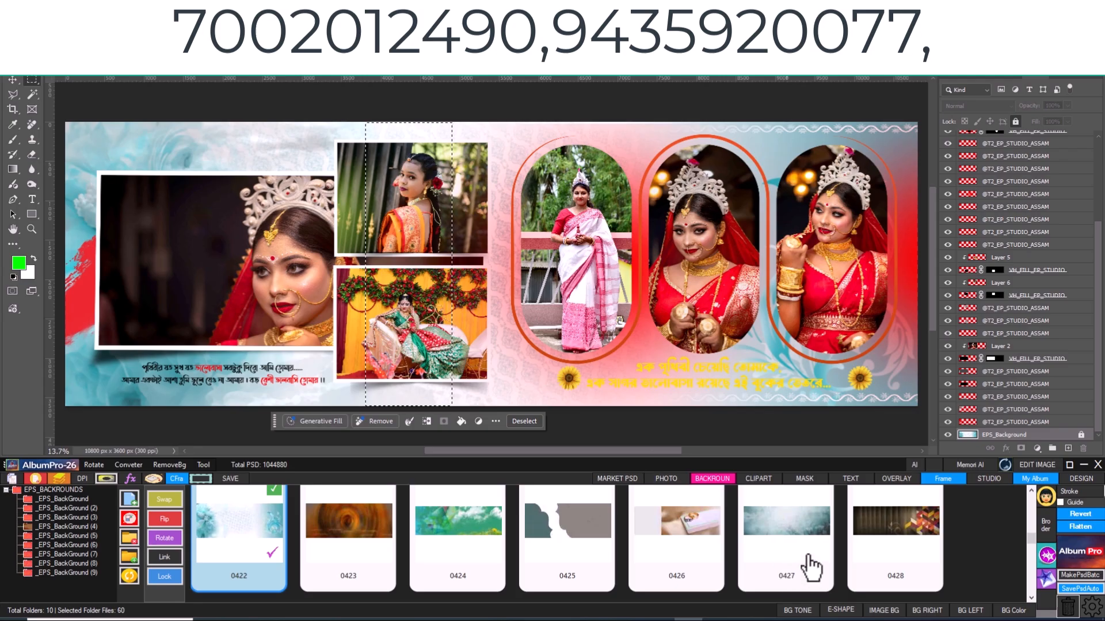
click(797, 611)
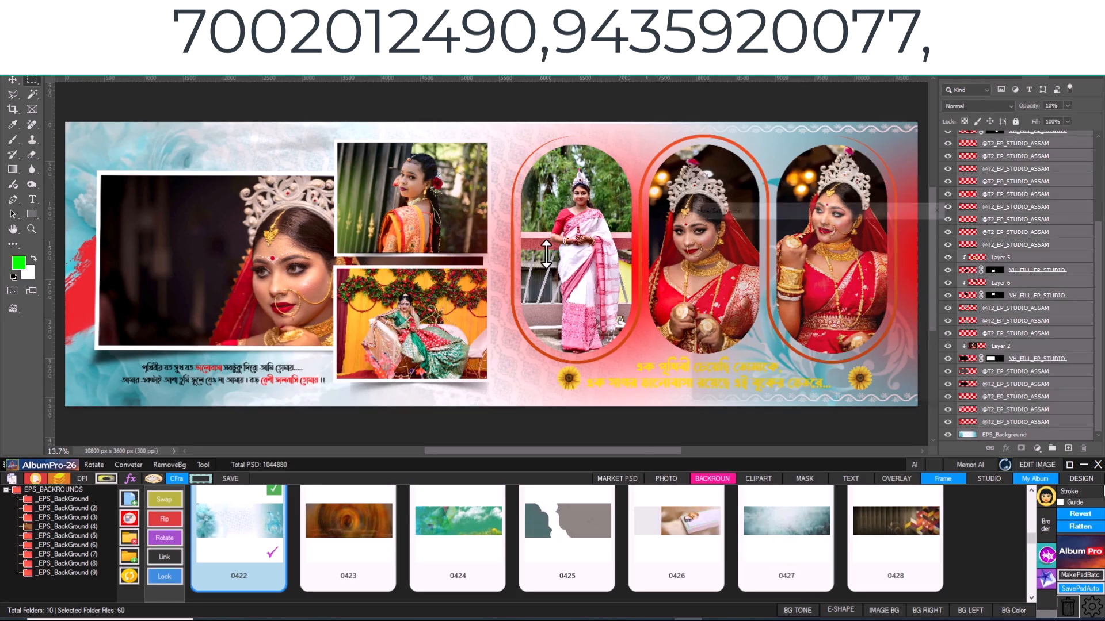
mouse_move(792, 287)
mouse_down()
mouse_move(815, 288)
mouse_move(754, 290)
mouse_move(796, 290)
mouse_up()
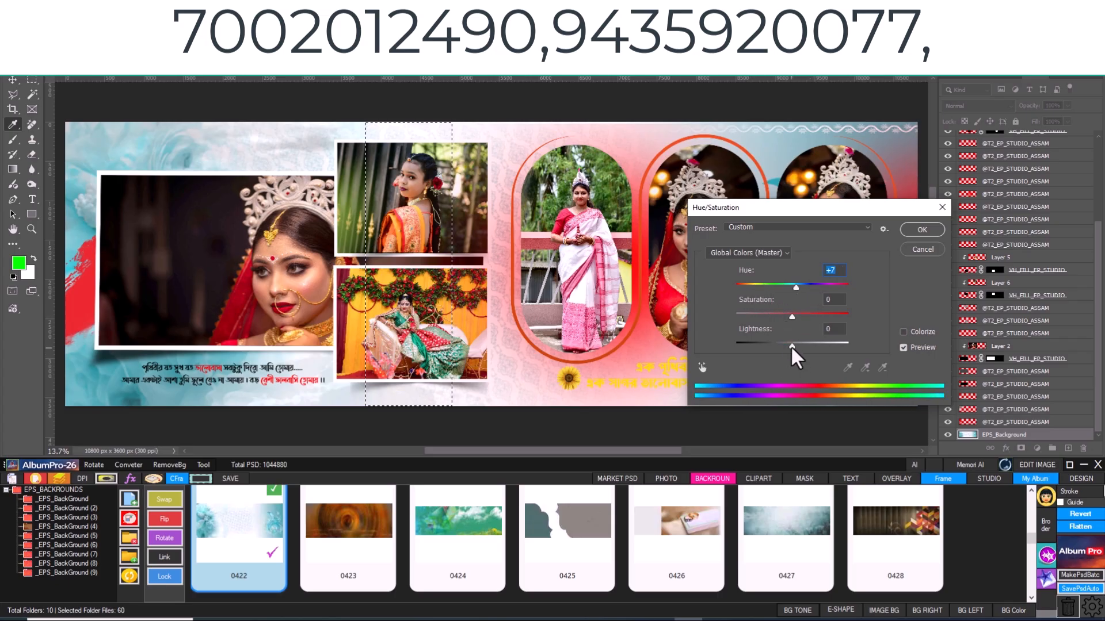
drag(791, 346, 765, 347)
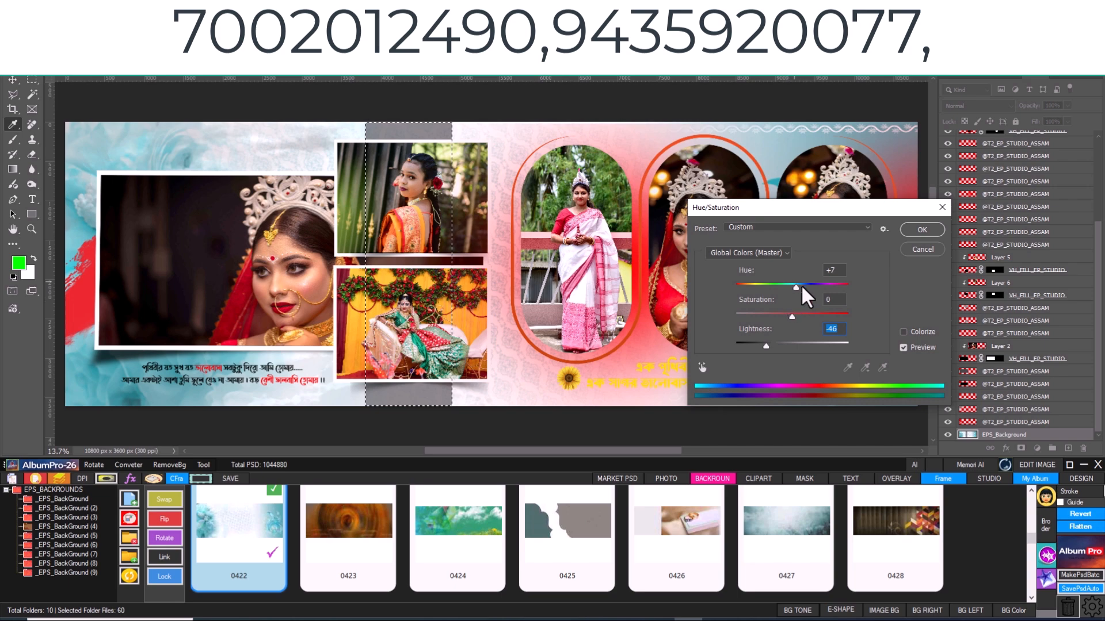
drag(797, 286, 828, 297)
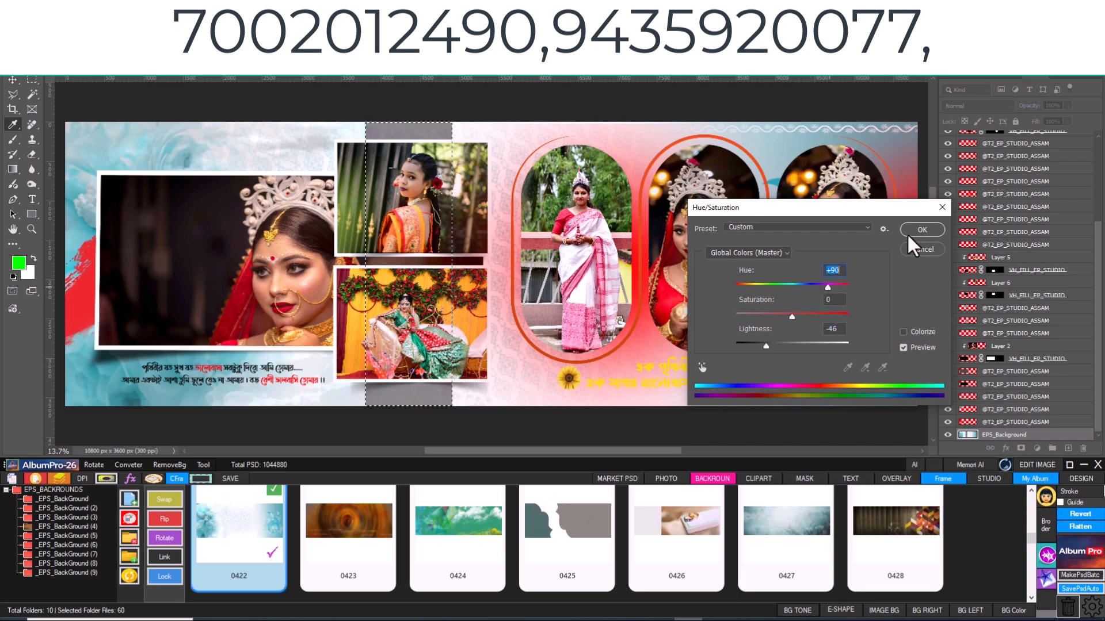
click(932, 228)
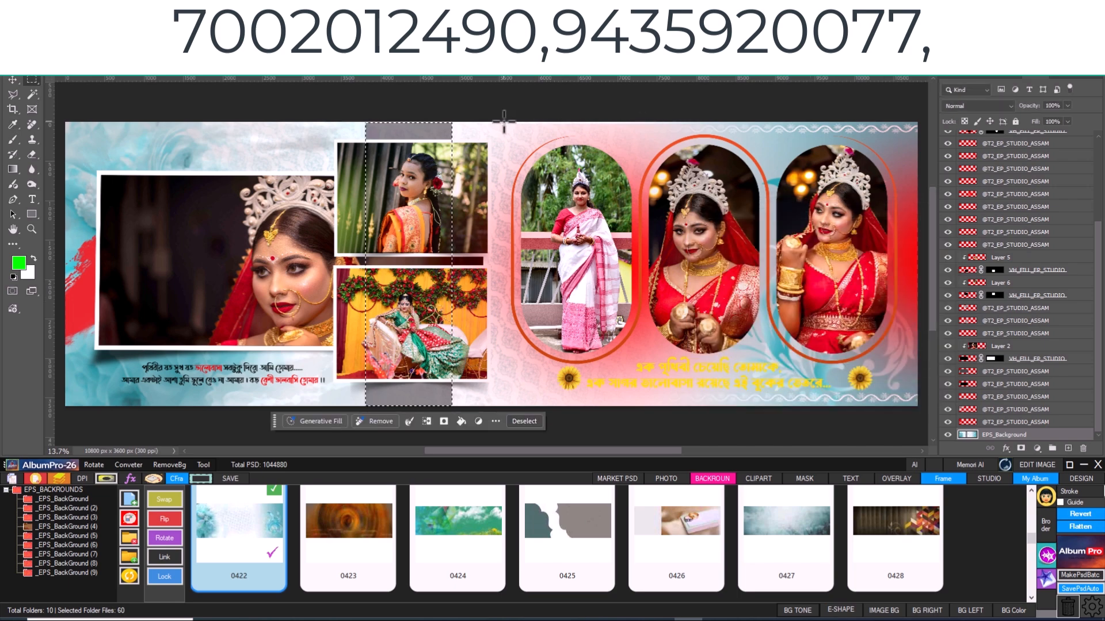
key(ctrl+d)
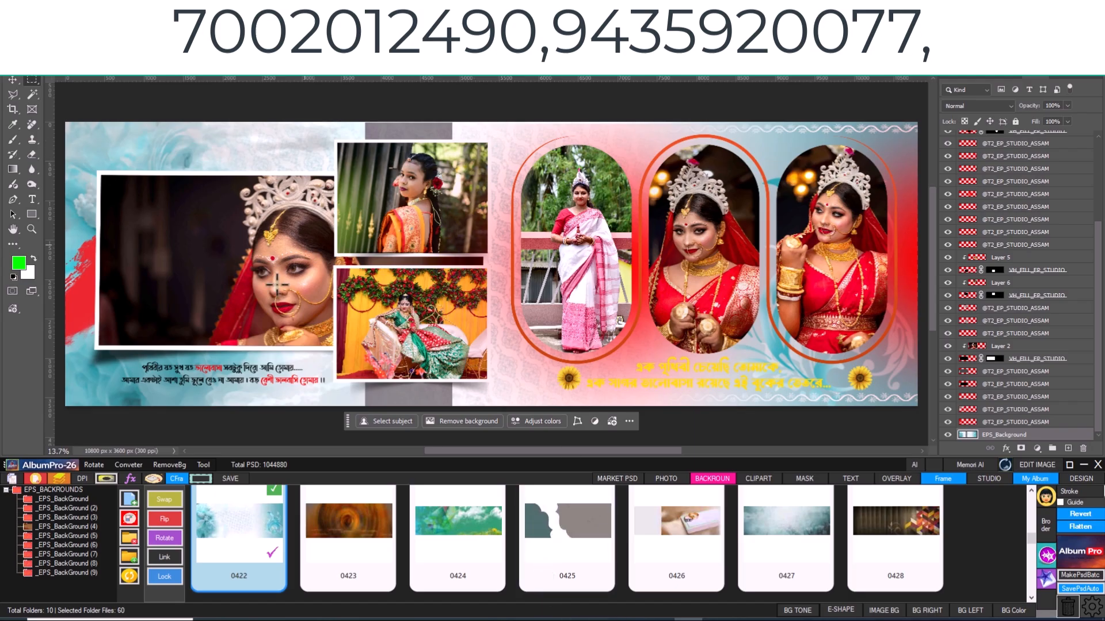
key(ctrl+z)
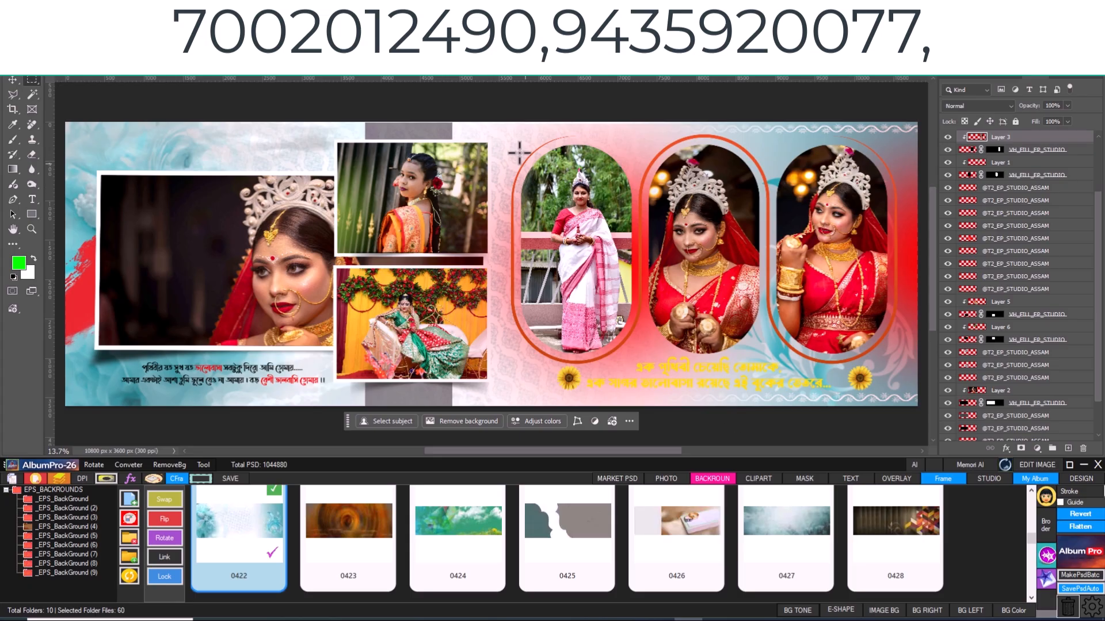
- Add an E-Shape rectangle around the three arched photos, filled with red f0080e sampled from the bride's sari
drag(500, 141, 910, 382)
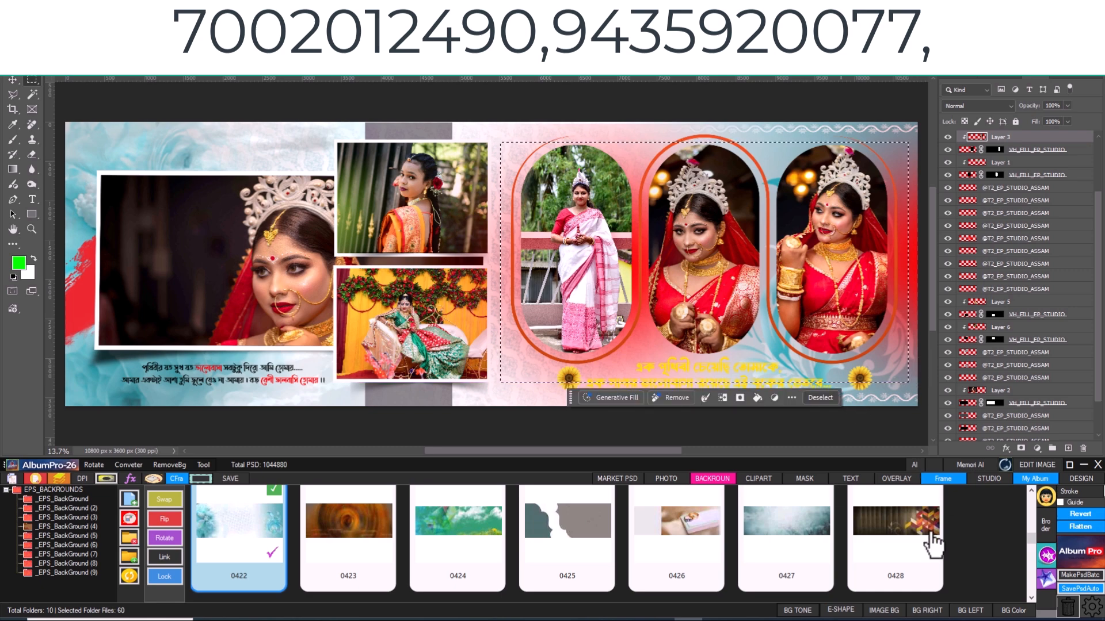
click(847, 617)
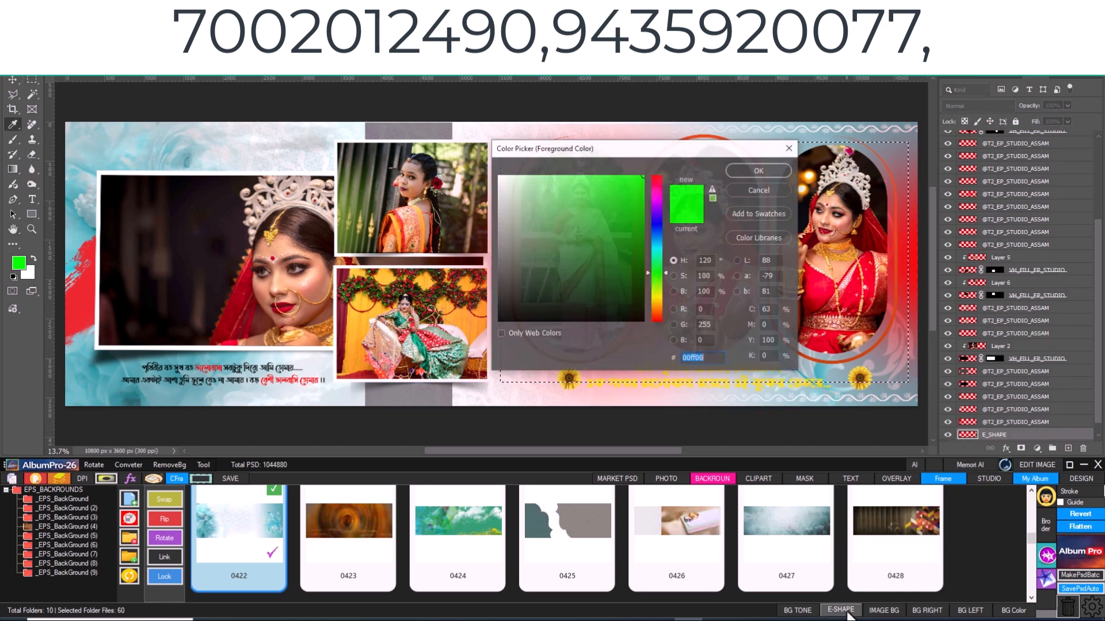
drag(614, 155, 370, 118)
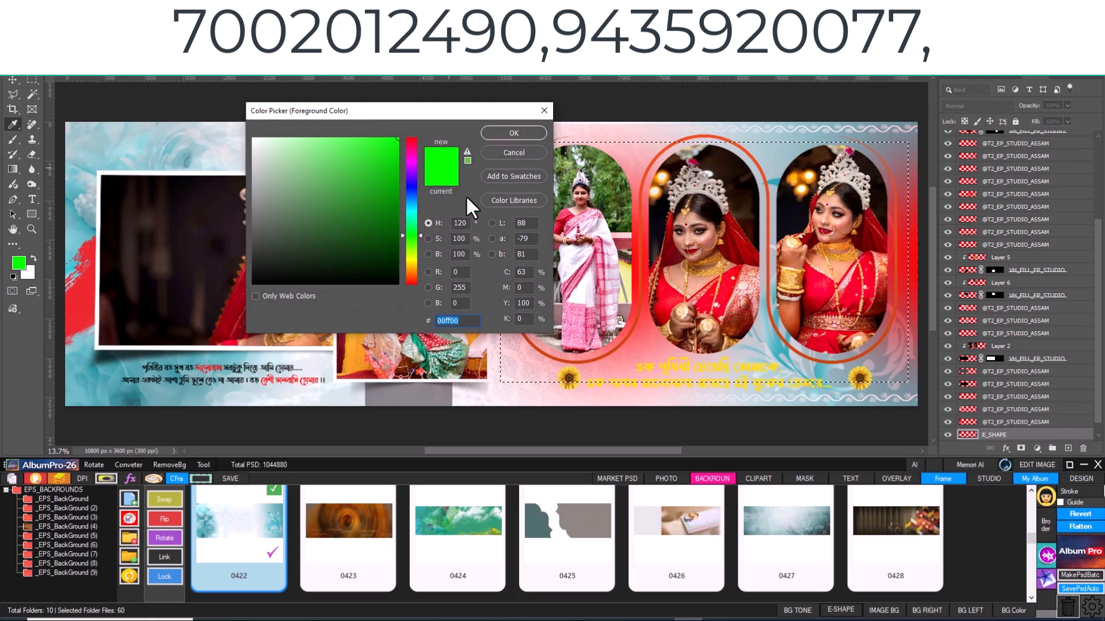
click(732, 289)
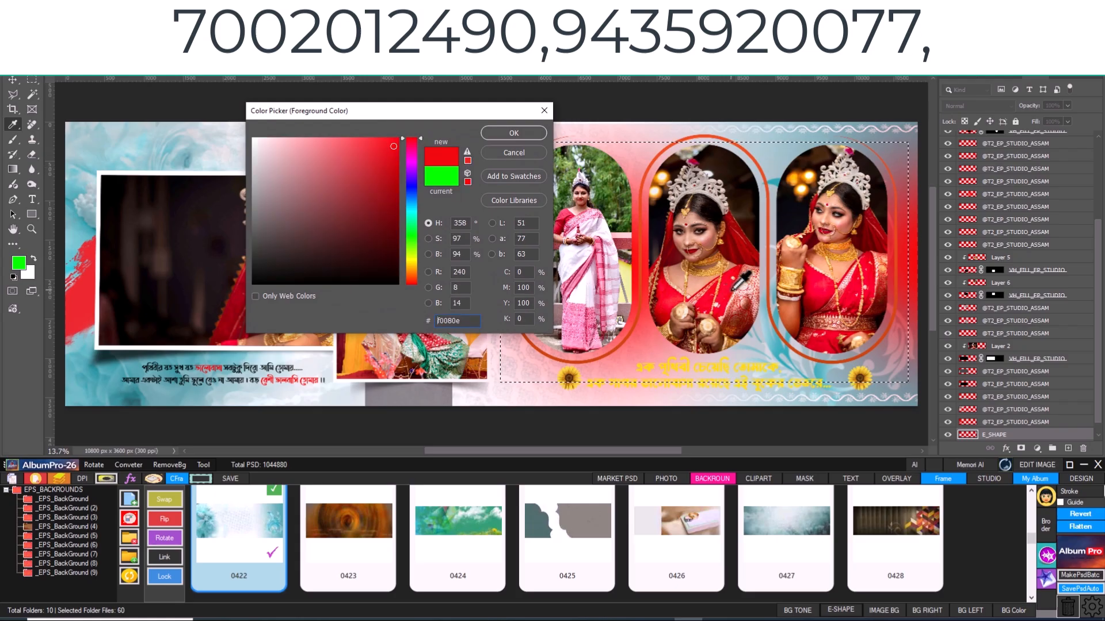
click(513, 133)
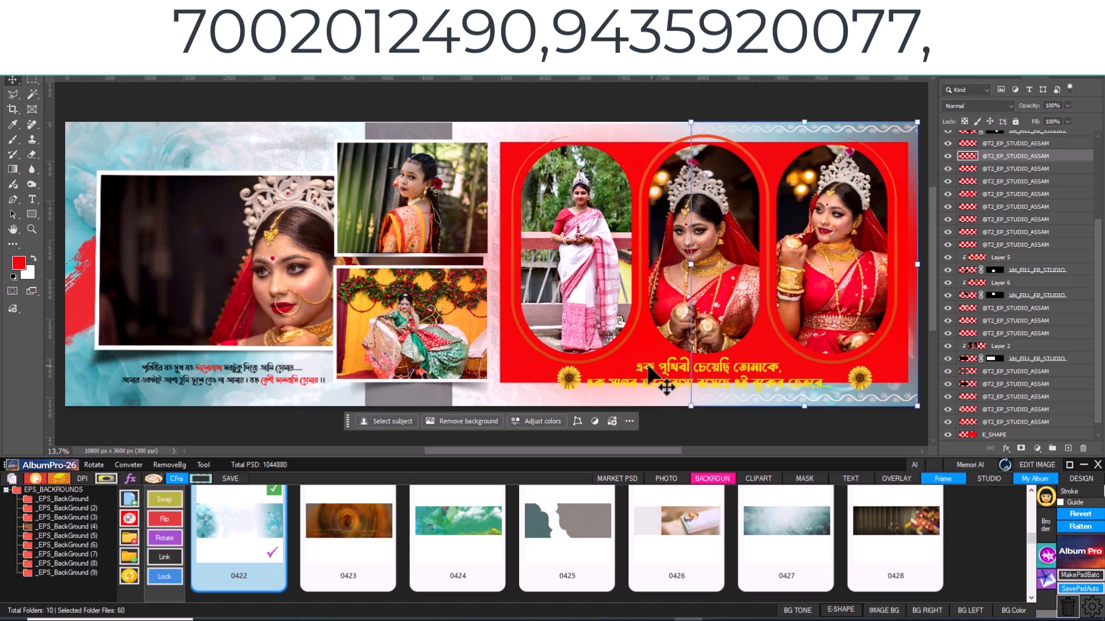
- Select the E_SHAPE layer and nudge the red rectangle upward behind the arched photos
click(641, 346)
click(640, 346)
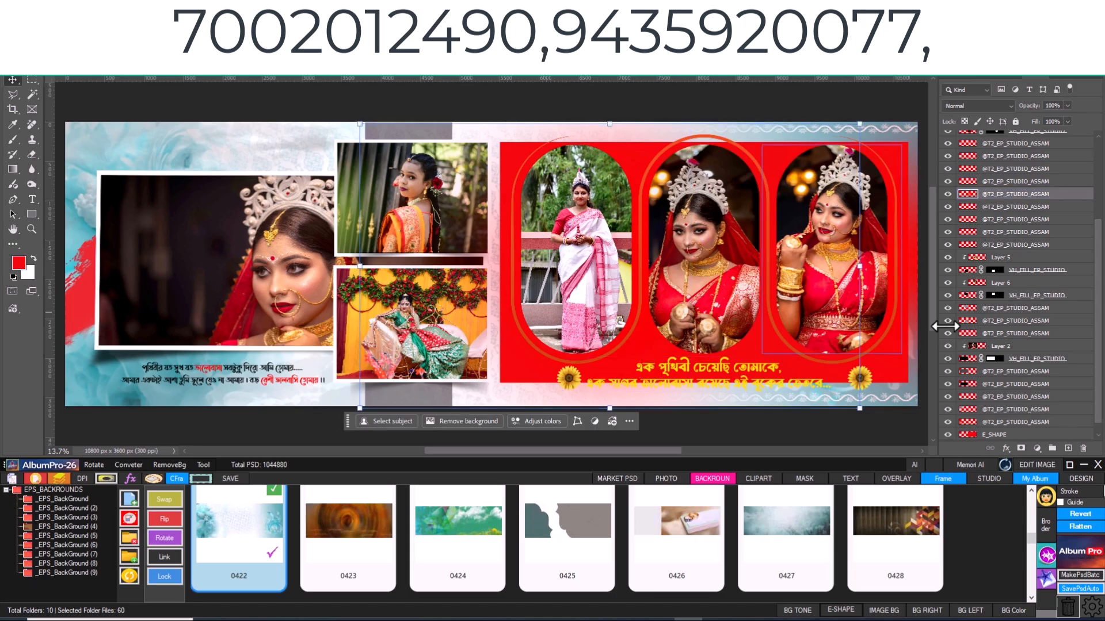
click(1029, 436)
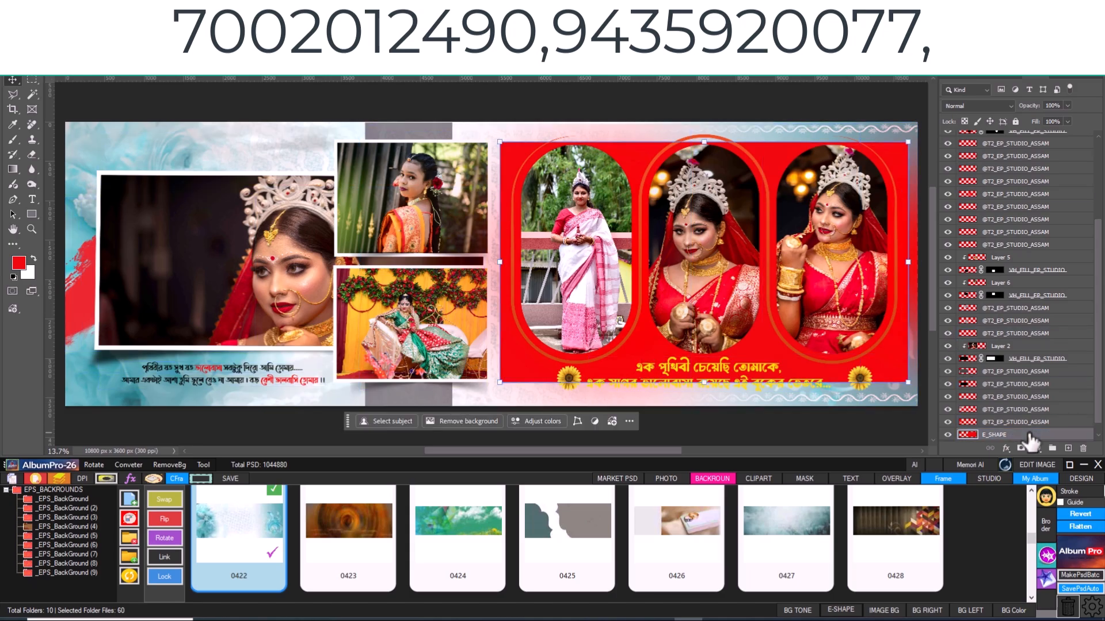
key(shift+Up)
key(shift+Up)
key(shift+Up)
key(shift+Up)
key(shift+Up)
key(shift+Up)
key(shift+Up)
key(shift+Up)
key(shift+Up)
key(shift+Up)
key(shift+Up)
key(shift+Up)
key(shift+Up)
key(shift+Up)
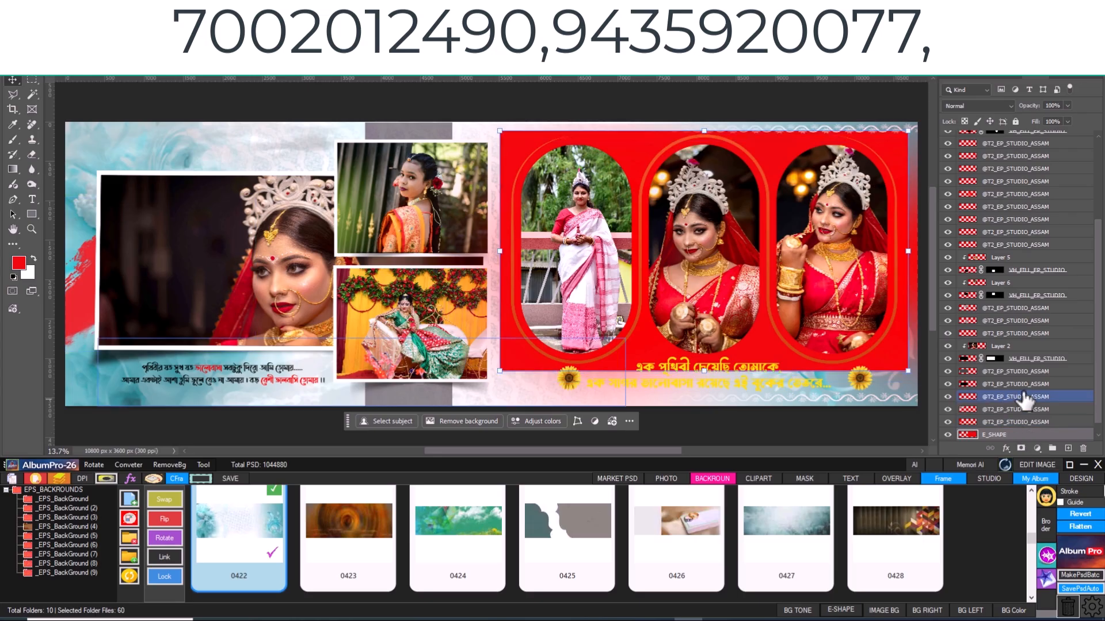
- Lower the red rectangle's opacity to 22% and deselect the layer
click(996, 372)
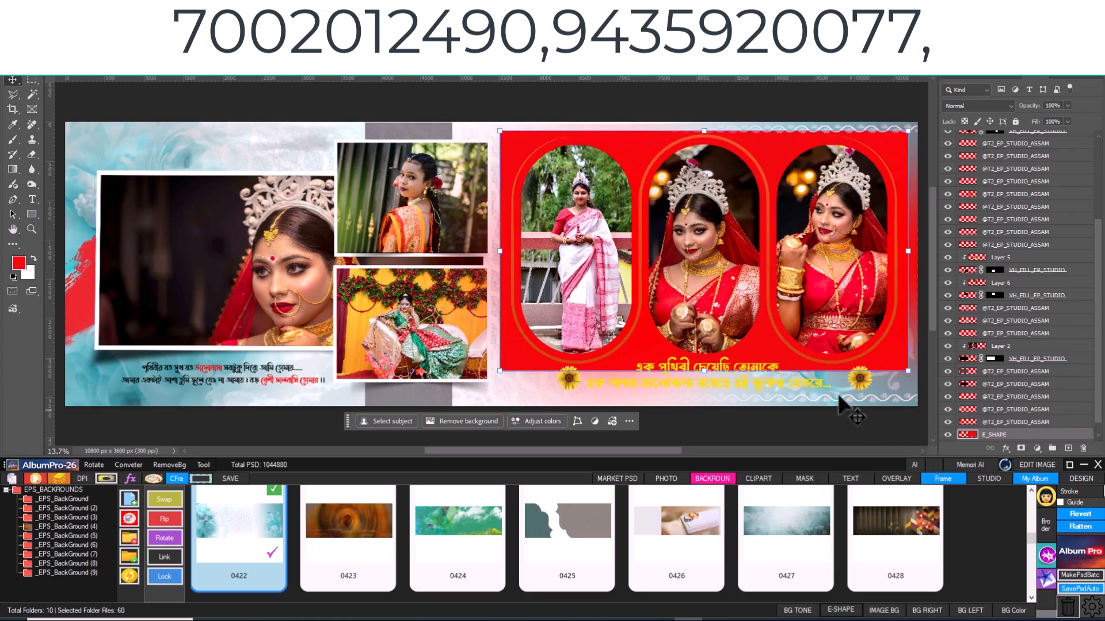
click(1025, 244)
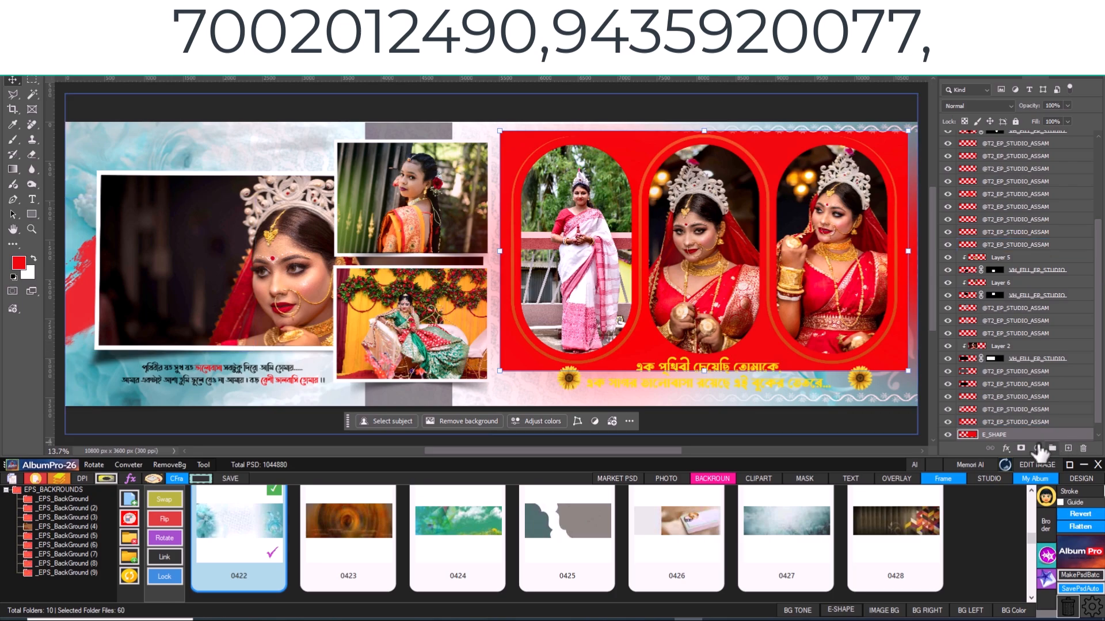
click(1065, 105)
drag(1061, 117, 1027, 126)
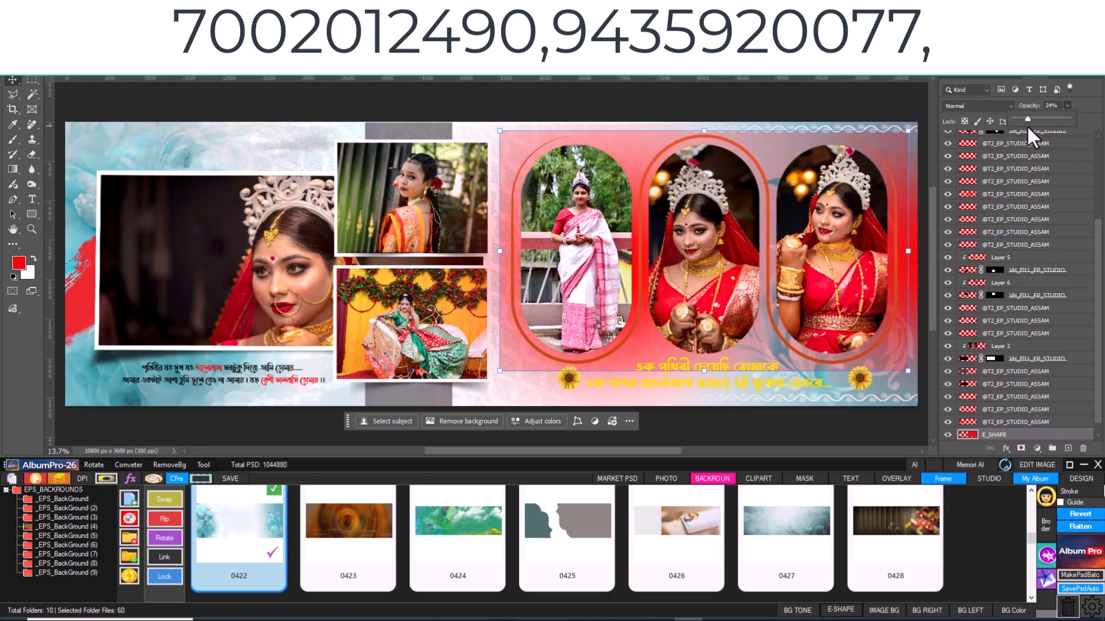
click(611, 111)
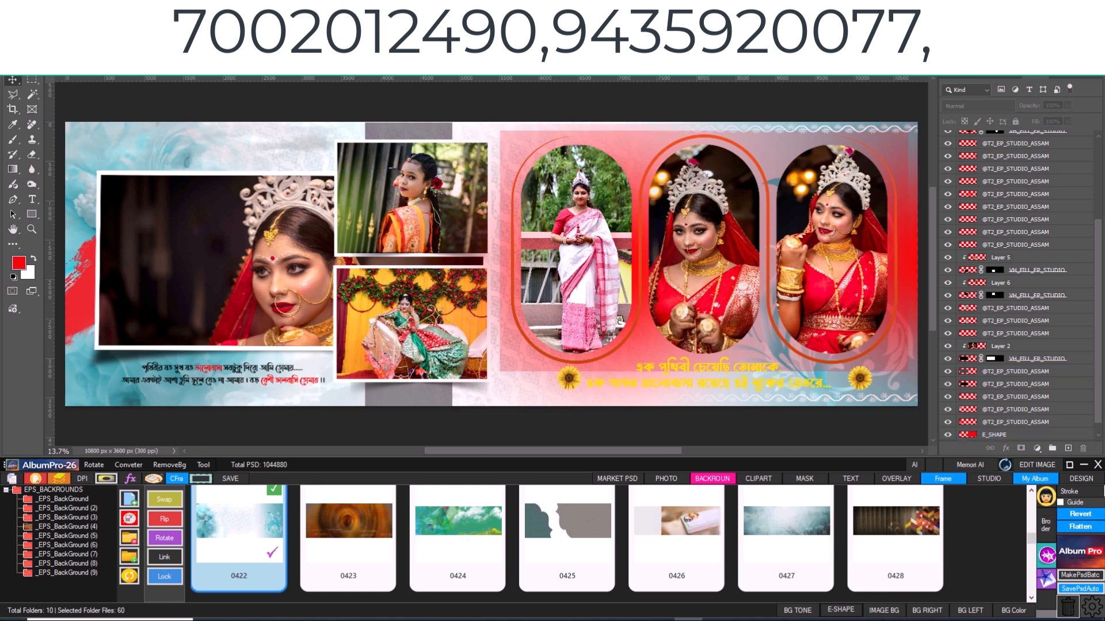
- Delete the E_SHAPE layer from the spread
click(562, 360)
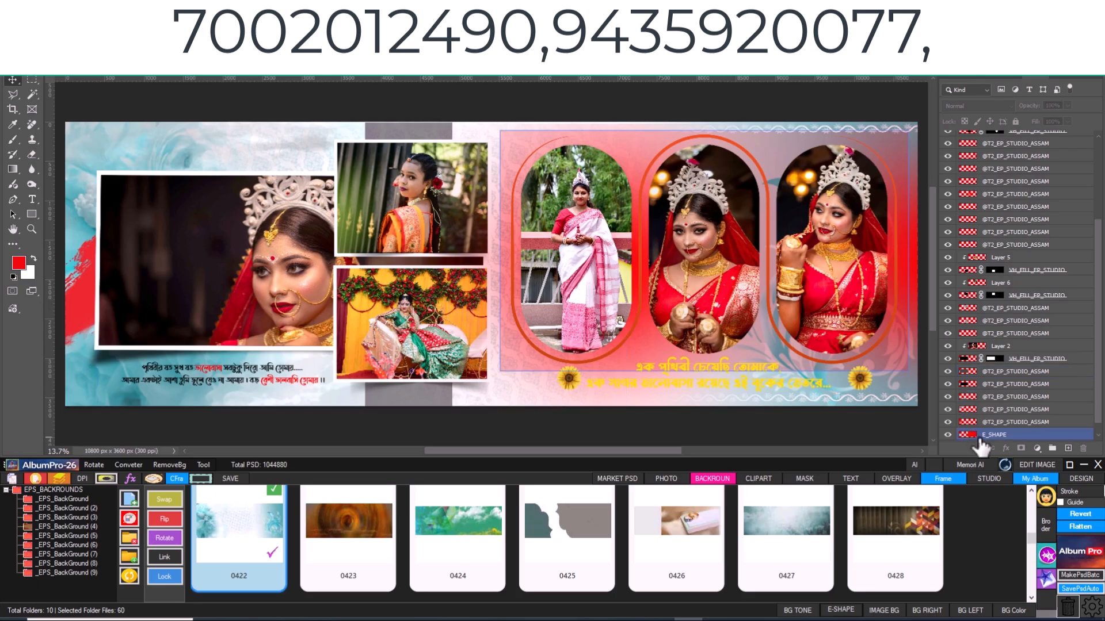
click(993, 435)
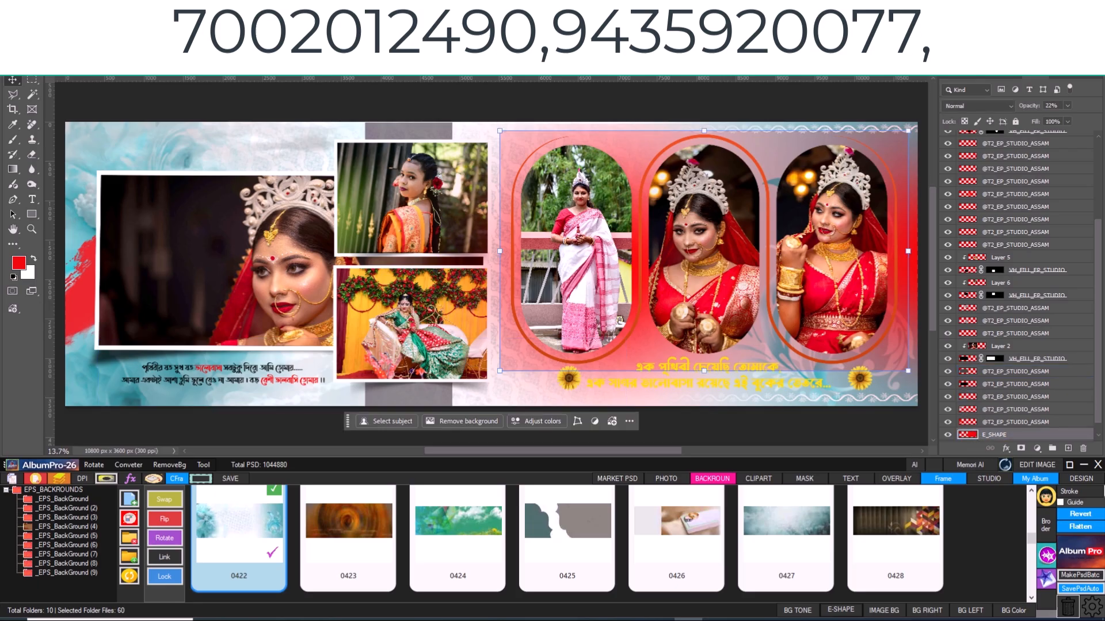
click(33, 479)
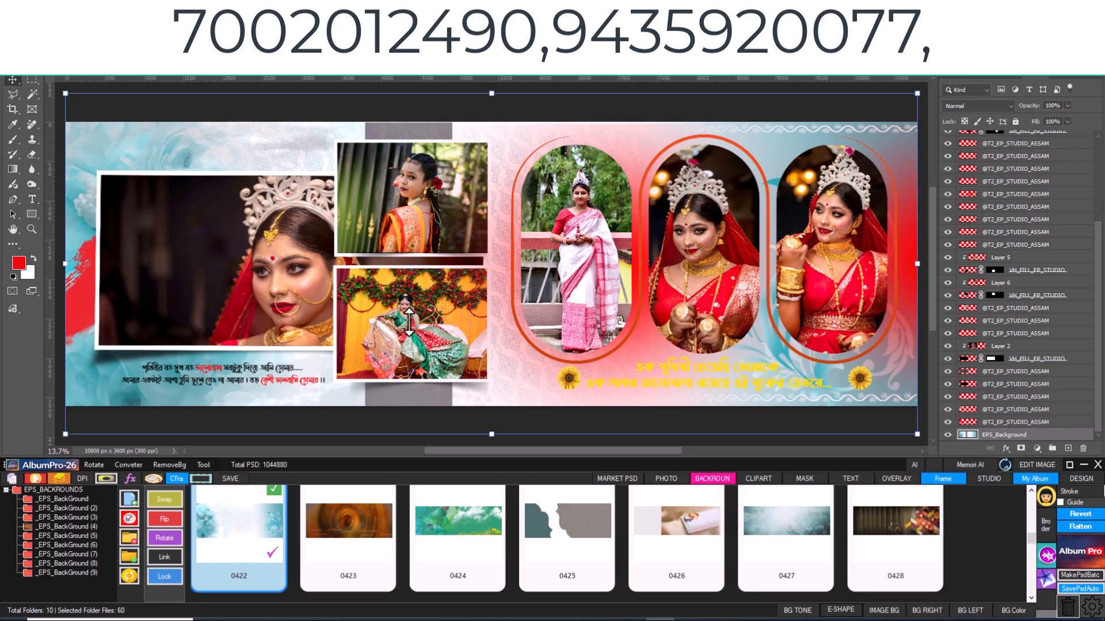
- Build an image background from the upper small photo with an 80-pixel Gaussian Blur and accept the Hue/Saturation adjustment
click(440, 213)
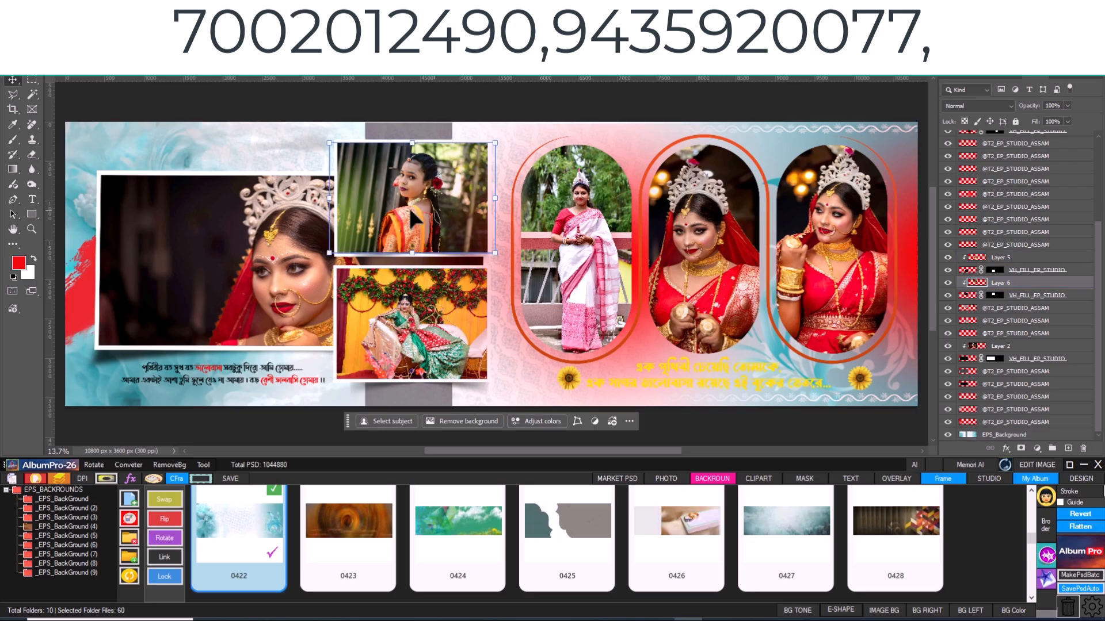
click(878, 612)
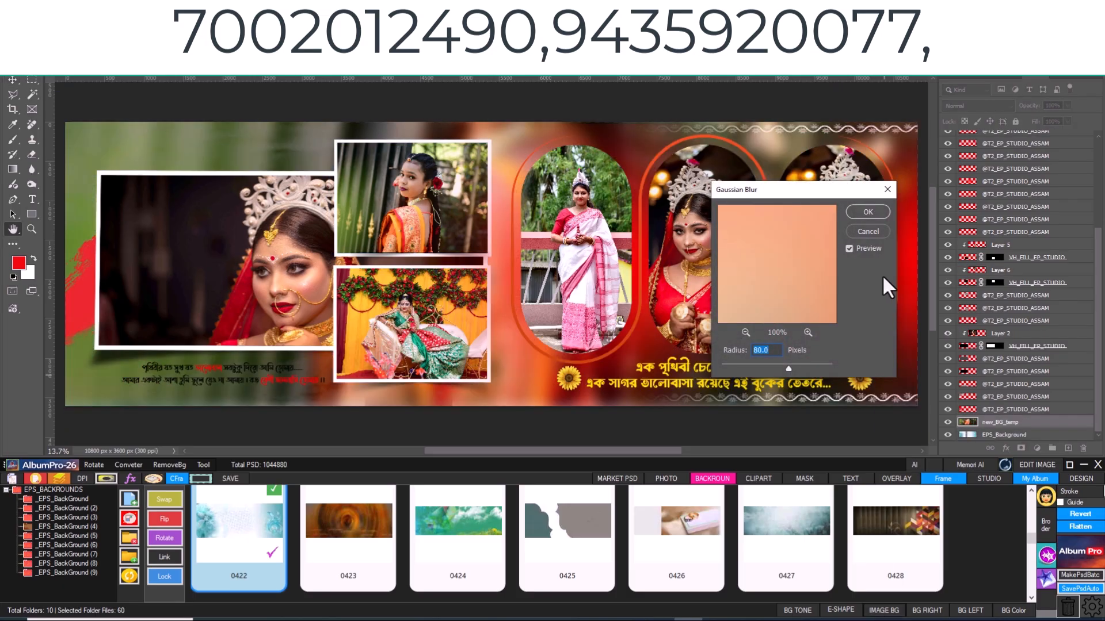
click(864, 212)
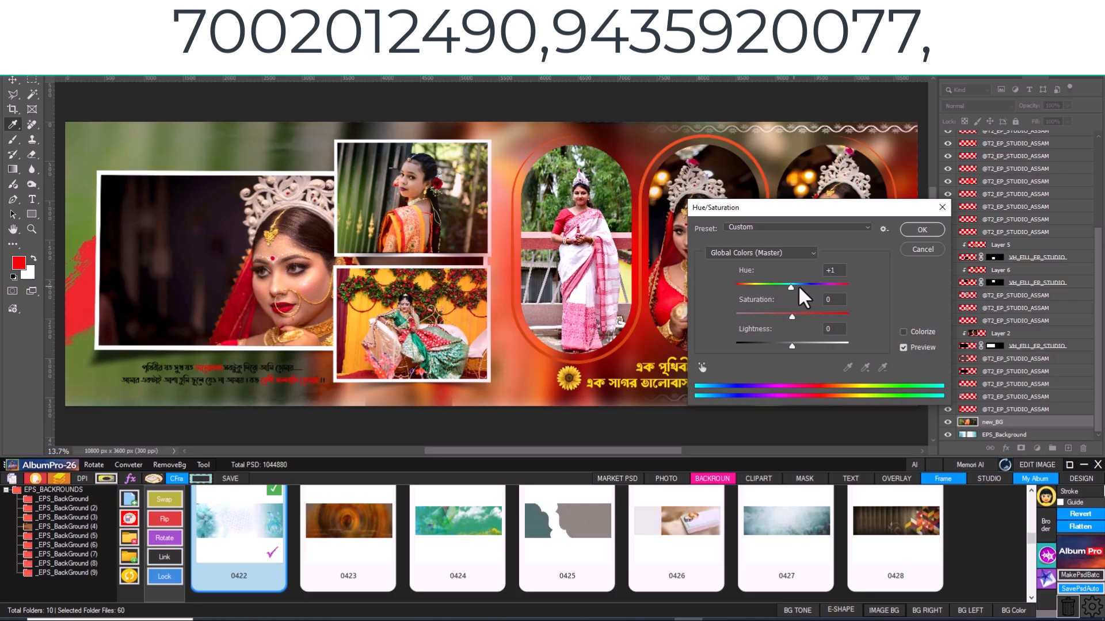
click(940, 224)
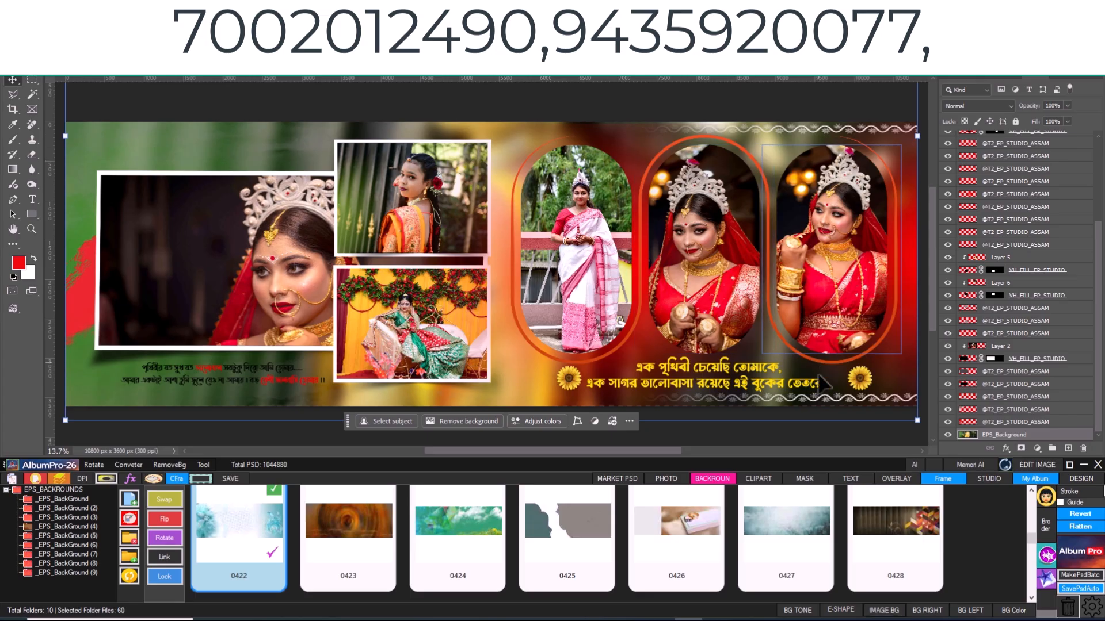
- Fill the right half of the spread's background with the pale mauve colour cfb5cb
click(927, 611)
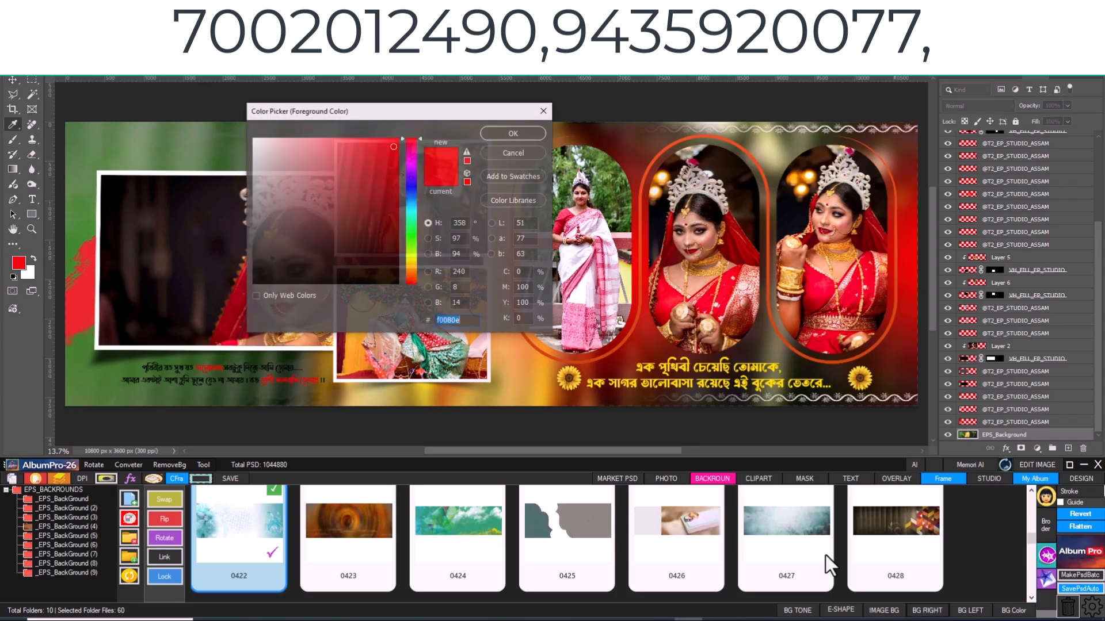
drag(403, 109, 306, 102)
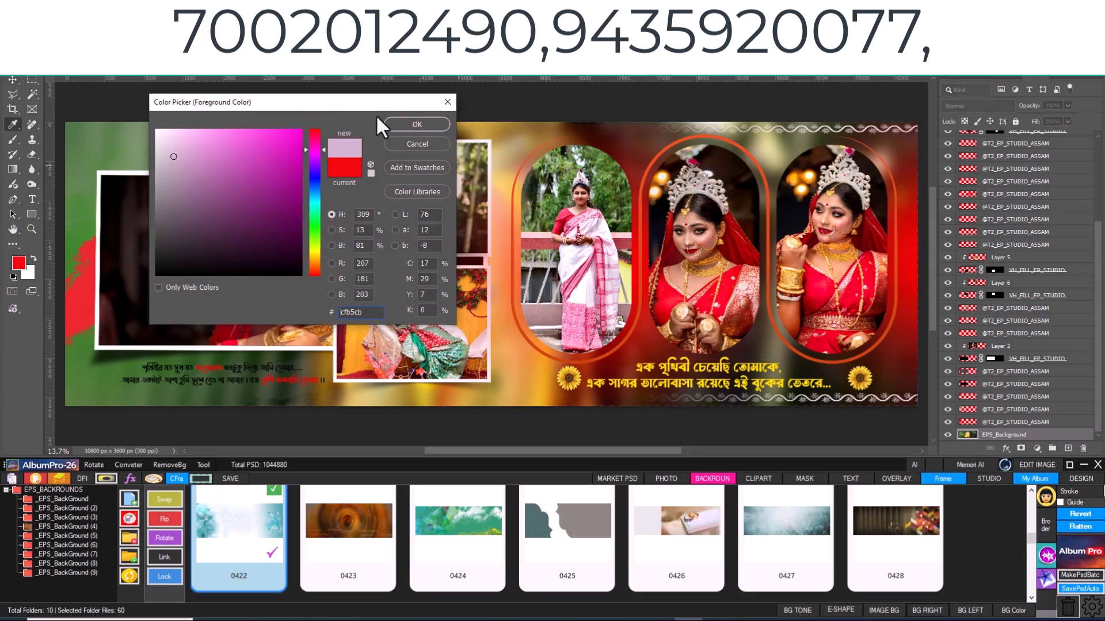
click(413, 125)
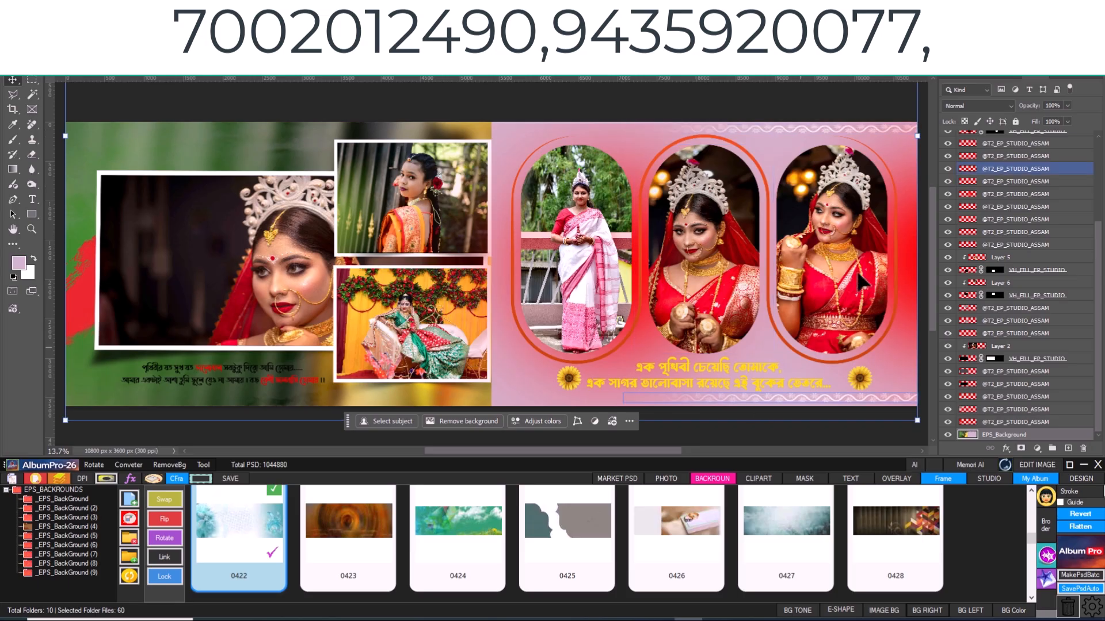
click(158, 280)
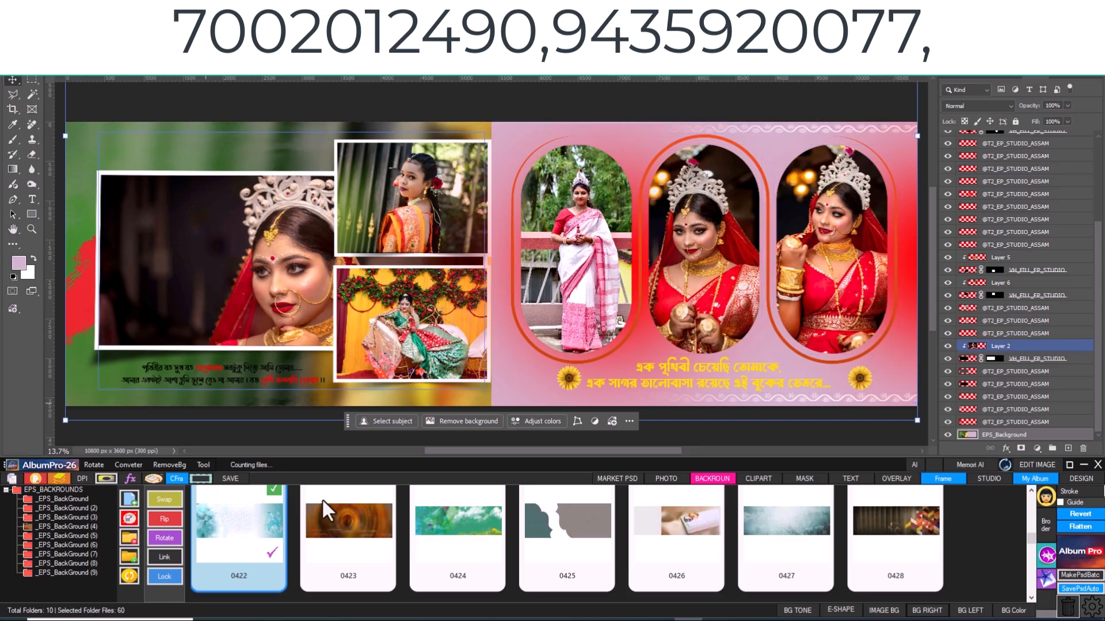
- Fill the left half of the background with peach fed3b1 sampled from the large bride photo
click(970, 611)
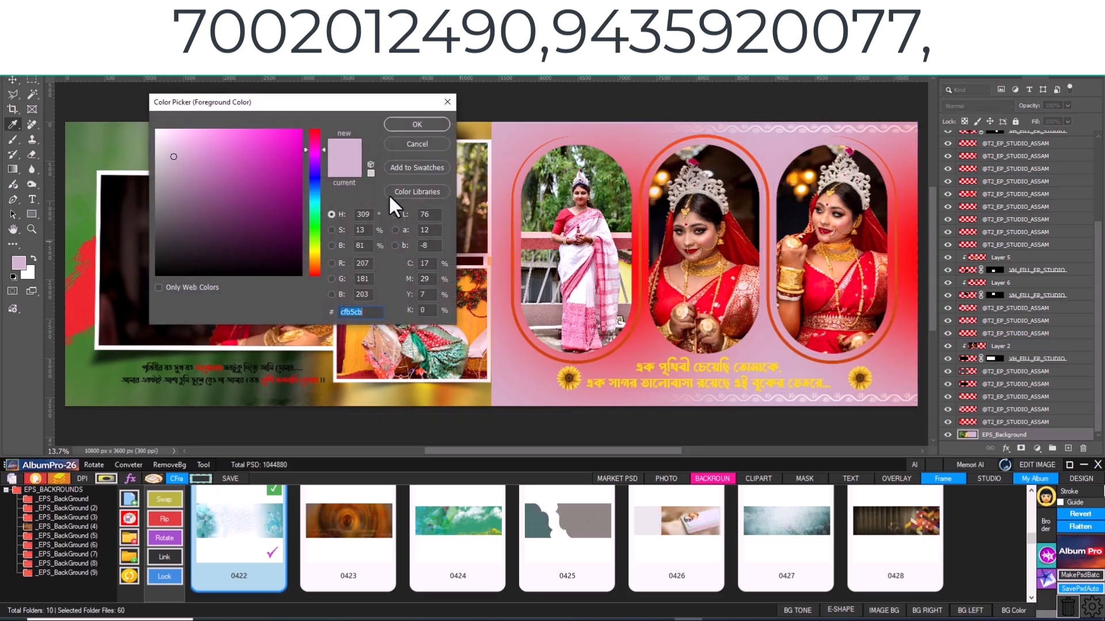
drag(318, 108, 602, 122)
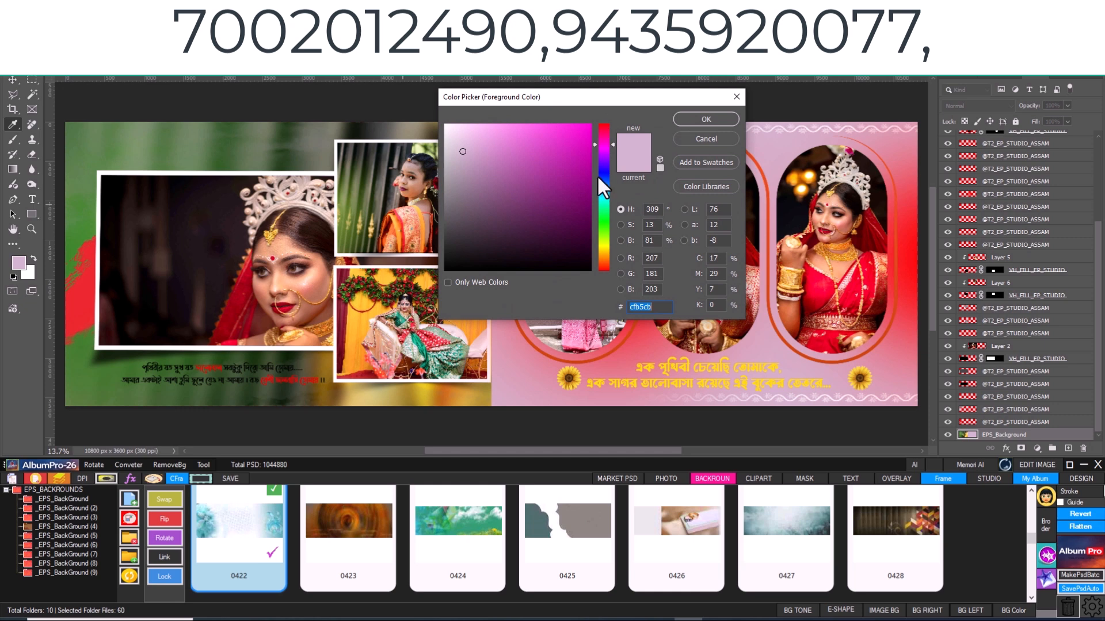
drag(587, 183, 549, 215)
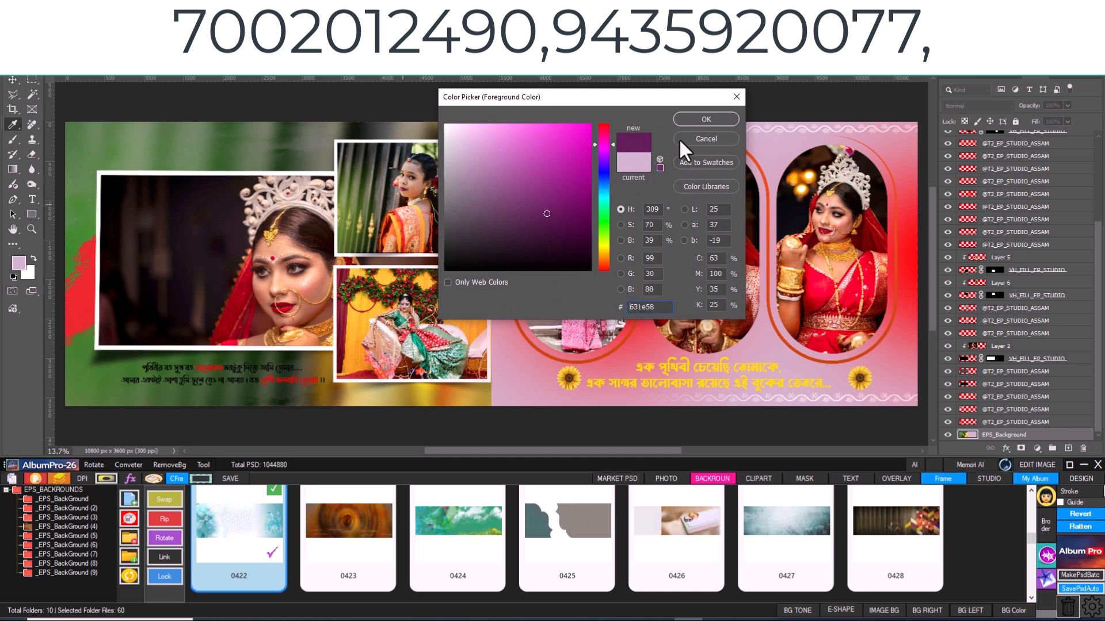
click(247, 293)
click(306, 280)
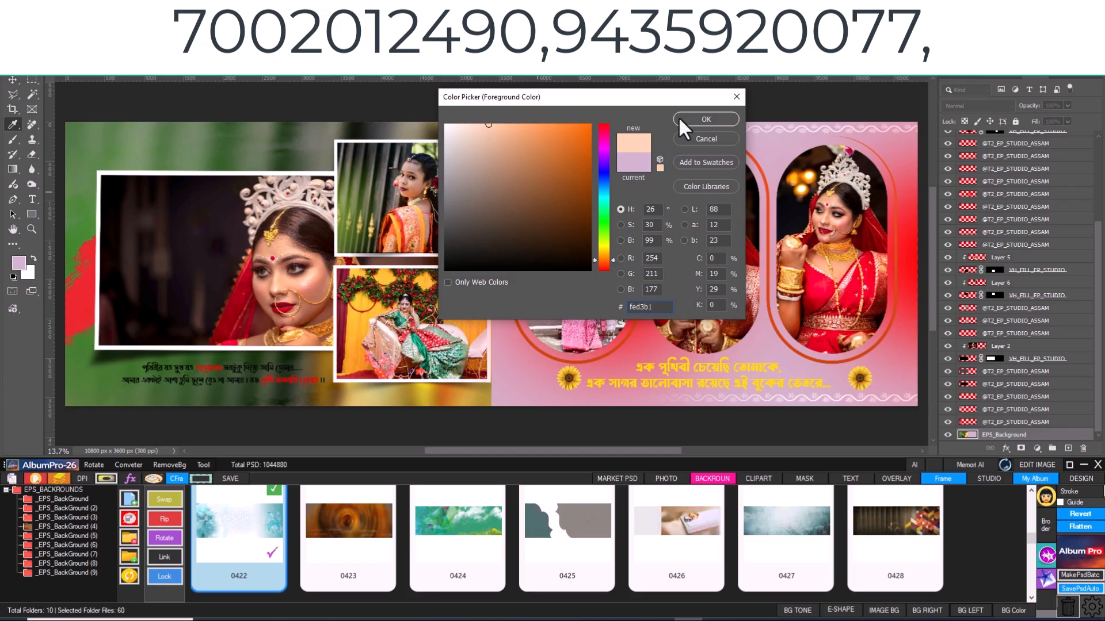
click(717, 117)
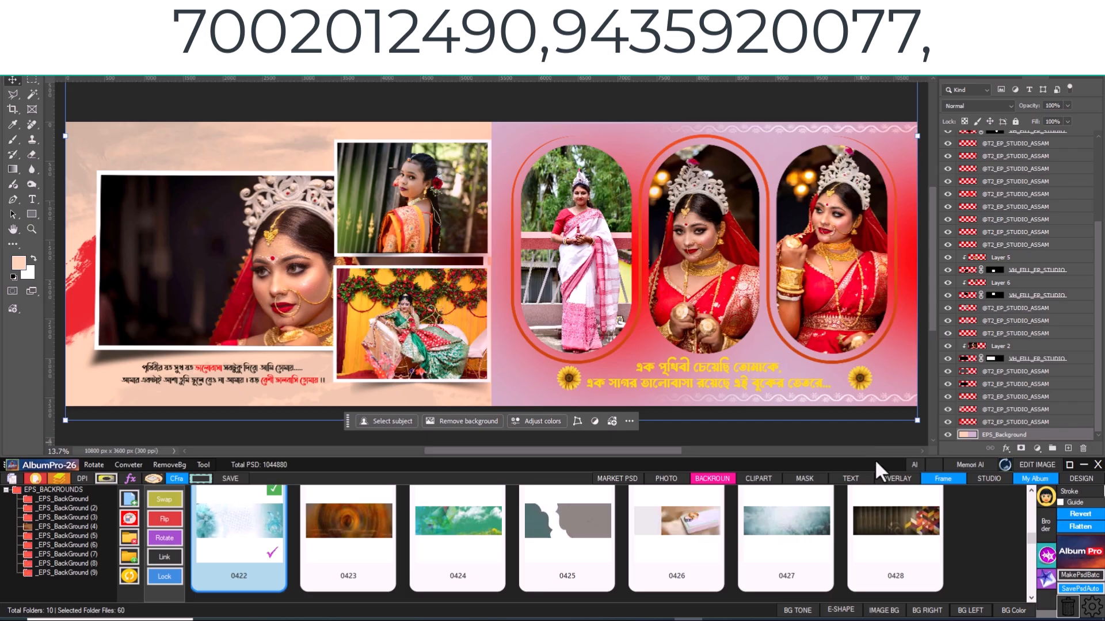
- Fill the whole spread background with pale beige ded8cc sampled from the bride's crown in the rightmost arched photo
click(1016, 610)
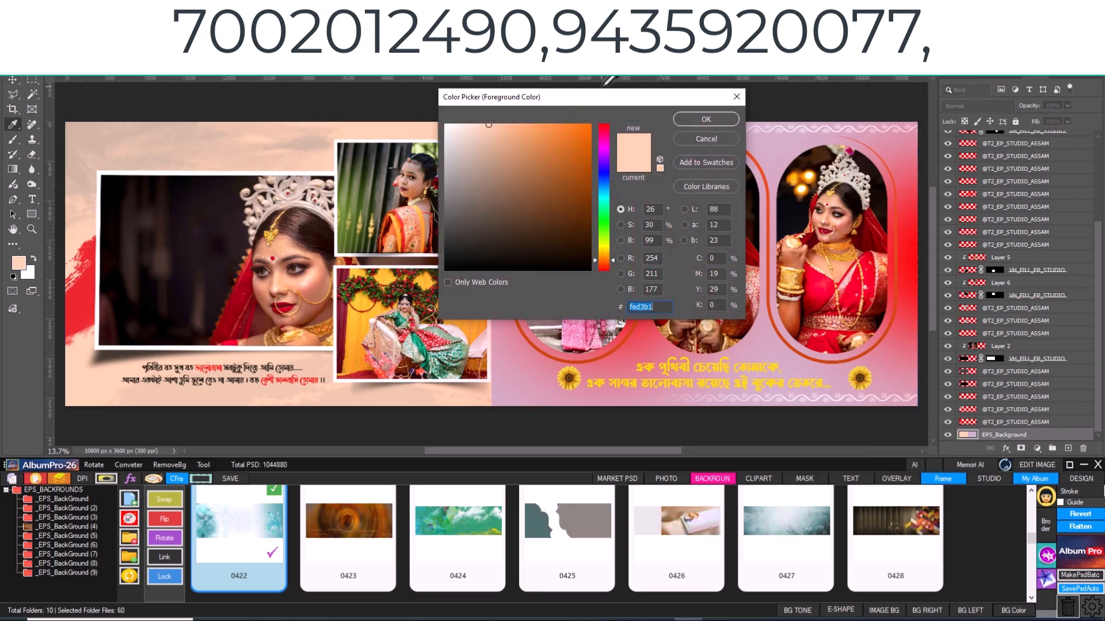
drag(602, 99, 550, 144)
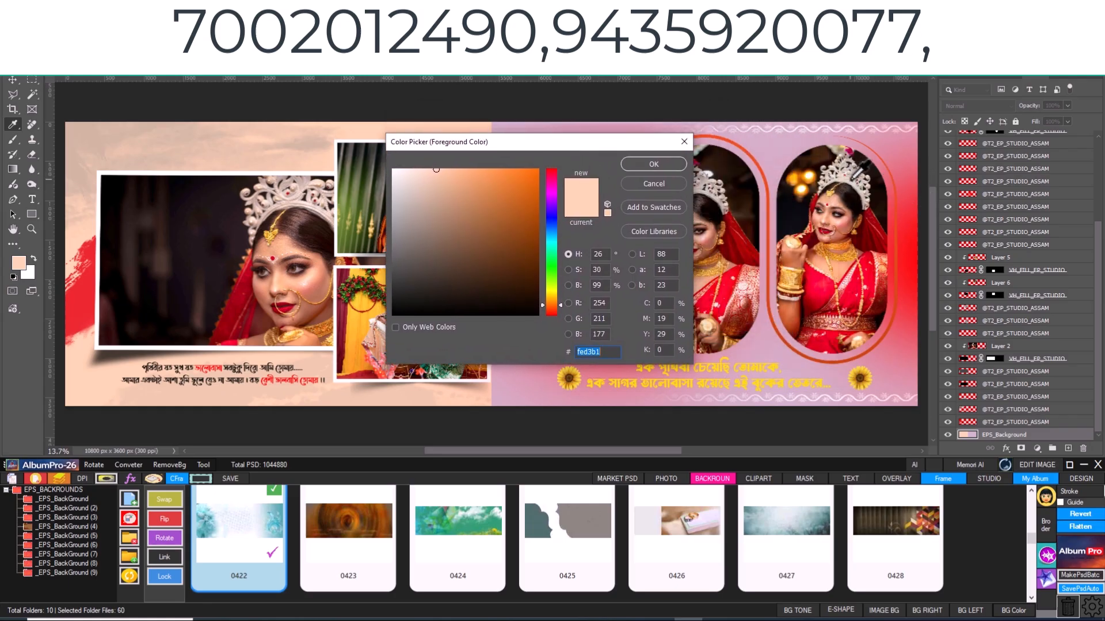
click(853, 176)
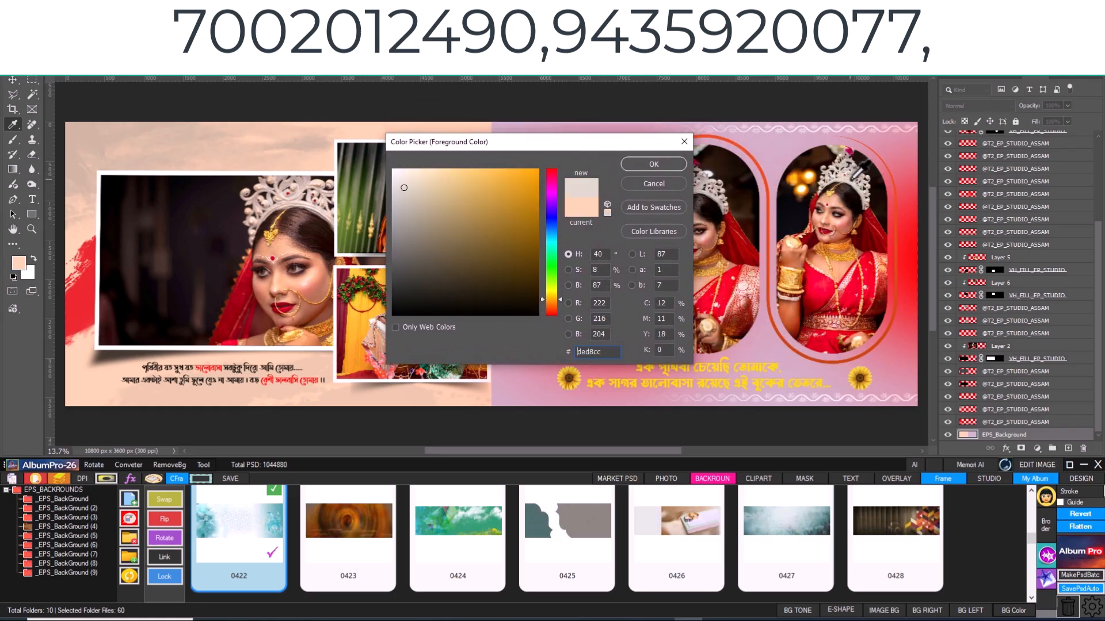
click(640, 167)
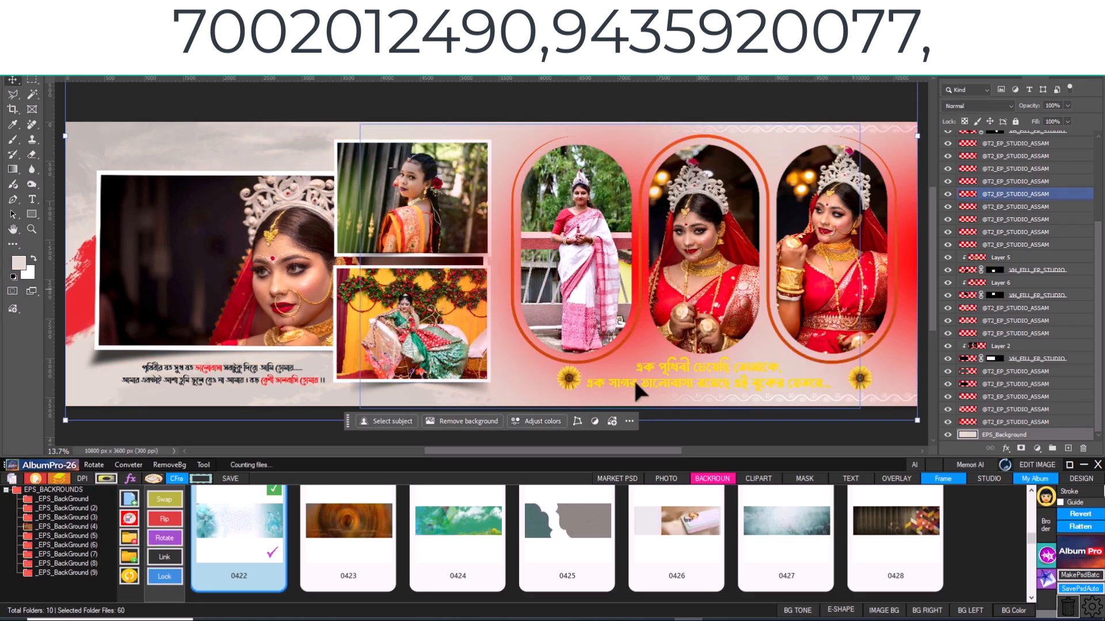
click(345, 397)
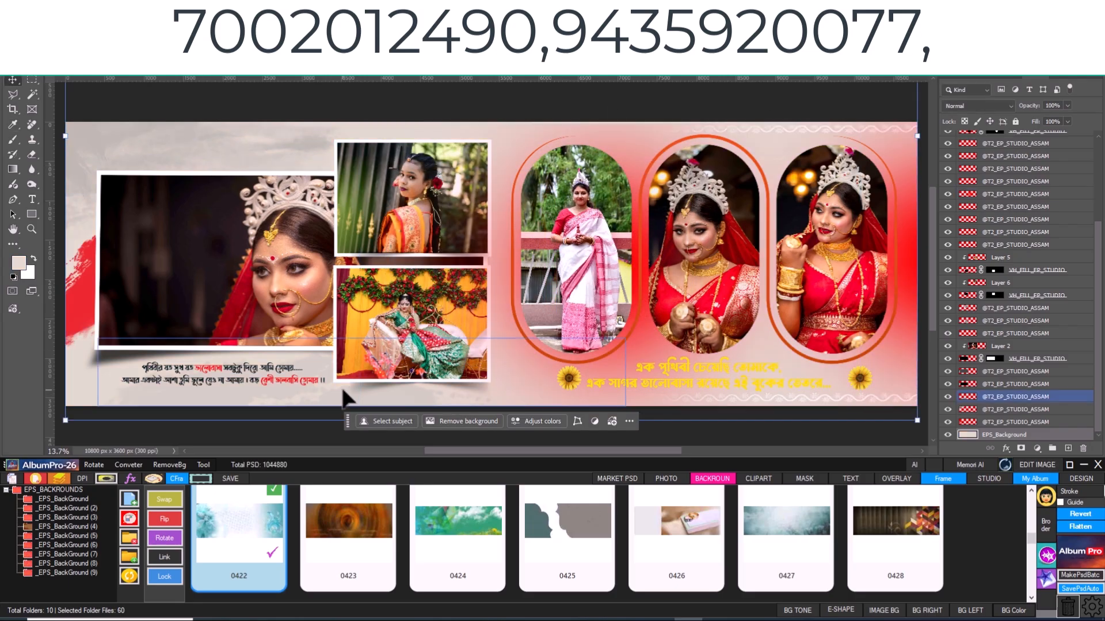
click(357, 396)
click(661, 350)
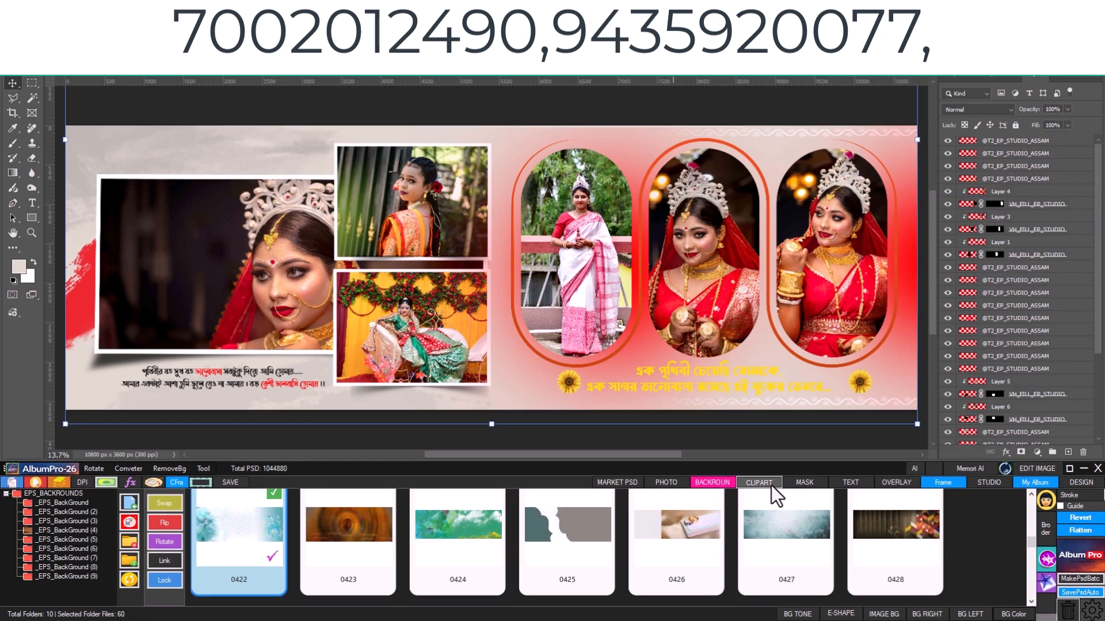
- Add the pink orchid clipart 2942 above the topmost layer and move it to the spread's lower-right corner
click(765, 480)
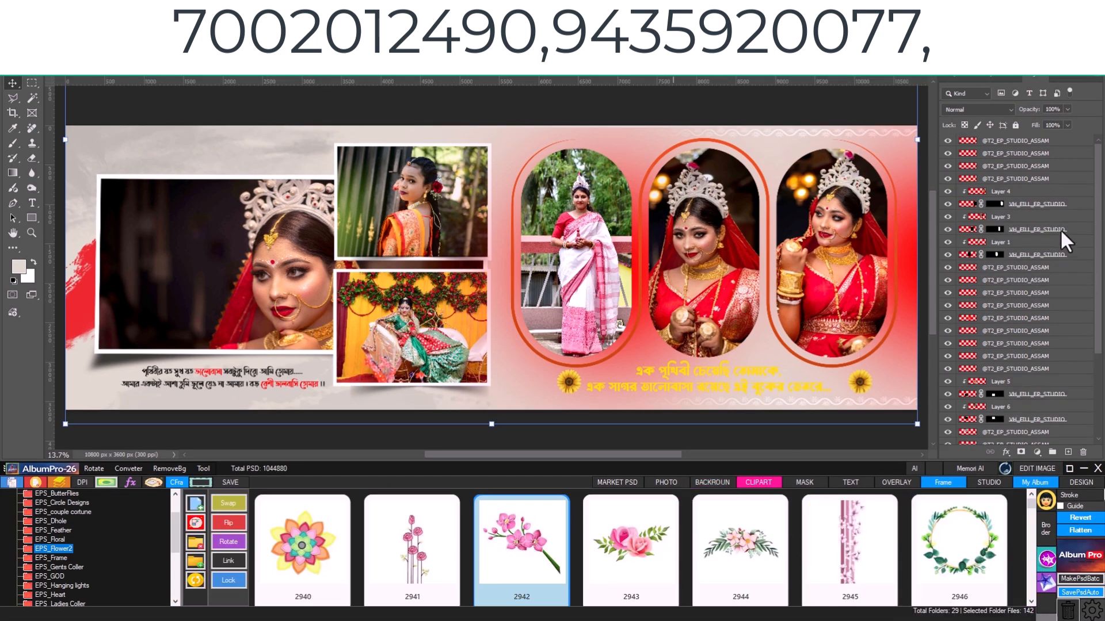
click(1047, 141)
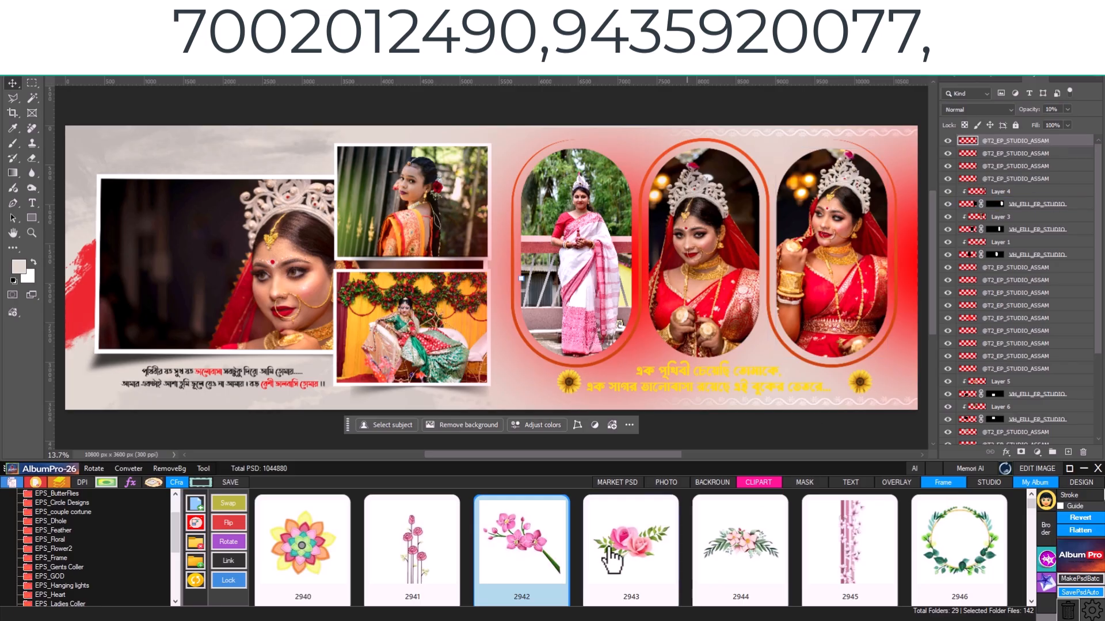
click(534, 563)
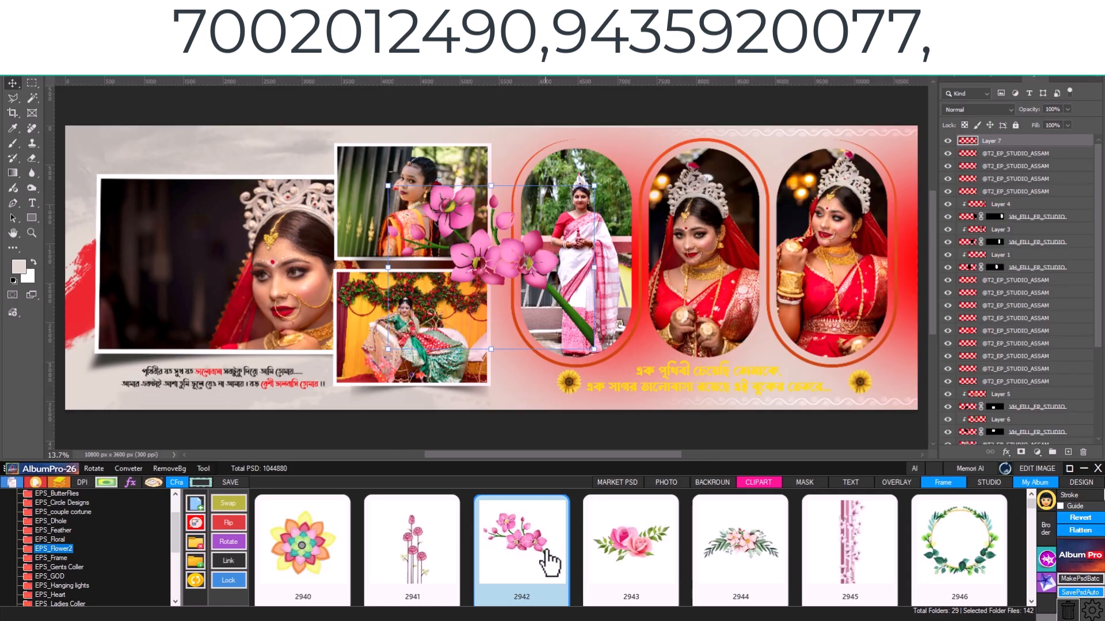
drag(522, 267, 918, 401)
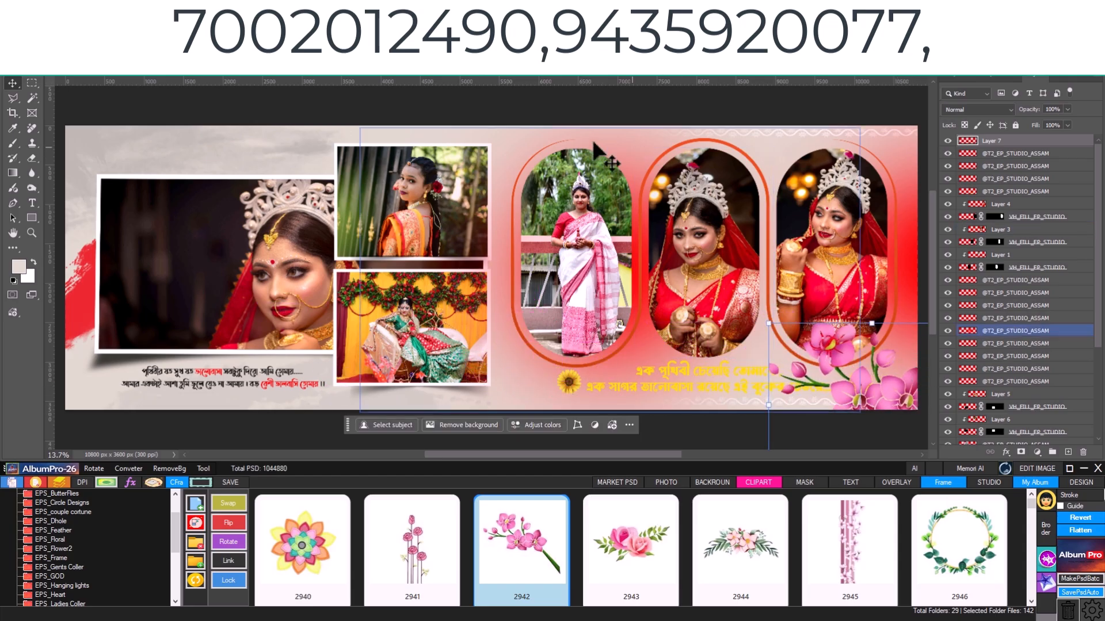
- Marquee an area of about 1263 × 970 px at the large bride photo's upper-left corner and insert flower clipart 2964 into it
click(862, 341)
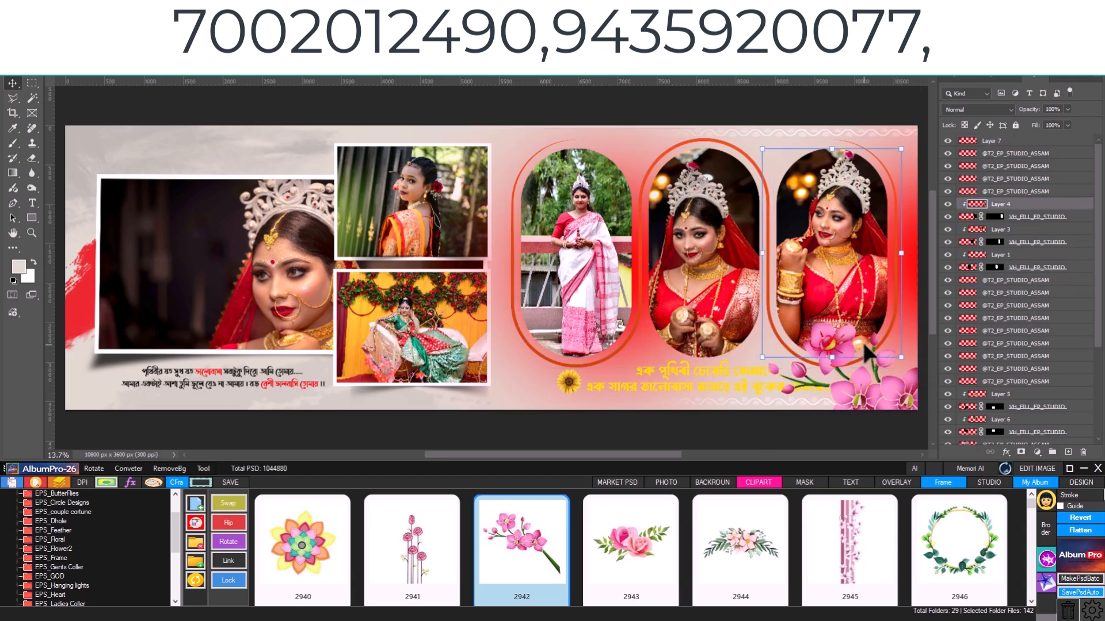
click(118, 116)
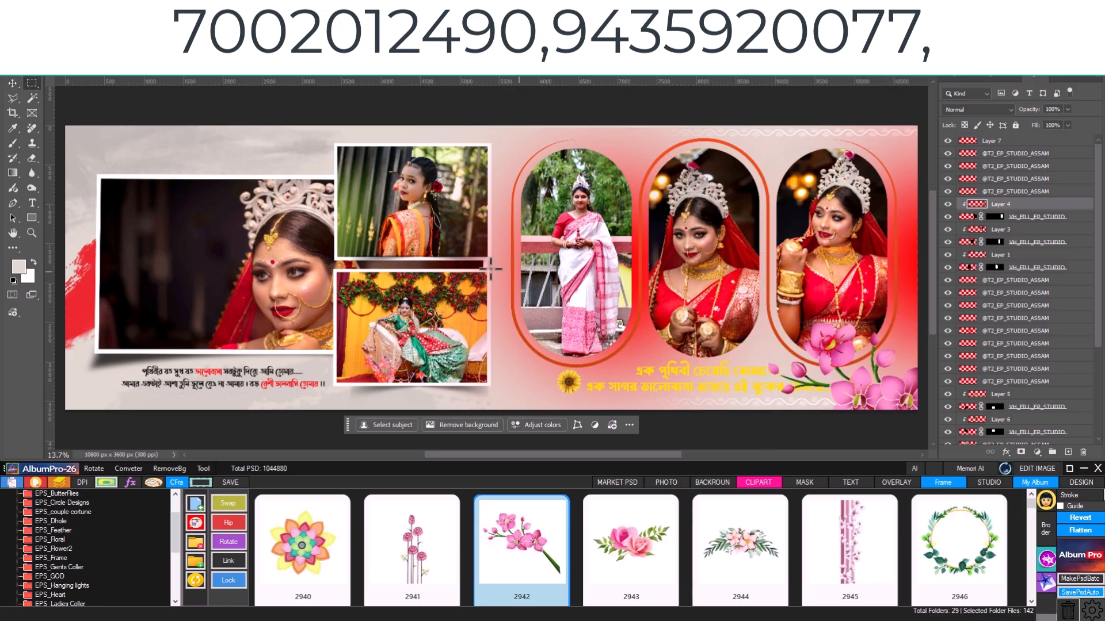
drag(84, 141, 183, 216)
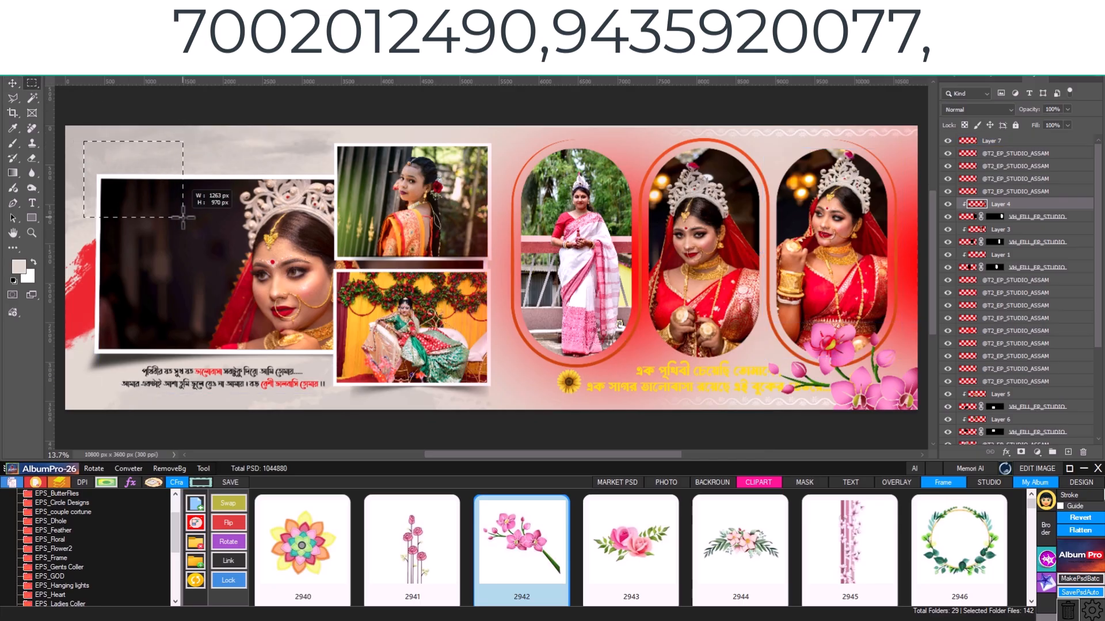
scroll(650, 553, down, 3)
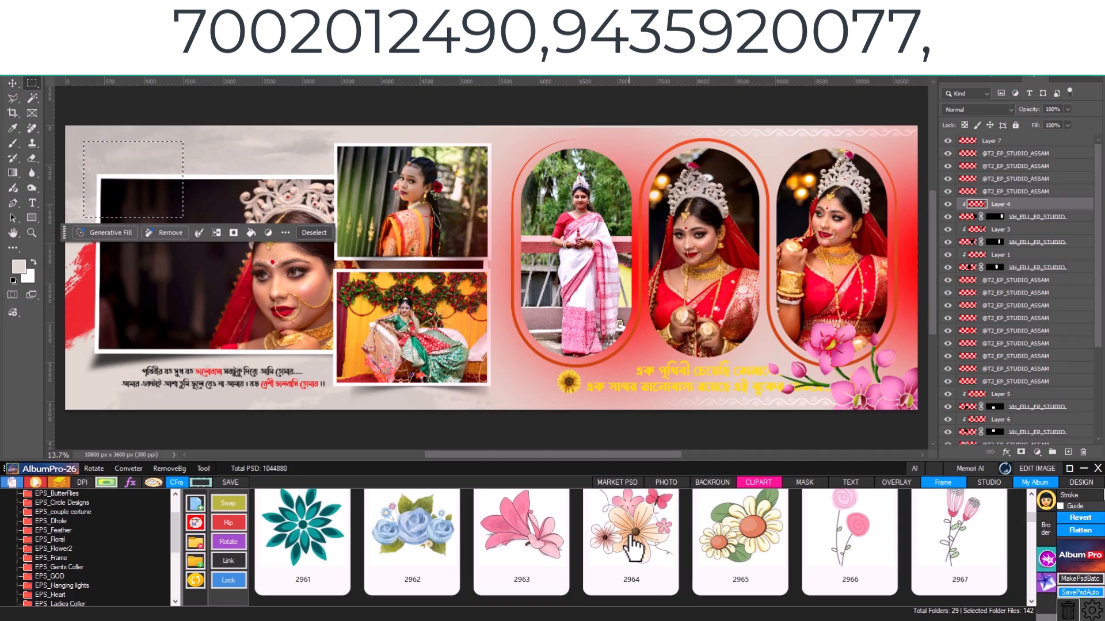
click(633, 543)
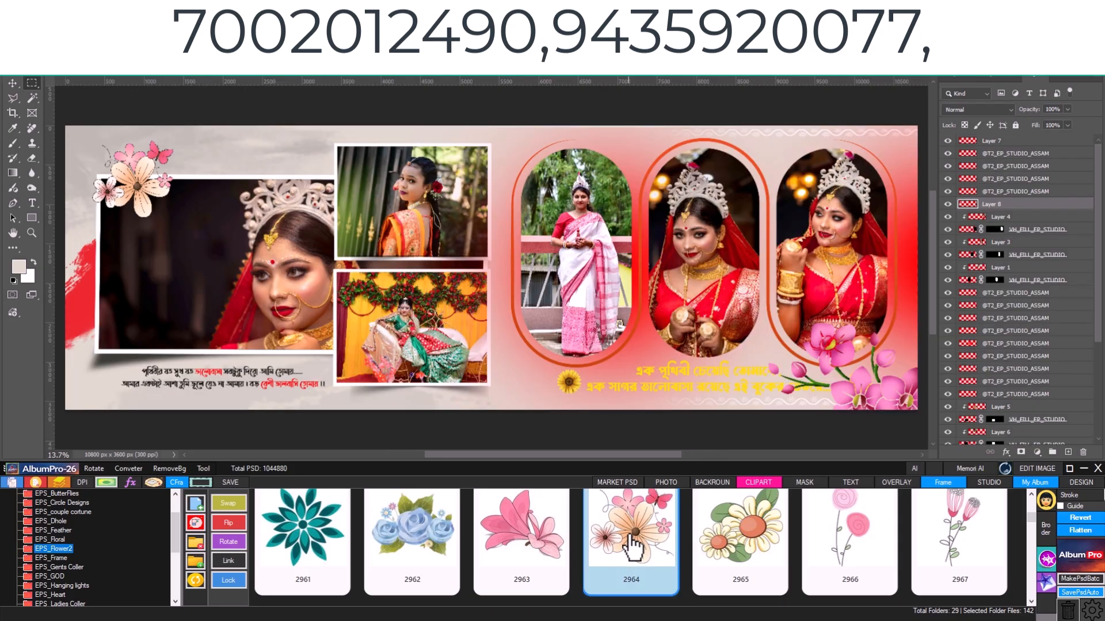
click(158, 187)
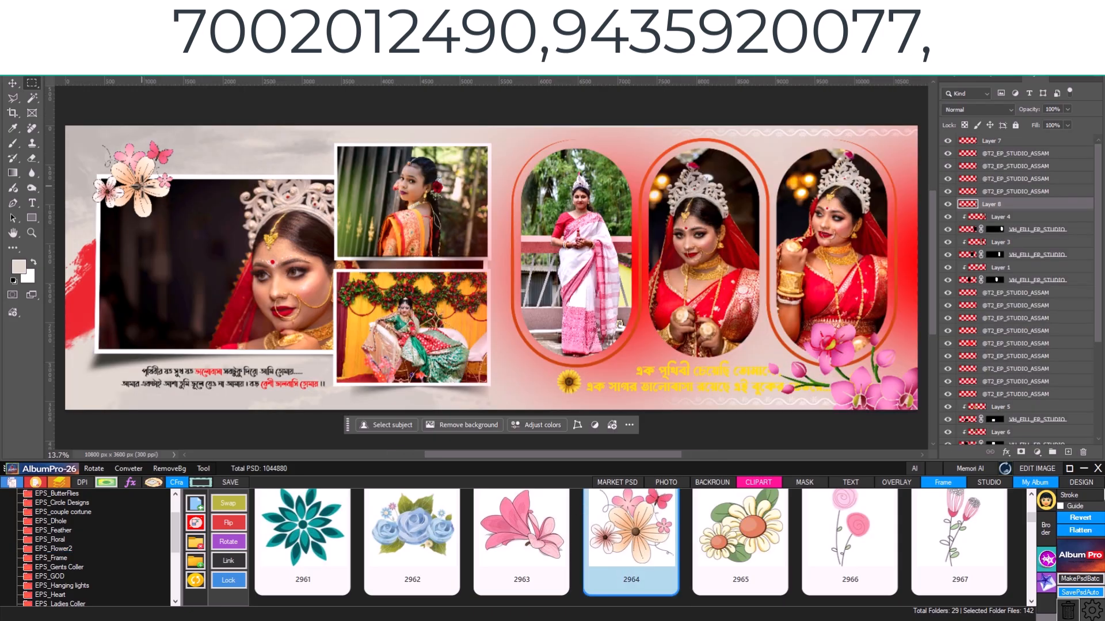
- Move the flower clipart slightly up and left over the large photo's corner and deselect it
click(14, 84)
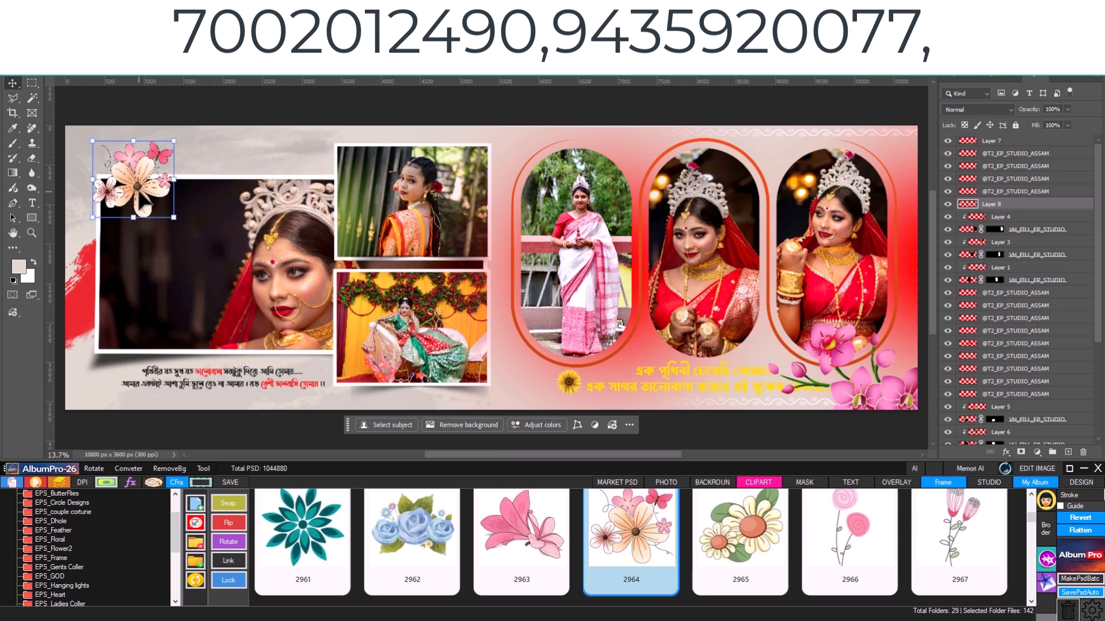
drag(139, 192, 119, 177)
click(476, 105)
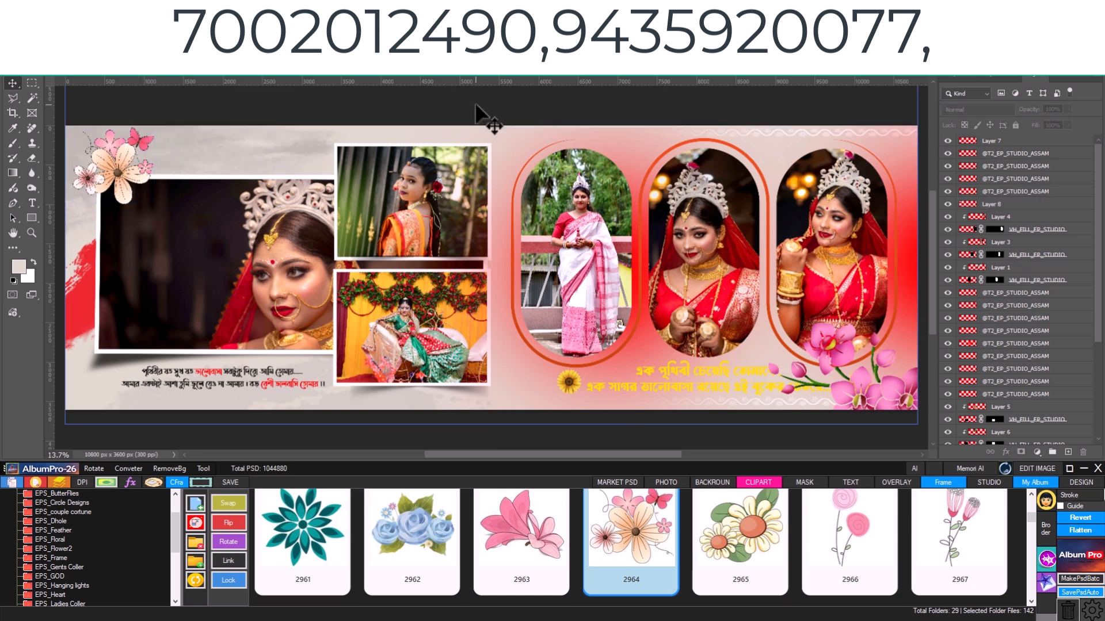
- Place photo DSC_0813 over the lower part of the leftmost arched photo and apply the brush mask 093_EPS ALBUMPRO to it
click(985, 443)
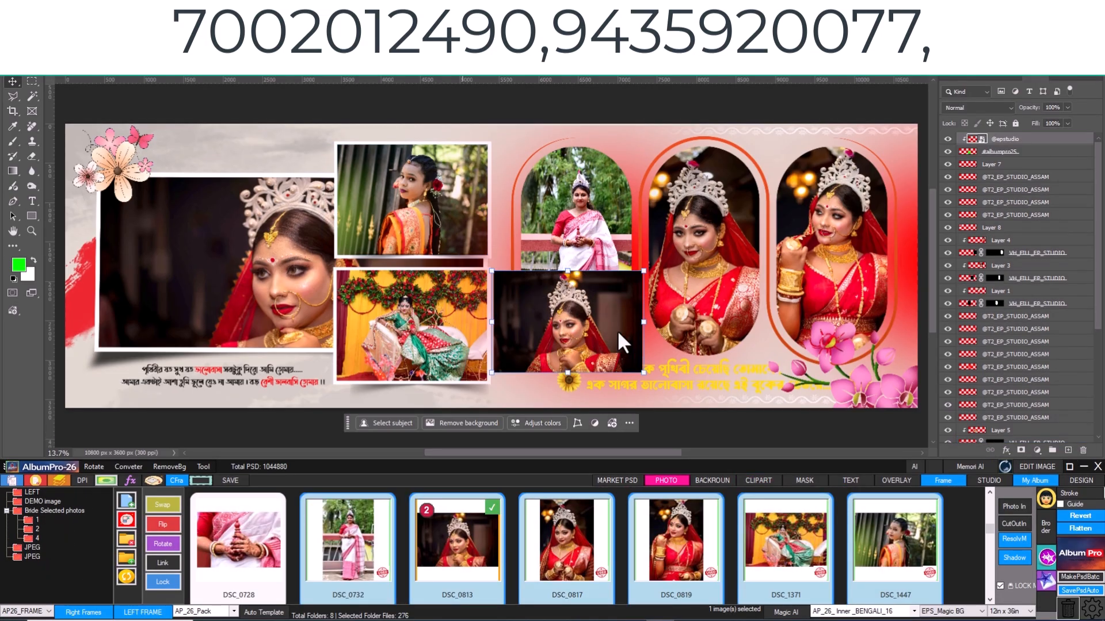
click(796, 482)
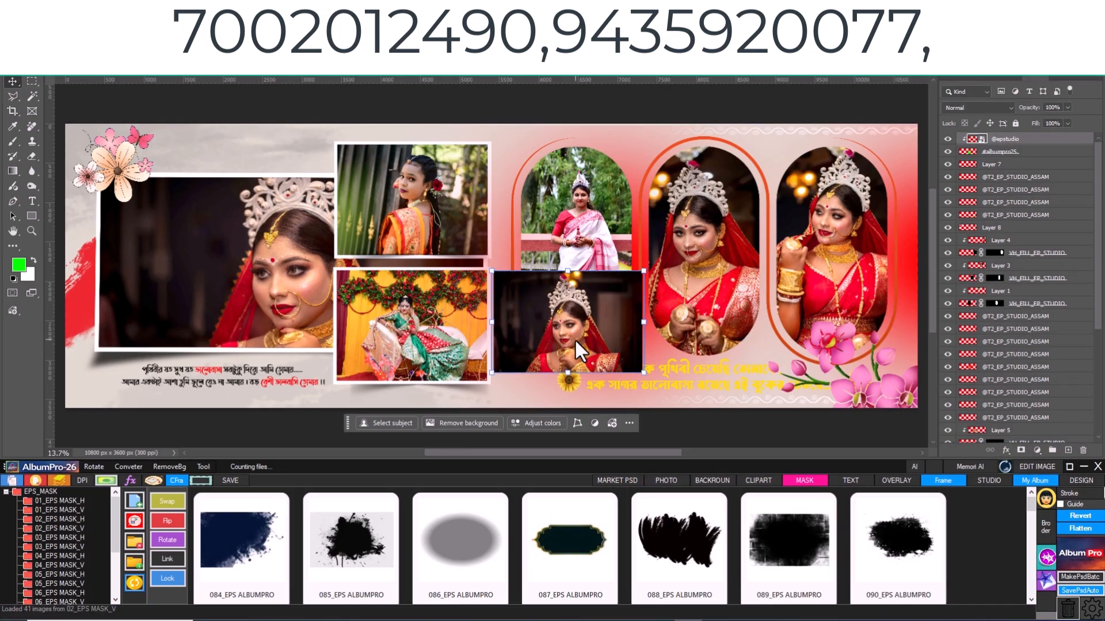
scroll(796, 558, down, 2)
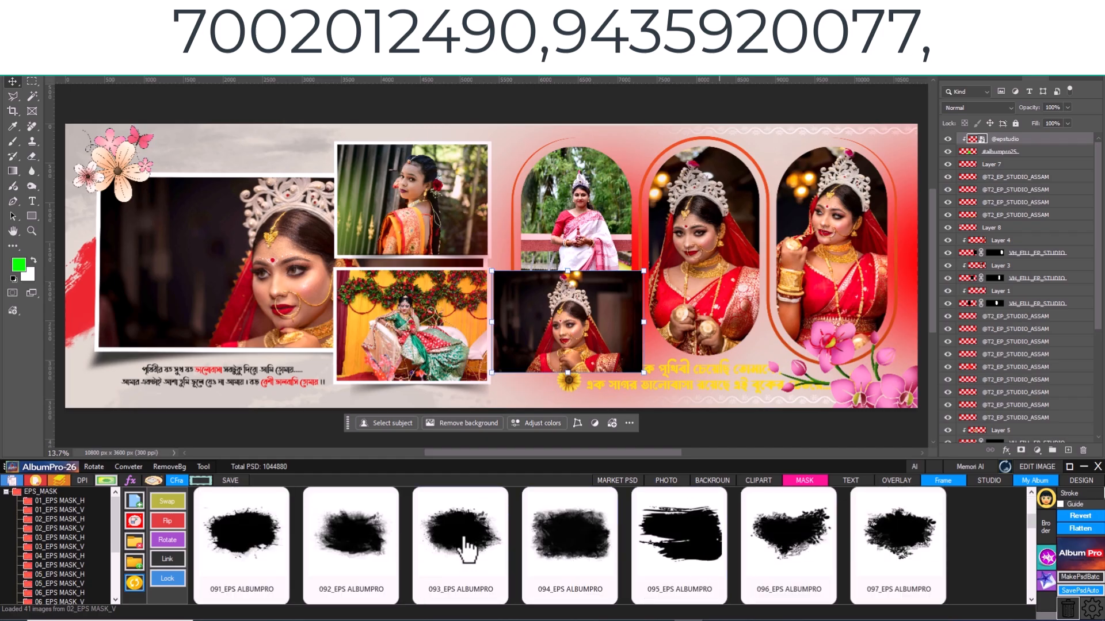
click(462, 544)
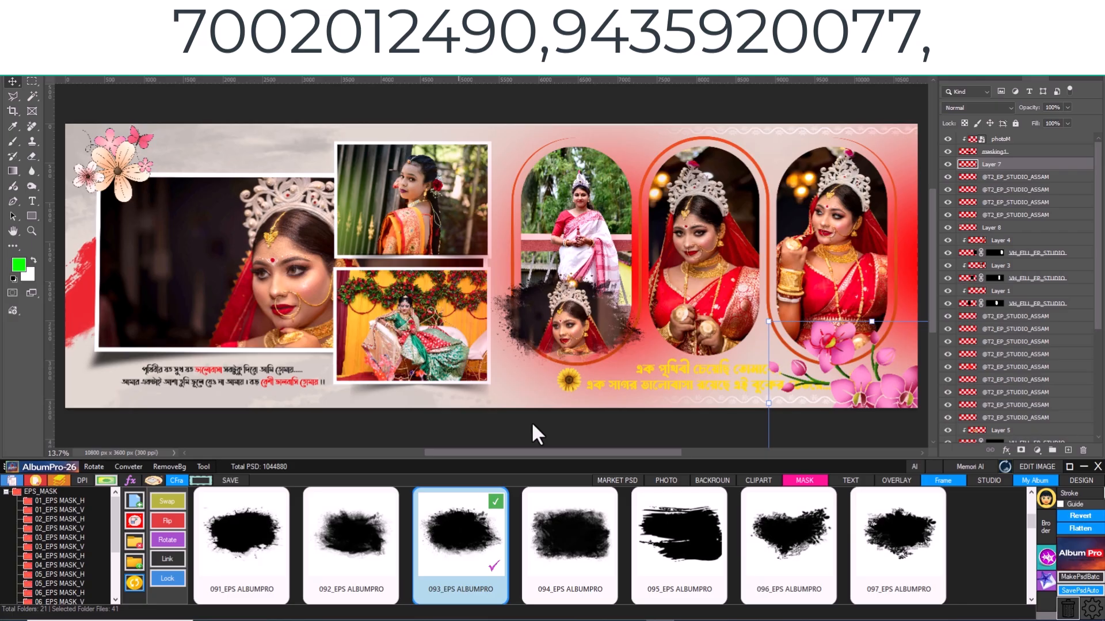
- Shrink photo DSC_0813 to 1844 × 1229 px and enlarge its brush mask layer across the leftmost and middle arches
click(595, 318)
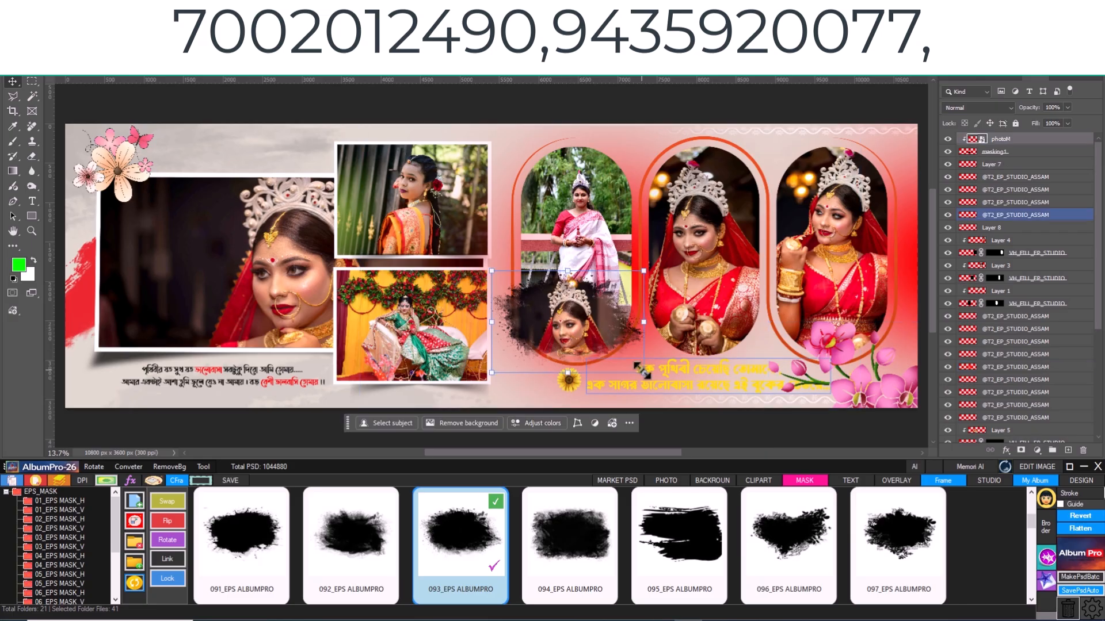
drag(642, 372, 633, 374)
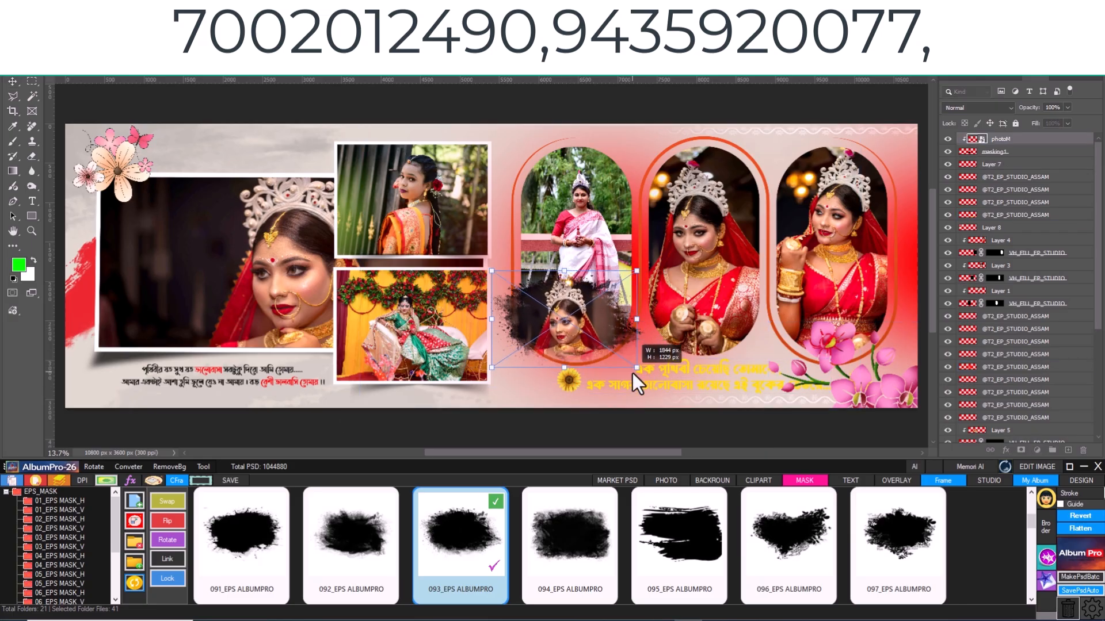
click(1001, 152)
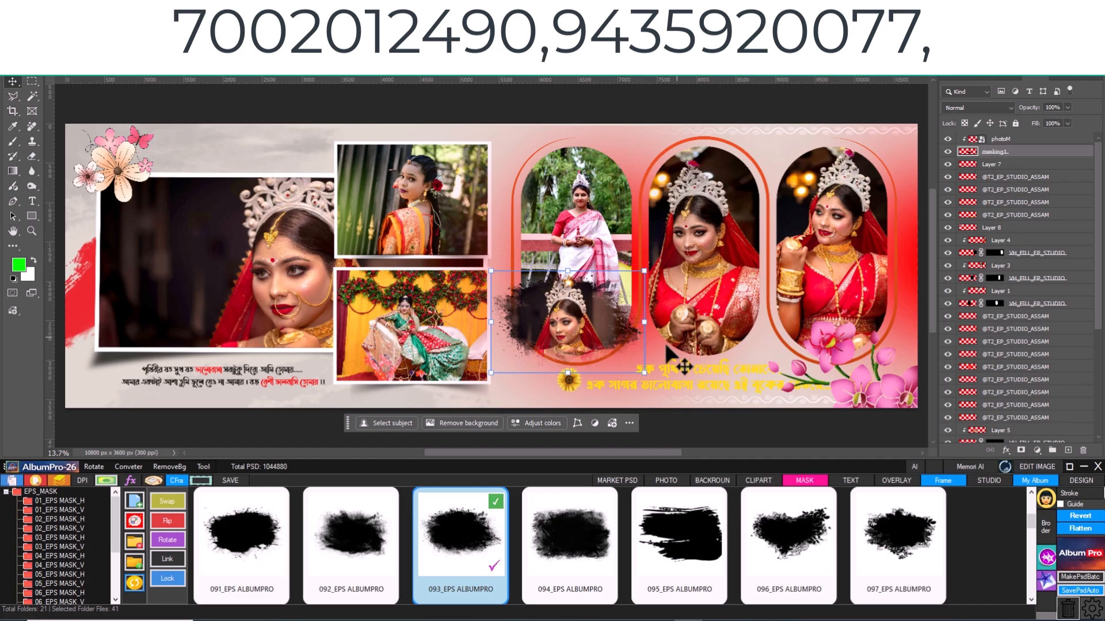
drag(645, 373, 626, 352)
key(Return)
- Enlarge the masked photo DSC_0813 and reposition it so it fills the whole brush mask
click(584, 318)
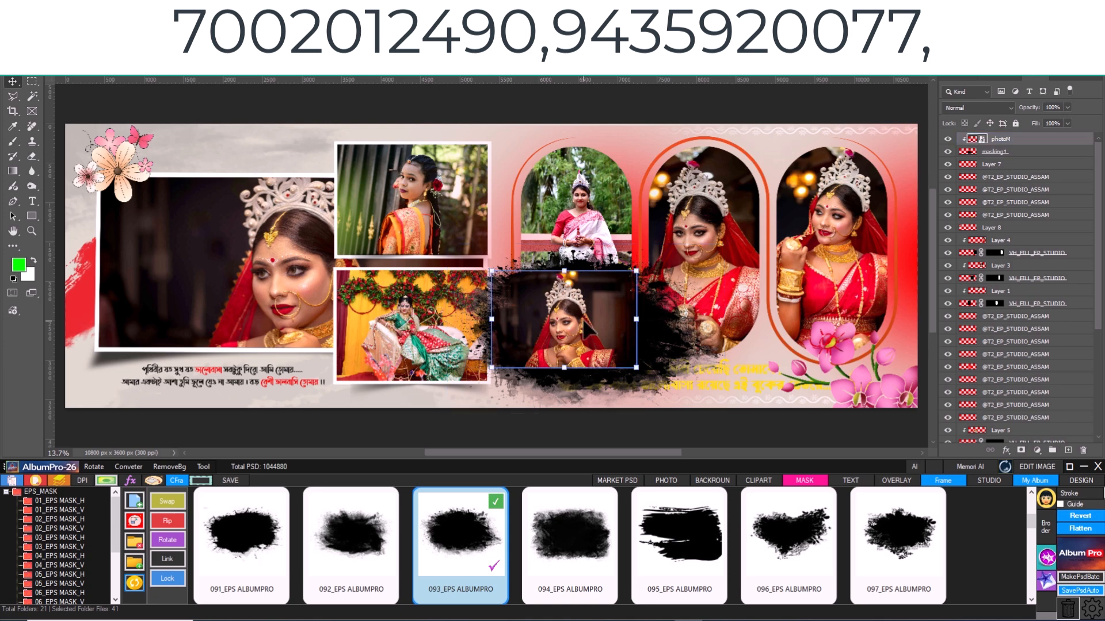
drag(634, 271, 671, 248)
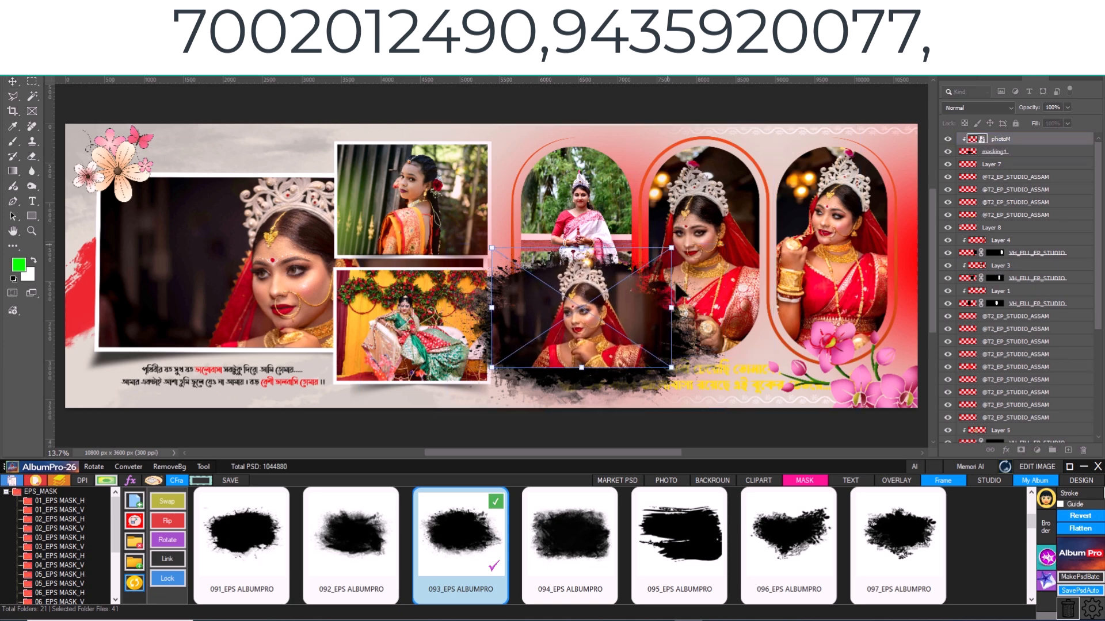
drag(670, 366, 722, 401)
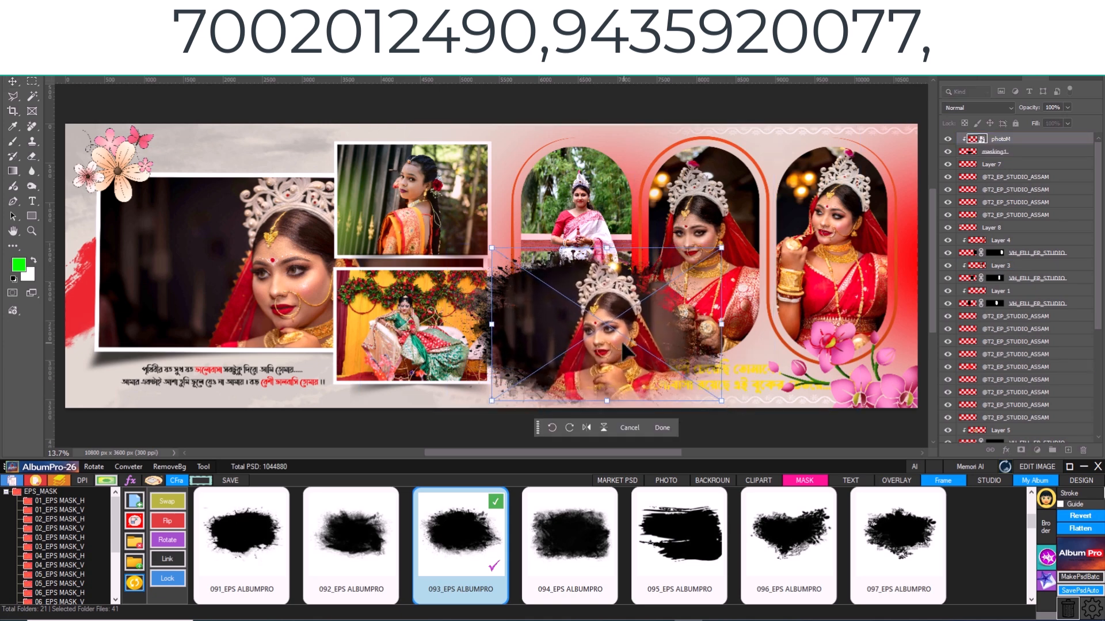
drag(618, 343, 592, 334)
drag(697, 394, 719, 408)
drag(604, 349, 596, 347)
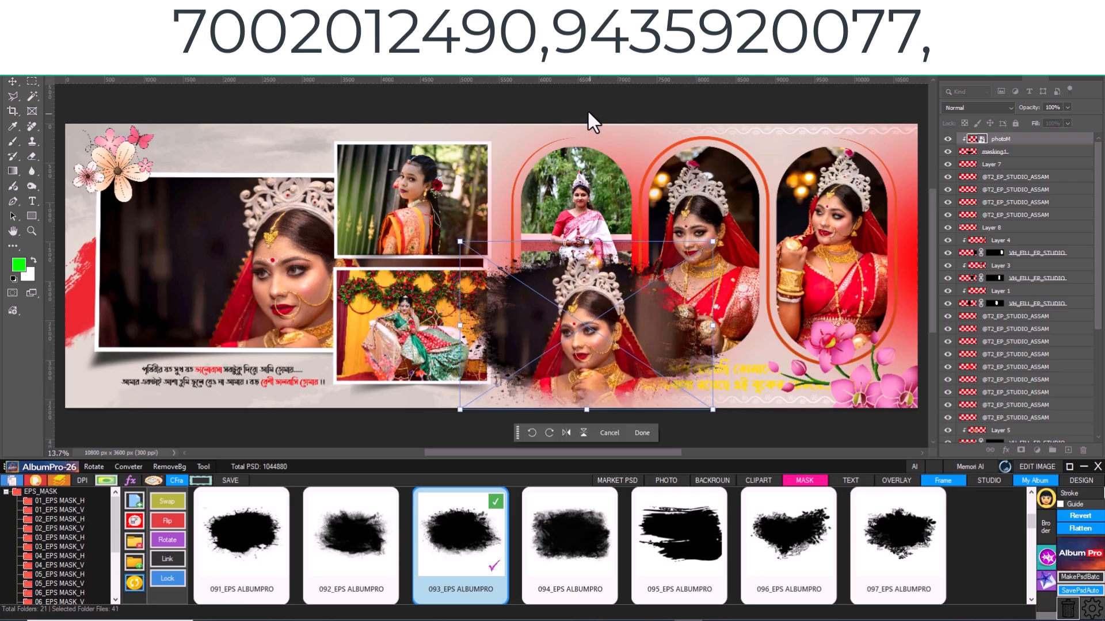
key(Return)
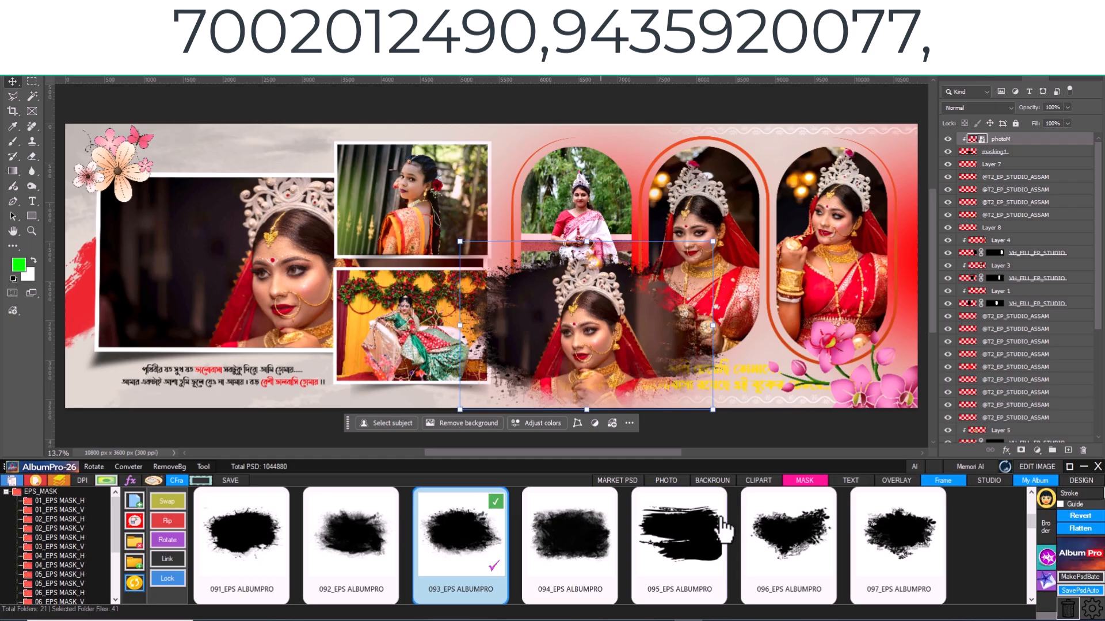
- Marquee an area above the large bride photo and insert the Mangal Fera title, Clipart (384), from the EPS_Program name text folder
click(851, 482)
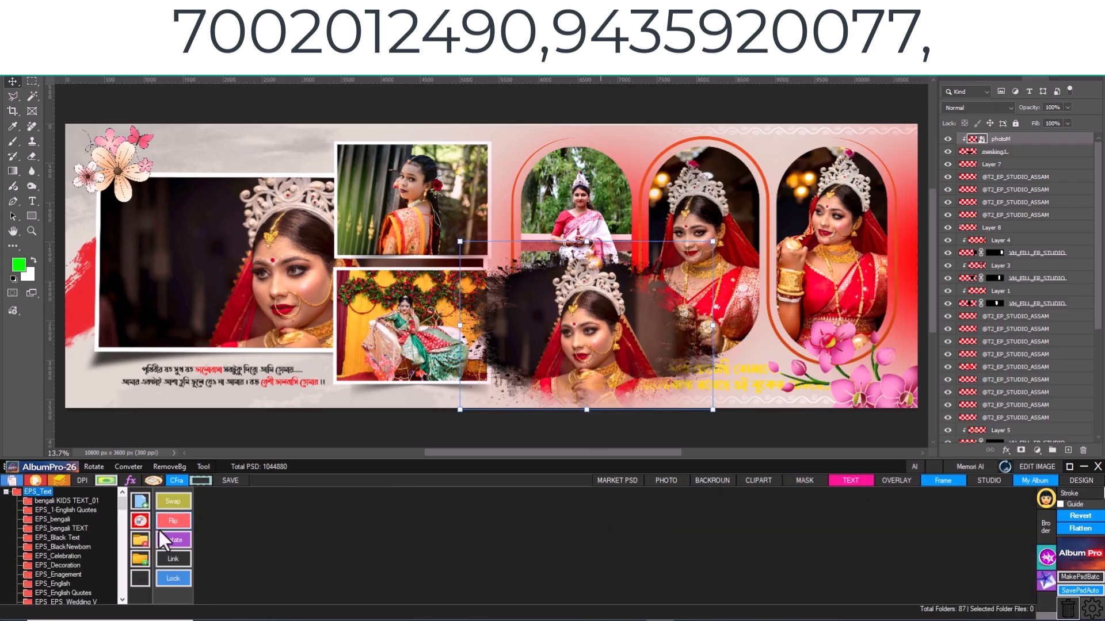
click(57, 538)
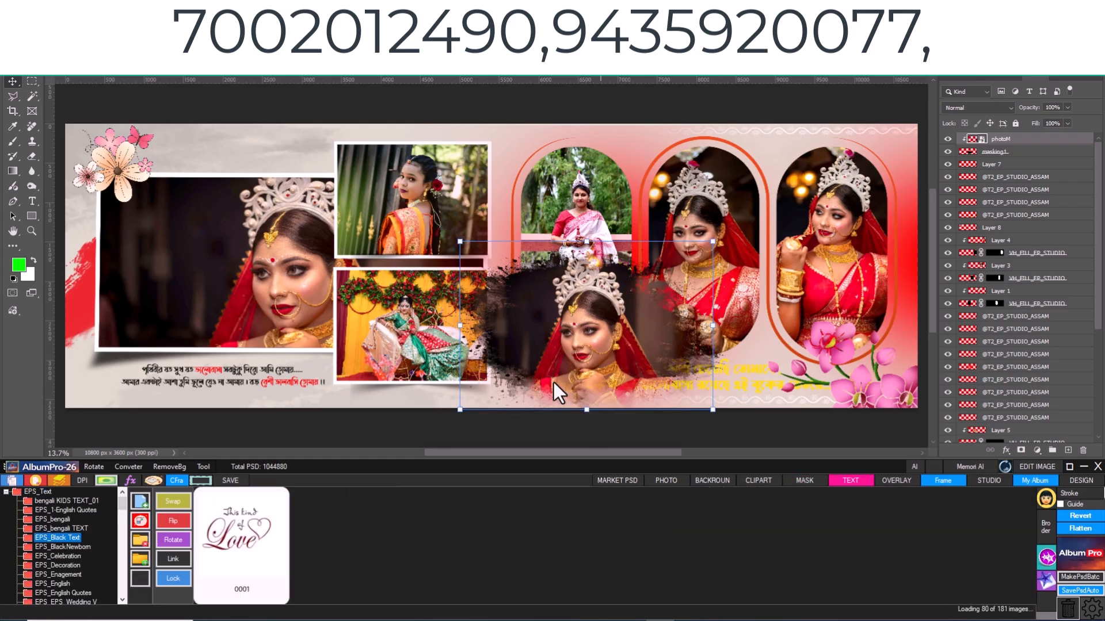
scroll(567, 514, down, 5)
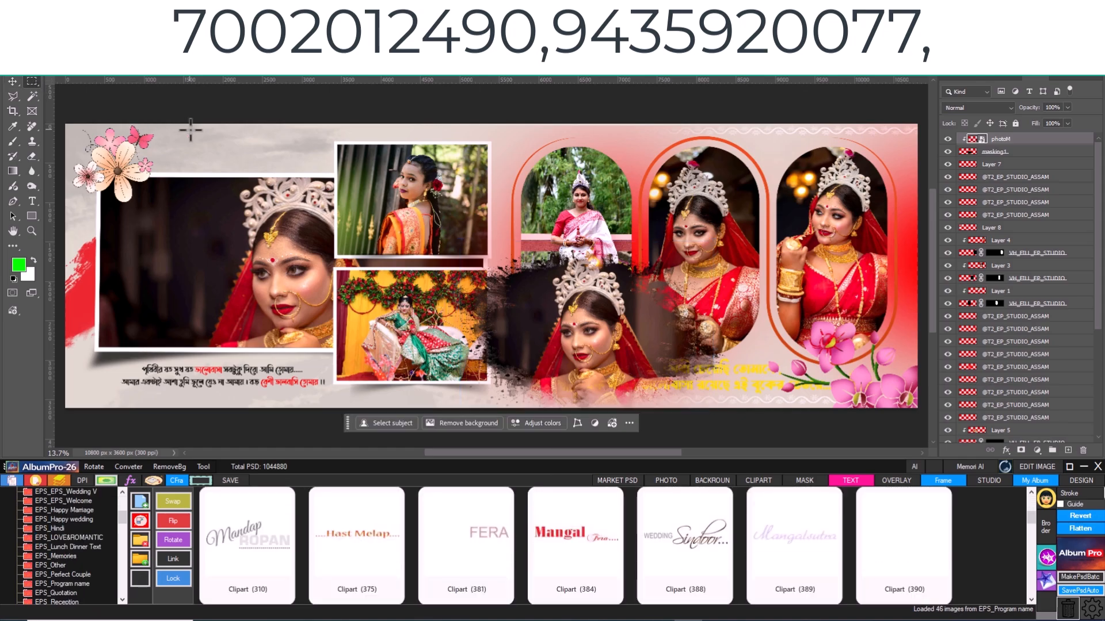
drag(191, 131, 324, 170)
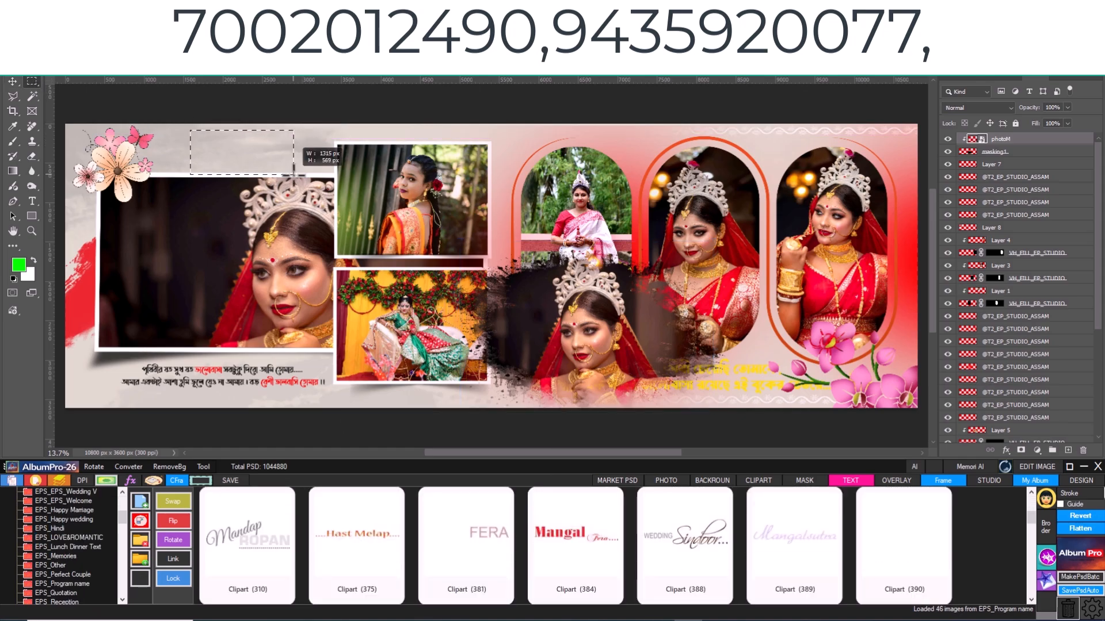
click(573, 560)
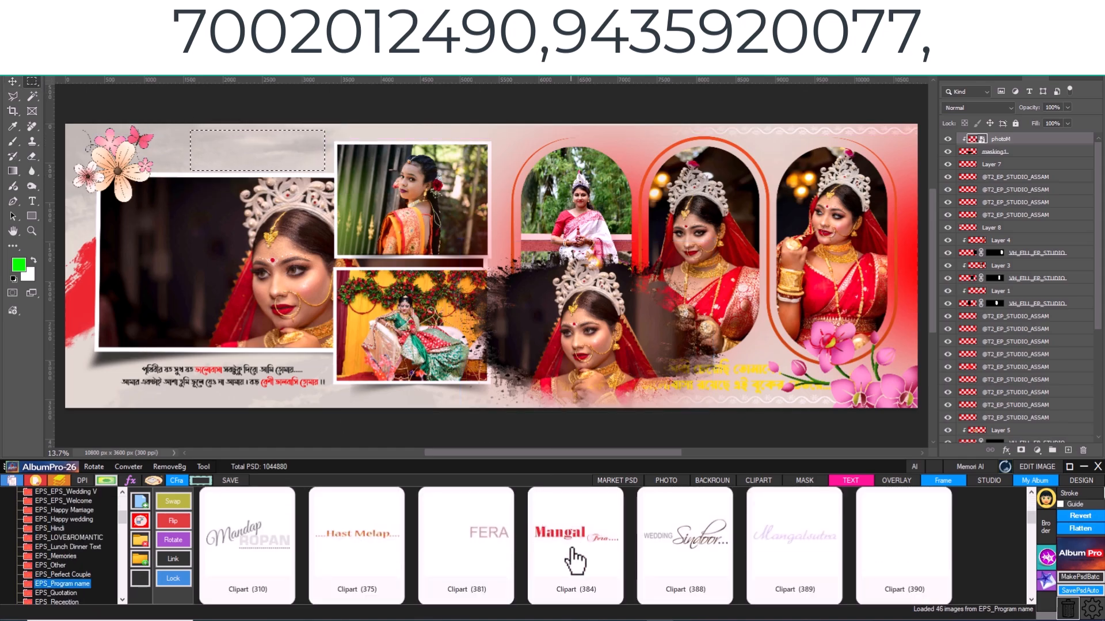
- Move the Mangal Fera title slightly toward the flower clipart and deselect it
click(12, 81)
click(261, 150)
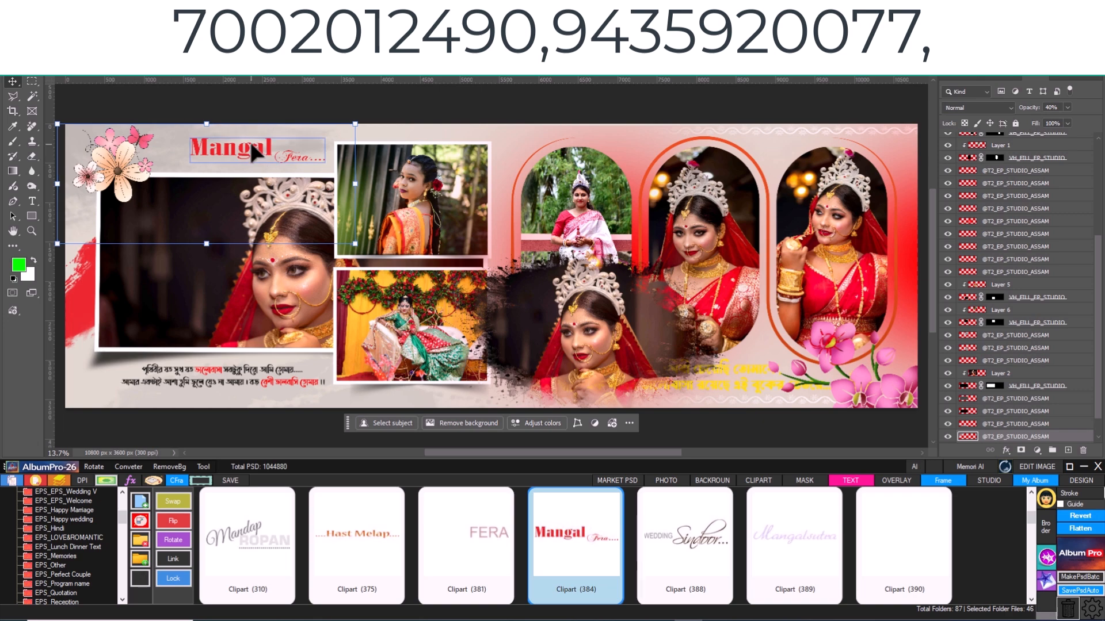
click(253, 143)
drag(253, 144, 240, 144)
click(452, 112)
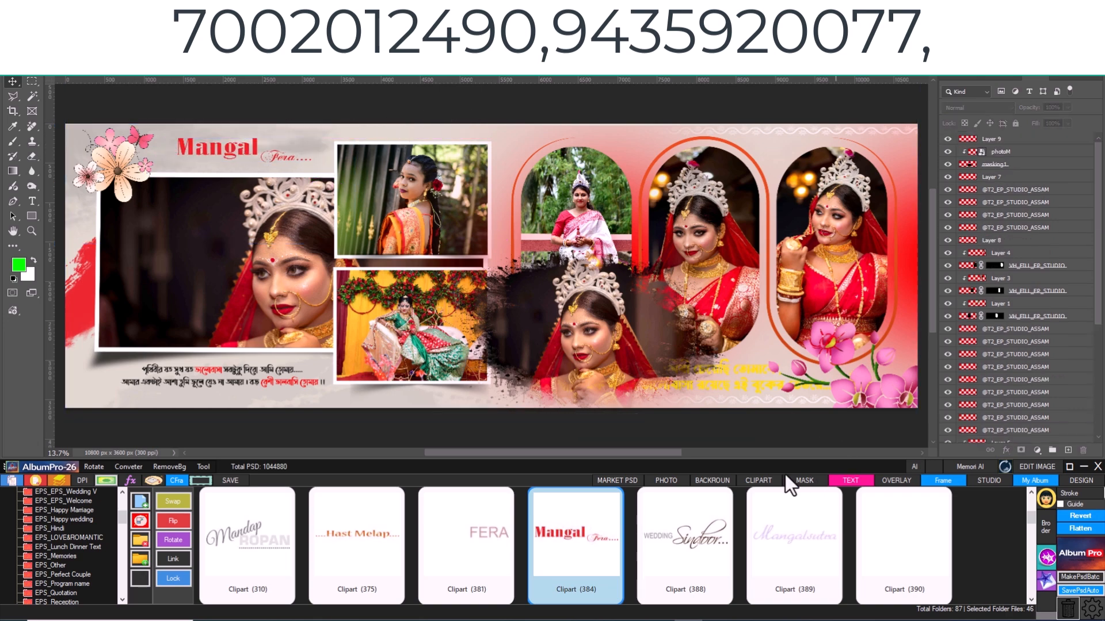
- Apply overlay 0176 from the EPS_Bokeh folder to the rightmost arched photo
click(903, 478)
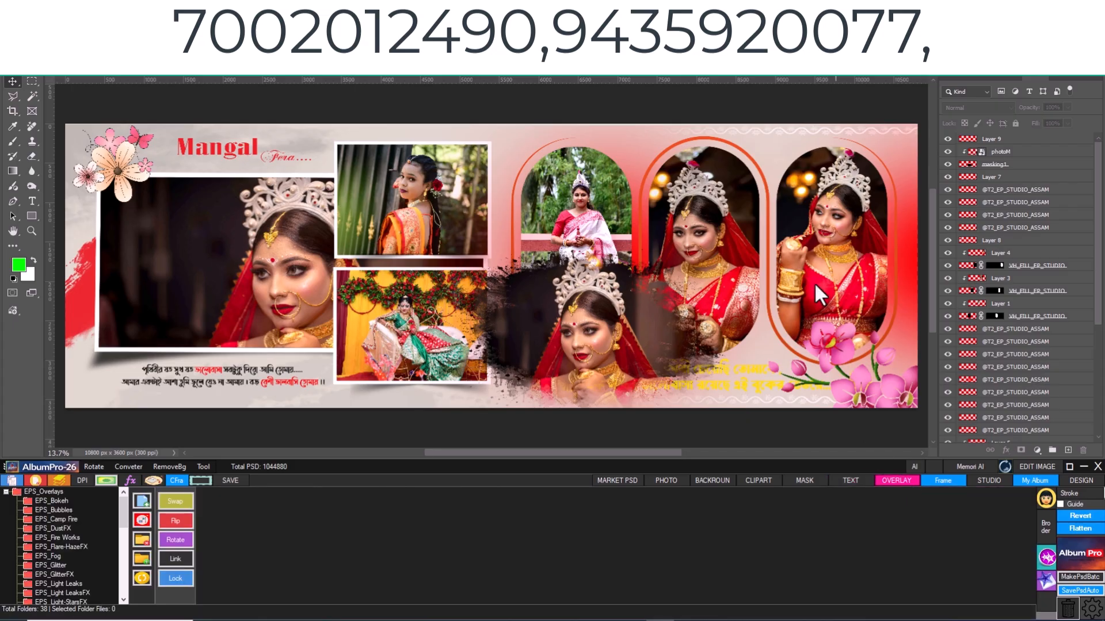
click(842, 268)
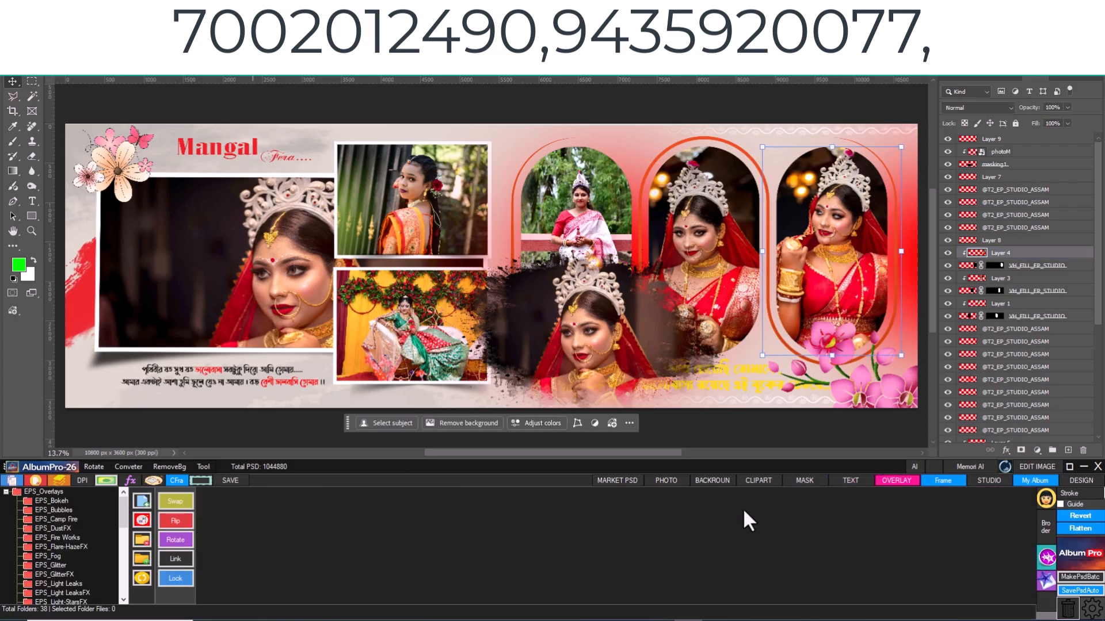
click(51, 501)
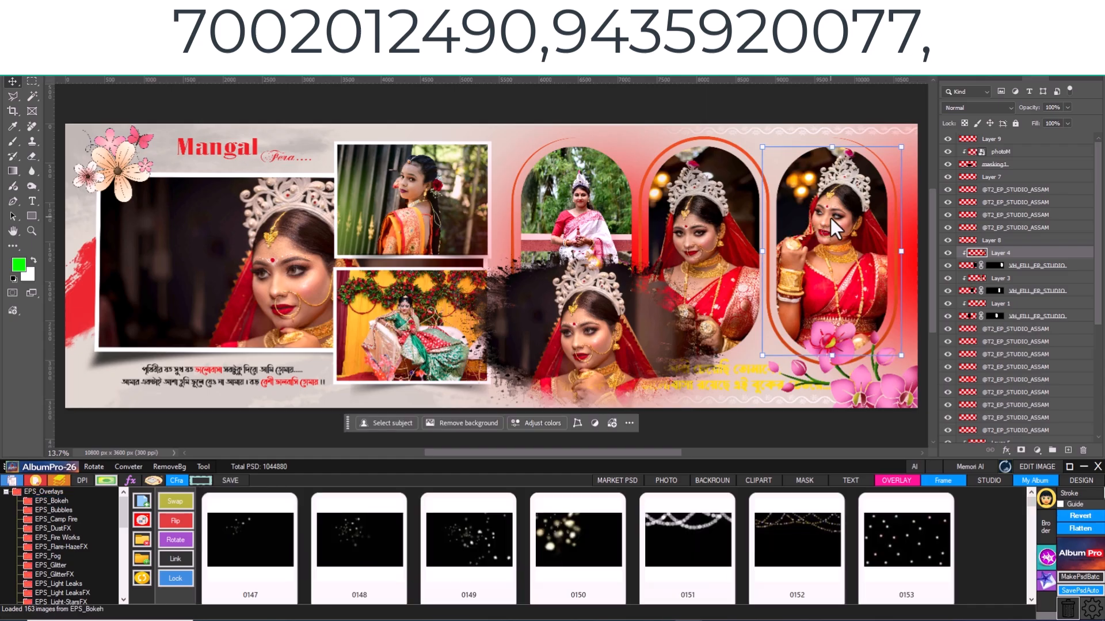
scroll(451, 550, down, 7)
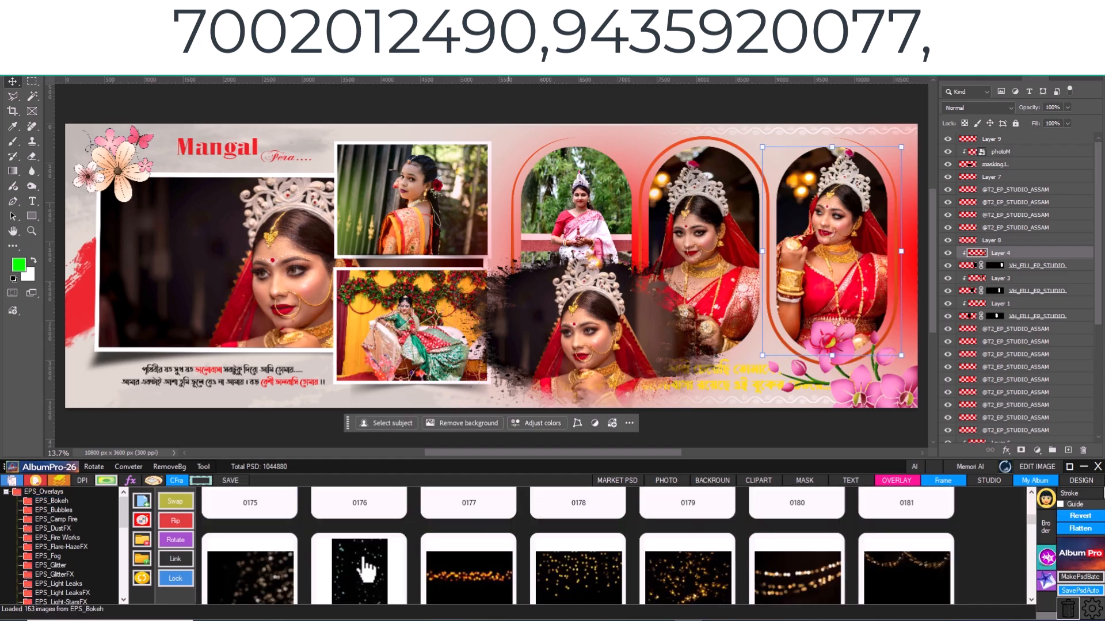
scroll(357, 566, down, 2)
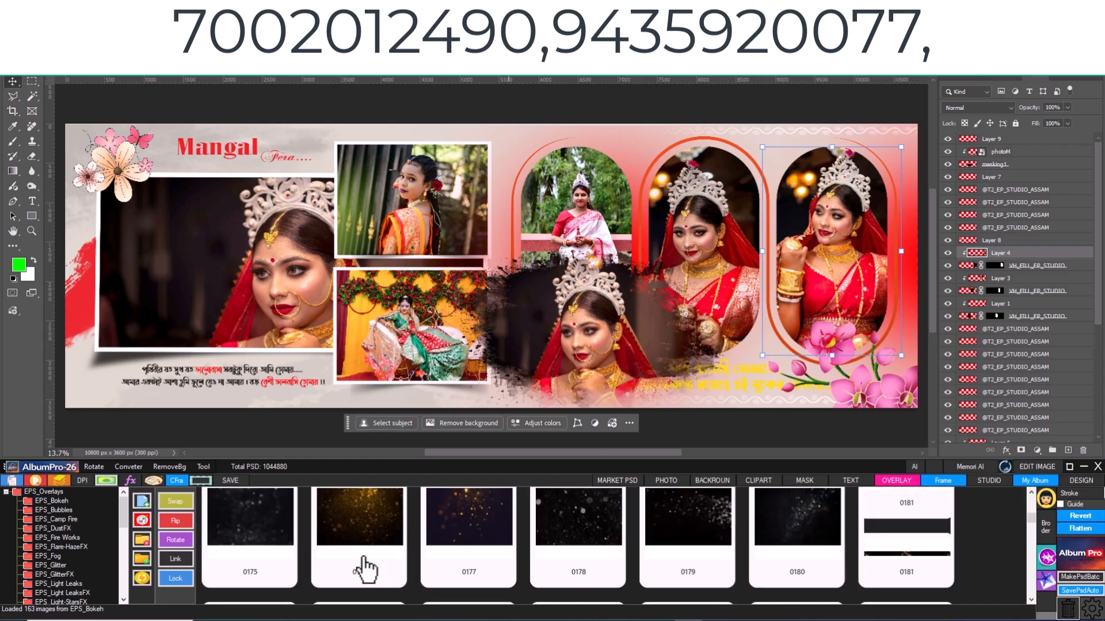
click(374, 527)
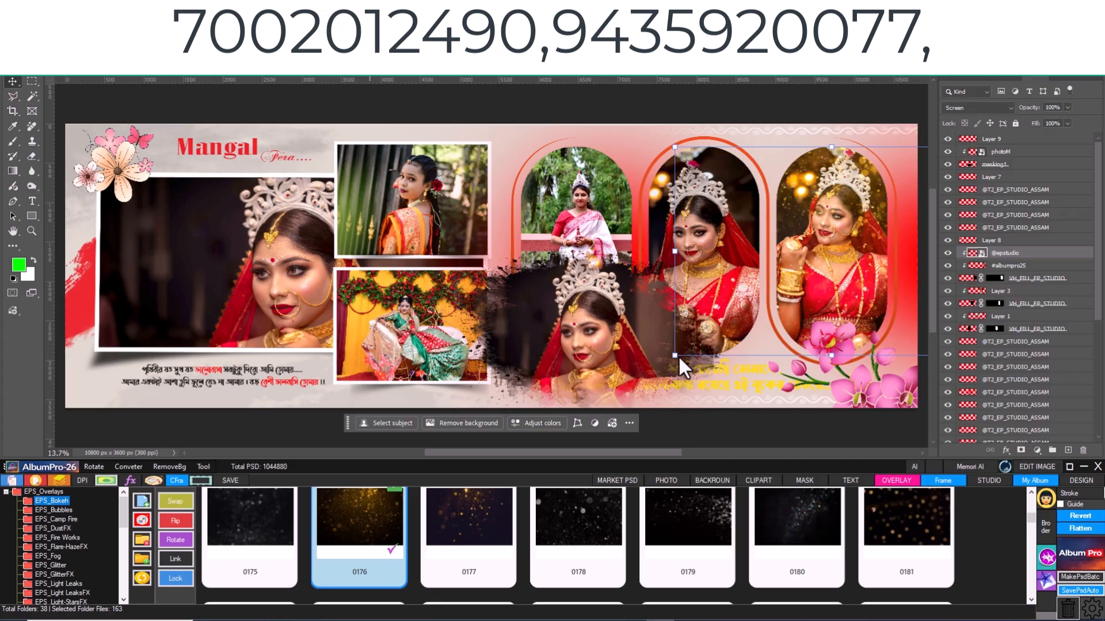
- Enlarge the bokeh overlay and shift it up and left over the rightmost arched photo
drag(671, 356, 553, 437)
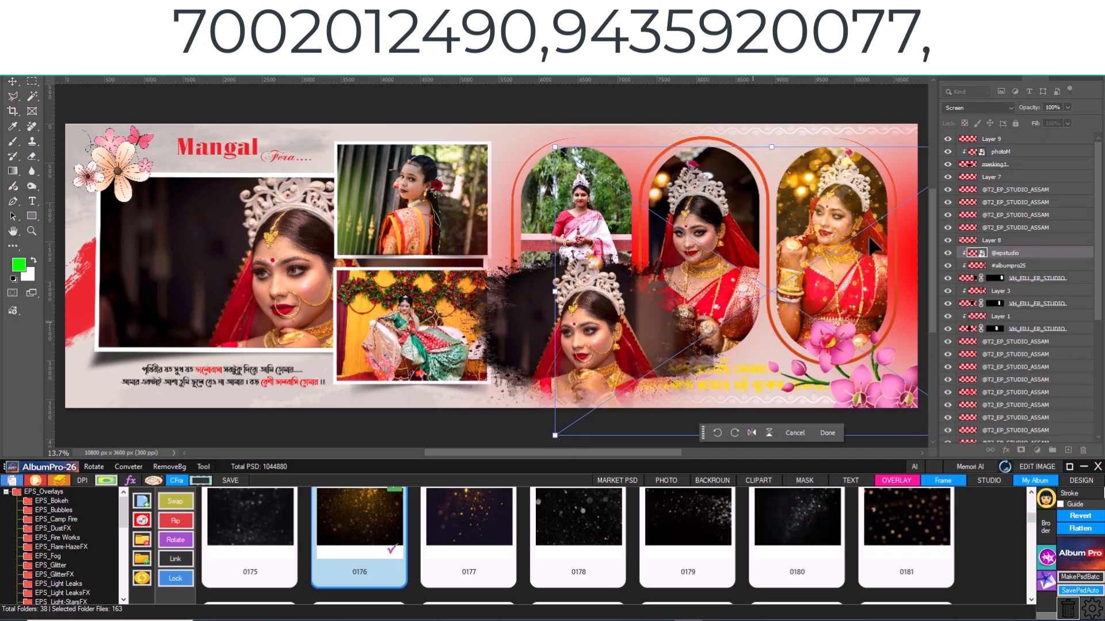
drag(802, 174, 778, 118)
key(Return)
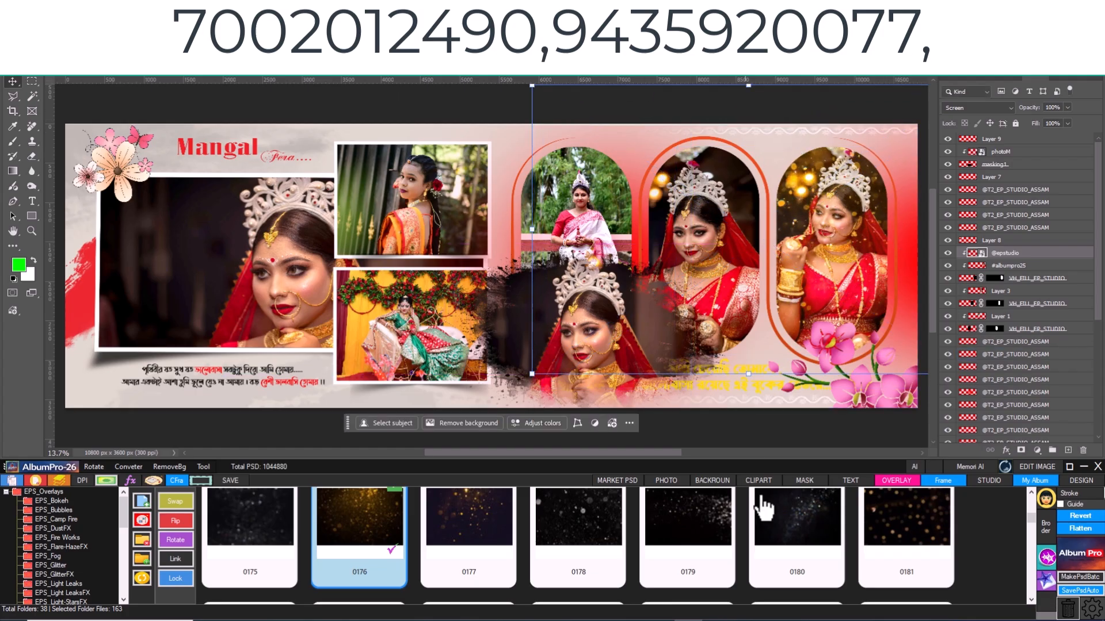
- Browse the Creative Frames folder, then place photo DSC_0817 on the spread over the large bride photo
click(944, 481)
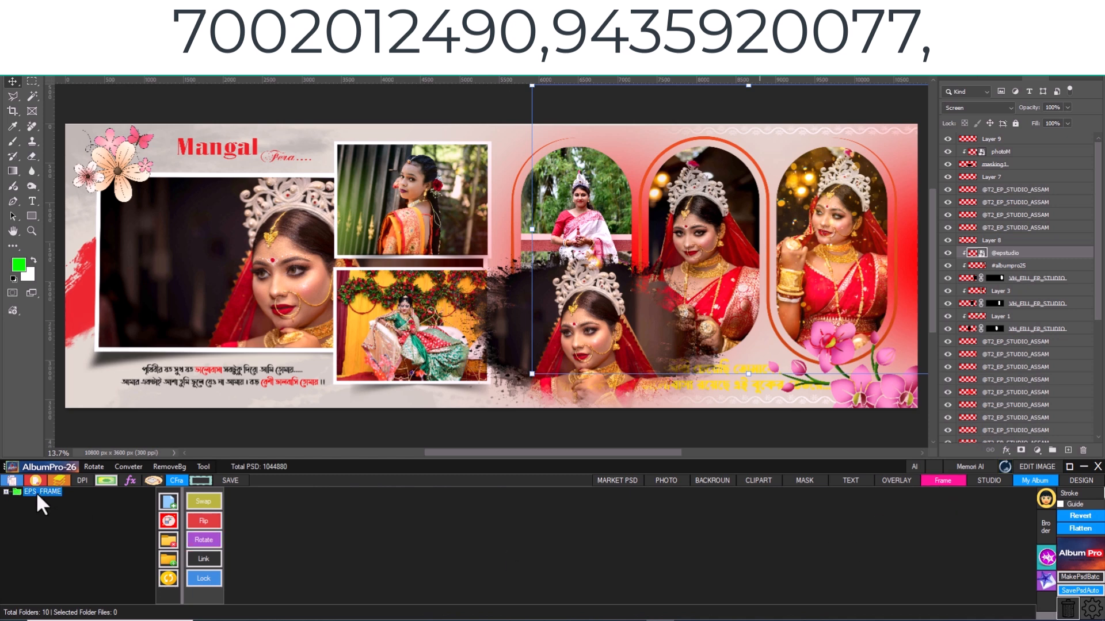
click(6, 492)
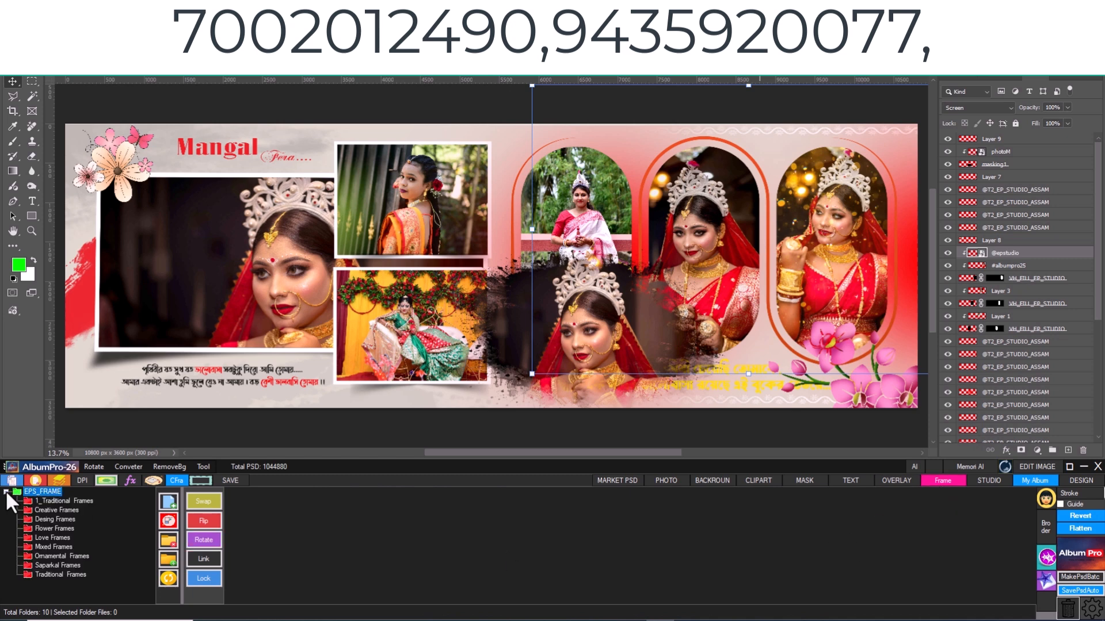
click(54, 510)
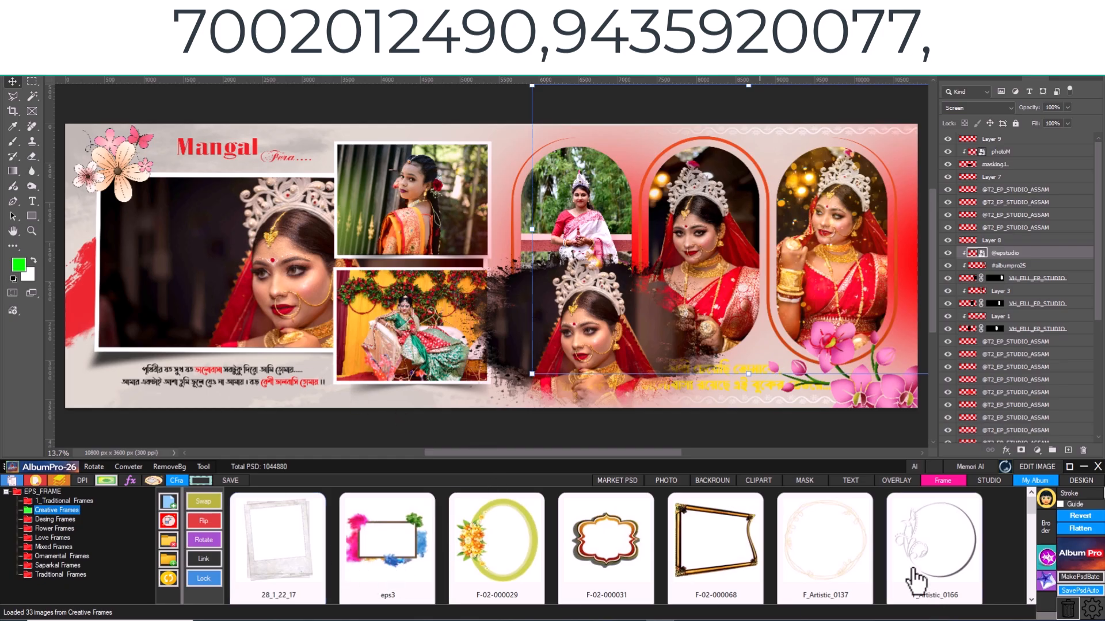
scroll(762, 535, down, 2)
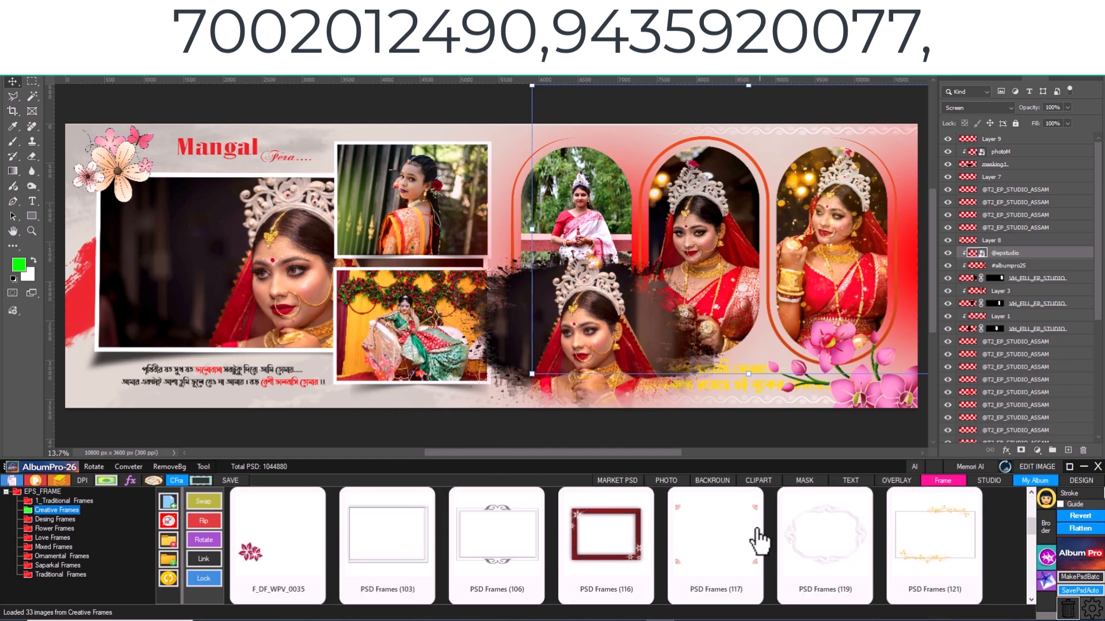
scroll(760, 539, up, 2)
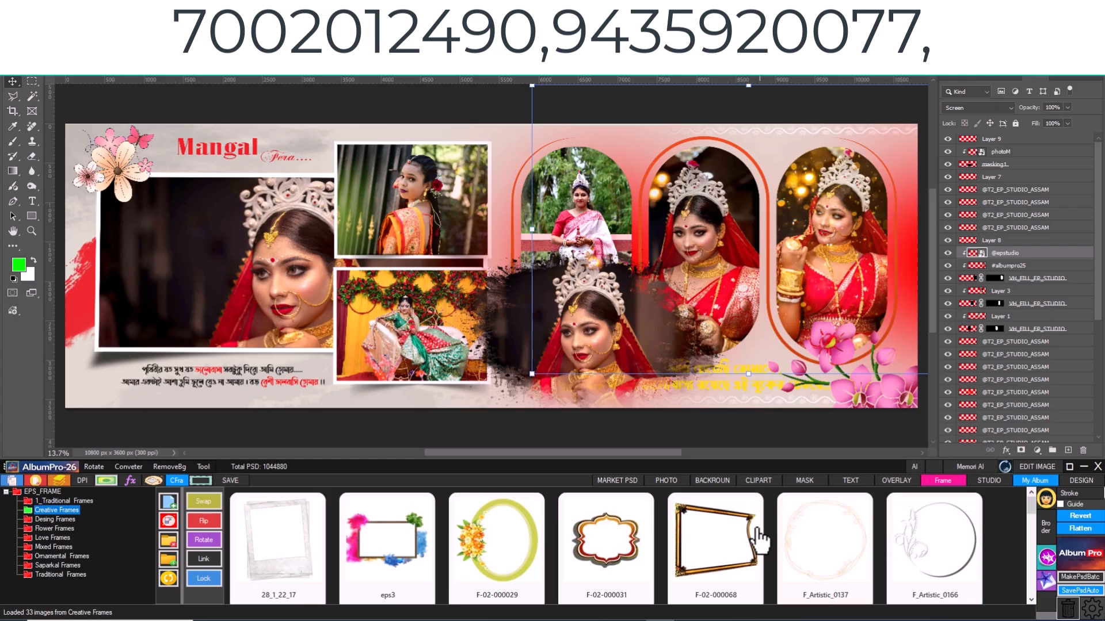
click(665, 481)
double_click(458, 541)
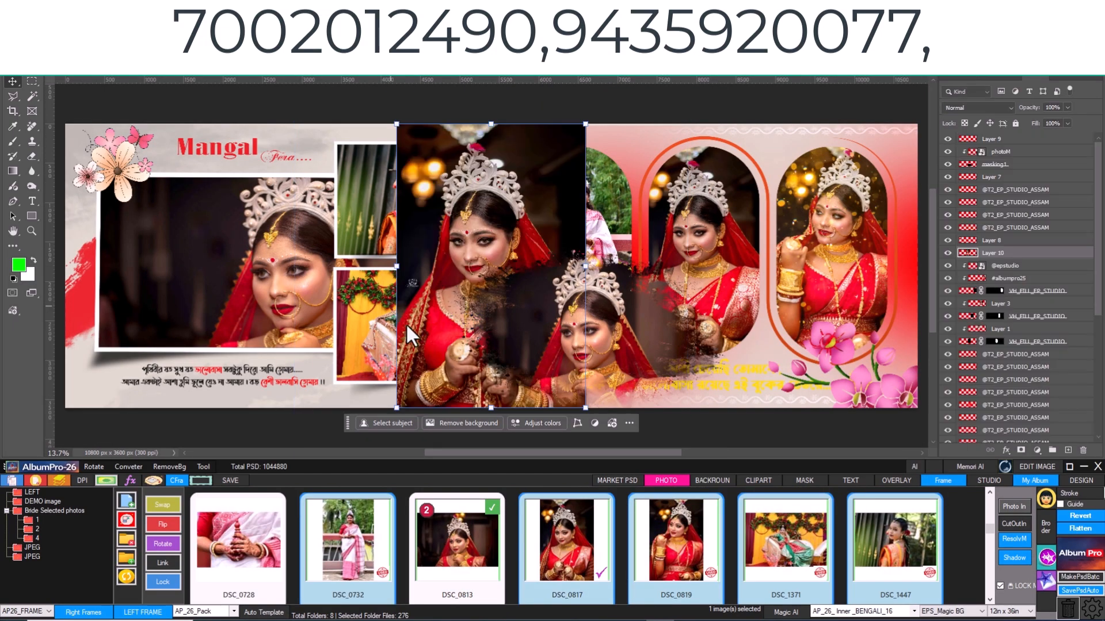
drag(427, 315, 162, 315)
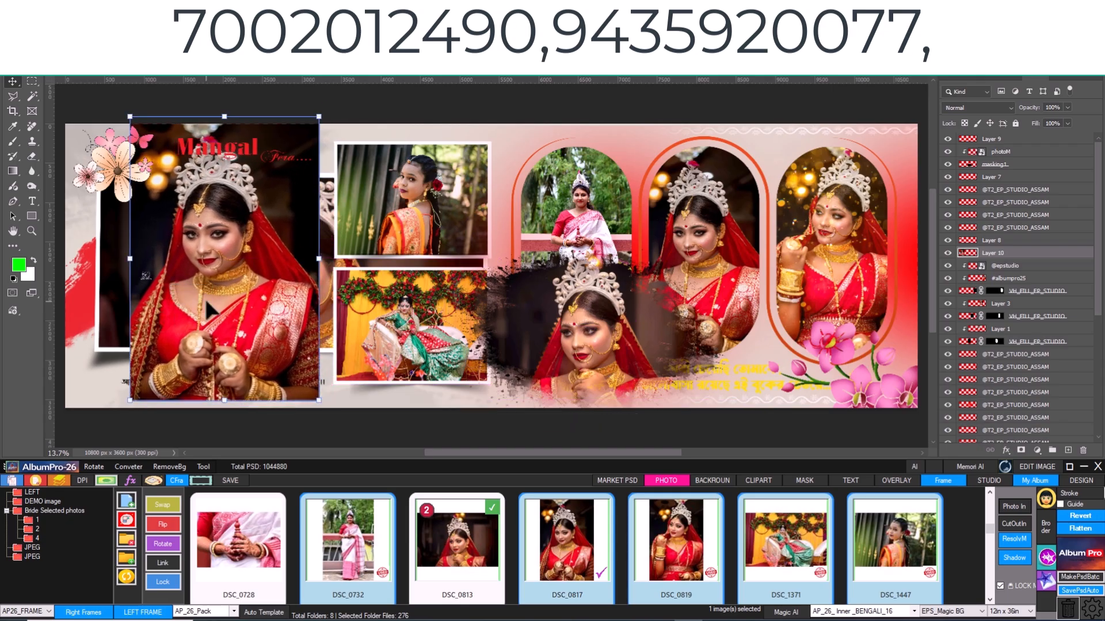
- Apply frame 28_1_22_17 from Creative Frames to the reduced photo DSC_0817 and link the framed photo to its layer mask
click(938, 480)
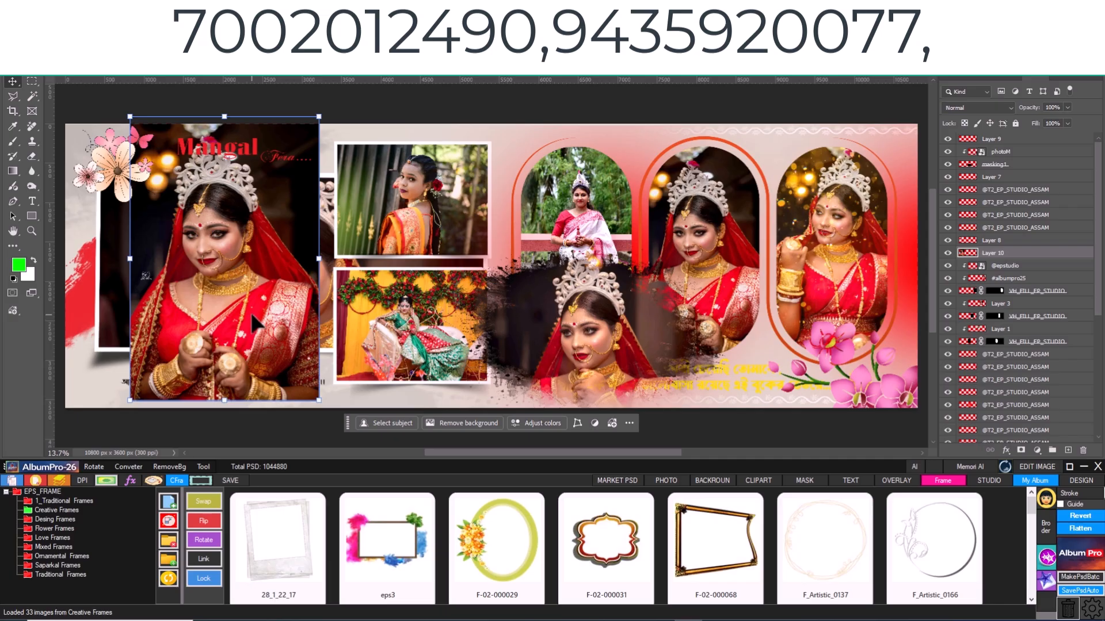
drag(252, 314, 253, 319)
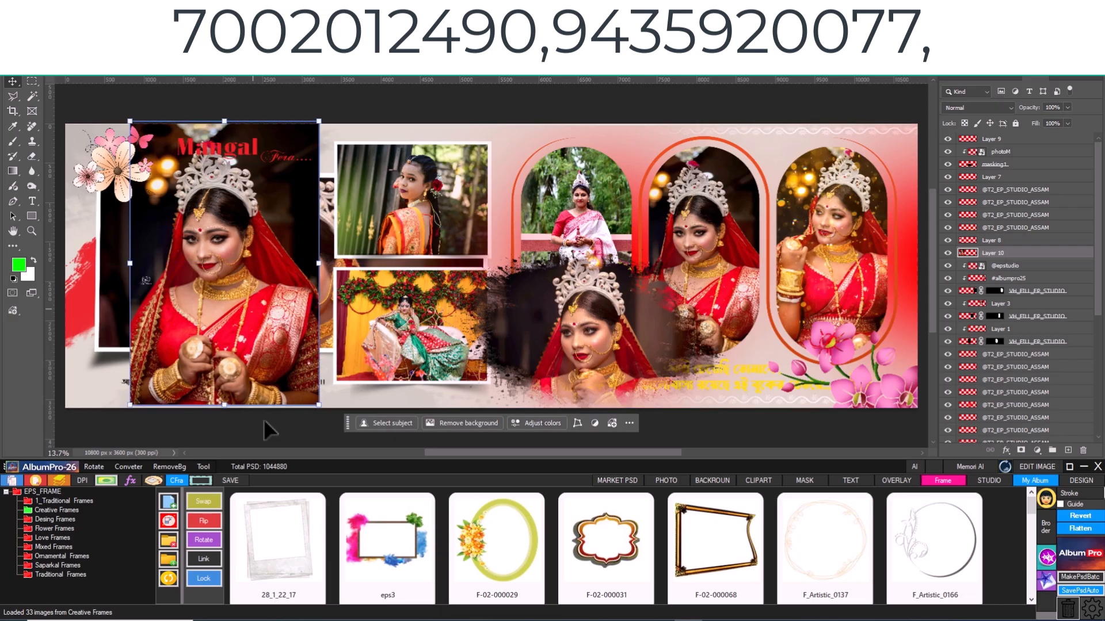
double_click(291, 519)
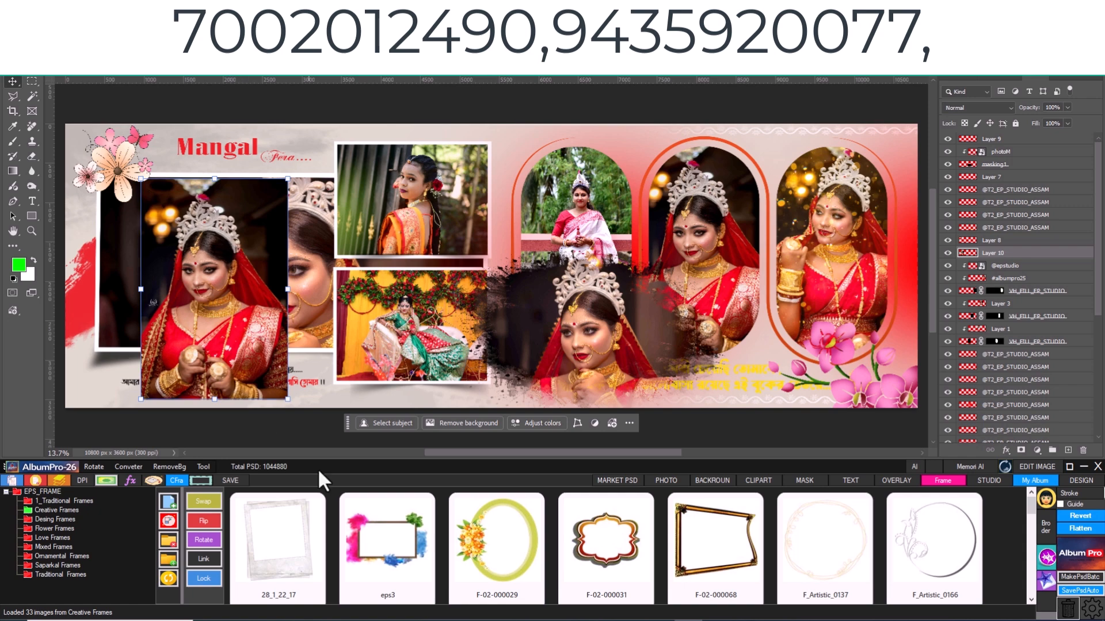
double_click(284, 535)
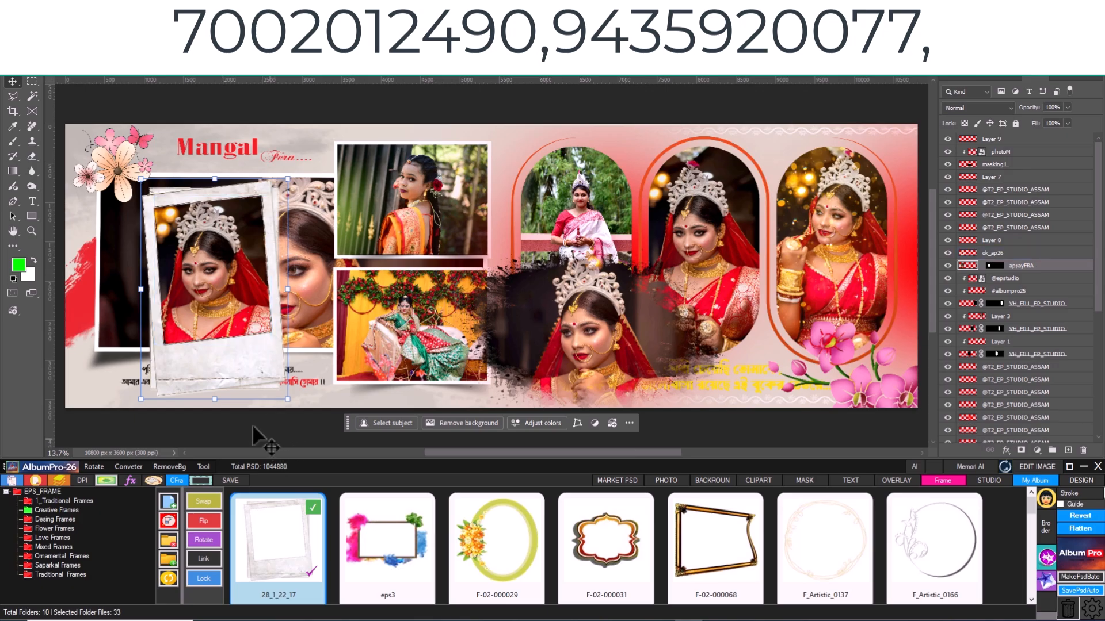
click(984, 330)
click(990, 268)
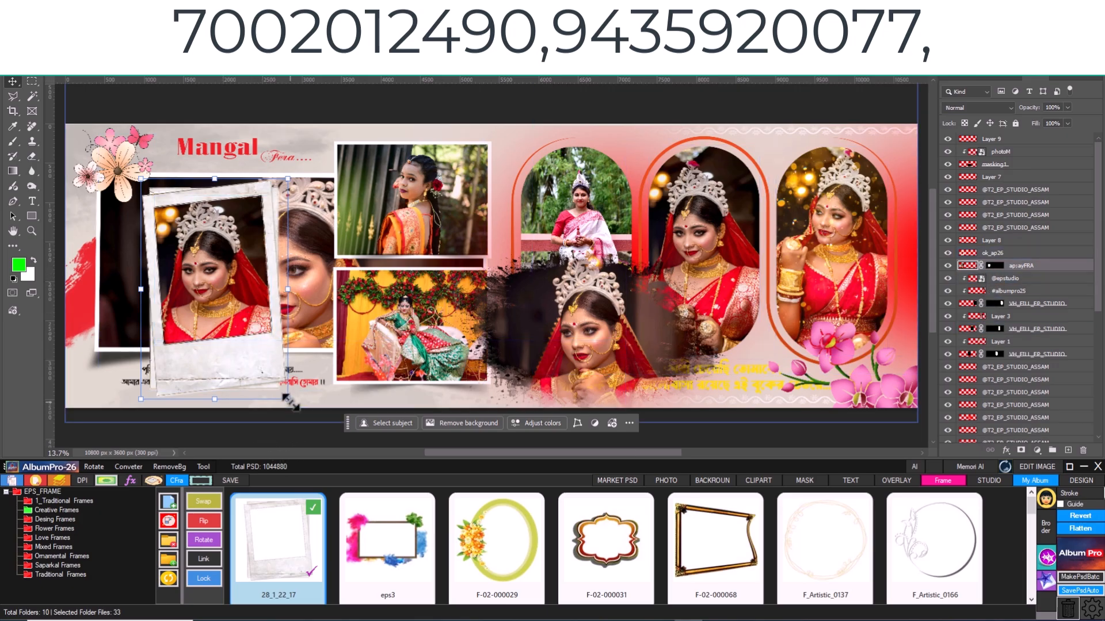
- Enlarge the apcayFRA mask layer slightly inside the polaroid frame and link it with frame layer ok_ap26
mouse_move(288, 398)
mouse_down()
mouse_move(318, 426)
mouse_move(305, 410)
mouse_up()
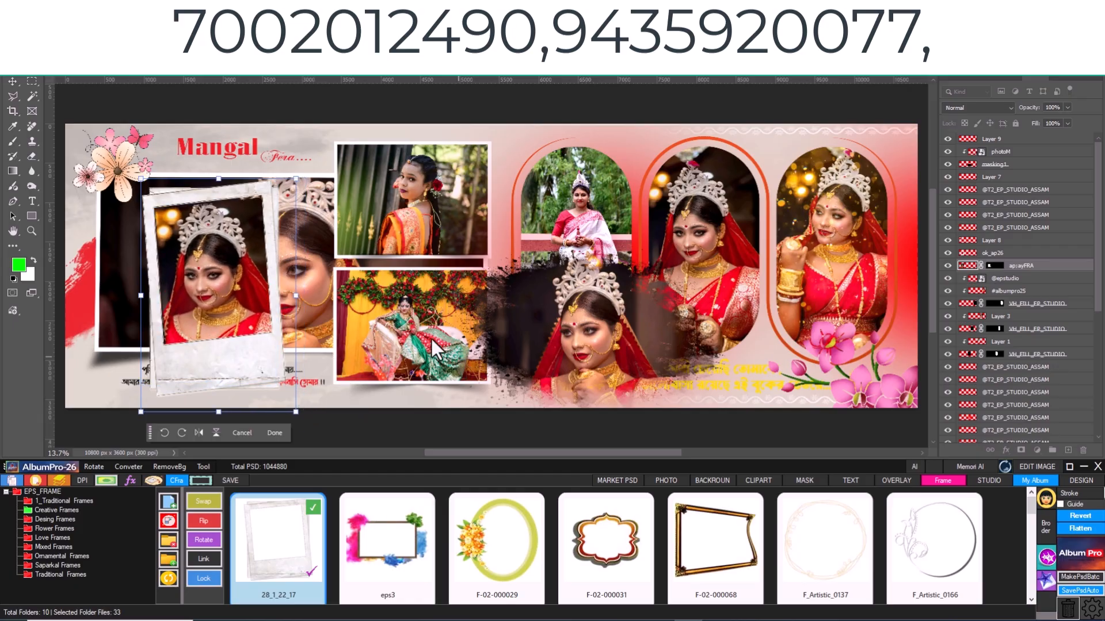
ctrl+click(1018, 253)
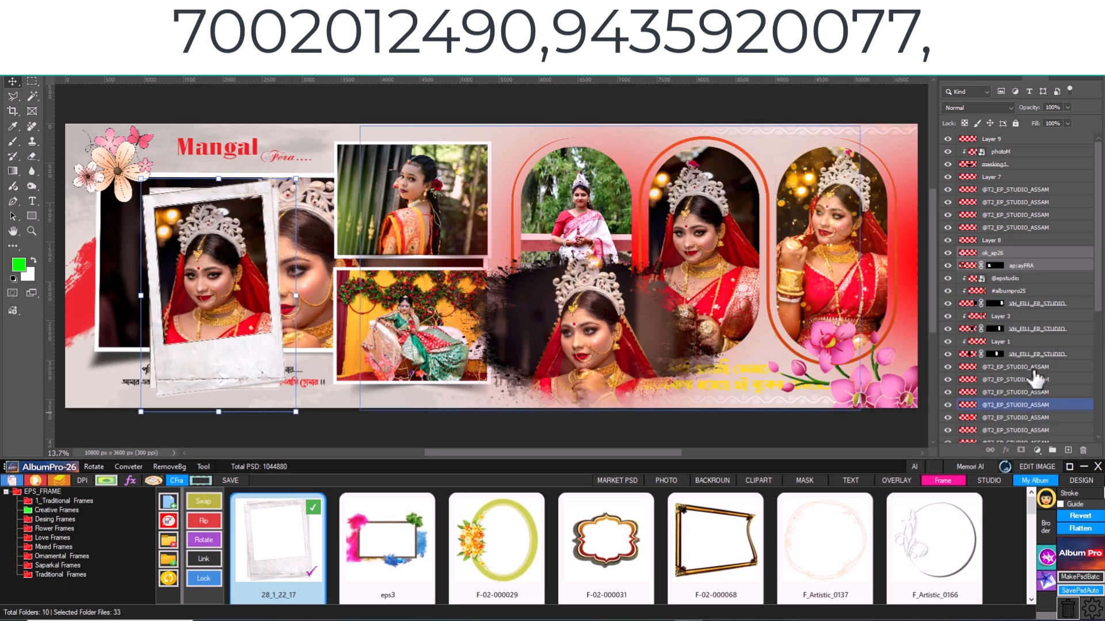
click(989, 450)
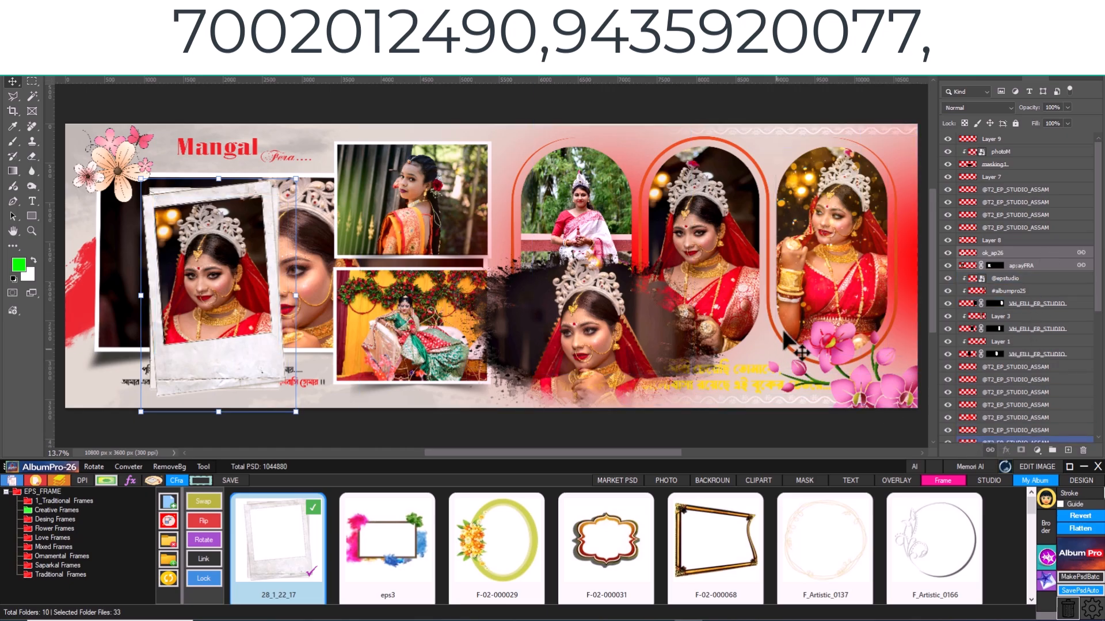
- Scale the linked polaroid-framed photo down slightly and move it over the lower-left corner of the large bride photo
drag(296, 412, 343, 358)
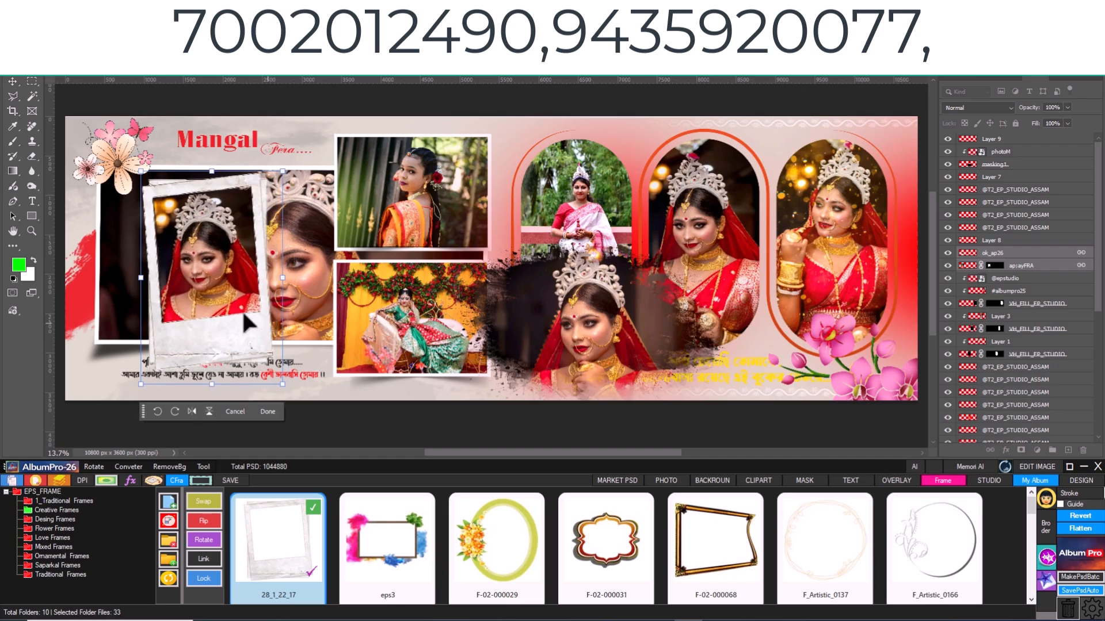
drag(229, 328, 181, 341)
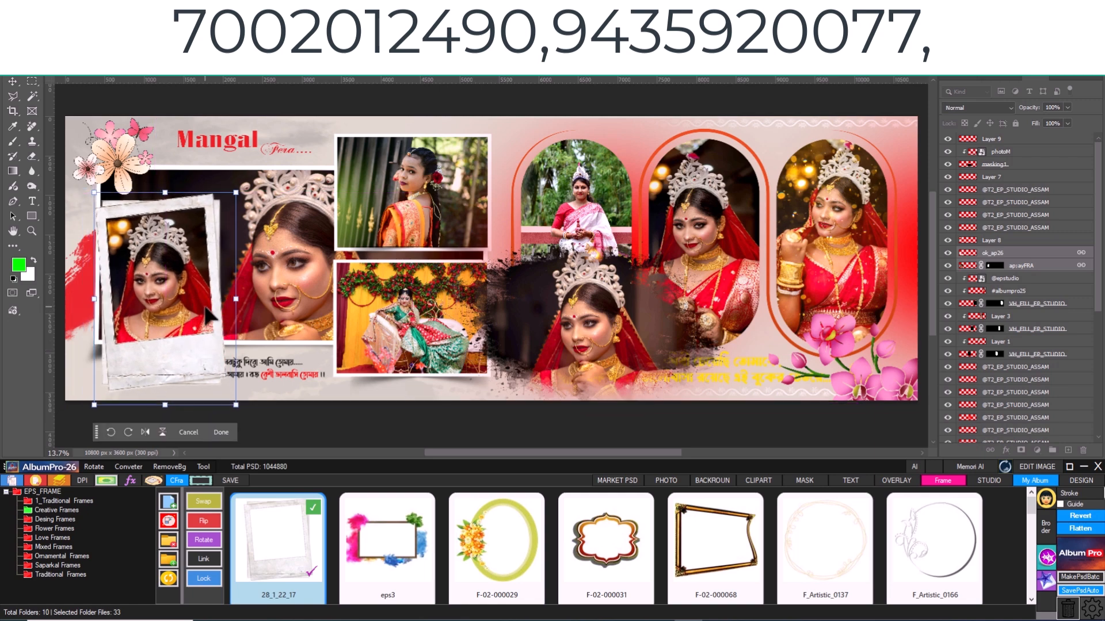
- Browse the Studio effects library through the Correction, Effects and Presets folders, including Cinimatic and Vintage
click(987, 481)
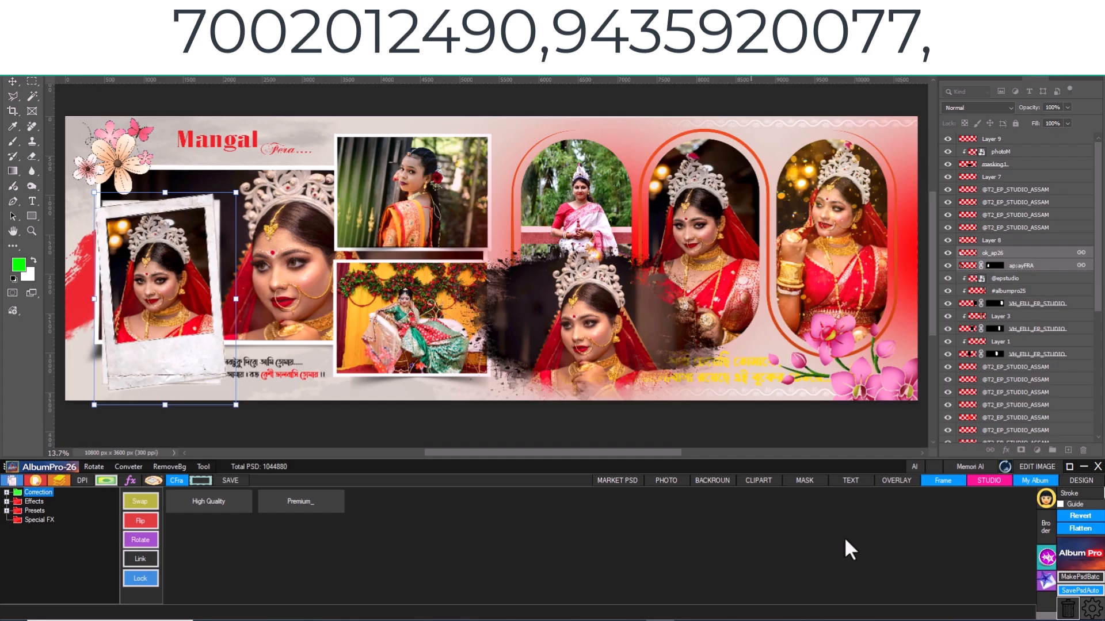
click(7, 493)
click(25, 503)
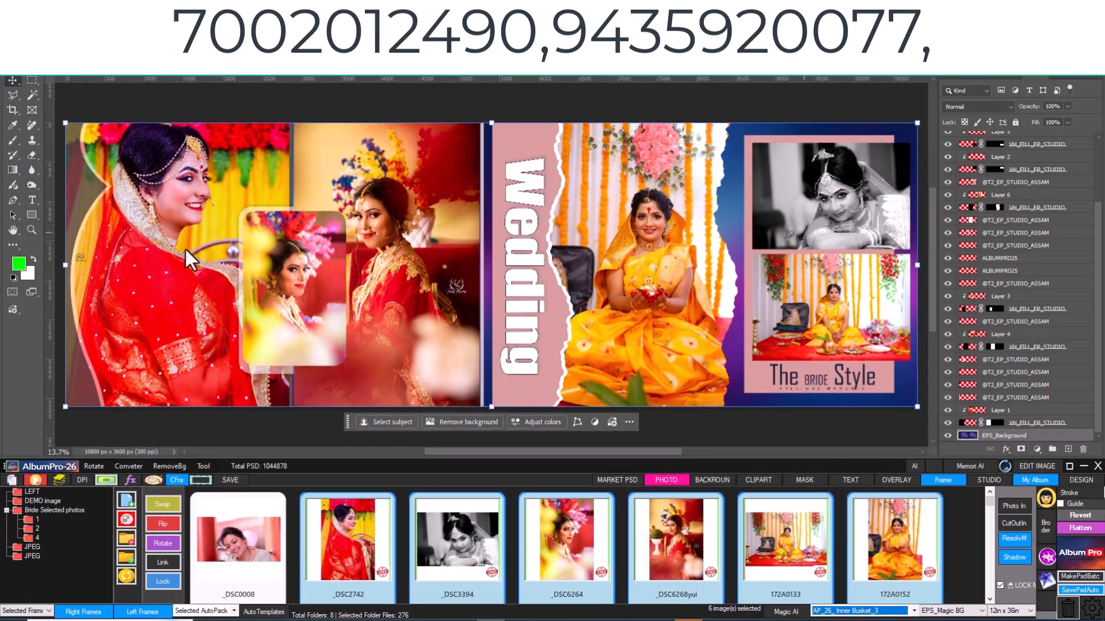
click(184, 247)
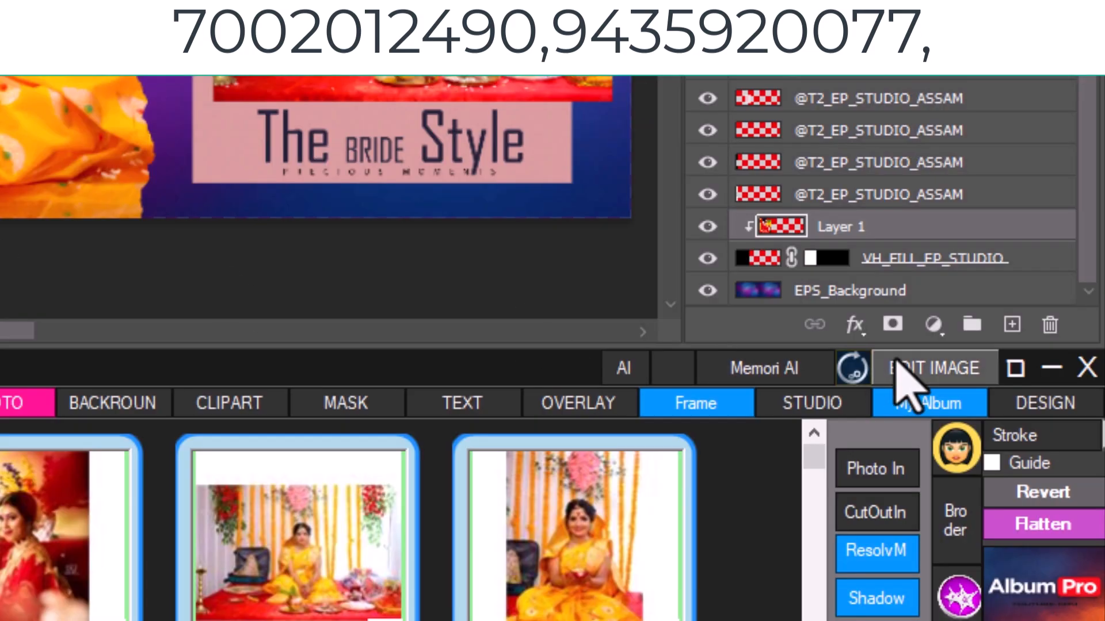
click(802, 406)
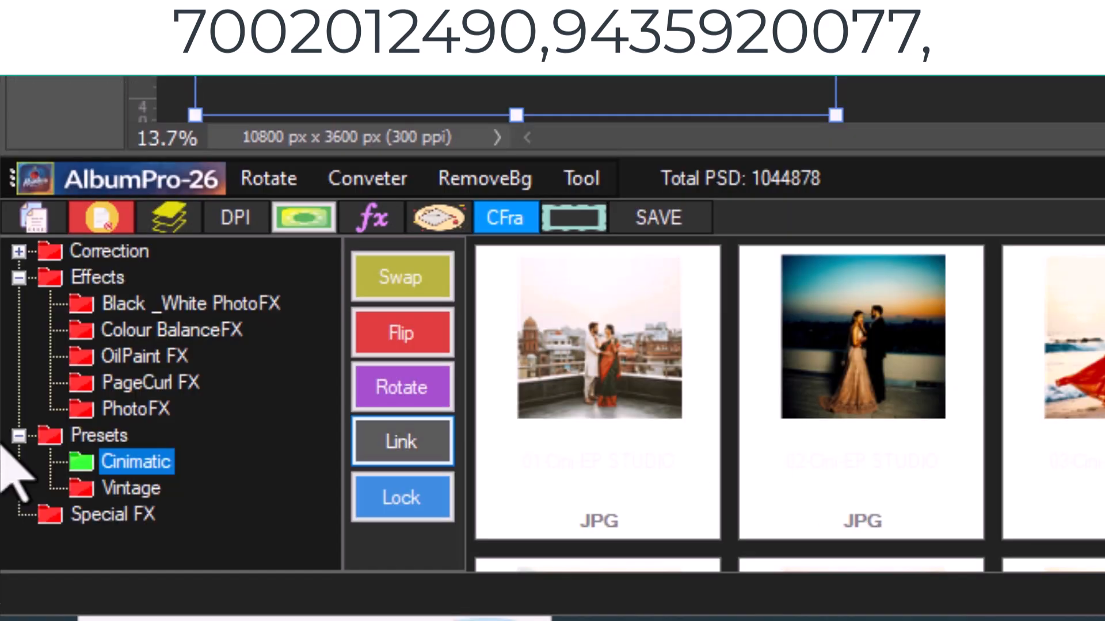
click(54, 578)
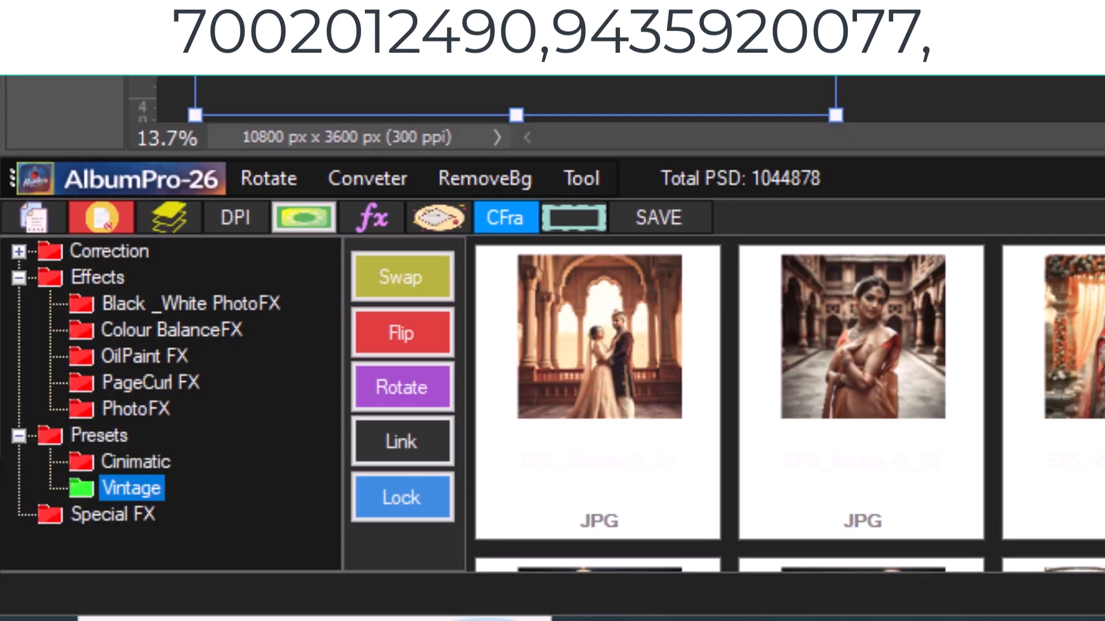
click(135, 337)
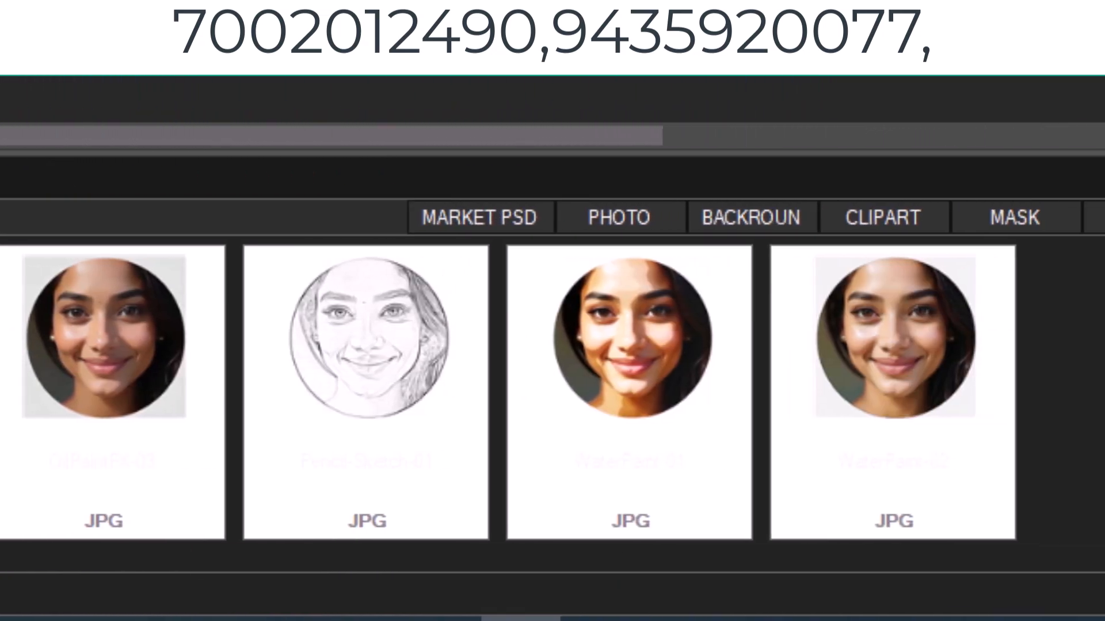
- Apply the Moonlight effect from Black _White PhotoFX to the leftmost bride photo through Edit Image and save it back to the spread
click(66, 511)
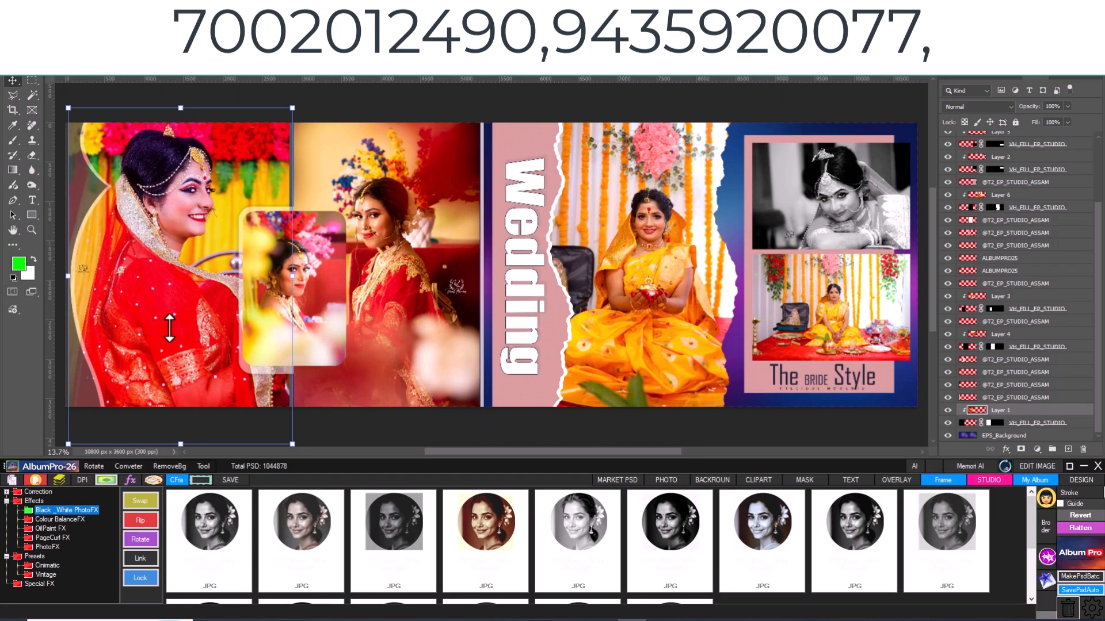
click(169, 328)
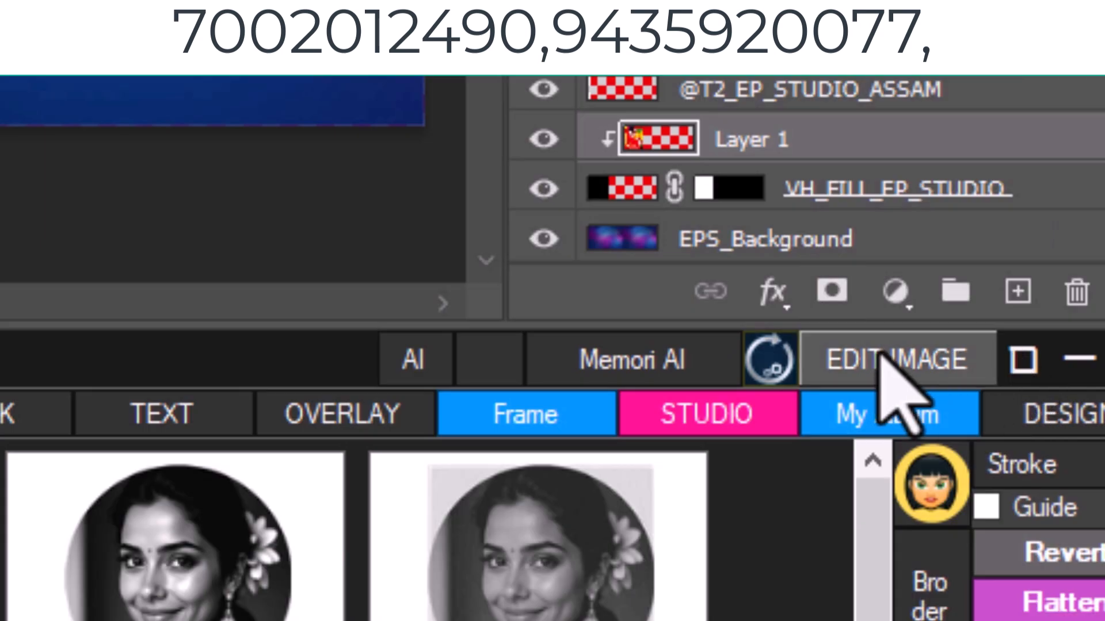
click(897, 358)
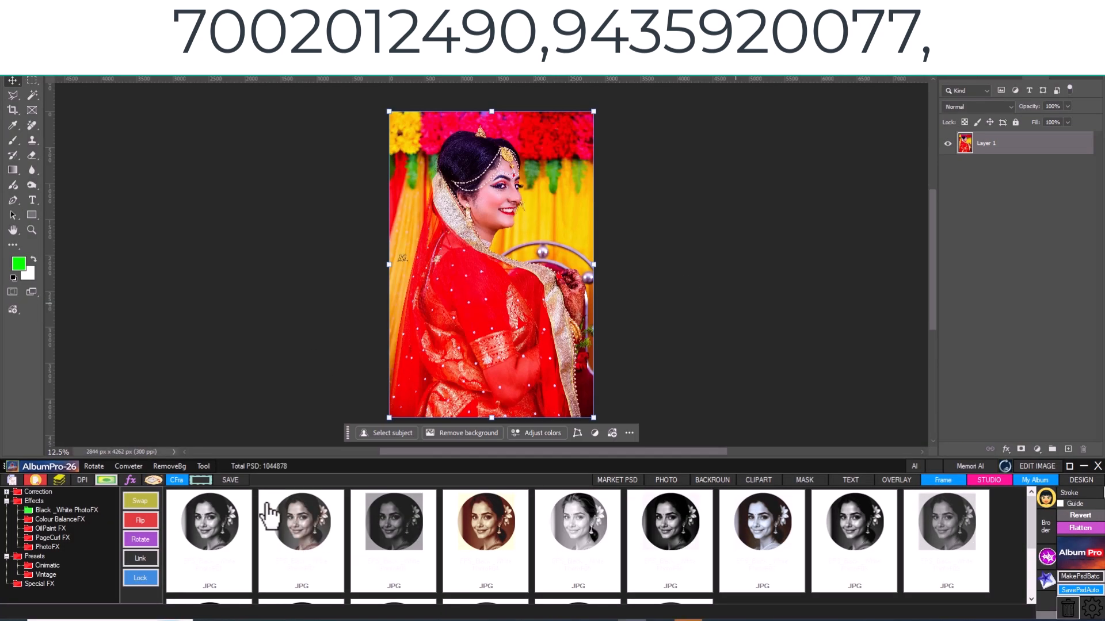
scroll(768, 538, down, 1)
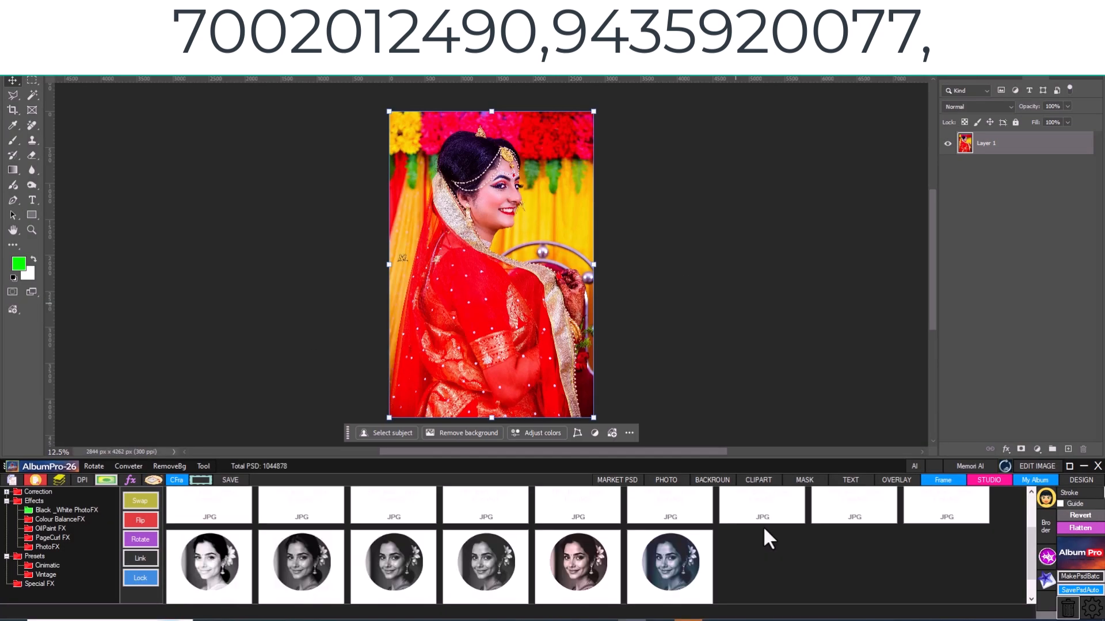
click(684, 564)
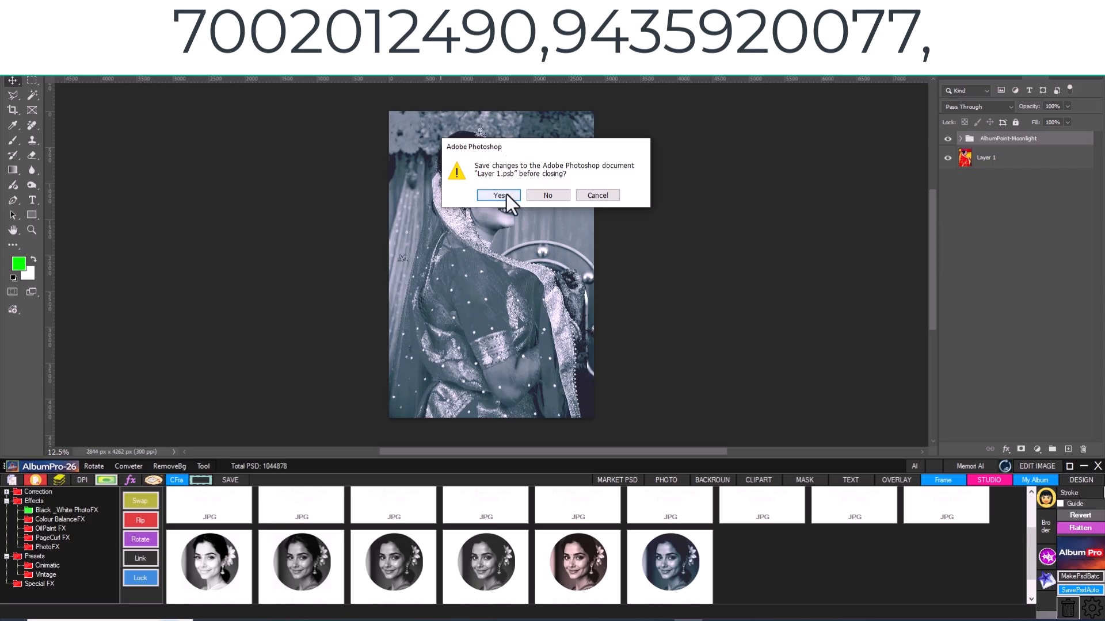
click(499, 195)
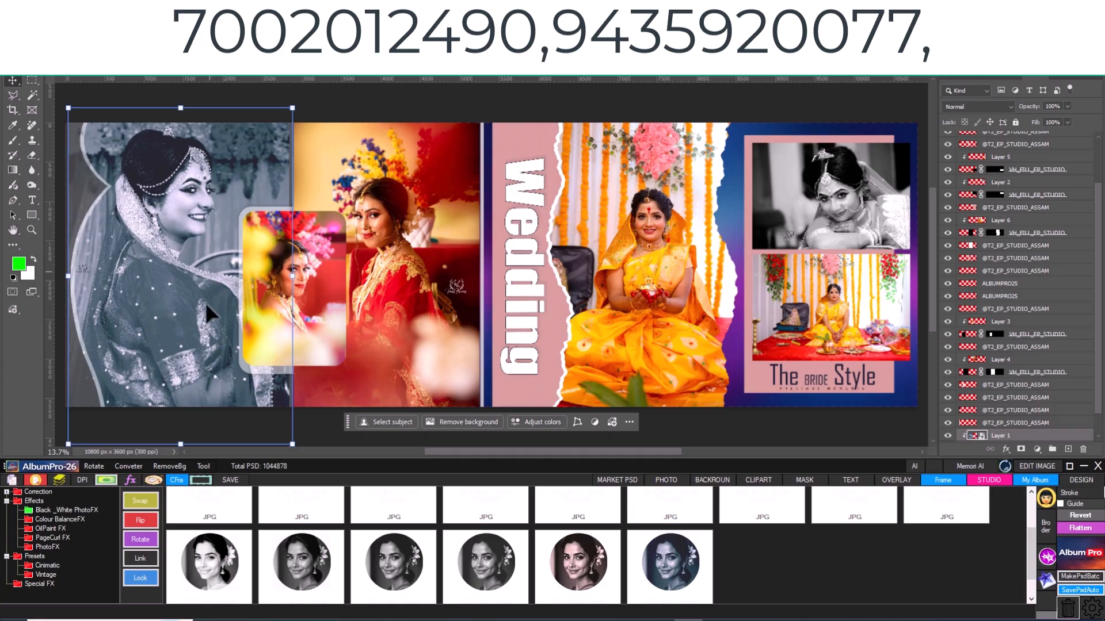
- Select the photo of the bride in red beside the leftmost bride photo on the Wedding spread
click(429, 302)
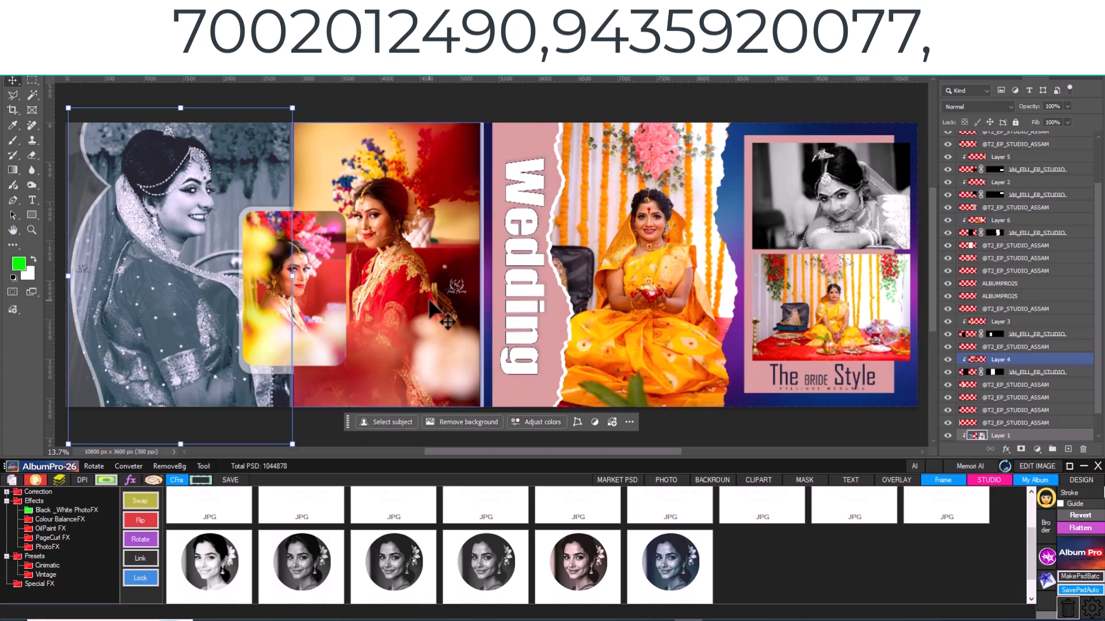
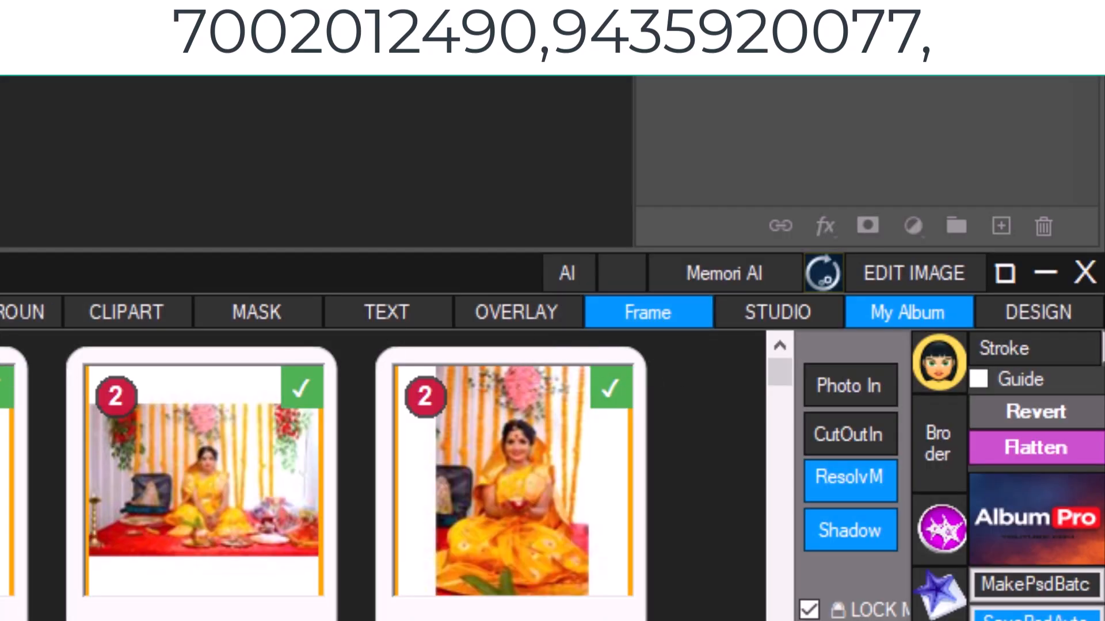
- Load the Desktop psd demo folder into My Album as the root folder for PSD files
click(914, 316)
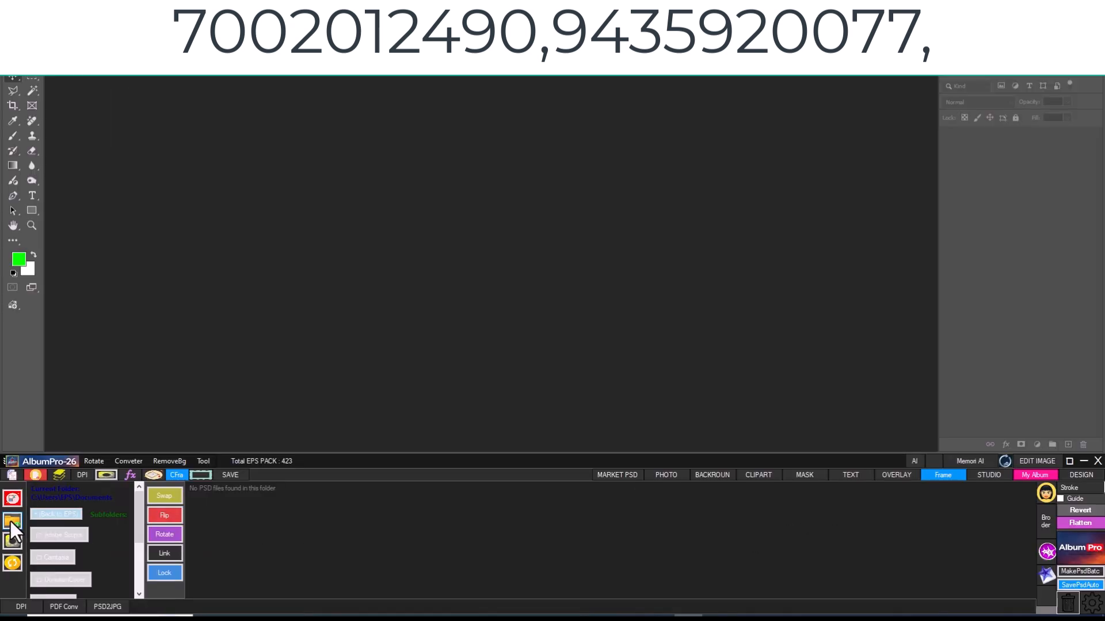
click(36, 350)
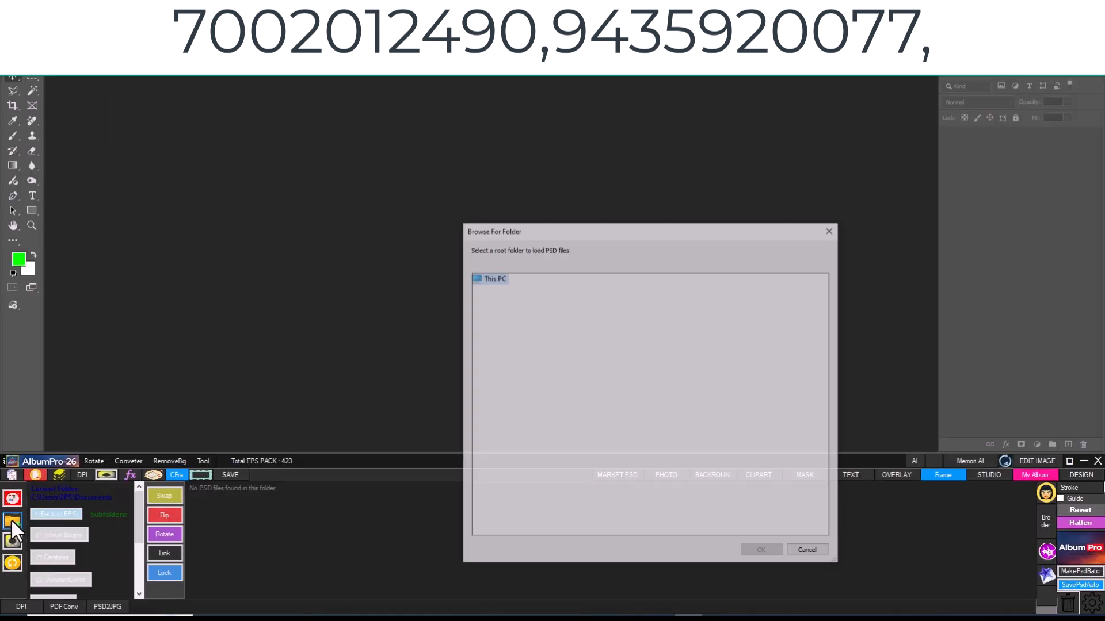
double_click(505, 301)
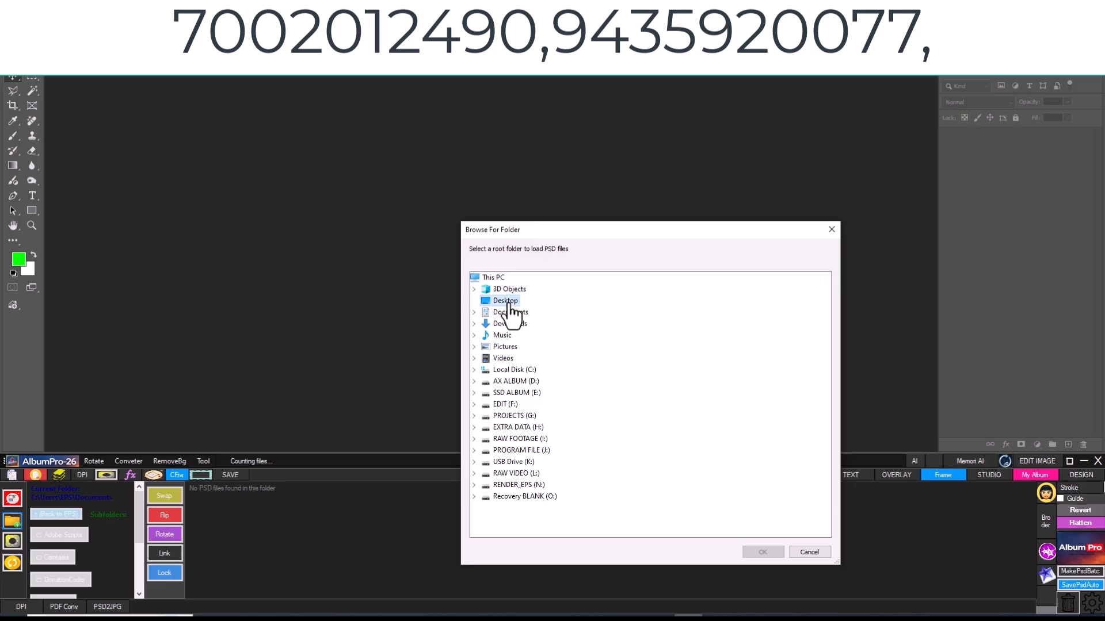
scroll(574, 502, down, 1)
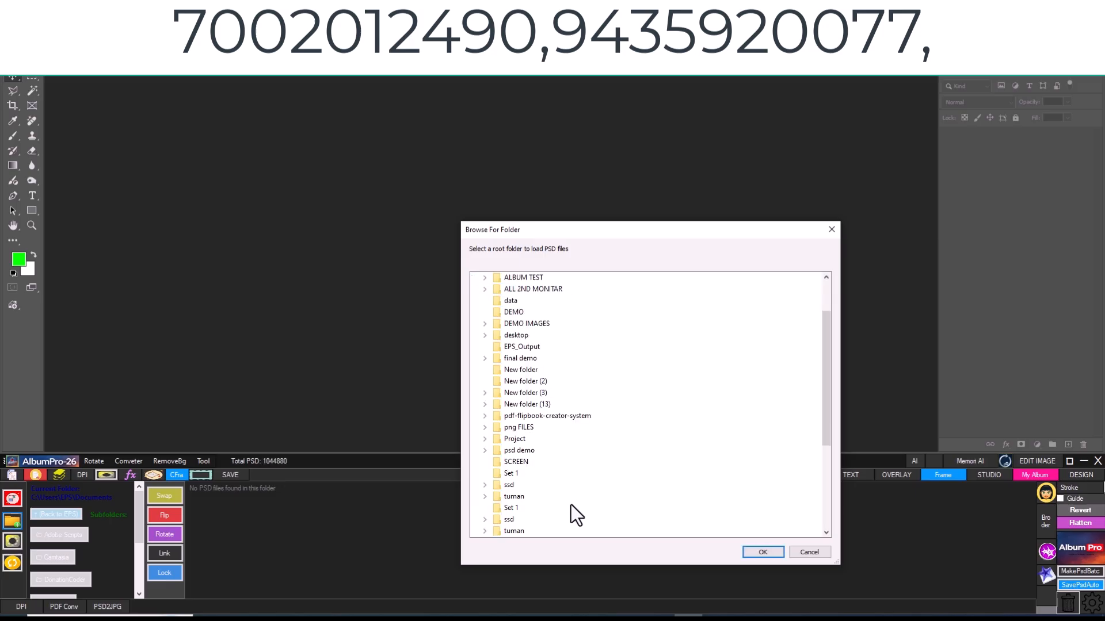
double_click(524, 451)
click(776, 552)
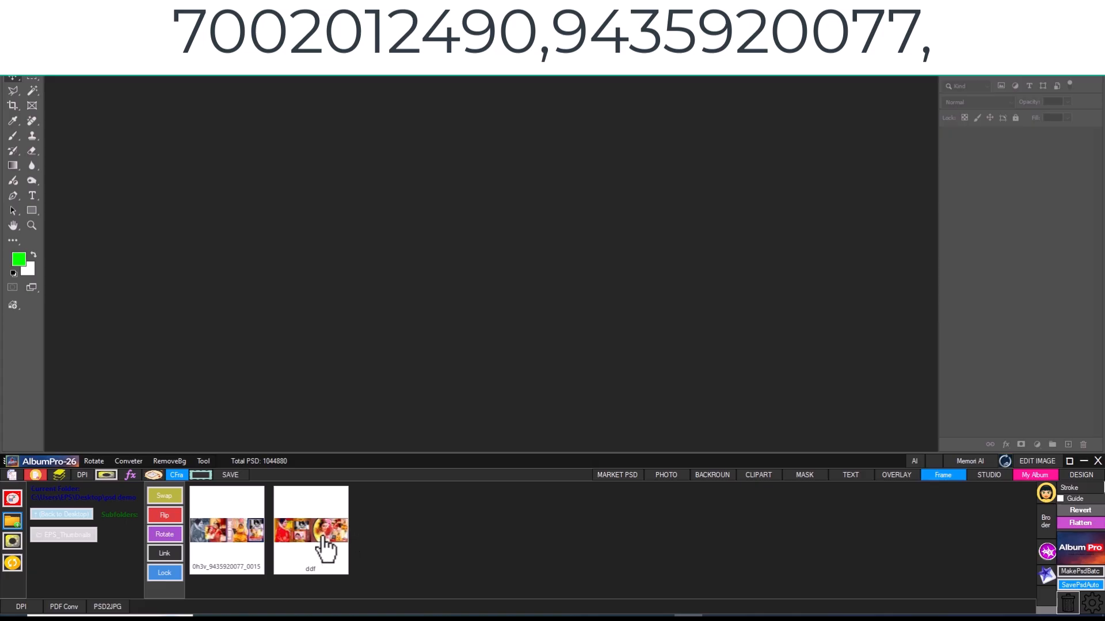
- Open the ddf album spread and check the psd demo output folder from the Save window
double_click(325, 547)
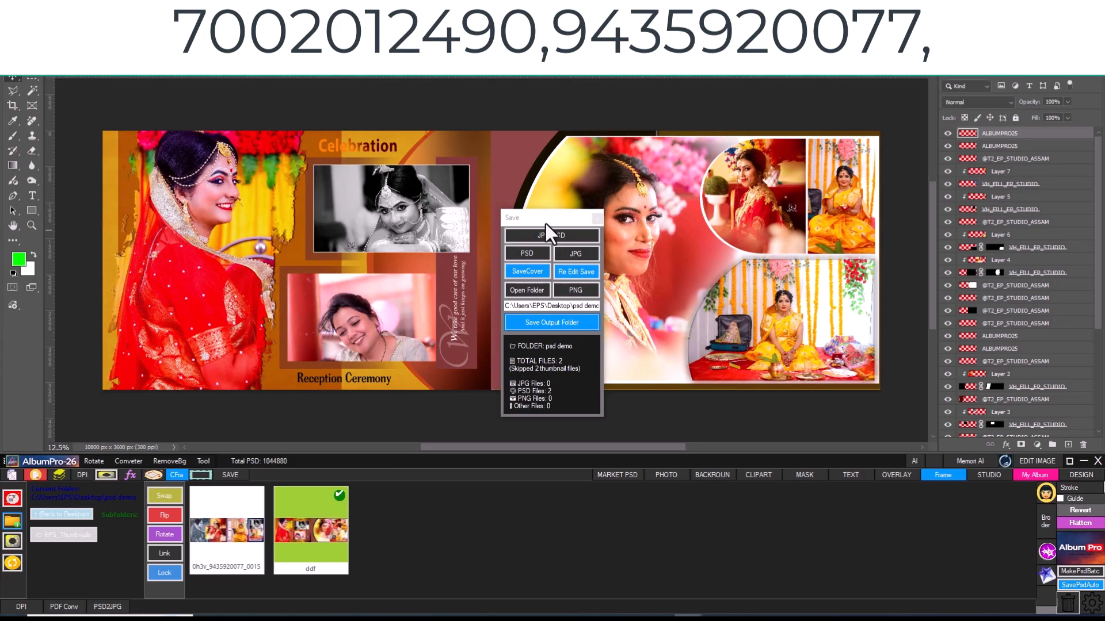
drag(546, 224, 986, 171)
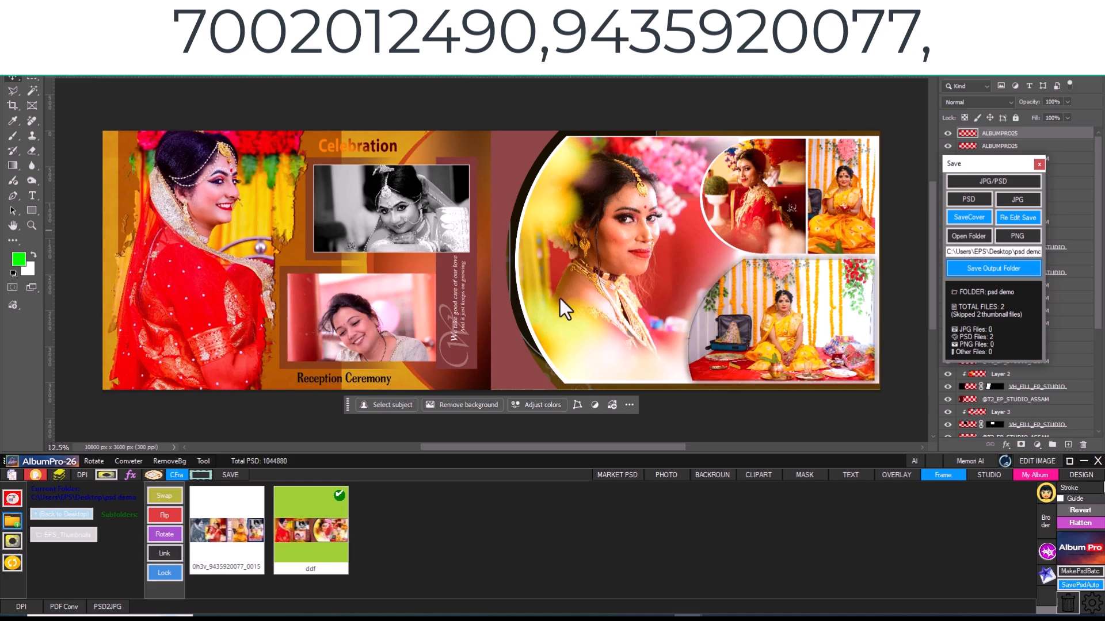
click(967, 235)
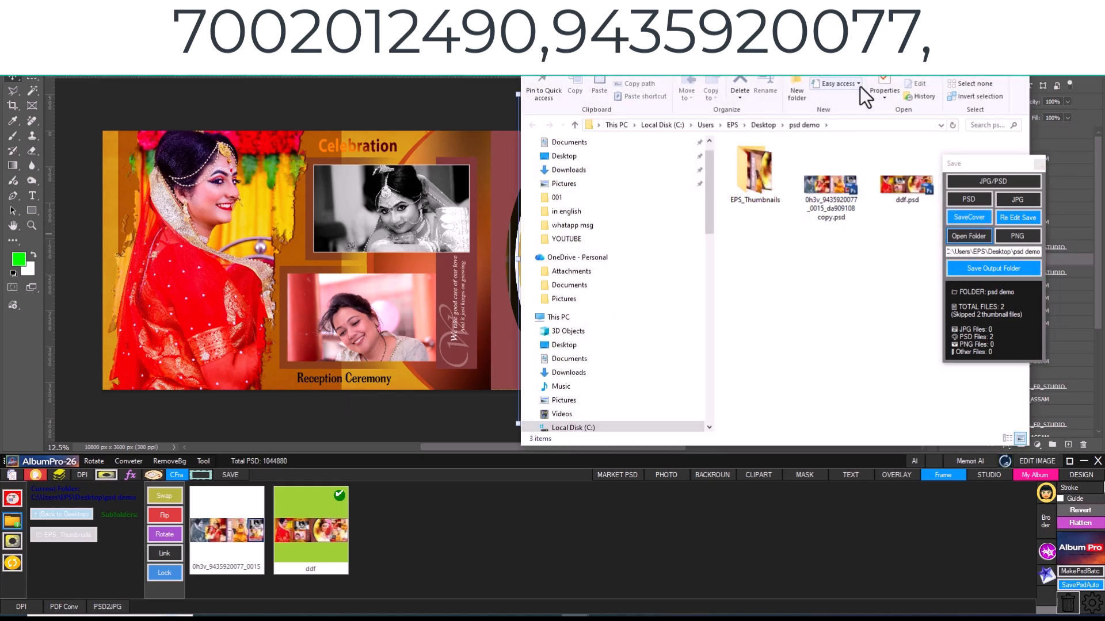
drag(856, 42, 784, 49)
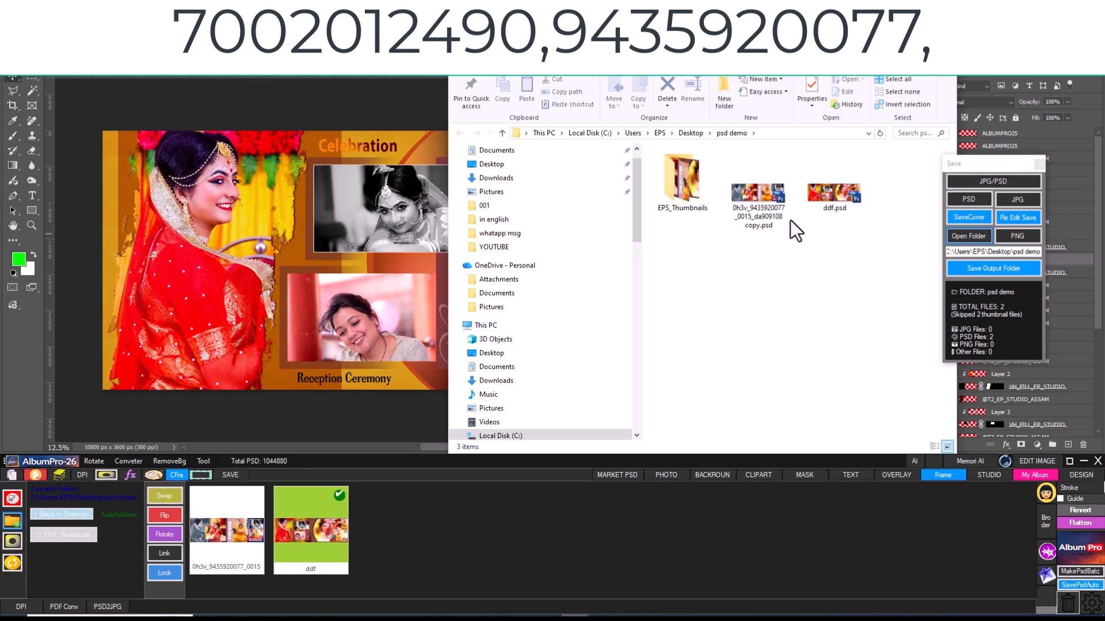
click(943, 46)
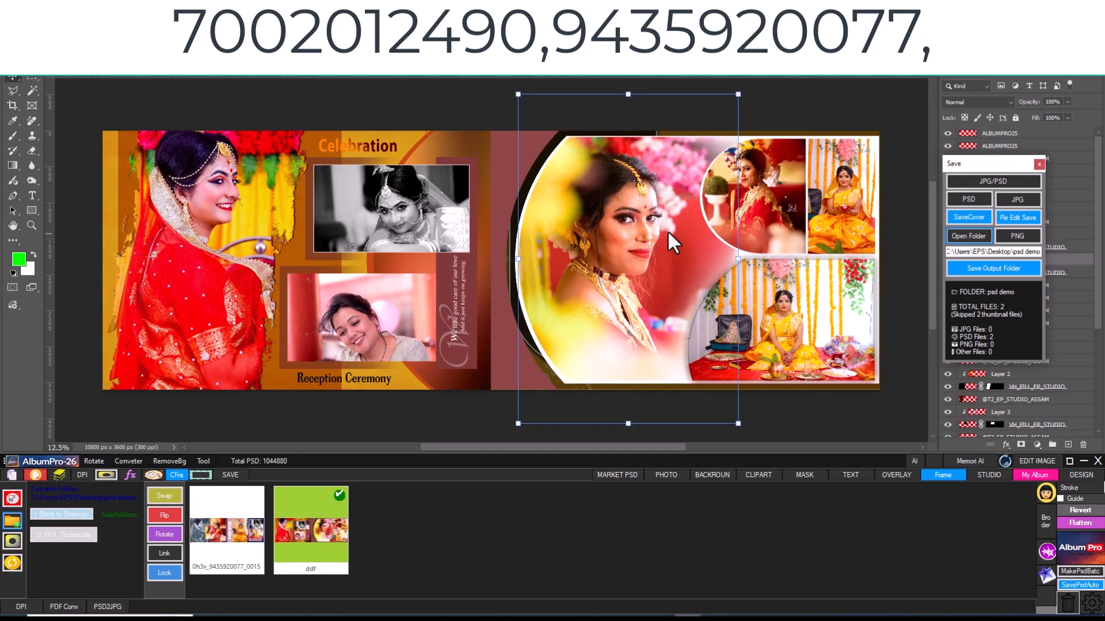
- Enlarge the bride portrait in the large curved frame and swap the black-and-white photo with the smiling woman's photo below it
click(658, 280)
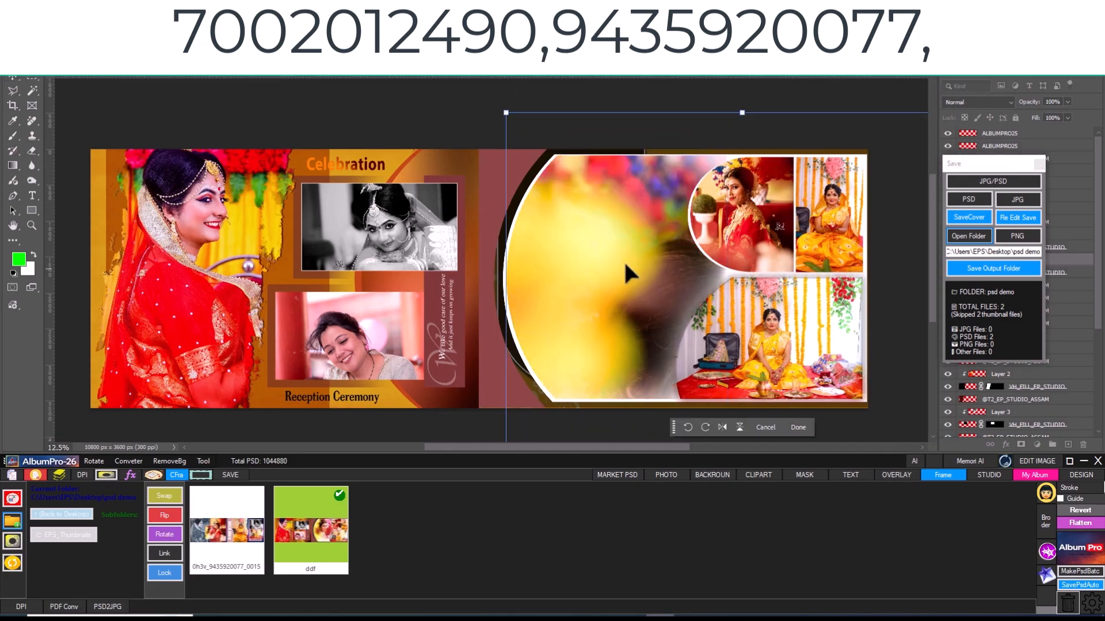
drag(624, 261, 491, 143)
key(Return)
click(405, 231)
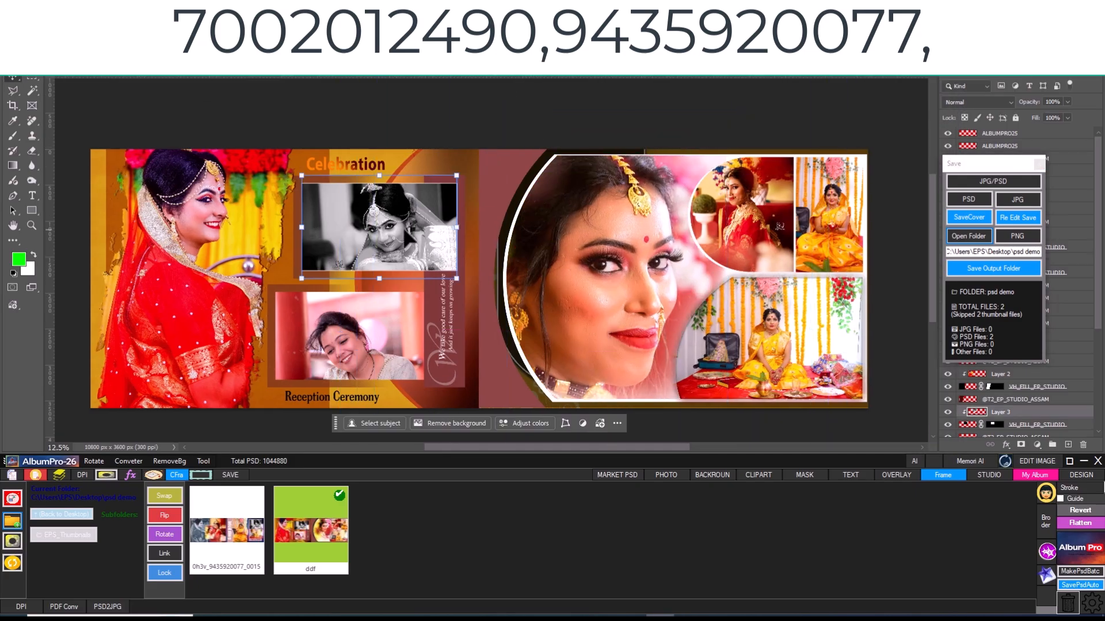
click(164, 495)
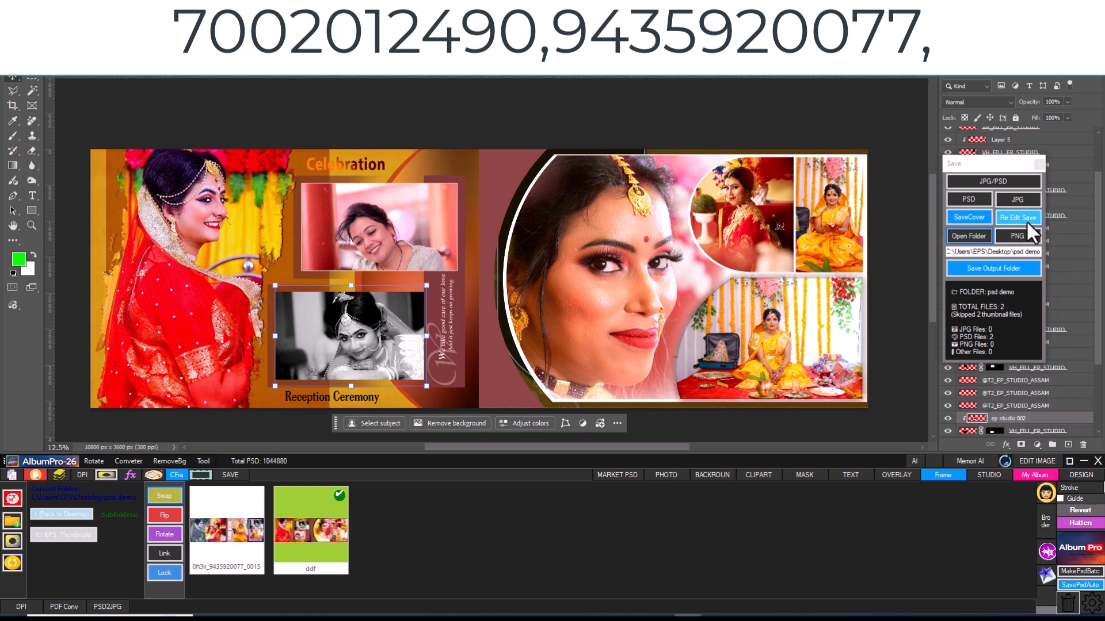
- Check the psd demo folder's contents and save the edited spread with Re Edit Save
click(969, 237)
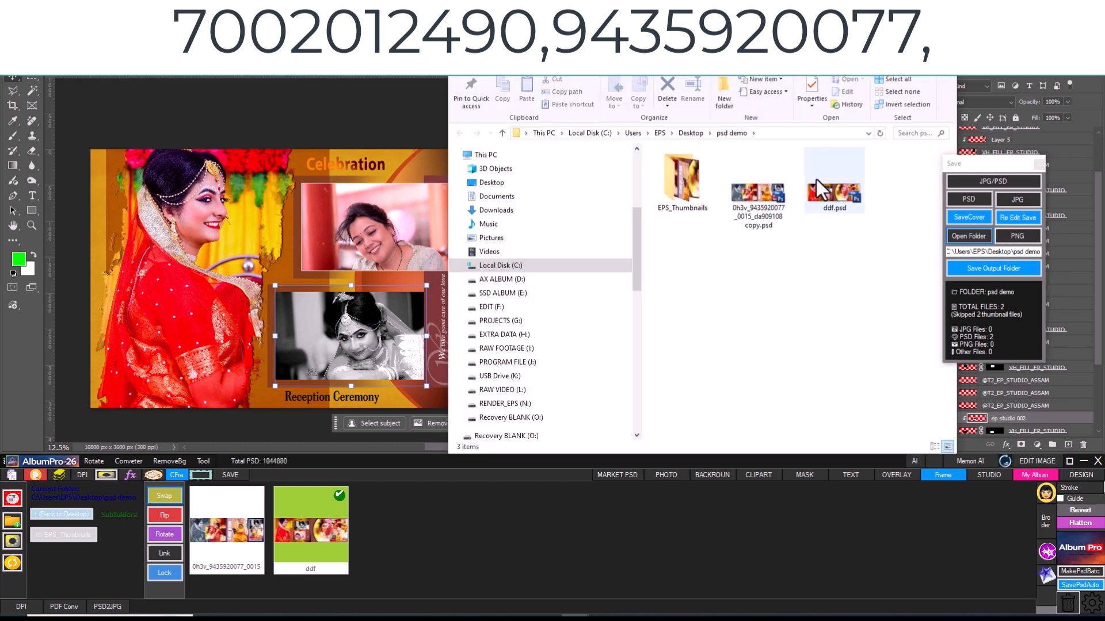
drag(806, 47, 743, 63)
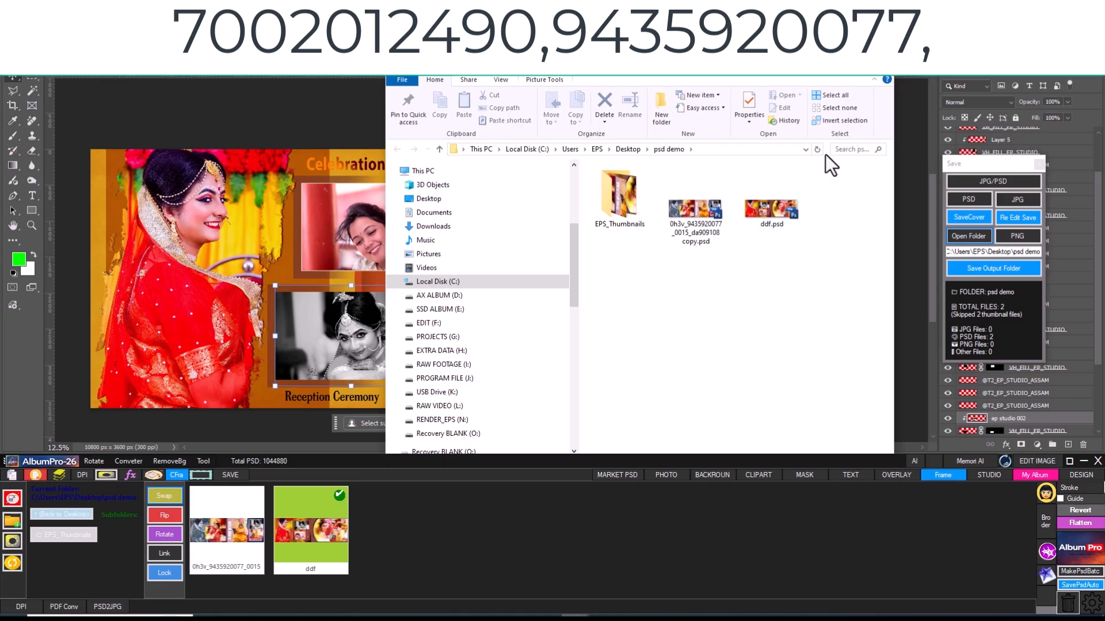
click(828, 75)
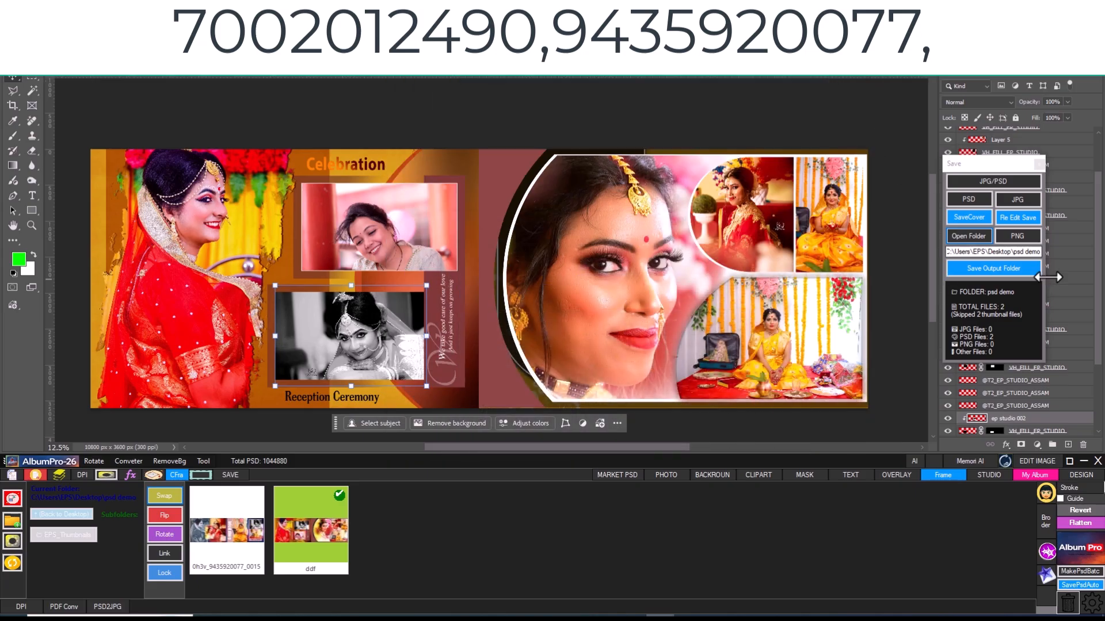
click(1013, 216)
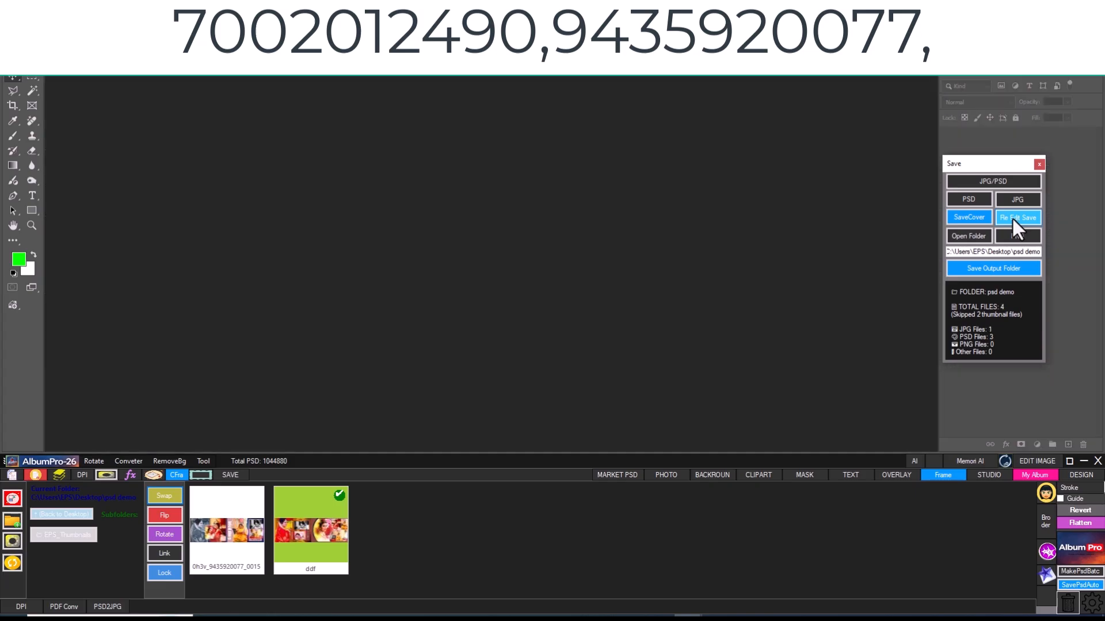
- Inspect the saved files in the psd demo folder and its PSD subfolder
click(969, 236)
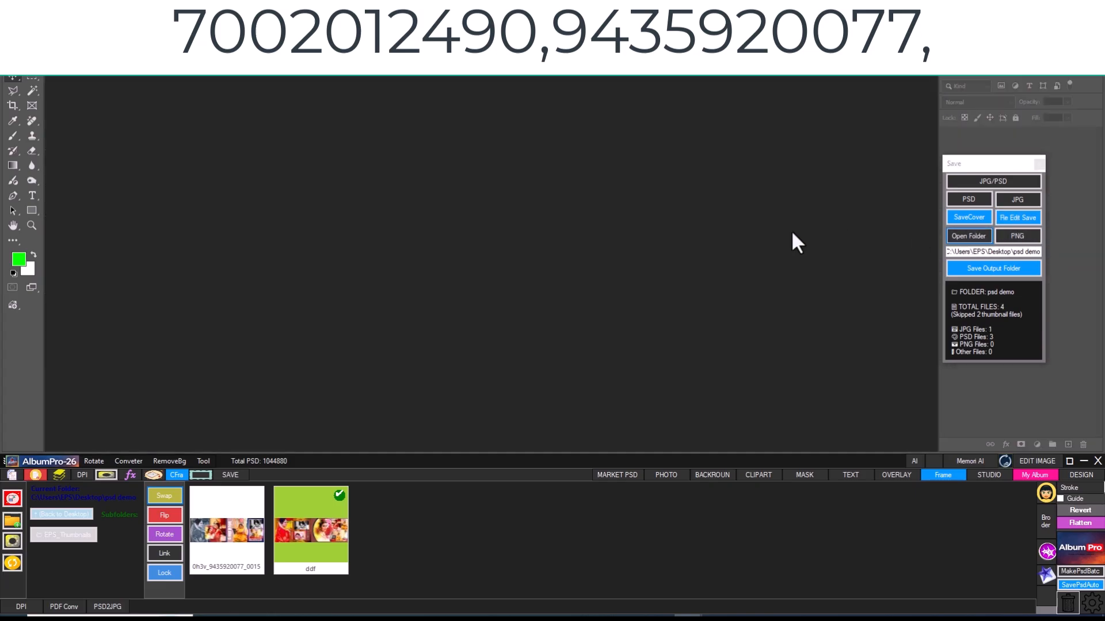
double_click(778, 230)
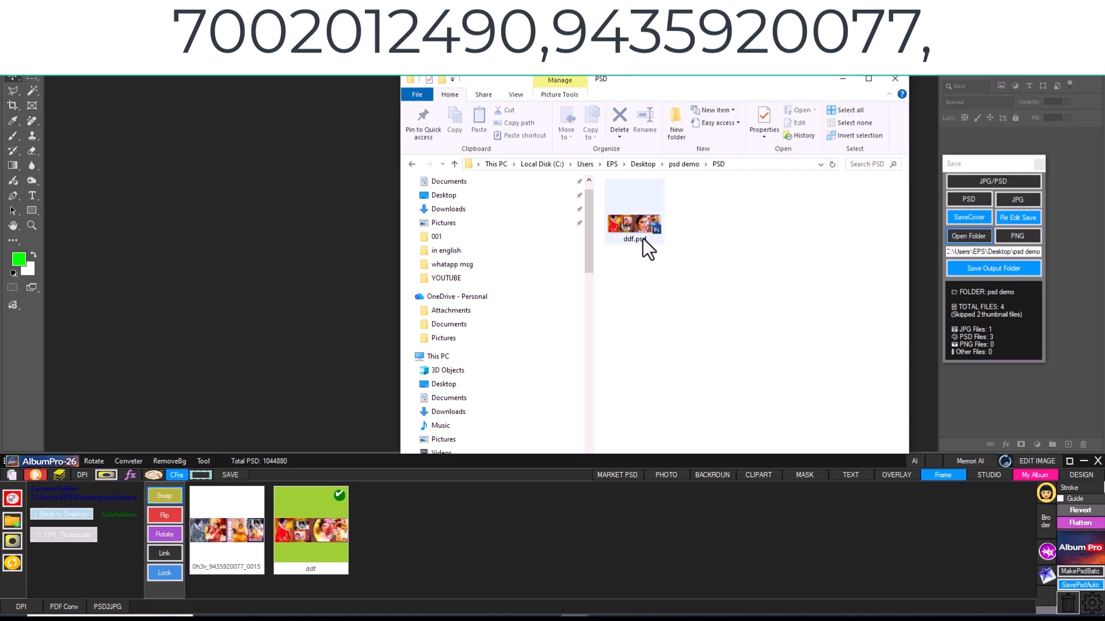
click(688, 164)
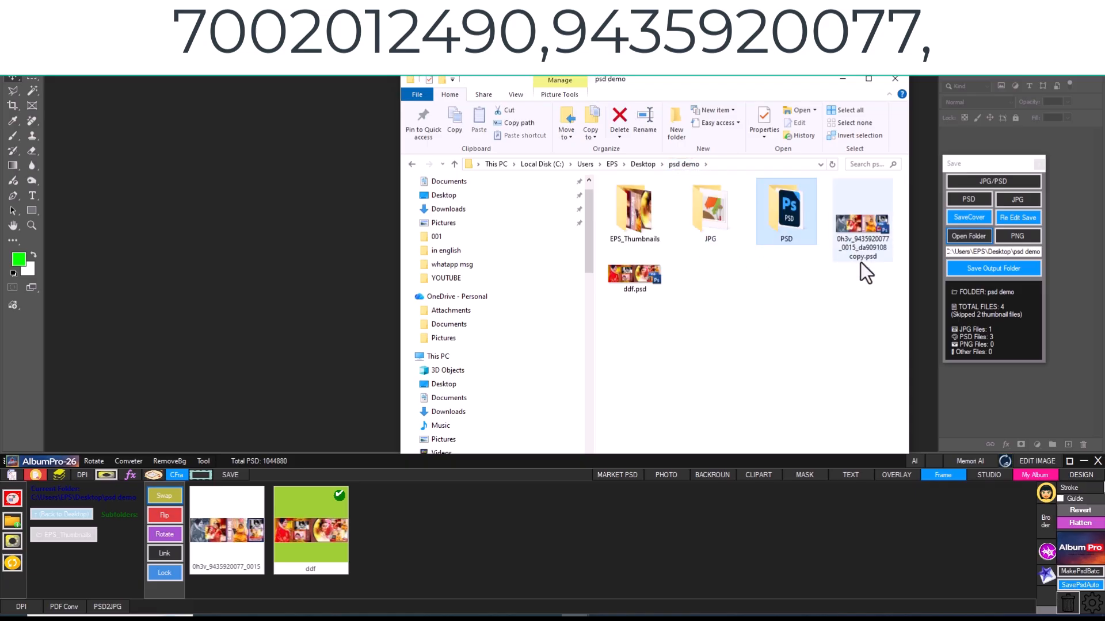
double_click(781, 206)
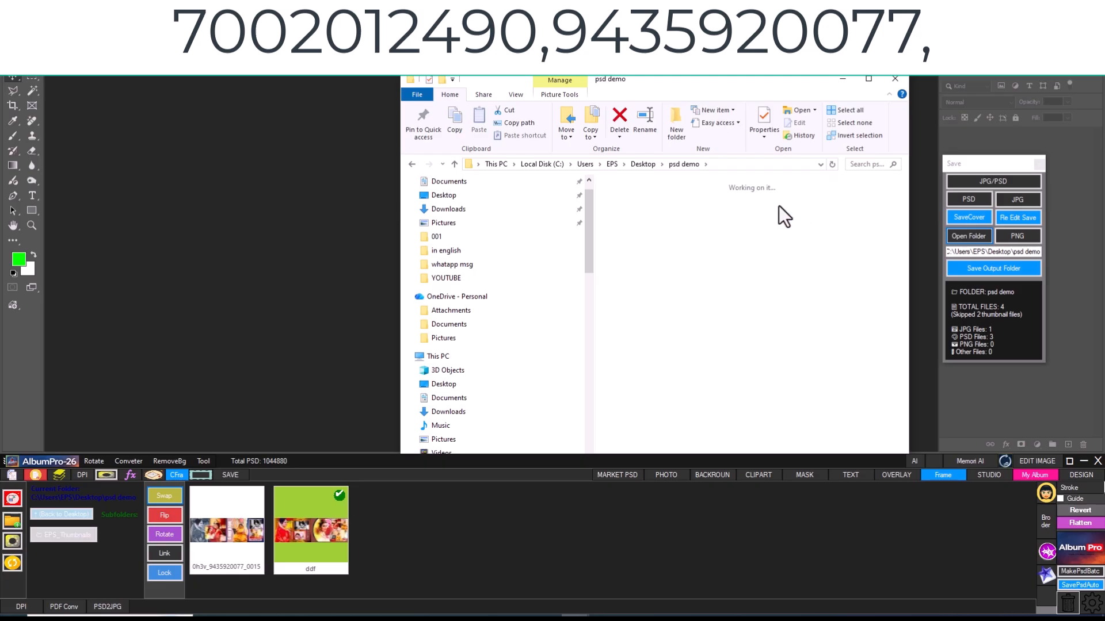
click(684, 164)
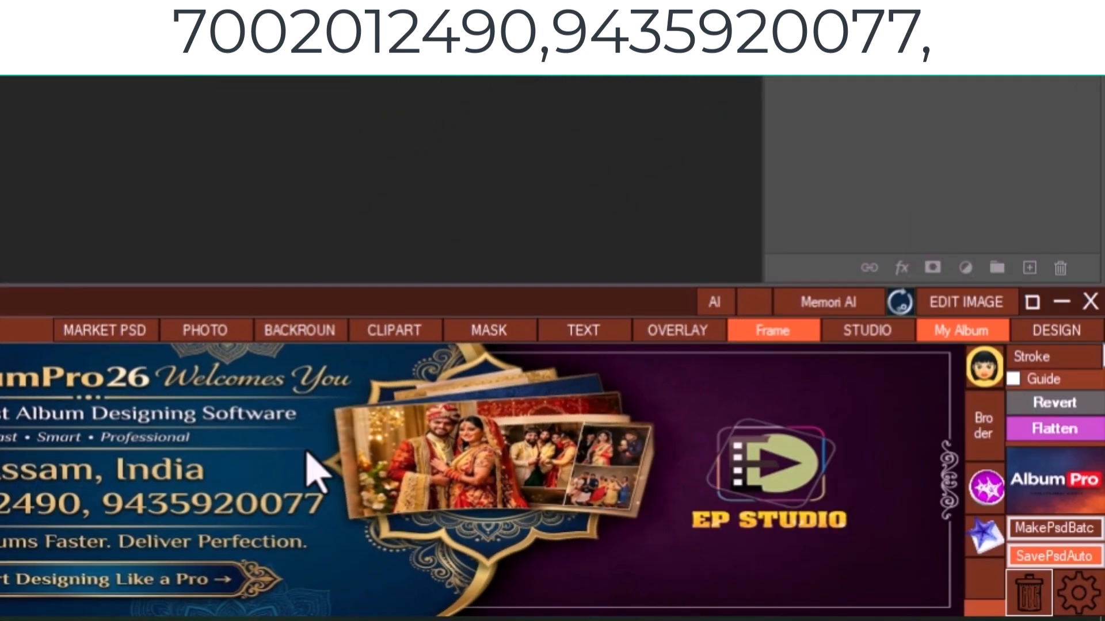
- Create a new blank 12in x 36in design page at 200 DPI
click(1087, 335)
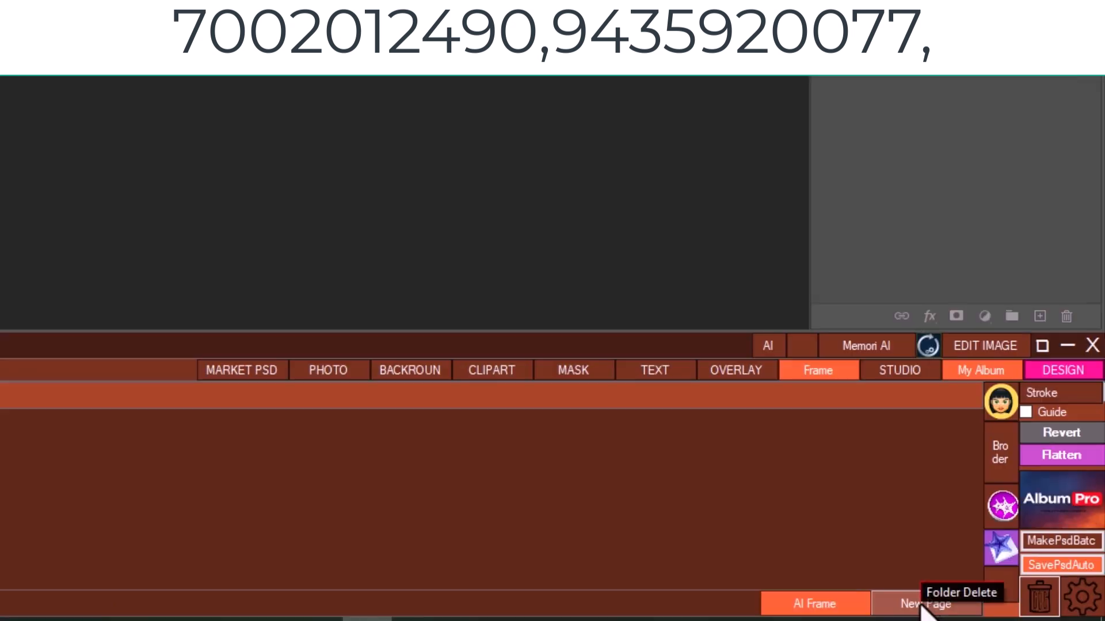
click(1002, 611)
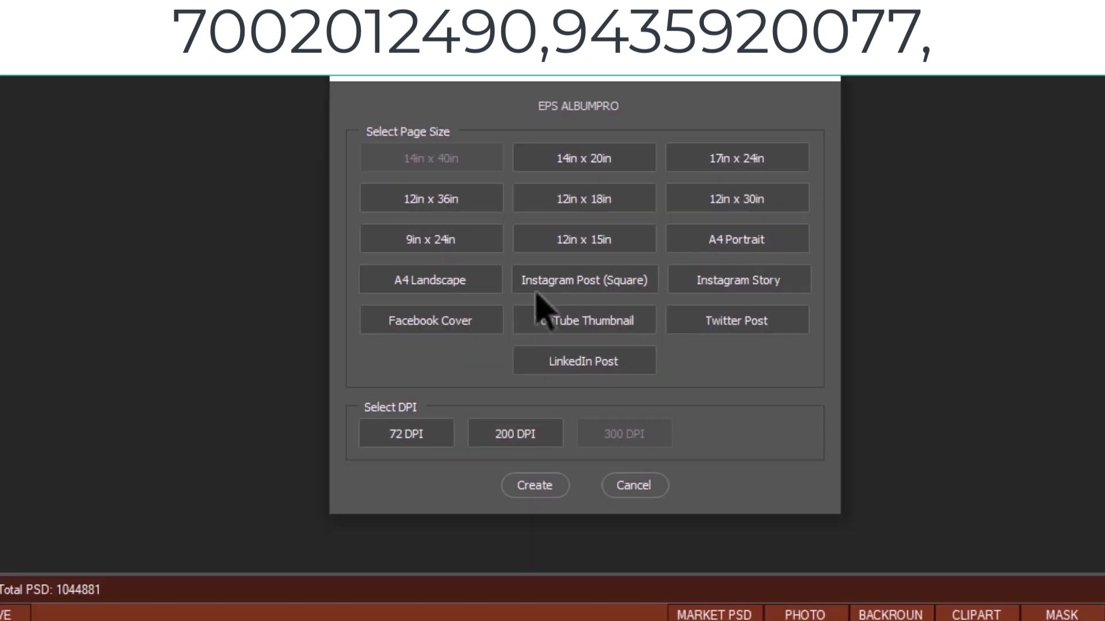
click(467, 205)
click(535, 485)
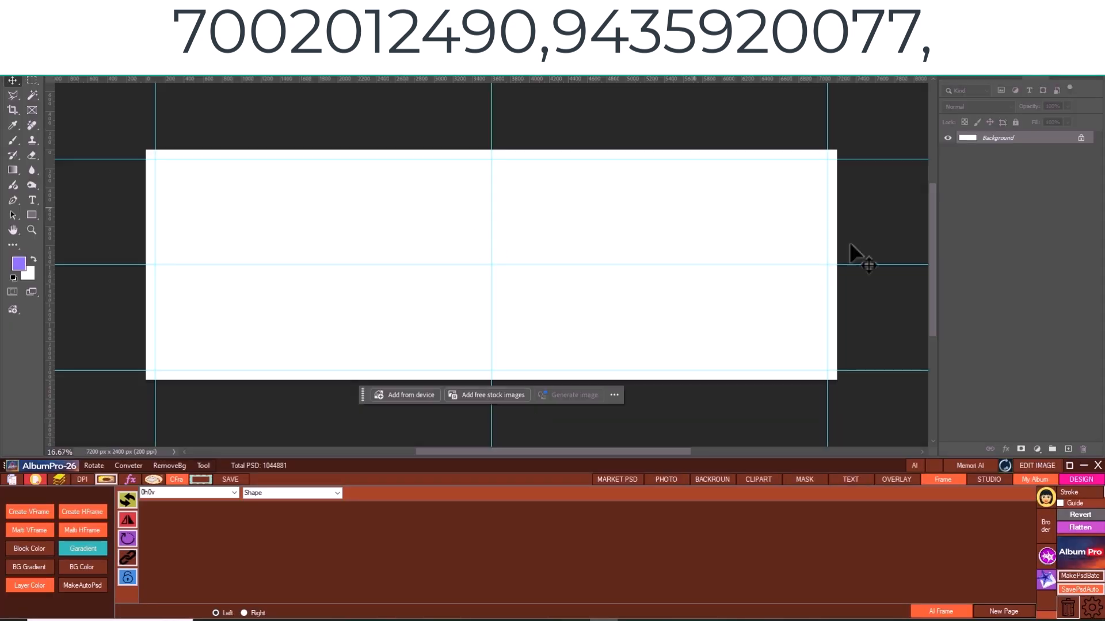
- Insert shape 008 from 01_EPS_Shape, scale it down and place it in the upper-left corner inside the guides
click(337, 493)
click(323, 503)
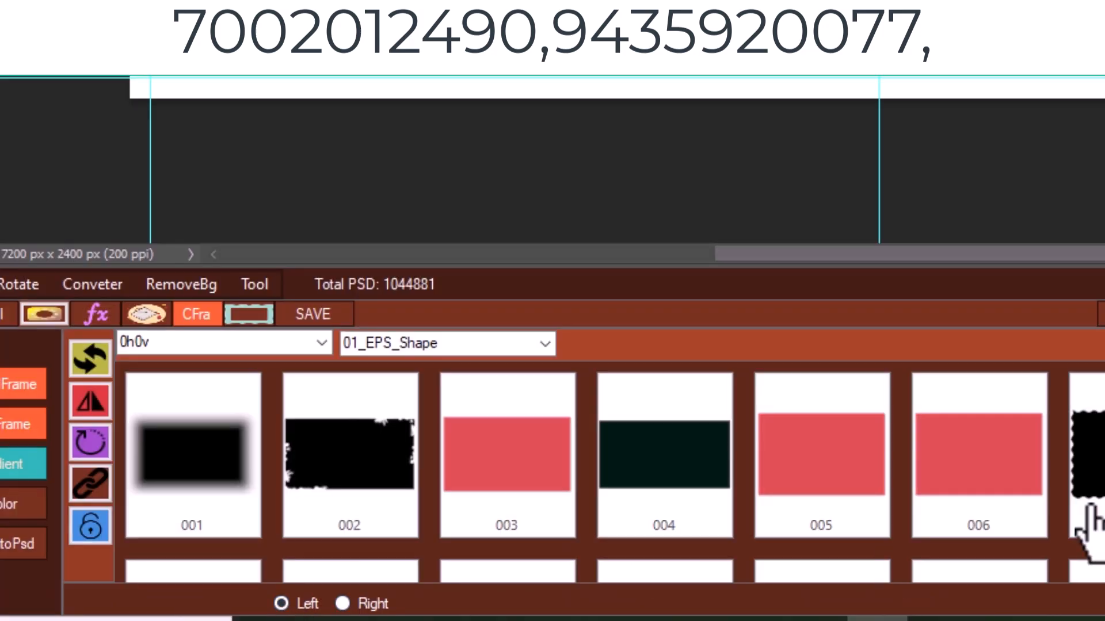
click(682, 541)
drag(493, 381, 313, 258)
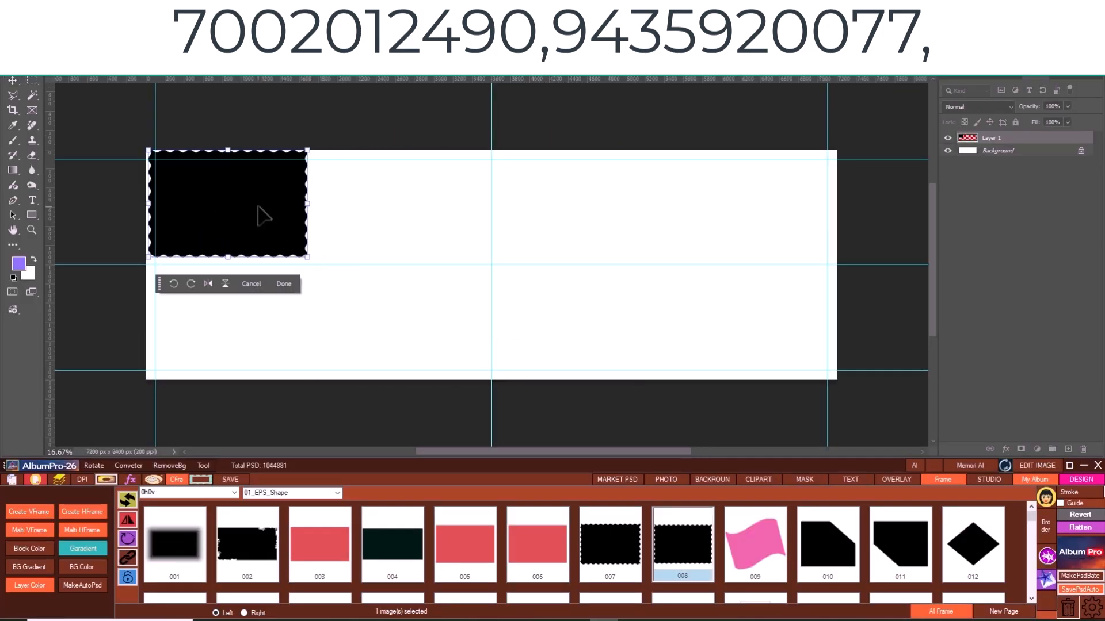
drag(260, 209, 273, 218)
key(Return)
- Build an AI Frame grid from the shape with 2 rows, 2 columns, a 20 px gap and a 6 px blue stroke
click(942, 612)
drag(576, 244, 680, 201)
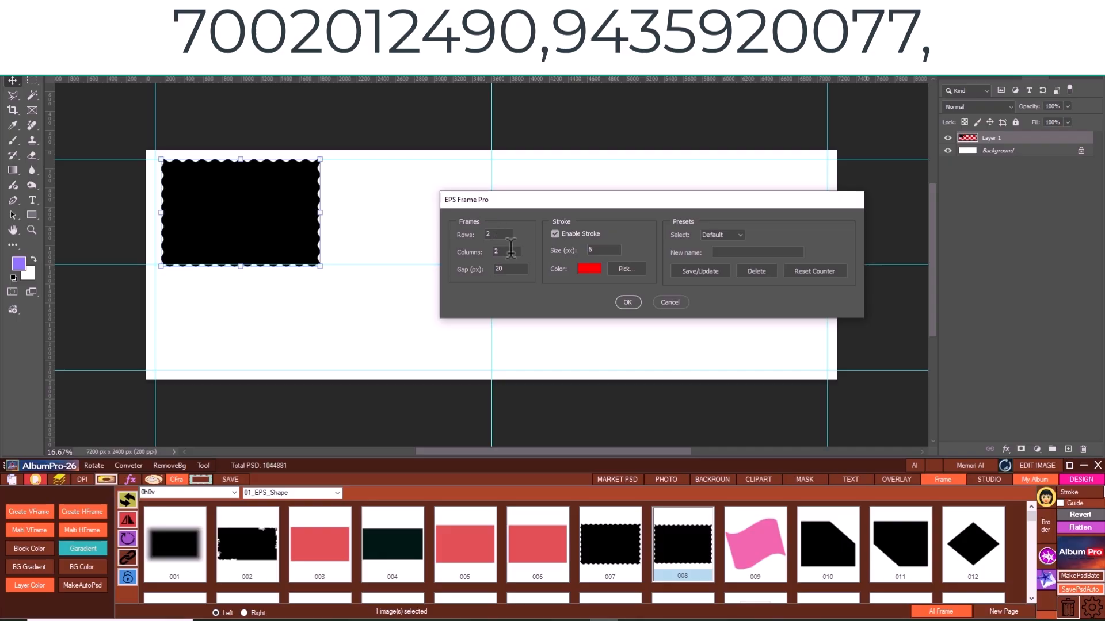
click(610, 269)
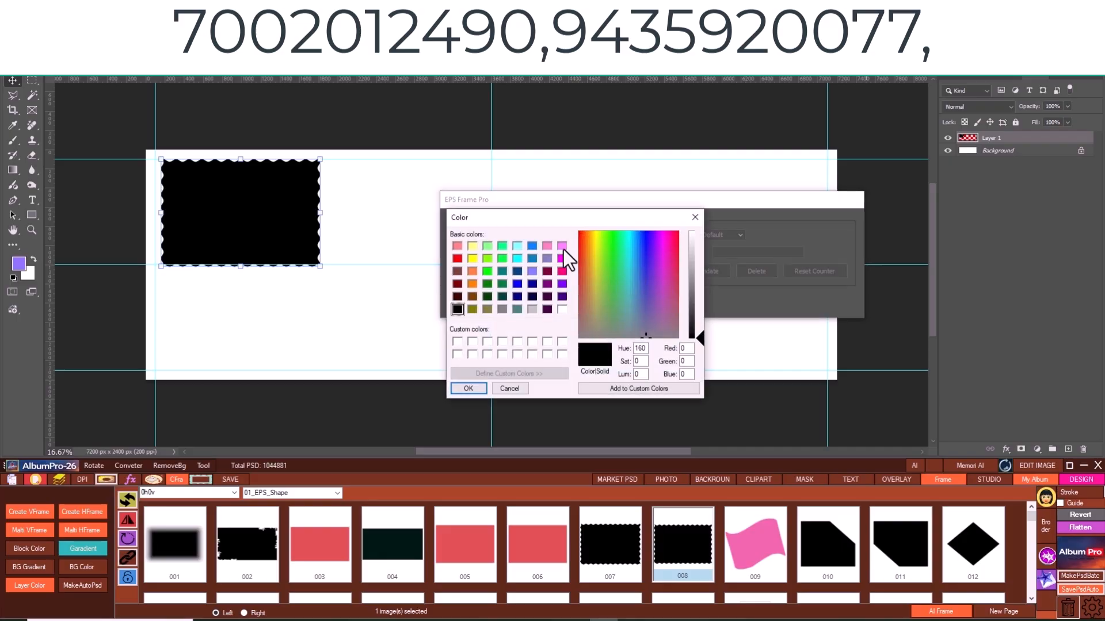
click(520, 283)
click(466, 388)
click(627, 303)
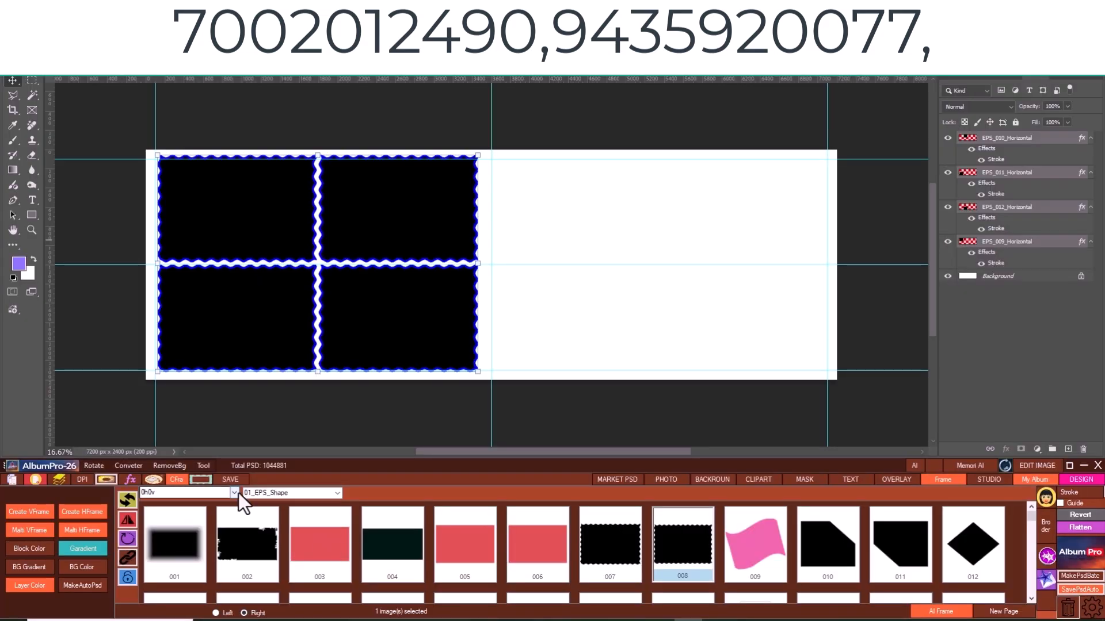
- Place a 2h2v frame layout with the Loving title on the right half of the spread
click(161, 351)
click(155, 371)
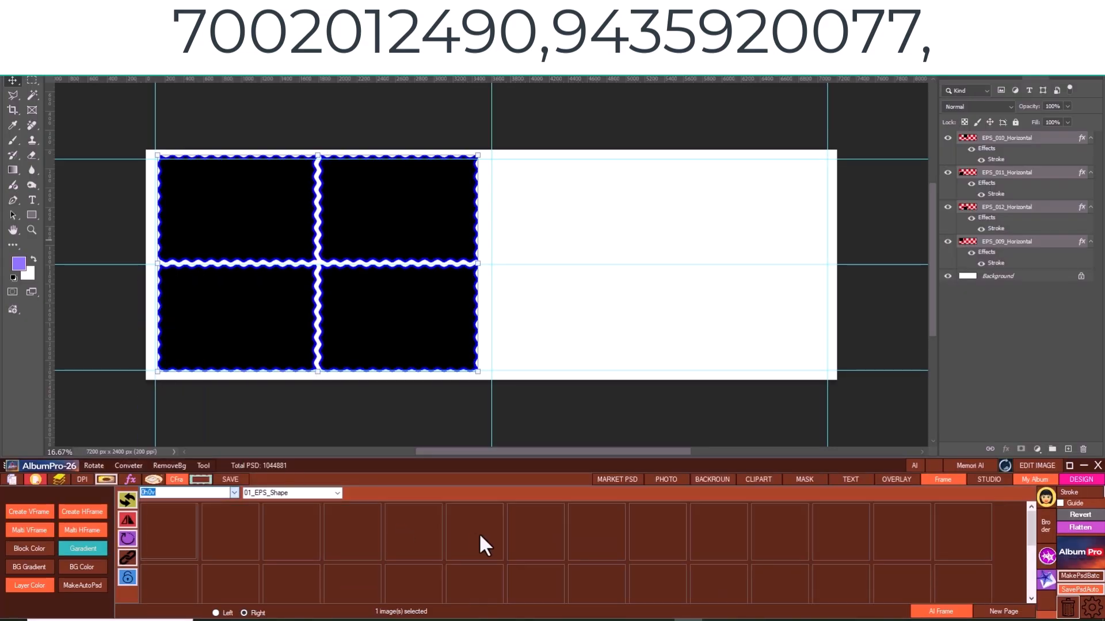
click(912, 536)
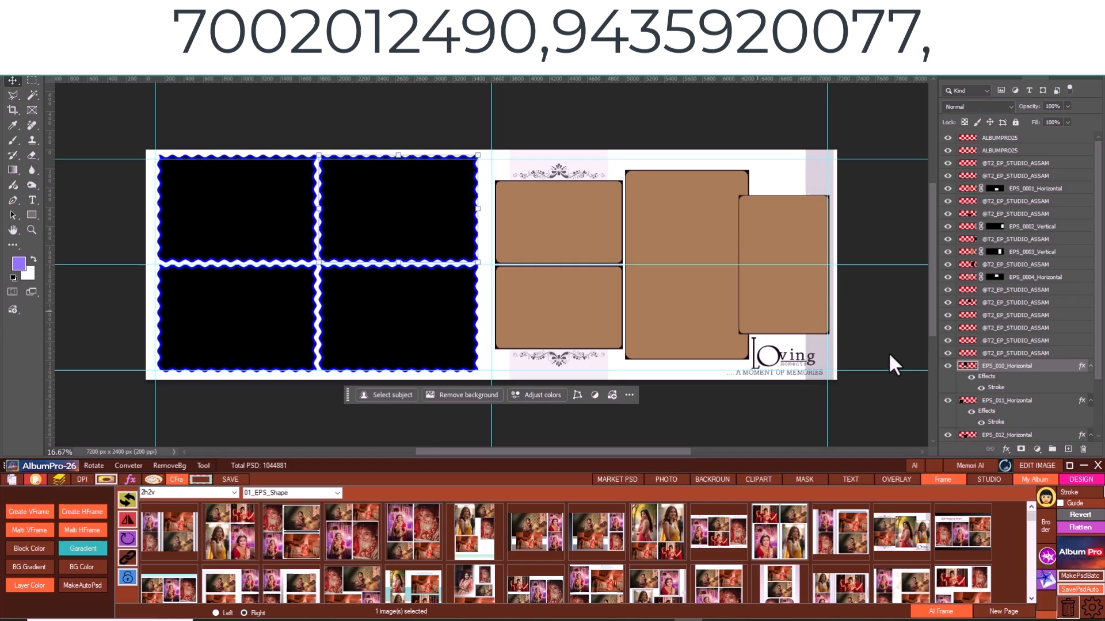
- Fill the four brown frames with demo photos EPS_1 and EPS_2 in the horizontal ones, EPS_5 in the large and EPS_6 in the narrow vertical one
click(664, 480)
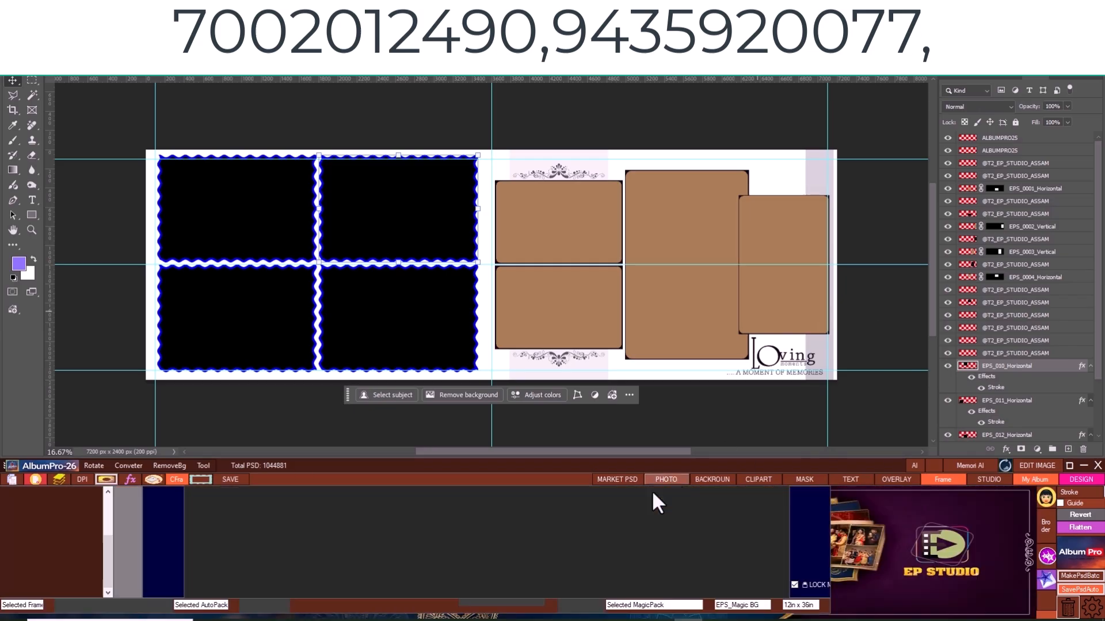
click(47, 494)
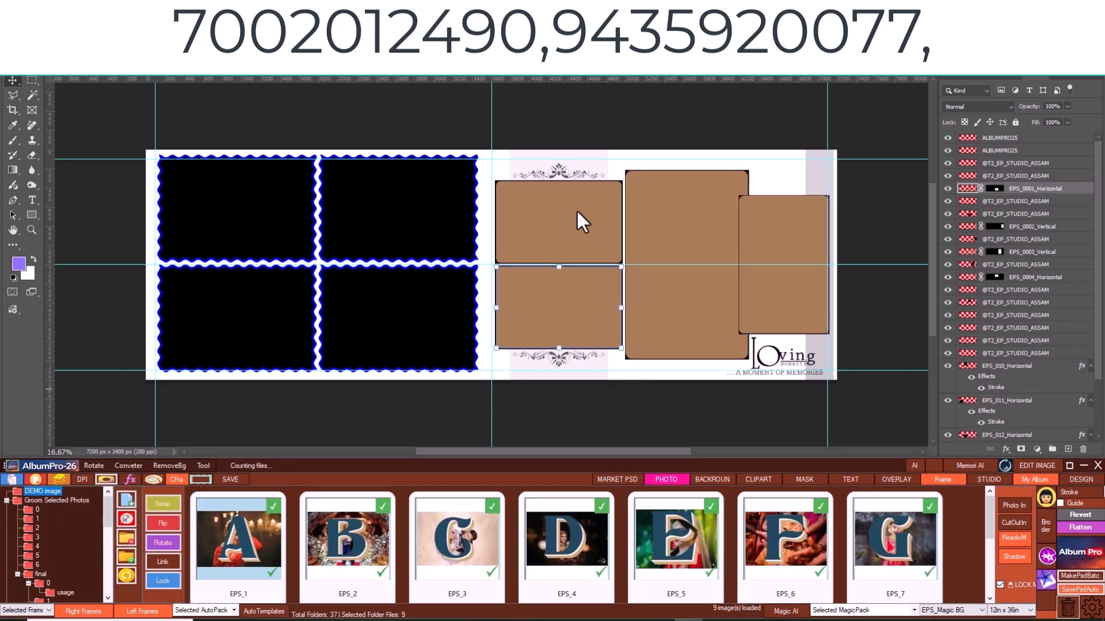
click(577, 211)
click(231, 541)
click(567, 314)
click(369, 538)
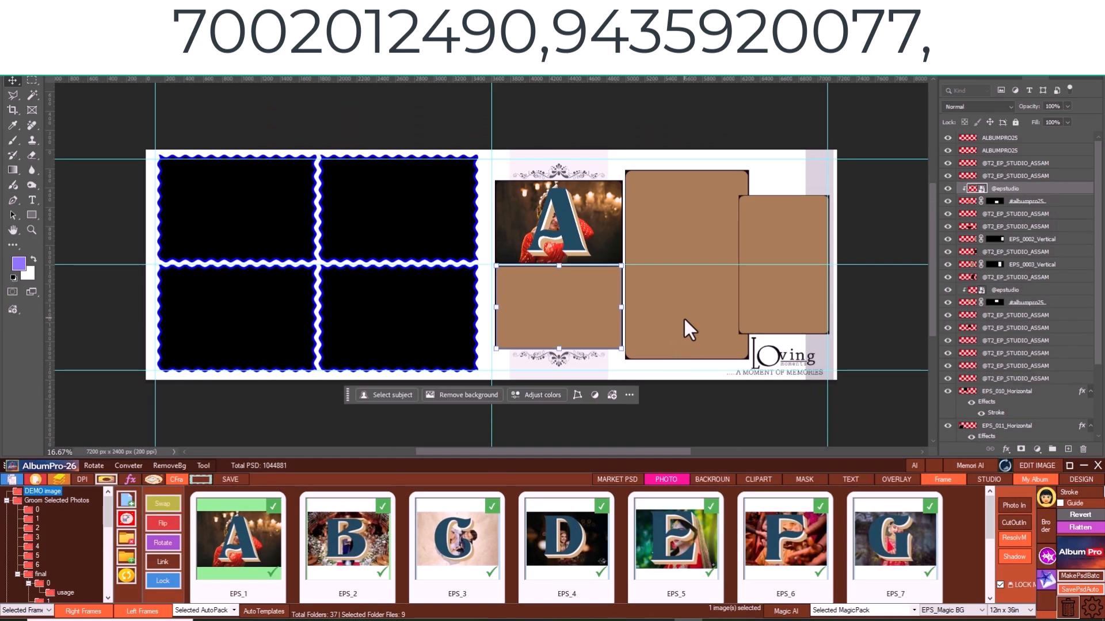
click(683, 317)
click(651, 543)
click(775, 276)
click(788, 541)
- Add the orange-lights background from the _EPS_BackGround (3) folder beneath the spread's frames
click(712, 479)
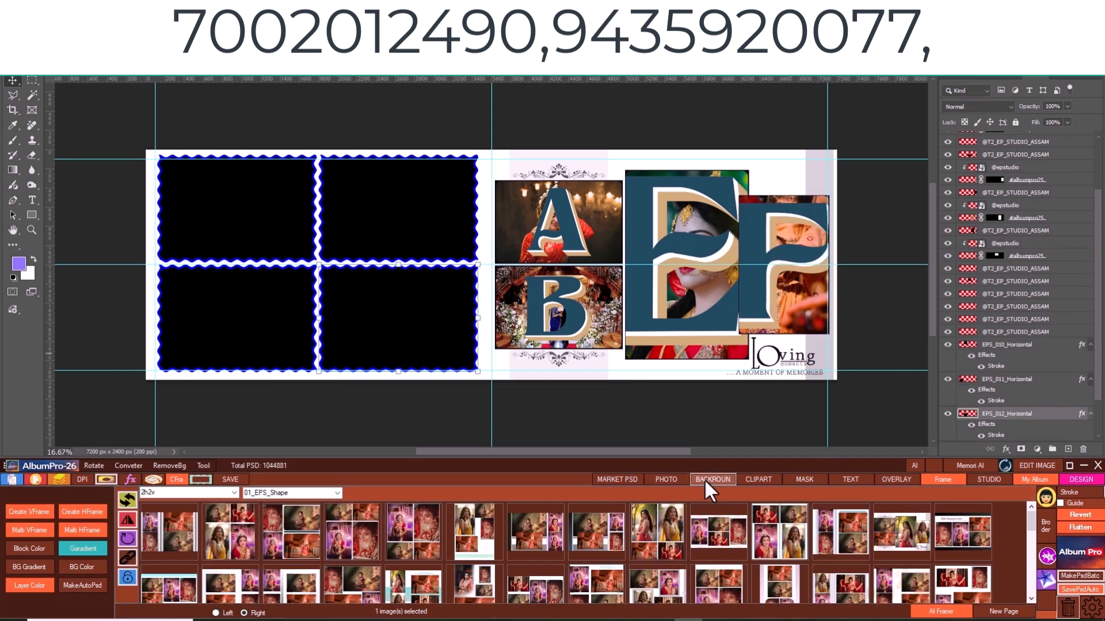
click(80, 518)
click(377, 551)
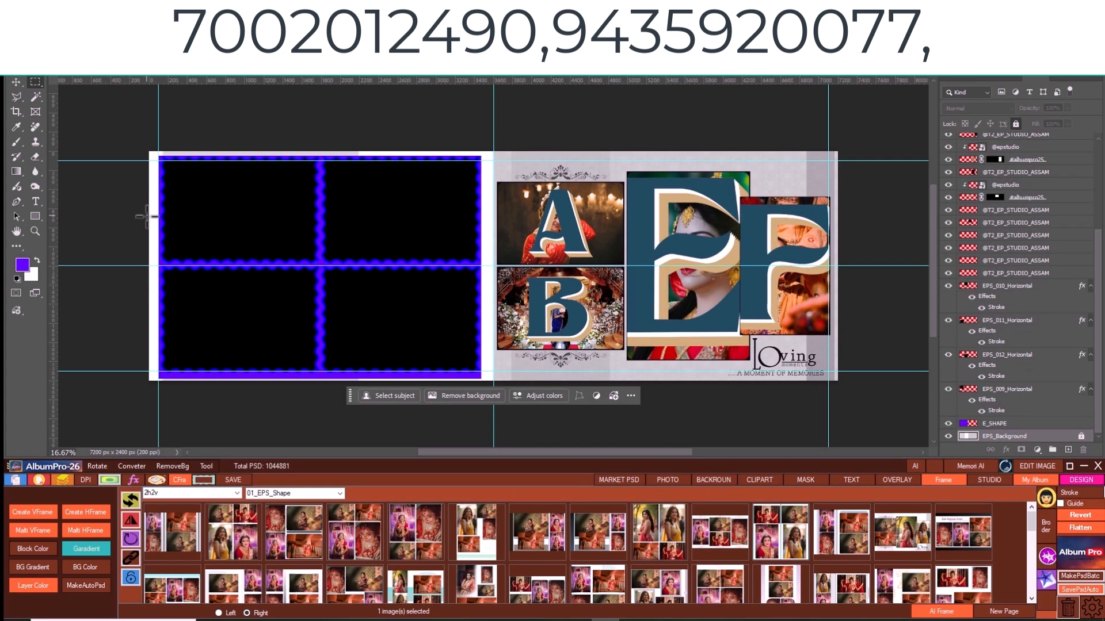
drag(146, 216, 507, 321)
click(33, 550)
click(329, 228)
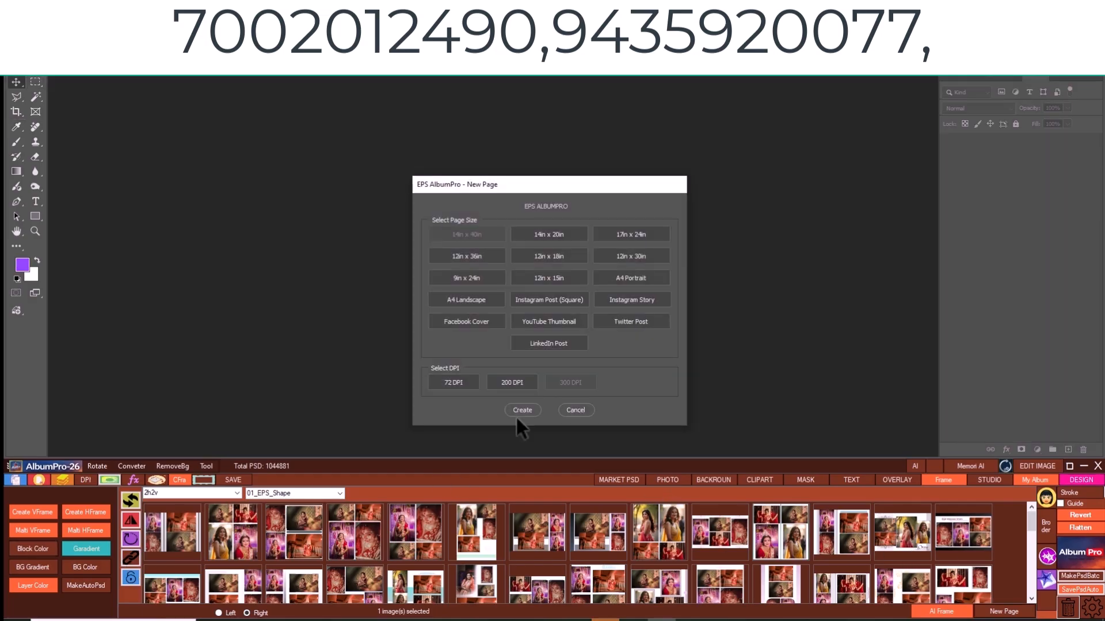
- Create a new 14in x 40in page at 300 DPI and position a frame shape in its left part
click(518, 424)
click(130, 499)
click(525, 361)
drag(183, 208, 364, 333)
key(Return)
click(575, 187)
- Recolour frame shapes in the left part of the page with Layer Color
click(33, 585)
click(227, 238)
click(202, 235)
click(311, 230)
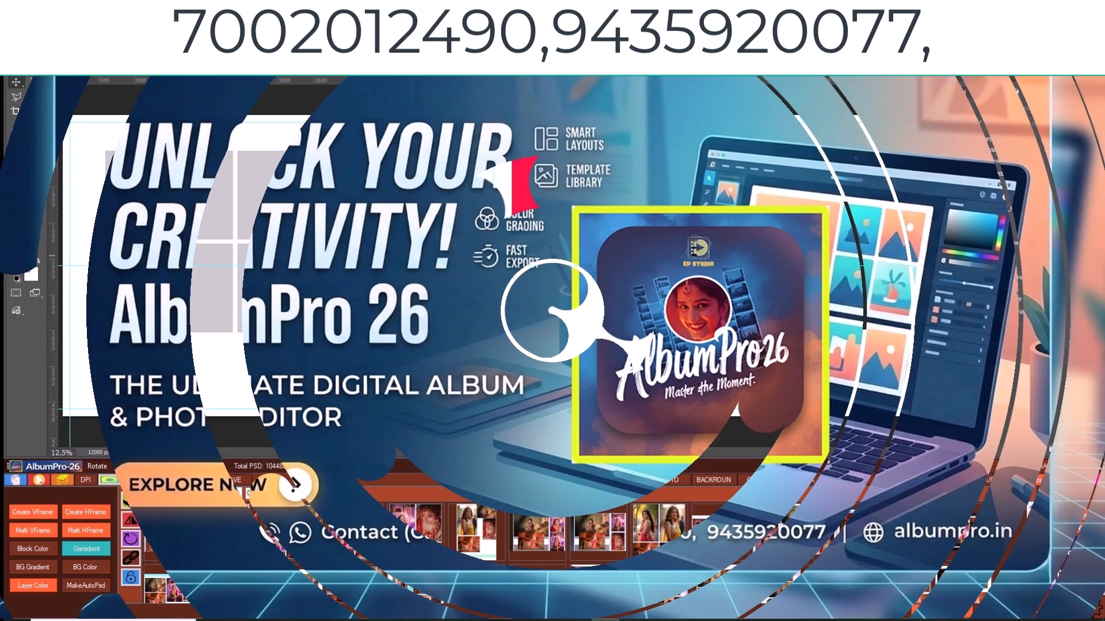